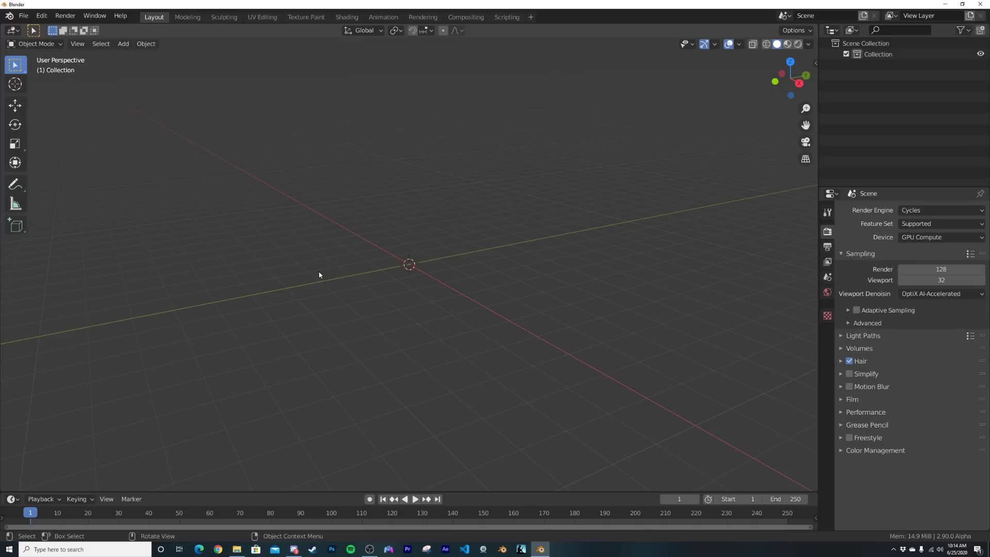
Add a UV sphere mesh at the world origin
middle_click_drag(392, 291, 413, 293)
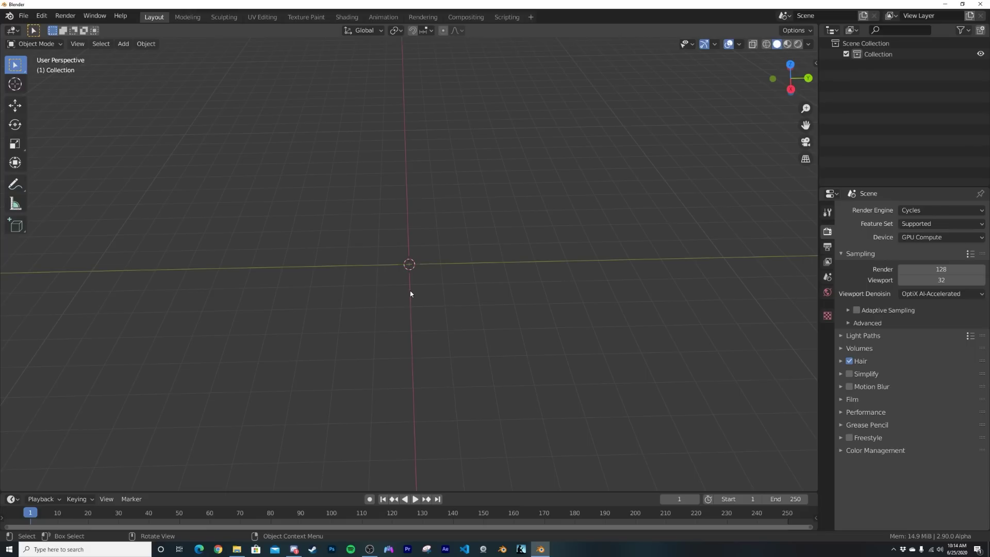
key("shift+a")
mouse_move(454, 262)
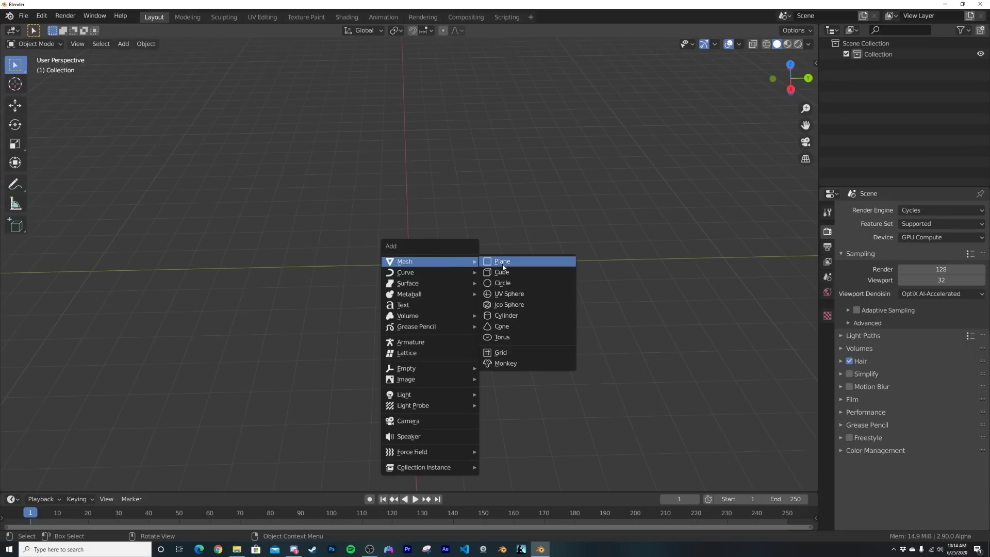
left_click(509, 294)
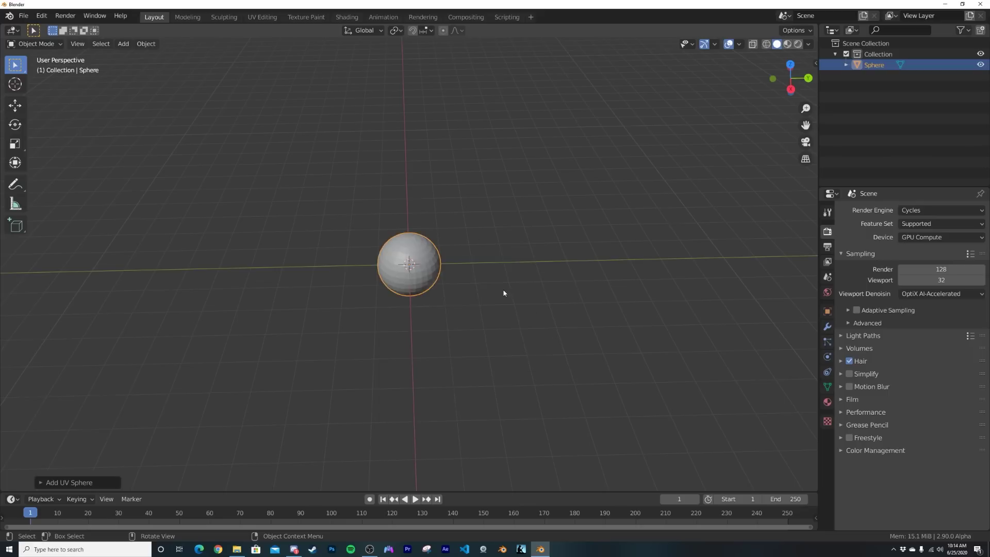
key("s")
left_click(797, 335)
Add an Array modifier to the sphere and set its count to 14
left_click(827, 327)
left_click(887, 210)
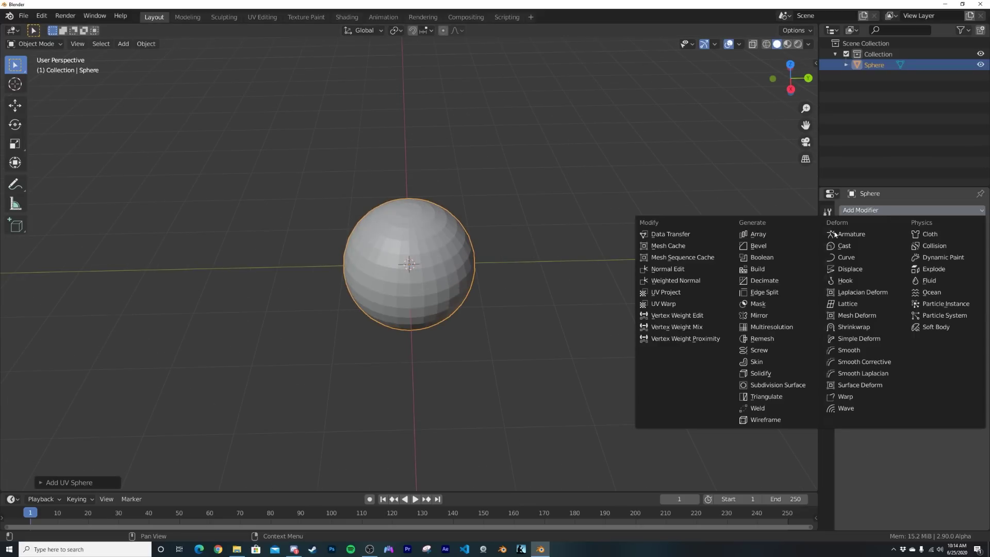
left_click(753, 235)
scroll(576, 295, "down", 4)
middle_click_drag(576, 294, 659, 320)
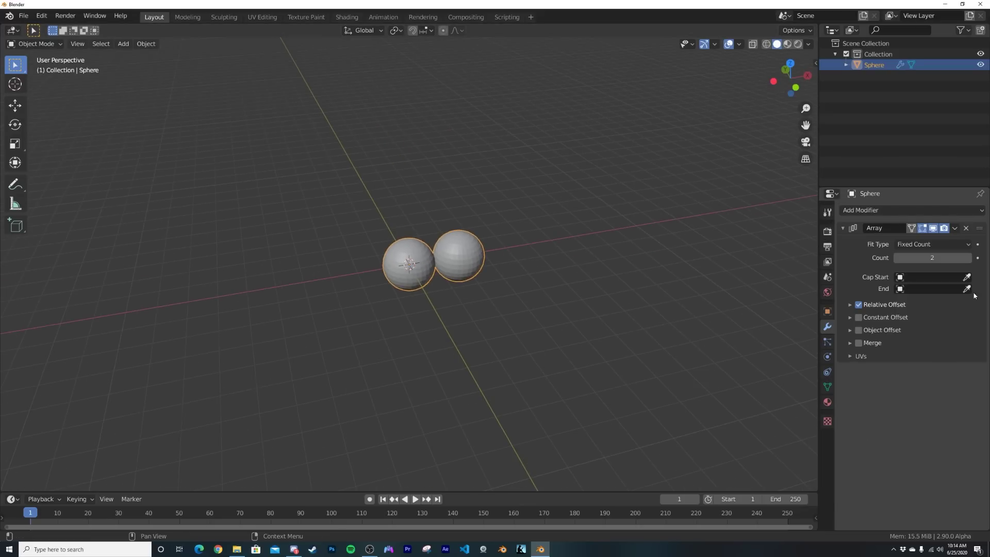
left_click_drag(932, 257, 960, 257)
scroll(610, 287, "down", 3)
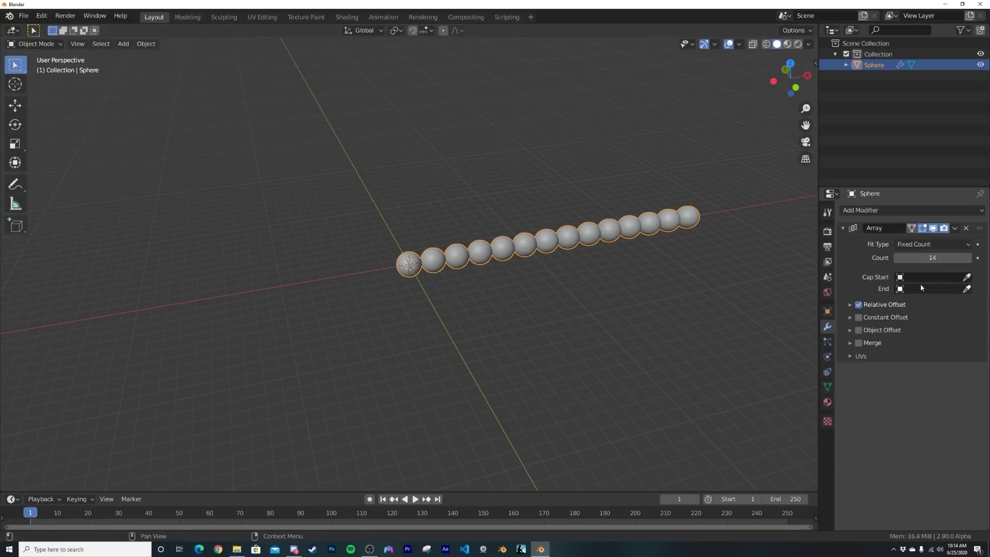
middle_click_drag(645, 305, 499, 299)
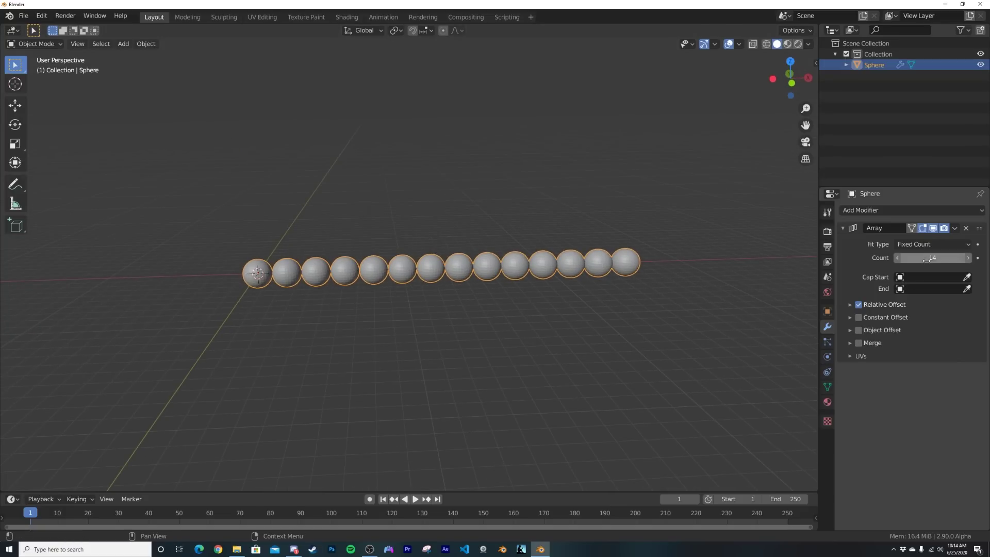
Increase the array's relative X offset to space out the spheres, and remove the Array modifier
left_click(849, 304)
mouse_move(933, 321)
left_mouse_down()
mouse_move(959, 320)
mouse_move(753, 321)
mouse_move(974, 321)
mouse_move(933, 321)
left_mouse_up()
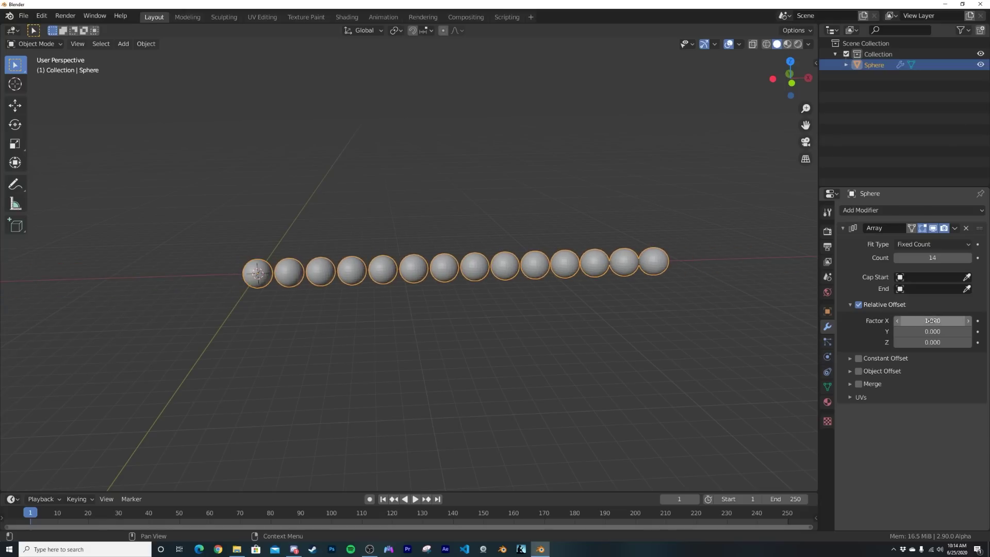
left_click(966, 228)
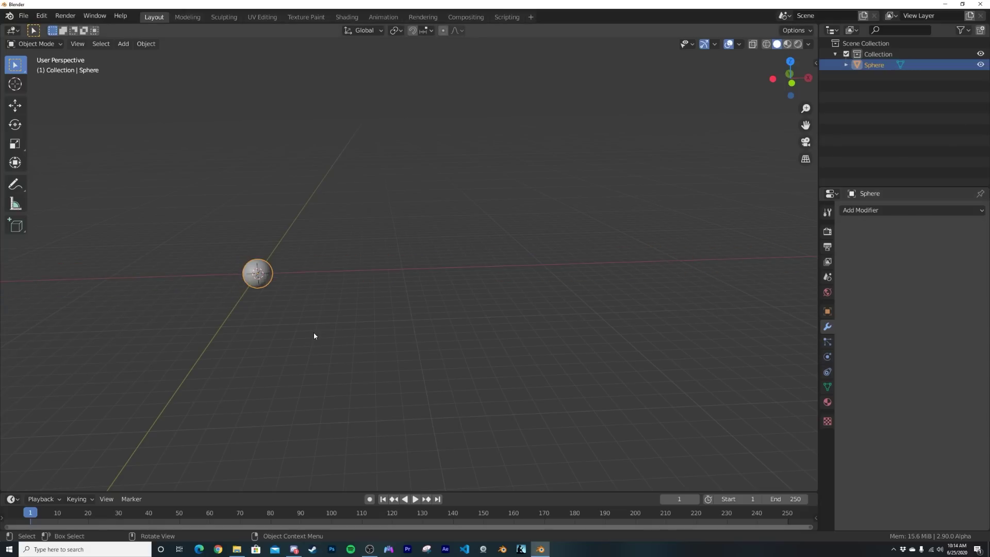
Add a plain axes empty at the world origin, in the centre of the sphere
scroll(313, 333, "up", 2)
middle_click_drag(293, 303, 482, 315, "shift")
scroll(326, 356, "up", 3)
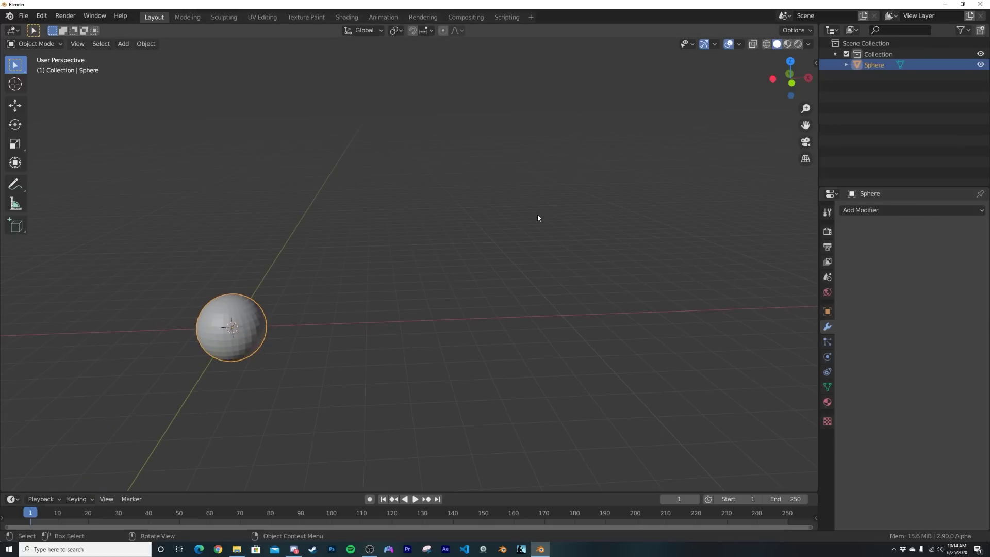
key("KP_Decimal")
middle_click_drag(538, 215, 475, 250)
scroll(475, 250, "down", 5)
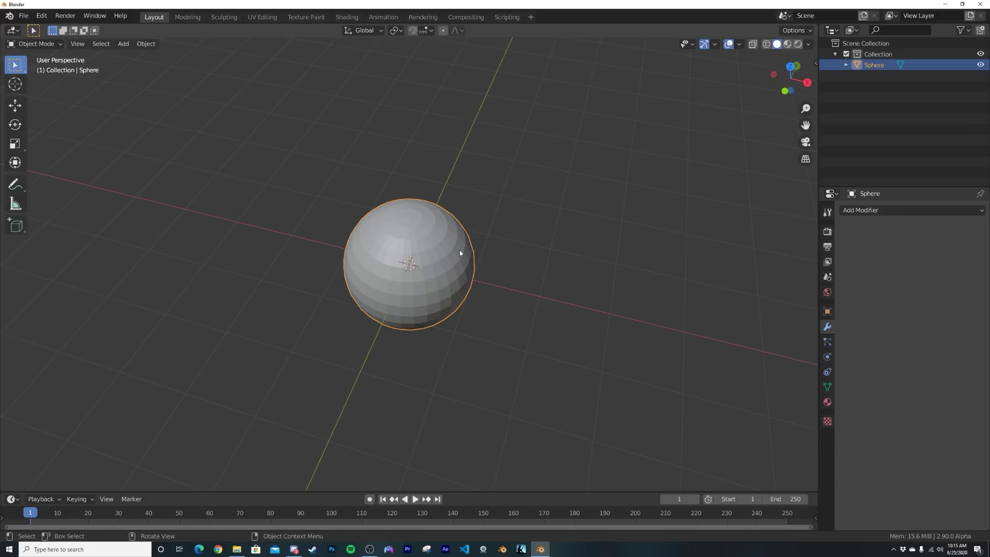
scroll(460, 250, "down", 5)
key("shift+a")
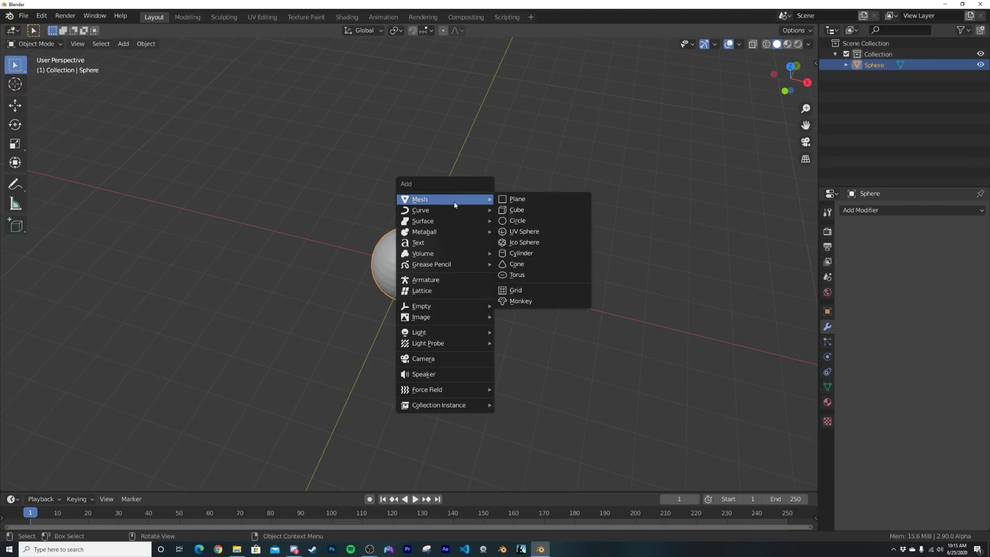
mouse_move(447, 252)
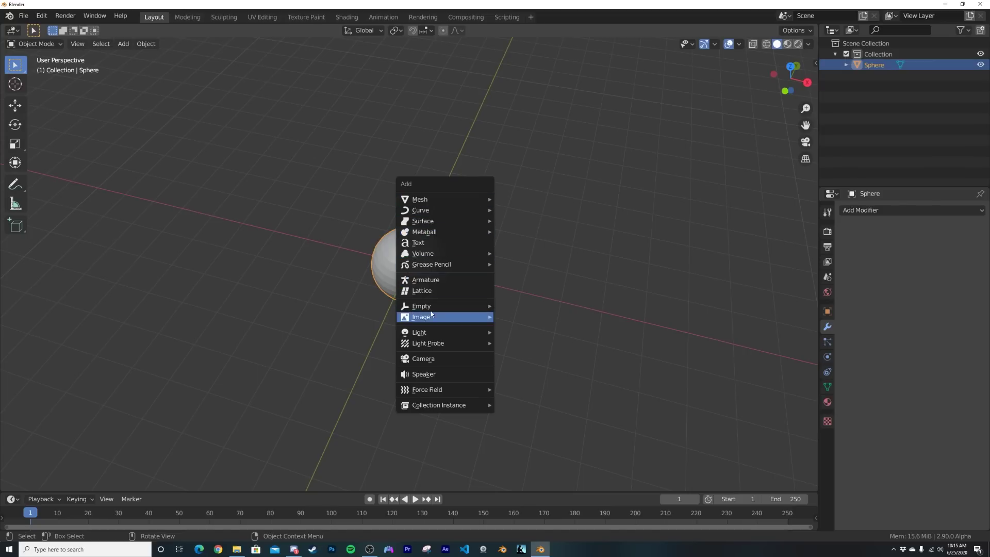
left_click(511, 307)
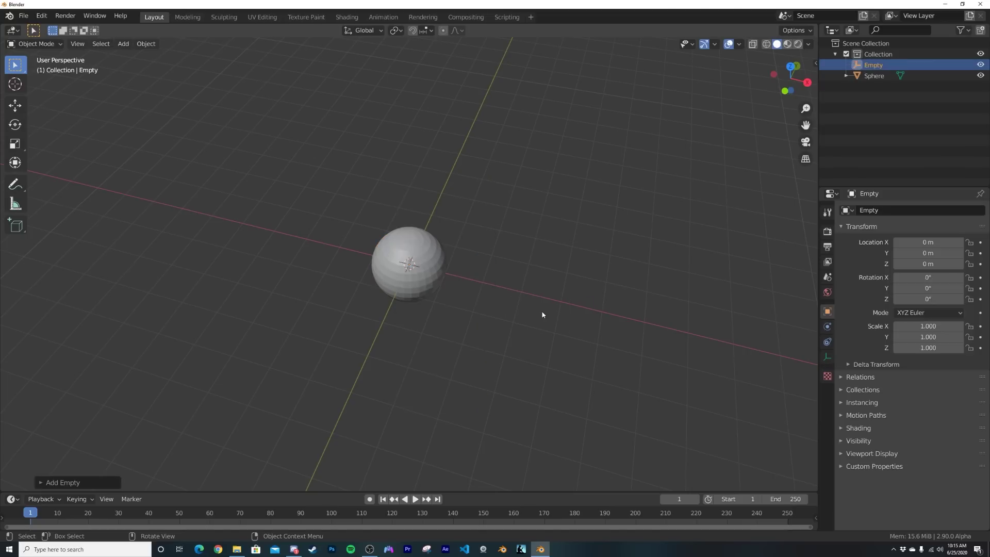
In Edit Mode, move the sphere's entire mesh along the positive X axis, away from its origin, and return to Object Mode
left_click(437, 273)
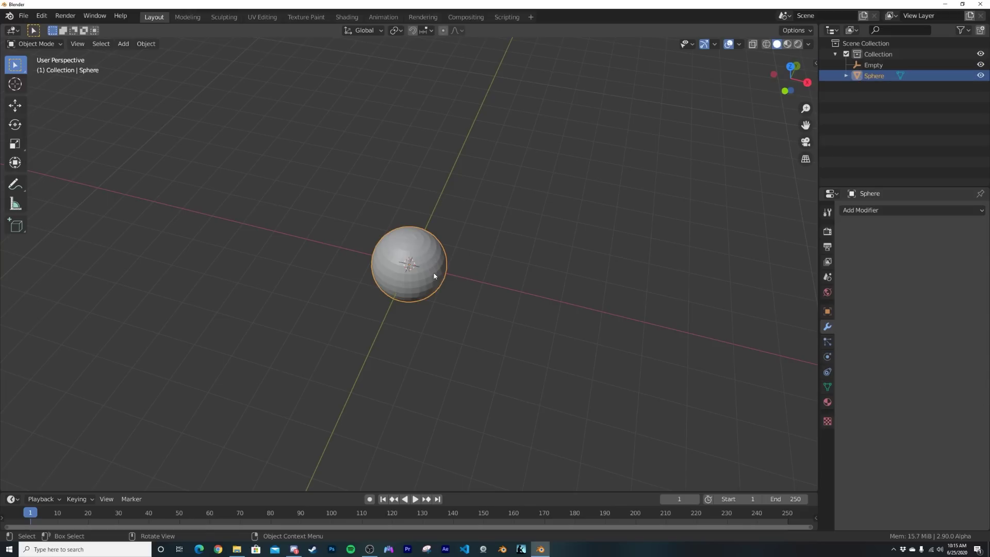
key("Tab")
left_click(15, 105)
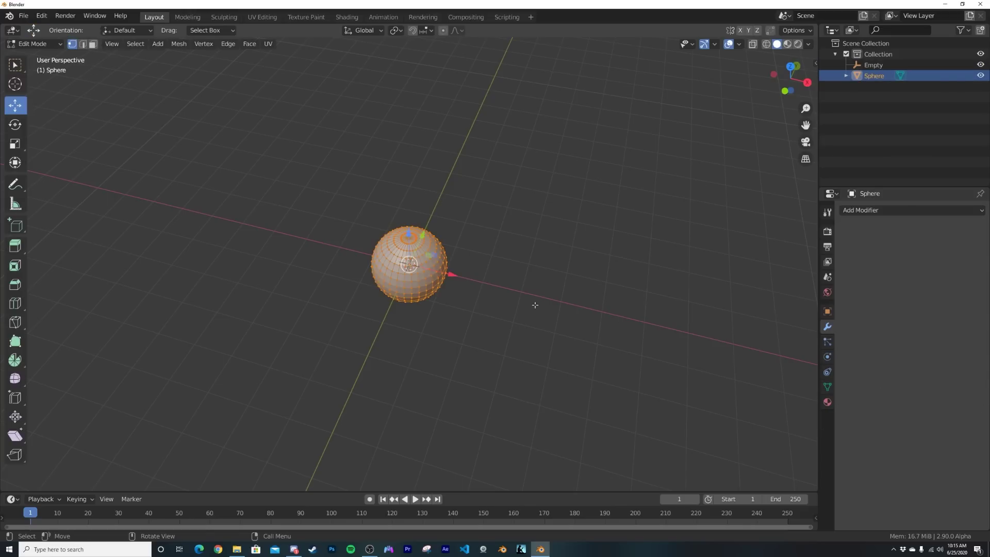
left_click_drag(452, 276, 784, 335)
scroll(426, 270, "up", 6)
scroll(425, 271, "up", 2)
scroll(411, 260, "down", 6)
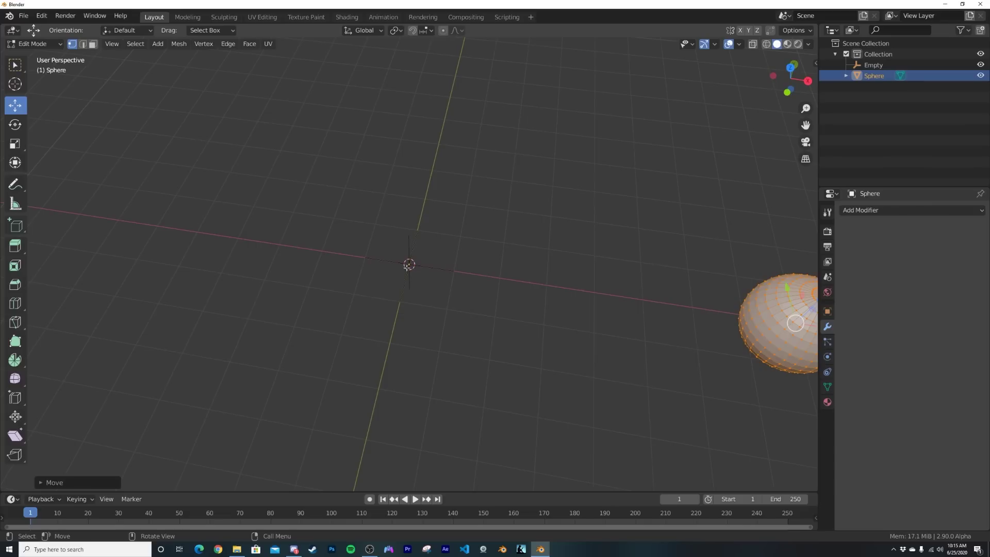
middle_click_drag(415, 269, 428, 268)
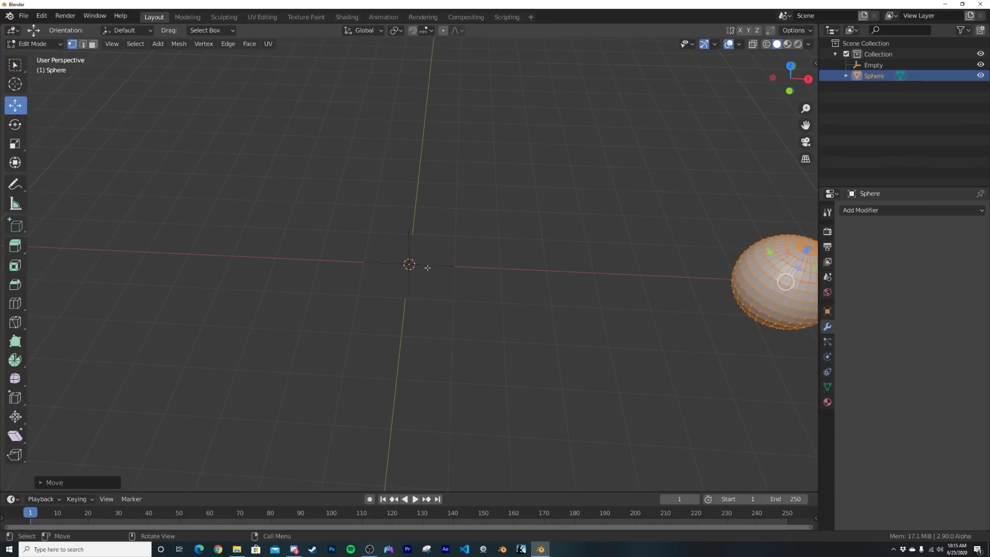
key("Tab")
scroll(468, 268, "down", 1)
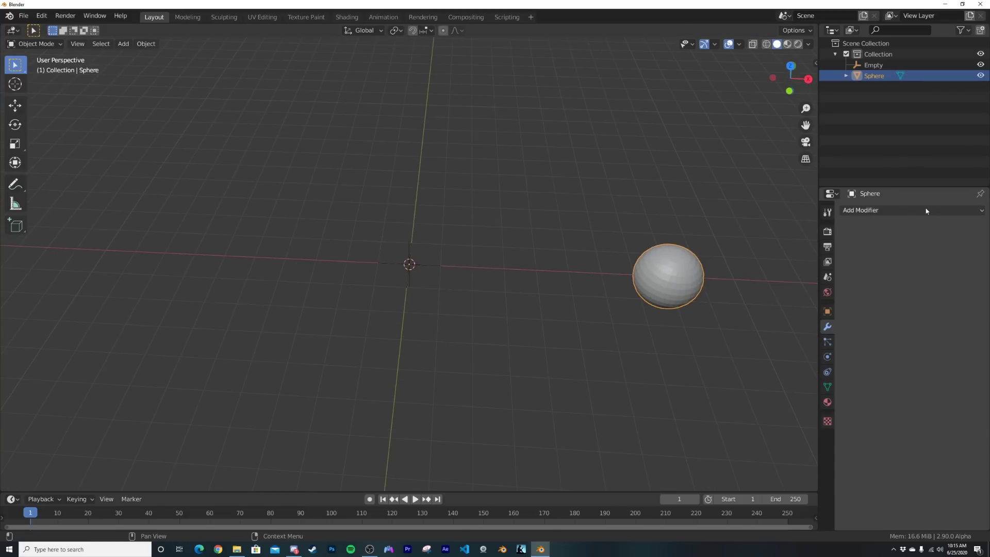
Add an Array modifier to the sphere with Relative Offset disabled and Object Offset enabled, using the Empty as offset object
left_click(877, 209)
left_click(777, 235)
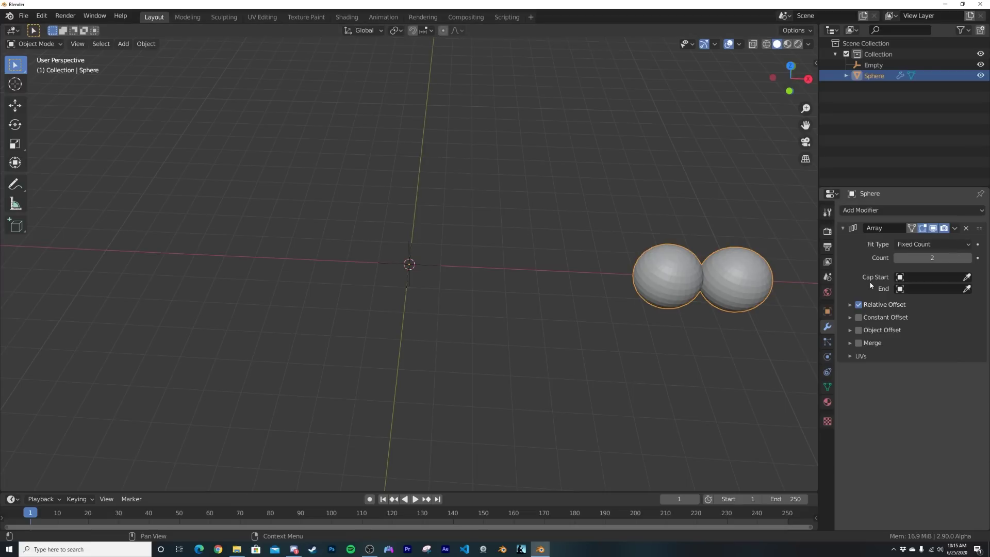
left_click(859, 305)
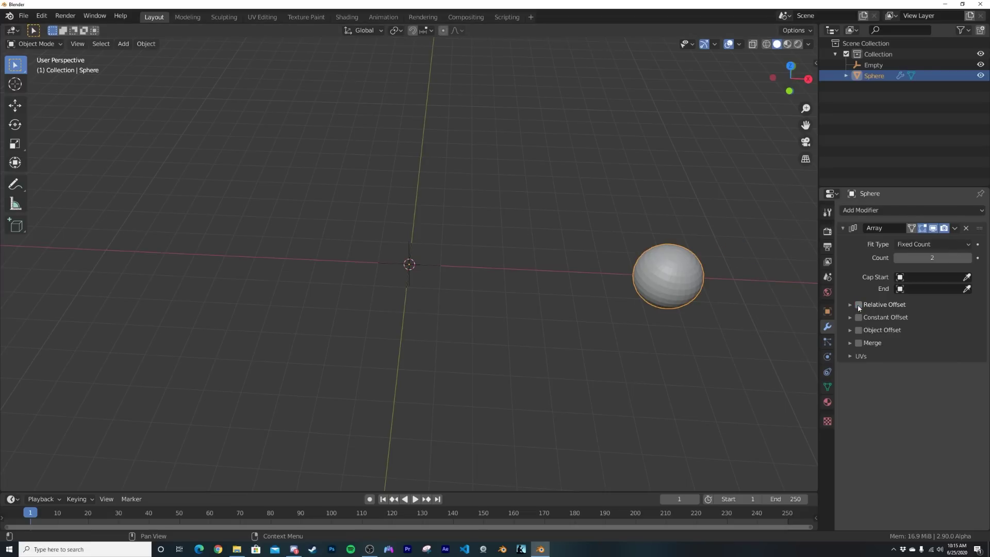
left_click(849, 330)
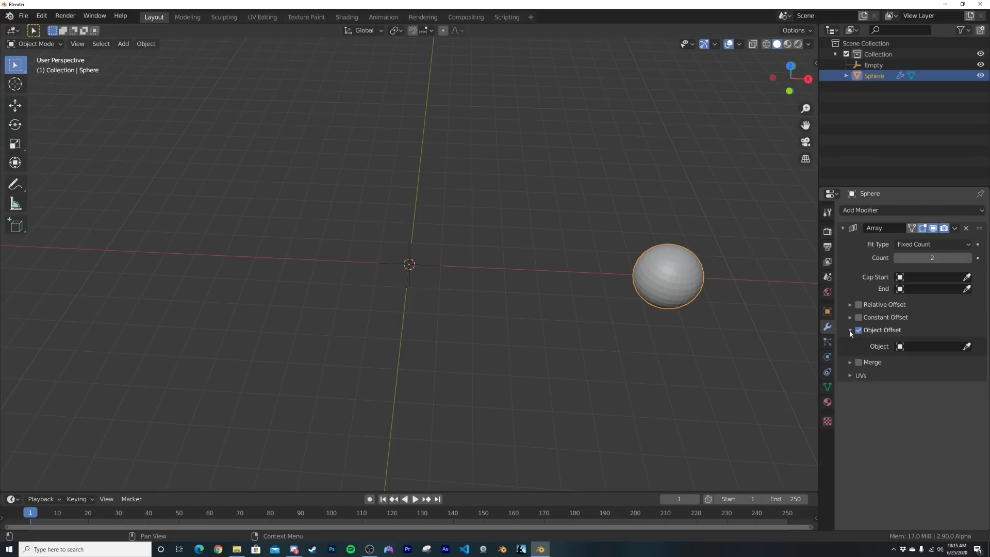
left_click(909, 346)
left_click(878, 362)
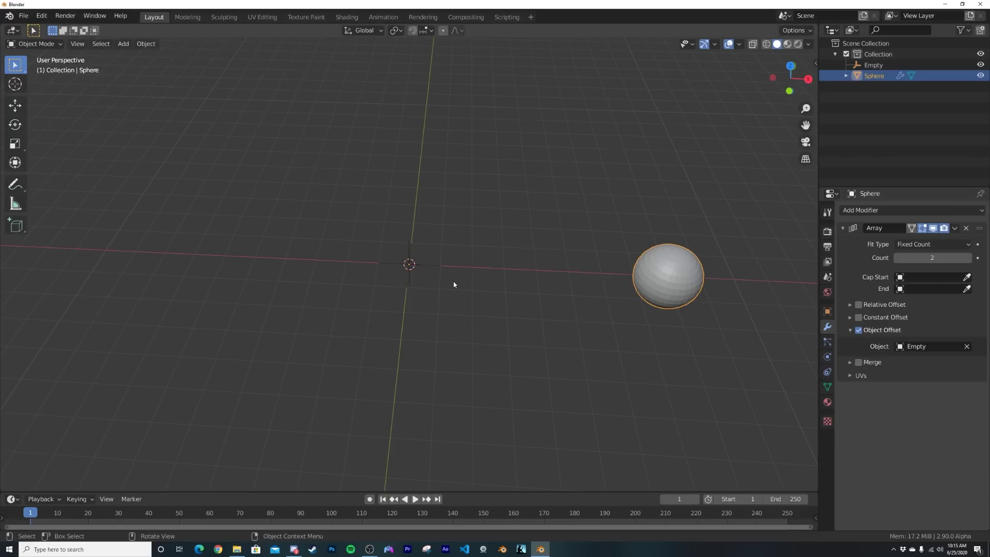
Rotate the empty about 21.1° around Z and set the sphere's array count to 18 to form a ring
left_click(429, 266)
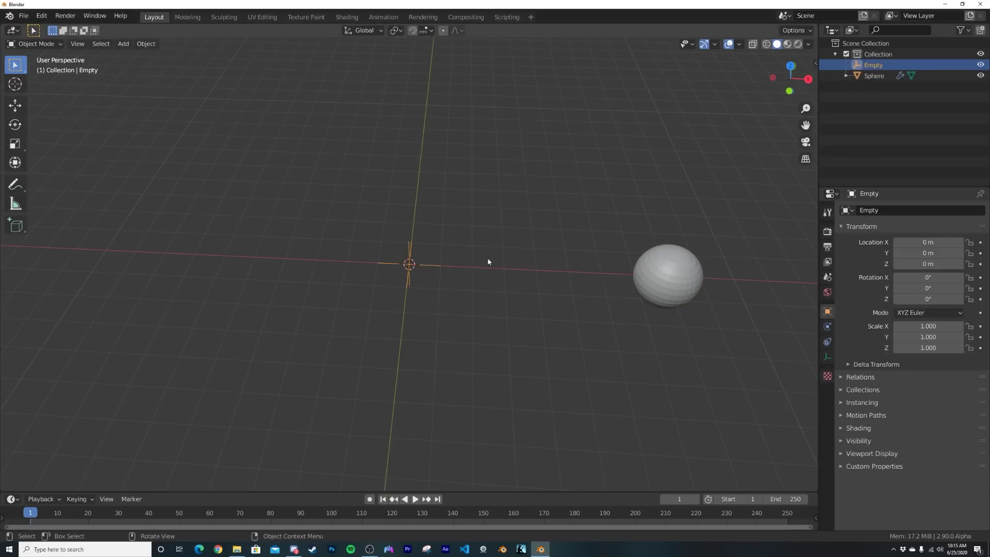
left_click_drag(925, 299, 954, 299)
left_click(668, 285)
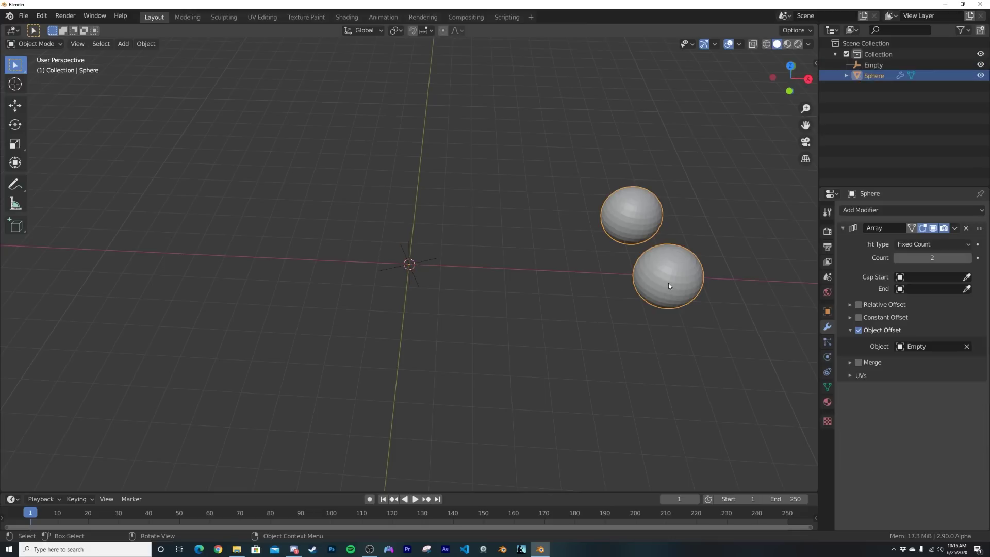
left_click_drag(924, 257, 954, 257)
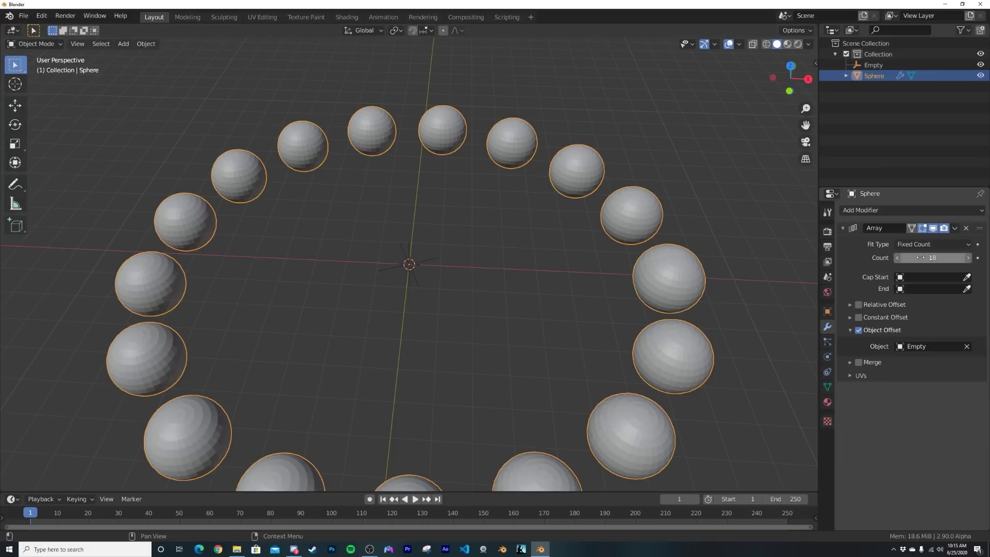
middle_click_drag(609, 266, 605, 305)
scroll(574, 300, "down", 4)
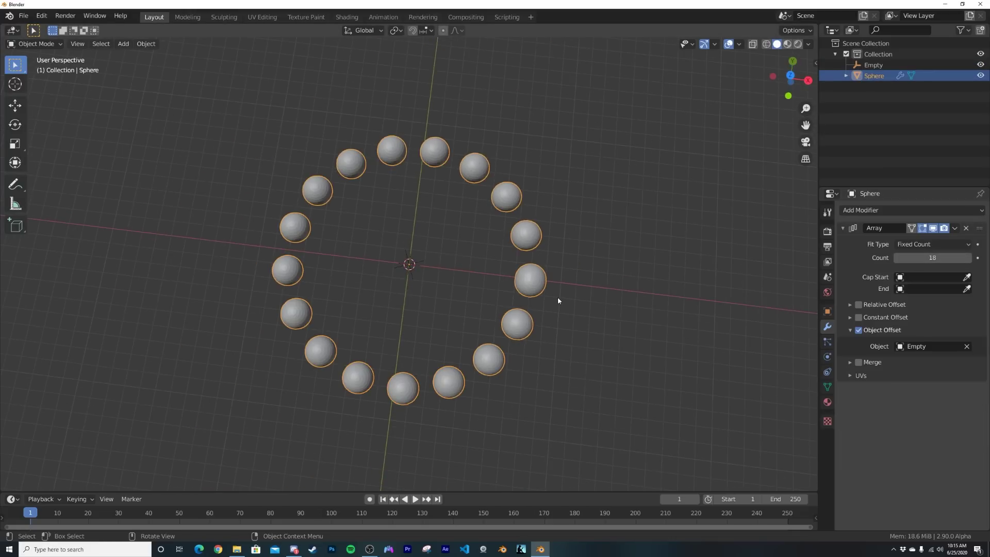
Set the empty's Z rotation to 20° to space the ring of spheres evenly
left_click(874, 71)
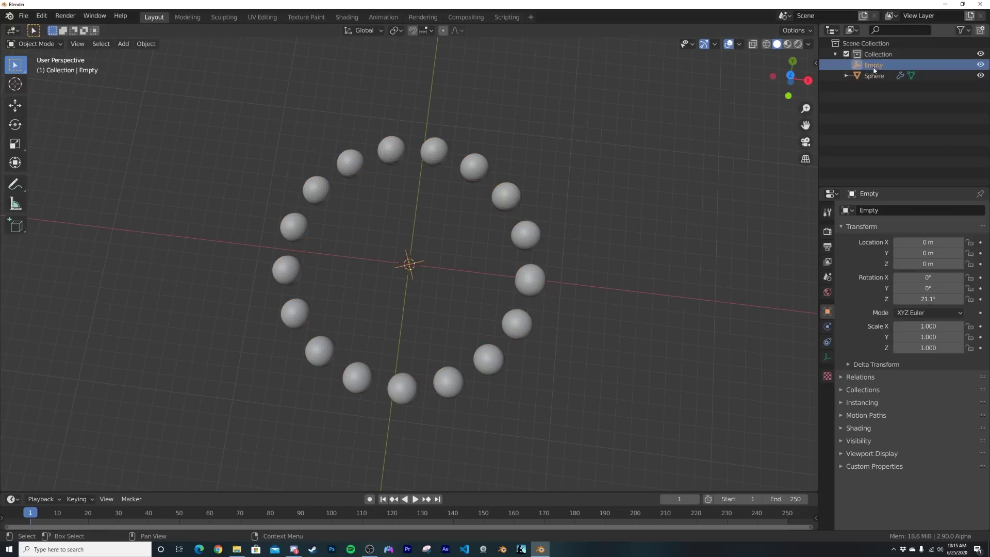
left_click_drag(928, 298, 945, 298)
middle_click_drag(602, 245, 536, 200)
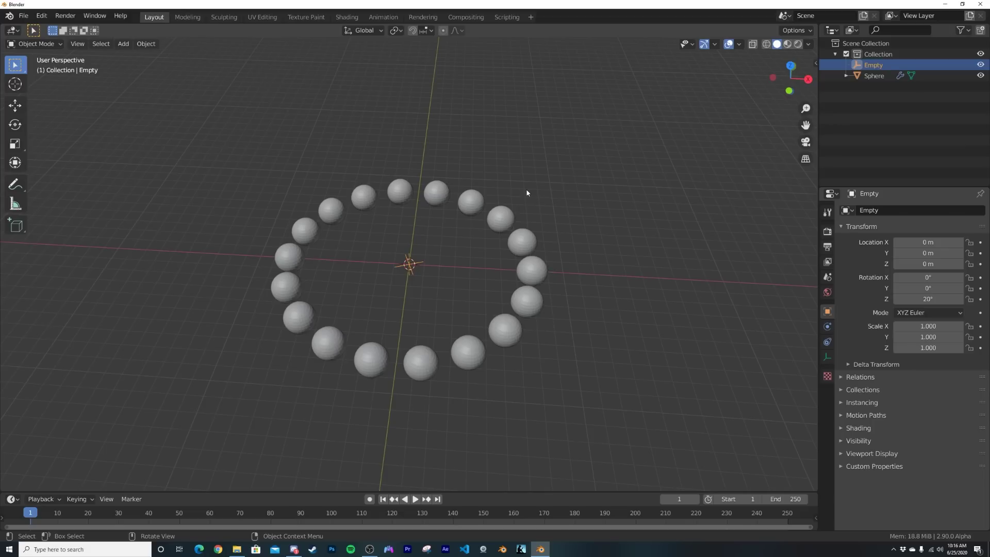
Shift the sphere's mesh slightly outward along X in Edit Mode to widen the ring
middle_click_drag(530, 208, 487, 240)
left_click(534, 288)
key("Tab")
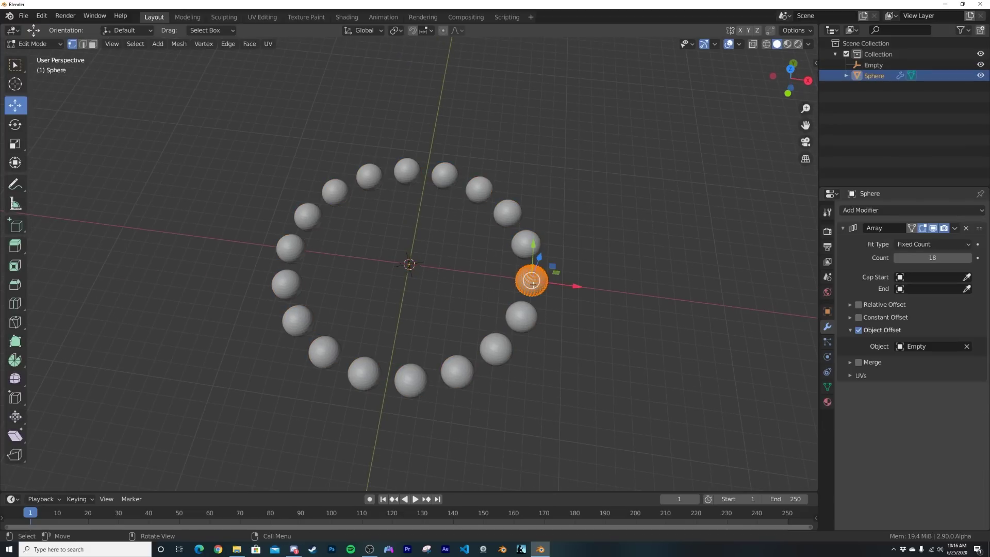
key("g")
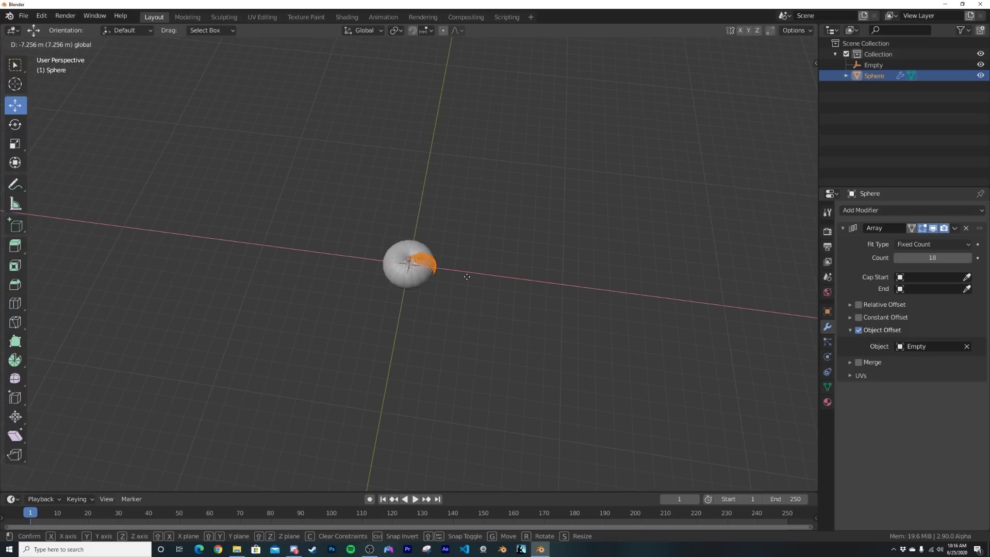
left_click_drag(587, 283, 588, 283)
key("Tab")
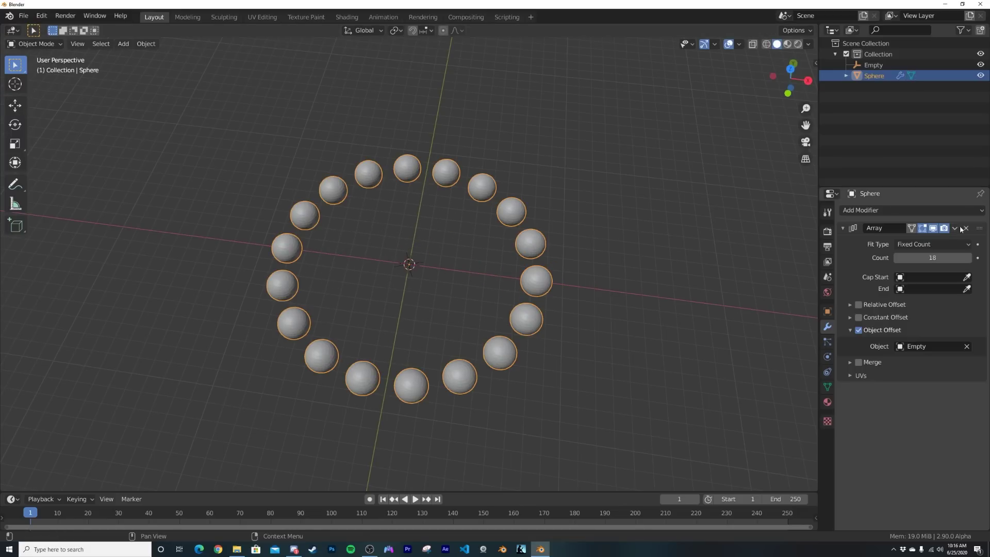
Turn off the Array modifier's viewport display and adjust the sphere mesh's X position relative to its origin in Edit Mode
left_click(934, 229)
key("Tab")
mouse_move(584, 289)
left_mouse_down()
mouse_move(460, 283)
mouse_move(585, 288)
left_mouse_up()
scroll(502, 280, "up", 5)
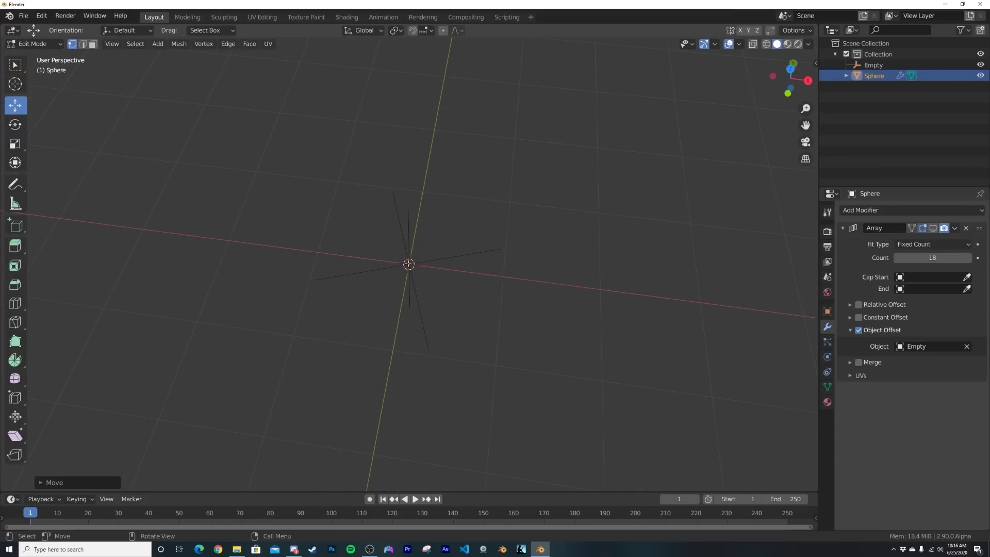
scroll(403, 265, "down", 4)
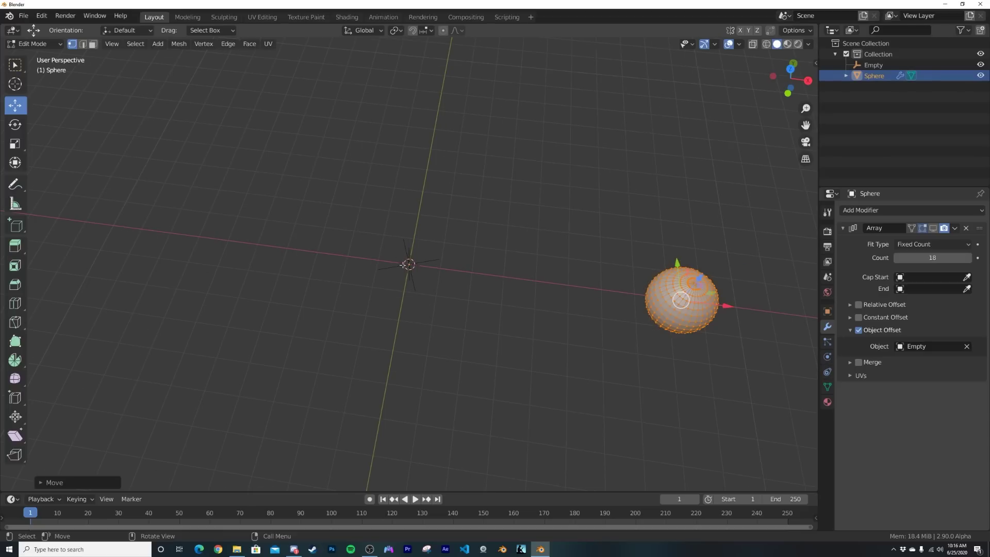
middle_click_drag(436, 266, 525, 211)
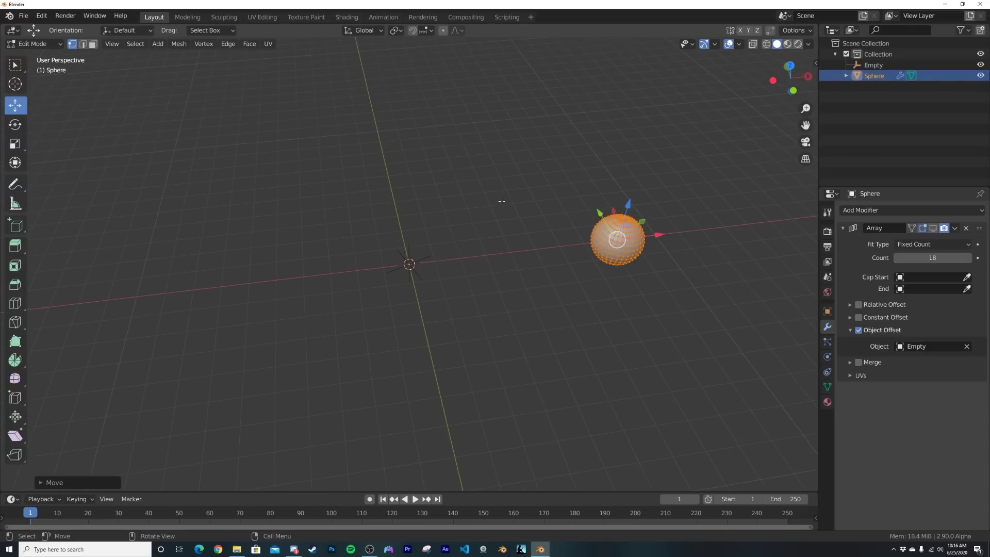
Return to Object Mode and turn the sphere's Array modifier back on in the viewport
key("Tab")
left_click(933, 228)
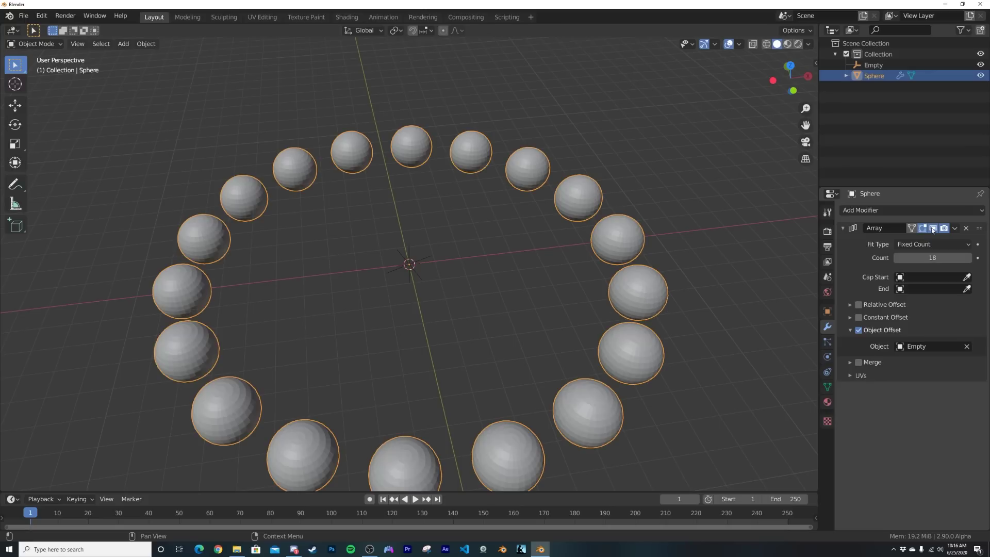
middle_click_drag(422, 254, 419, 273)
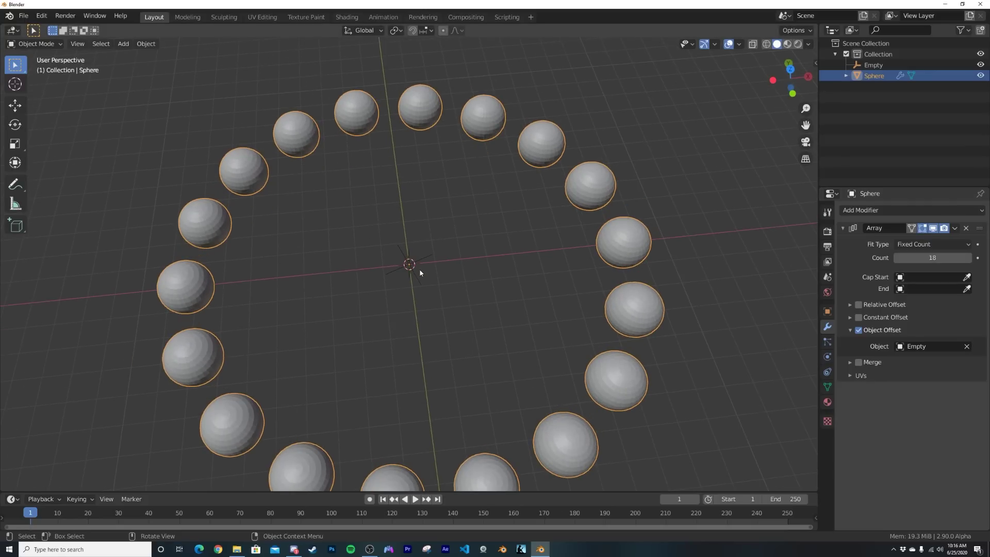
Start a new general file without saving the current sphere ring scene
left_click(23, 16)
left_click(147, 28)
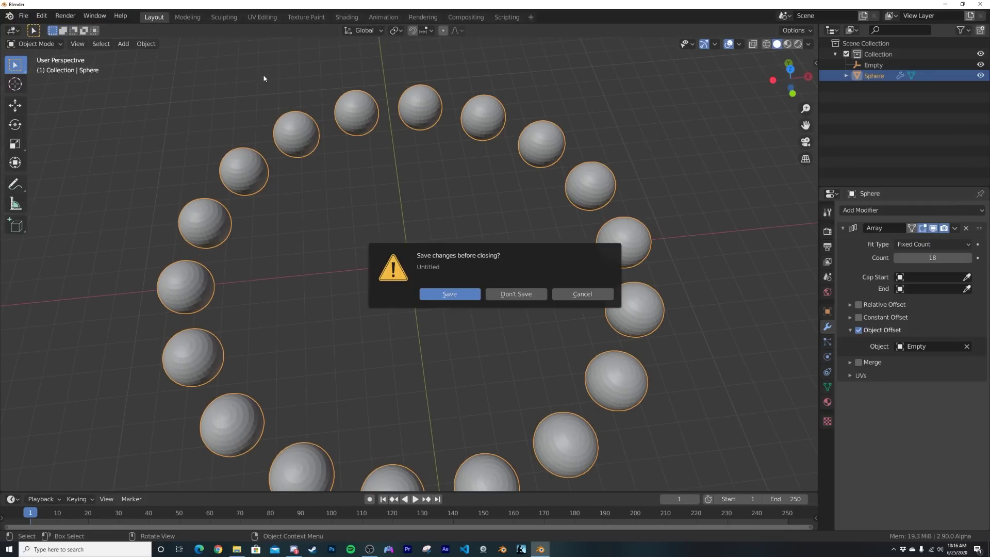
left_click(491, 295)
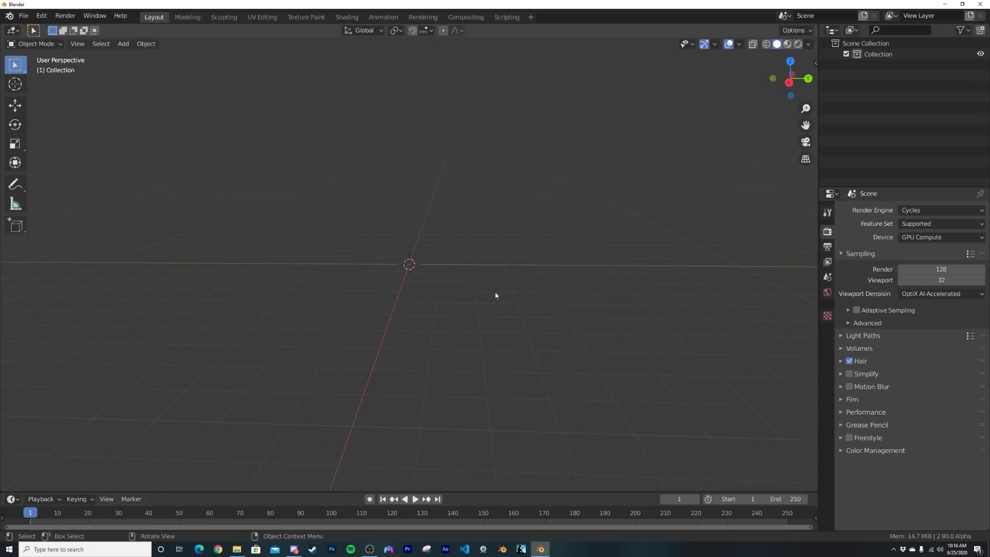
Add a mesh circle with 85 vertices and an Ngon fill at the scene's centre
key("shift+a")
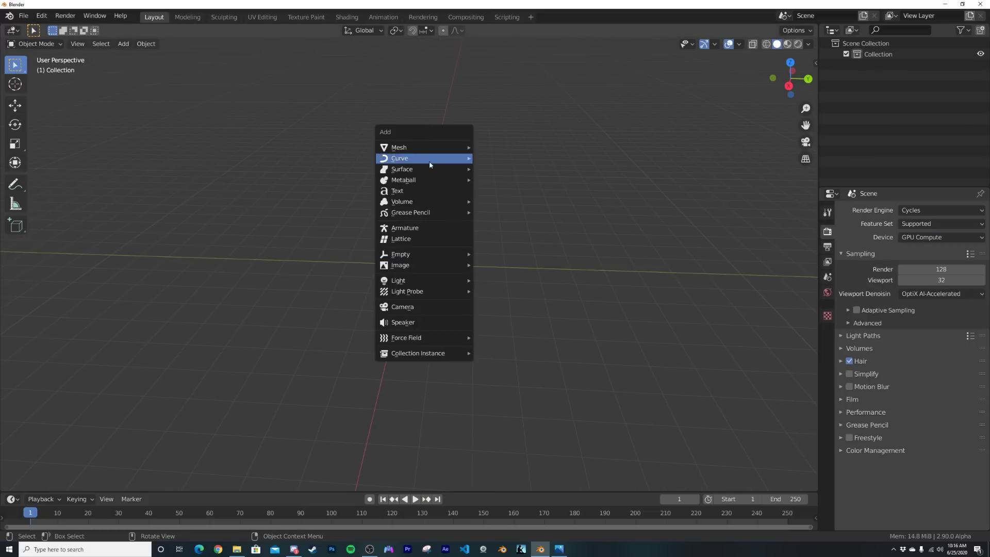
mouse_move(422, 150)
left_click(503, 168)
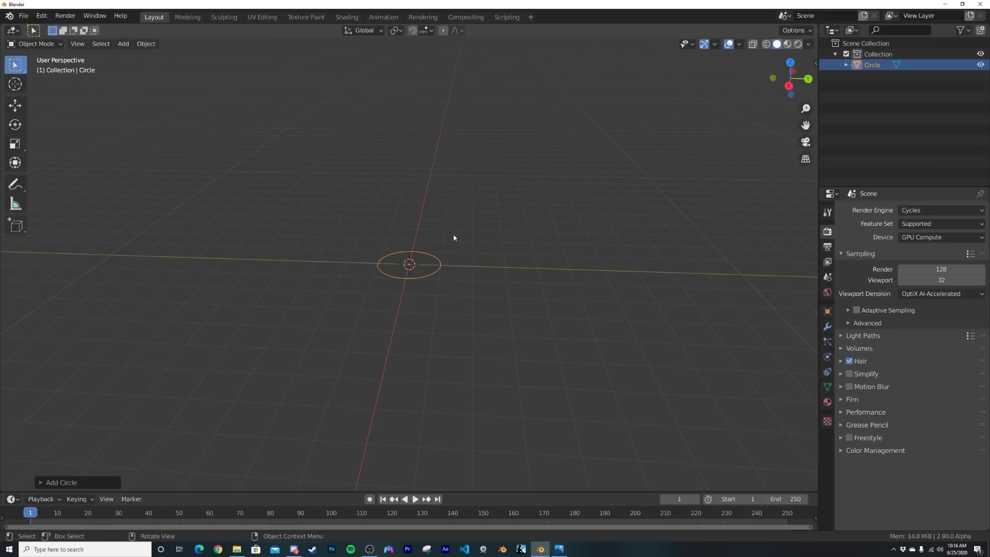
left_click(58, 482)
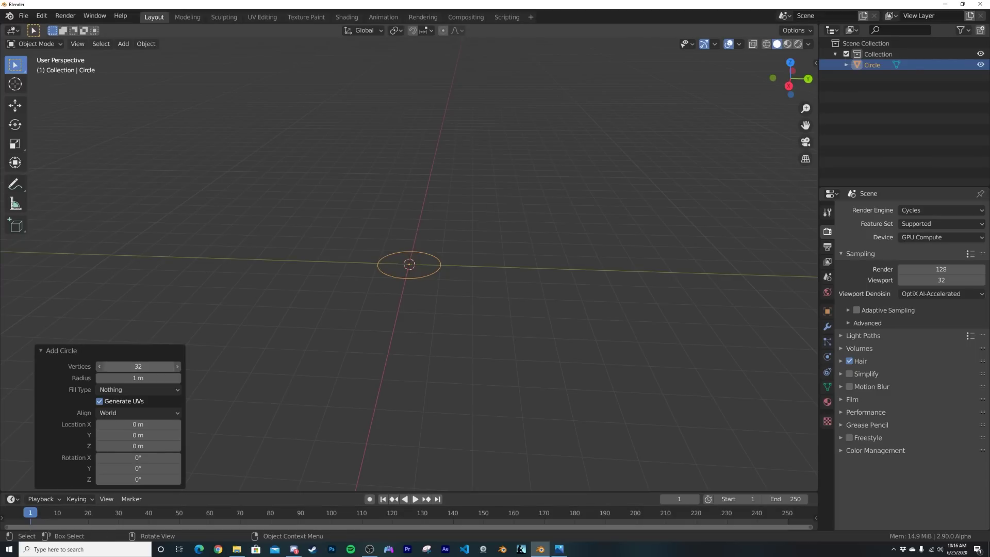
left_click(156, 366)
type("85")
key("Return")
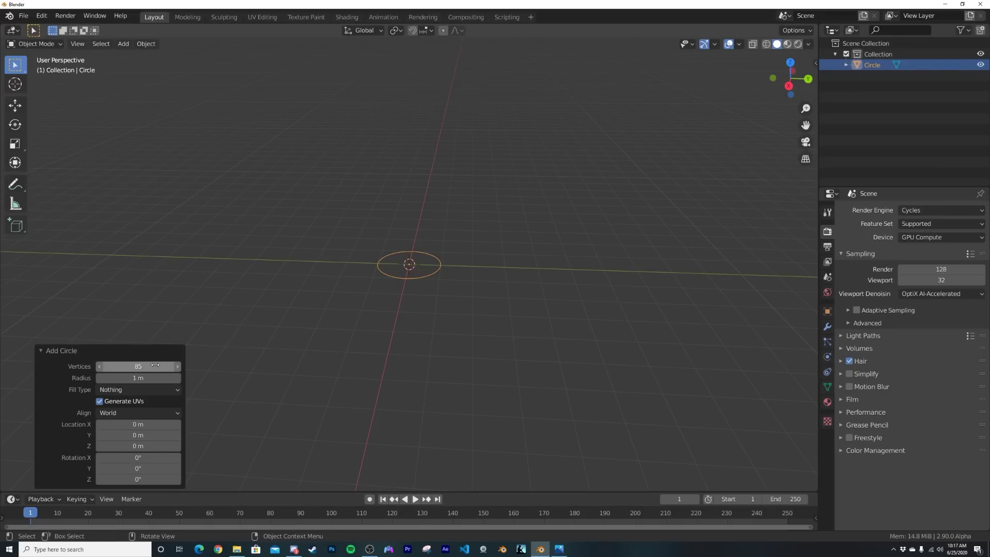
left_click(135, 389)
left_click(133, 413)
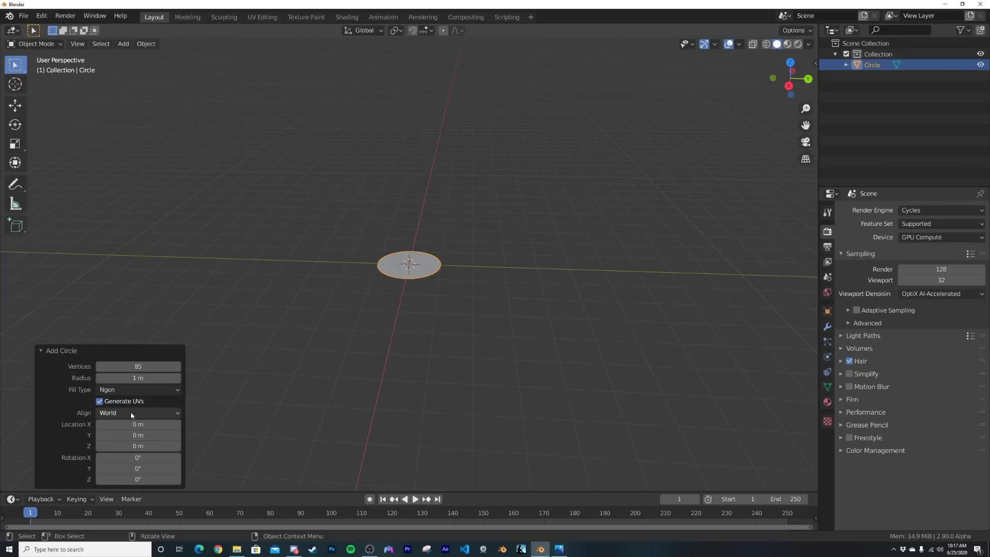
Scale the filled circle up to roughly three times its size in Object Mode
scroll(495, 294, "up", 4)
key("Tab")
middle_click_drag(487, 296, 454, 299)
scroll(454, 299, "down", 4)
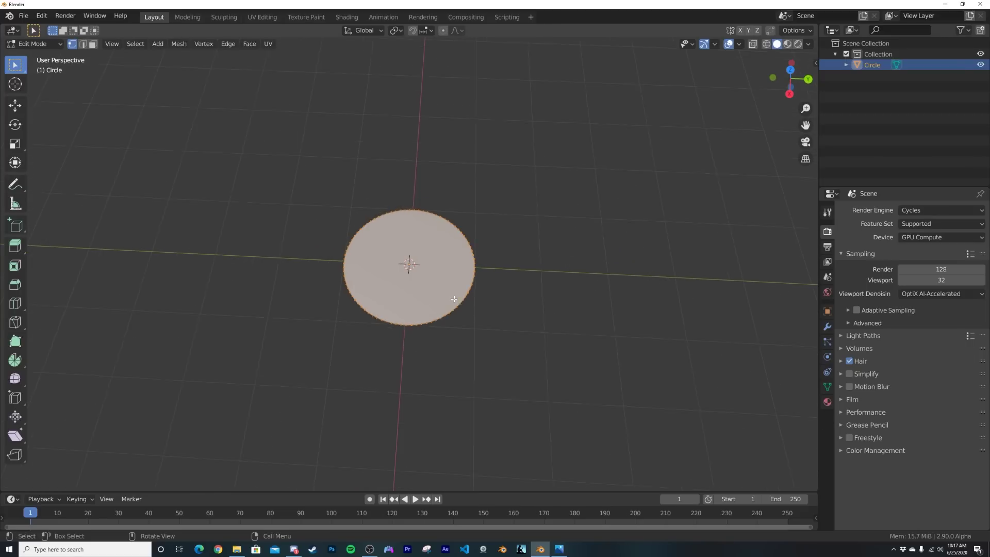
key("Tab")
key("s")
left_click(455, 302)
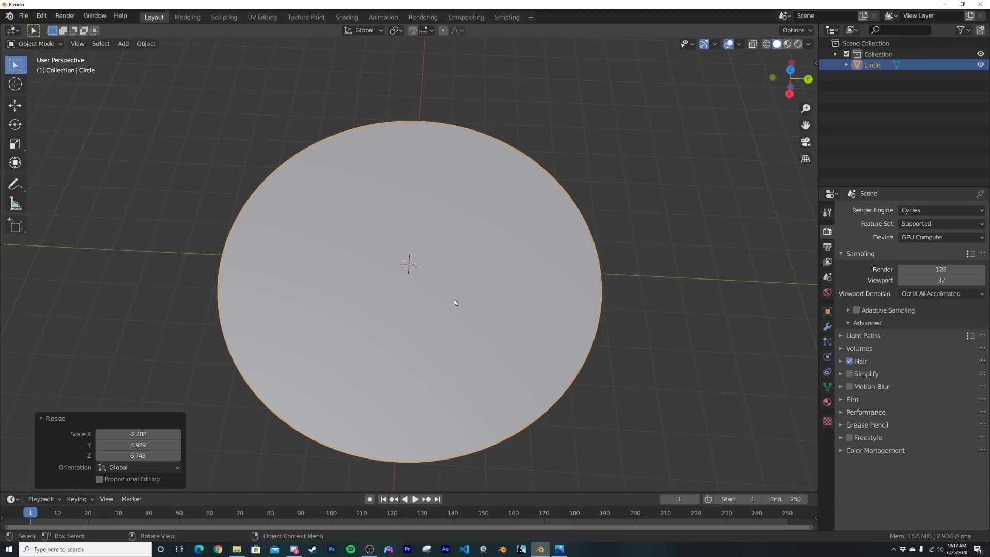
middle_click_drag(455, 302, 452, 279)
Inset the circle's face by about 0.57 m in Edit Mode to form an inner disc
key("Tab")
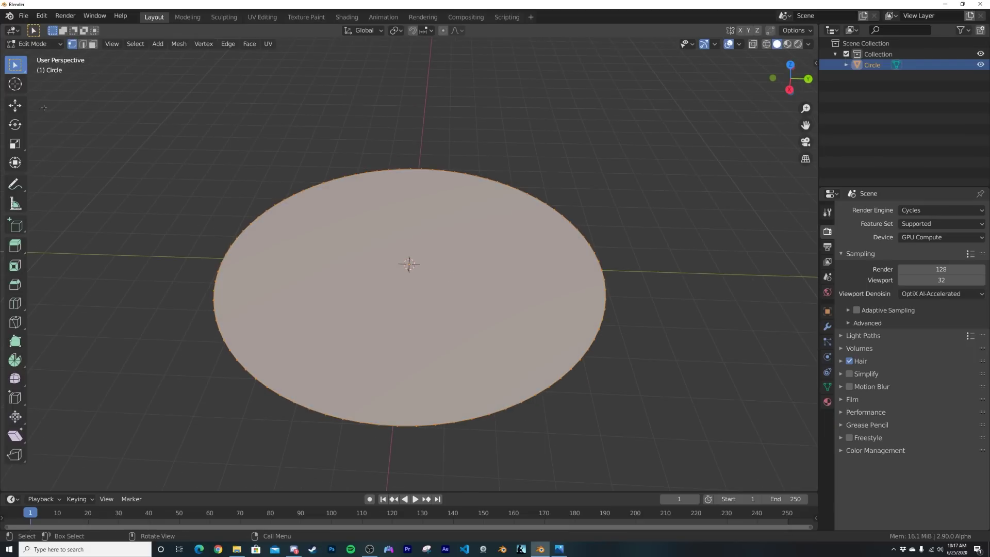
left_click(15, 266)
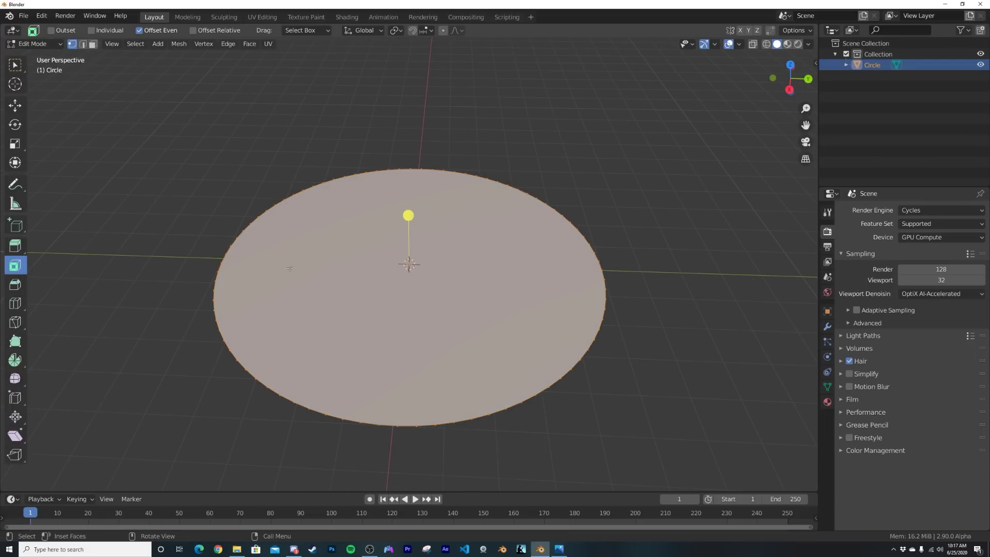
left_click_drag(408, 215, 407, 264)
left_click_drag(151, 422, 160, 422)
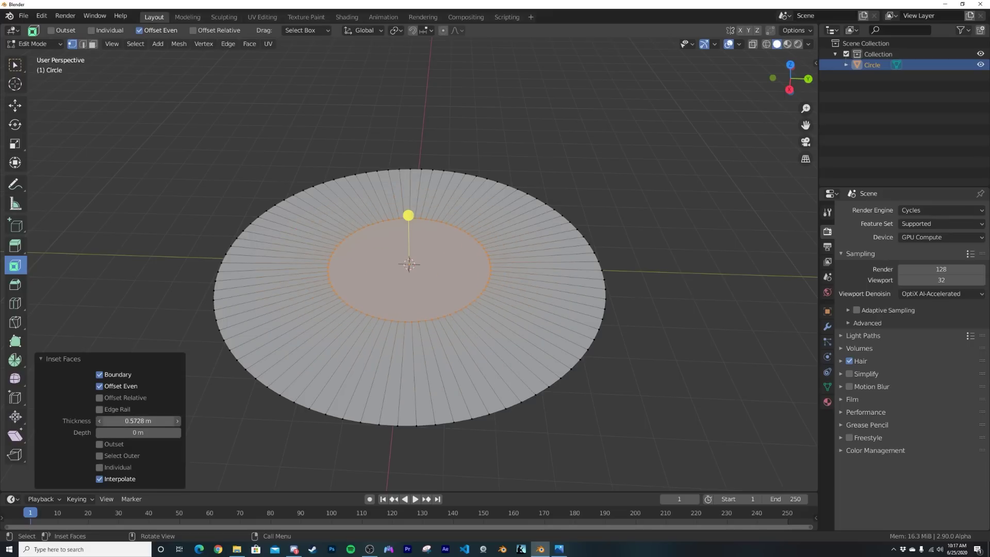
left_click_drag(160, 421, 161, 422)
Delete the inner face so that the disc becomes a flat ring with a central hole
key("Tab")
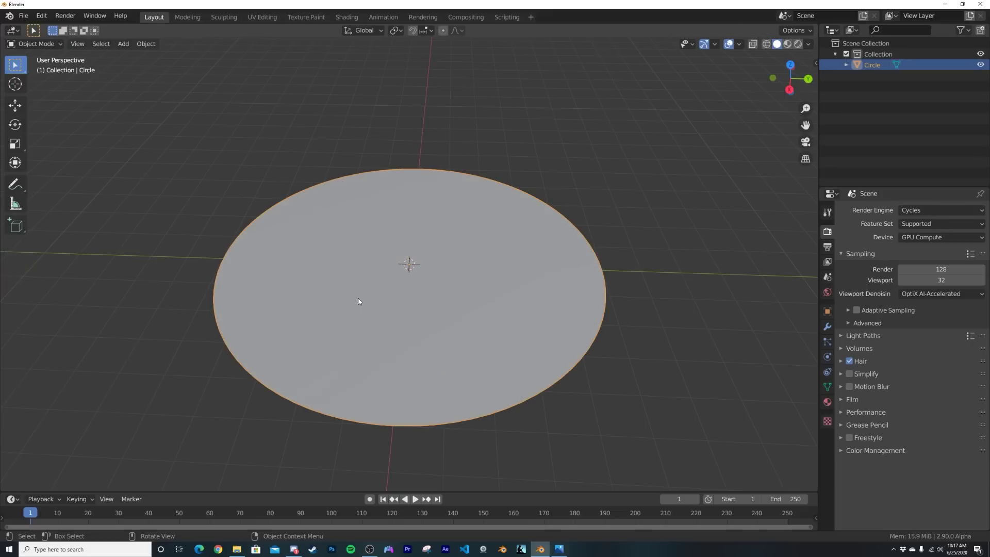
key("Tab")
key("x")
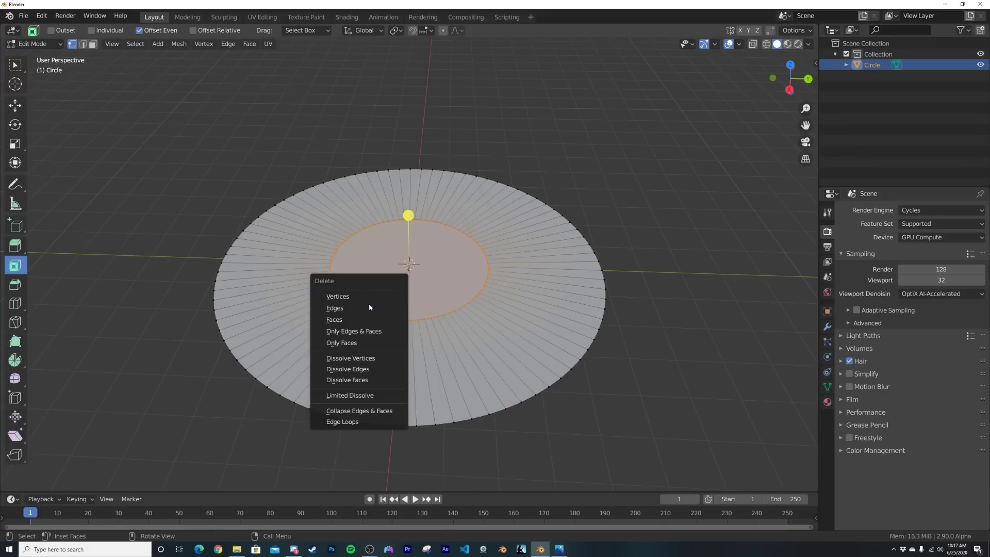
left_click(369, 319)
key("Tab")
middle_click_drag(362, 323, 376, 321)
scroll(391, 314, "up", 1)
Select the ring's inner edge loop in edge select mode and try out scaling it
key("Tab")
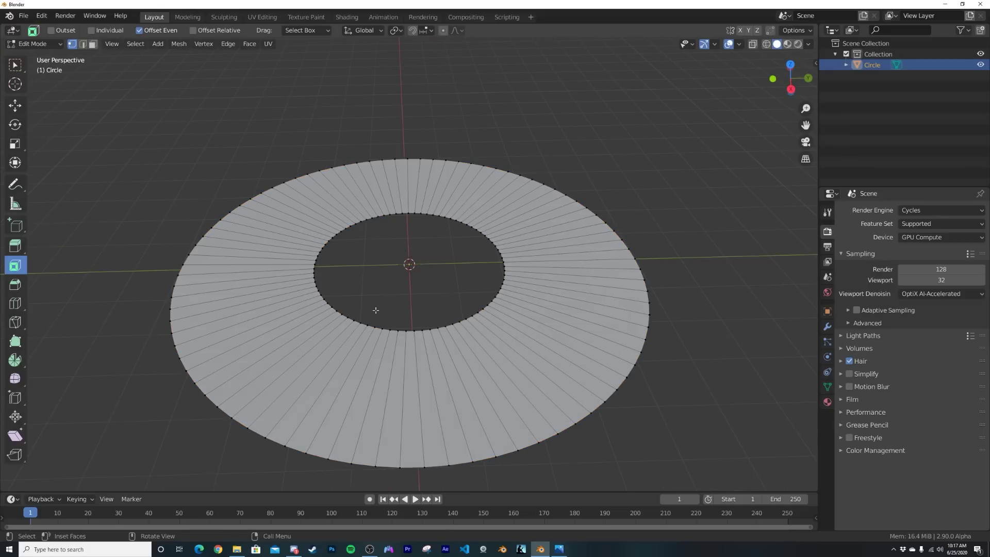
left_click(83, 44)
left_click(406, 214, "alt")
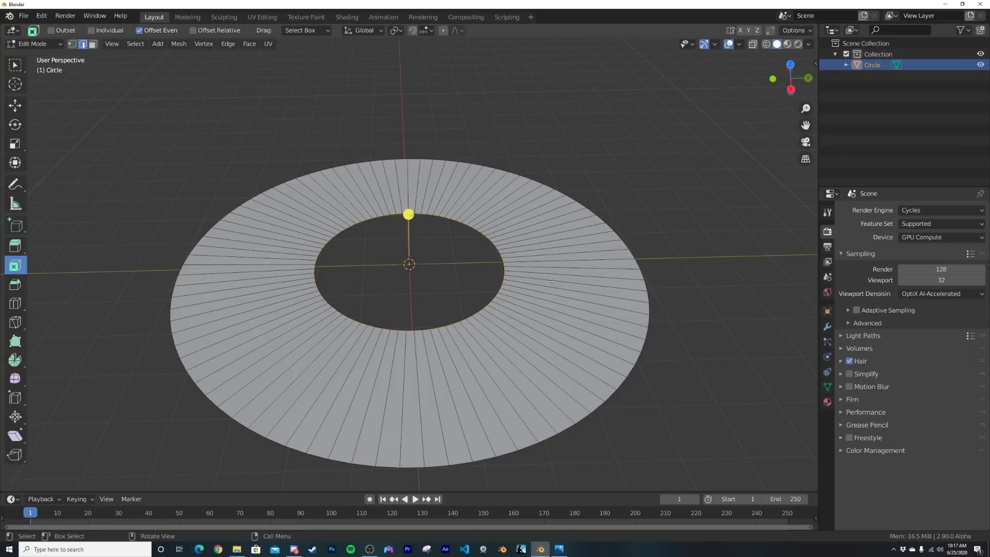
key("s")
left_click(602, 283)
key("Tab")
Add a Solidify modifier to the ring with a thickness of 0.52 m
left_click(827, 327)
left_click(882, 210)
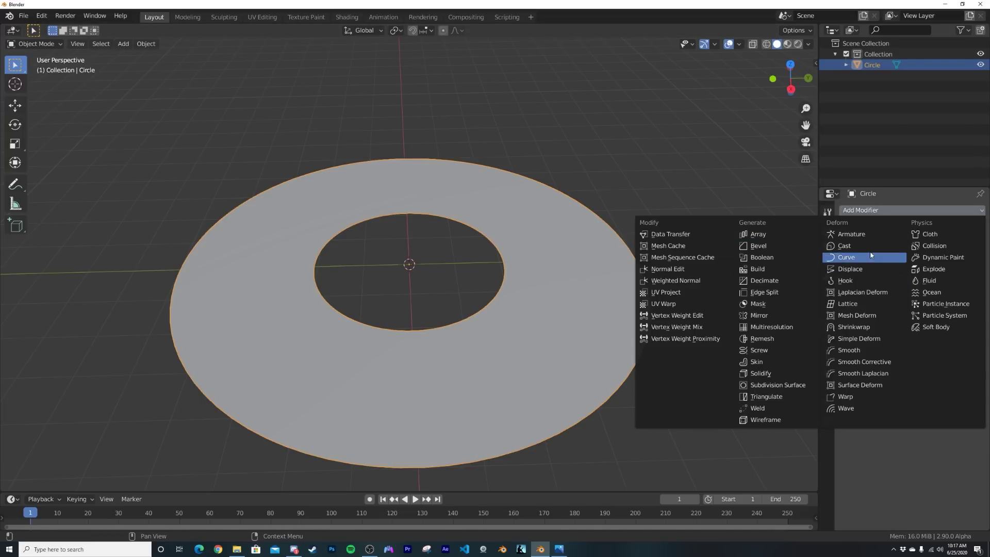
left_click(760, 373)
scroll(639, 332, "up", 2)
left_click_drag(919, 258, 978, 258)
Add a Bevel modifier to the ring, limited by angle, with an offset of 0.027 m
left_click(902, 210)
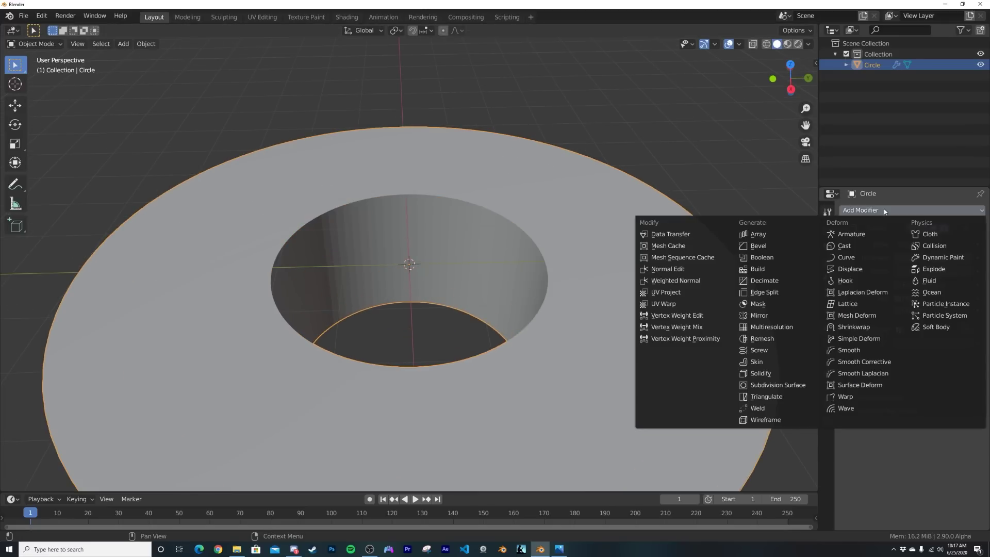
left_click(770, 249)
scroll(604, 342, "up", 1)
mouse_move(604, 344)
middle_mouse_down()
mouse_move(593, 325)
mouse_move(587, 343)
middle_mouse_up()
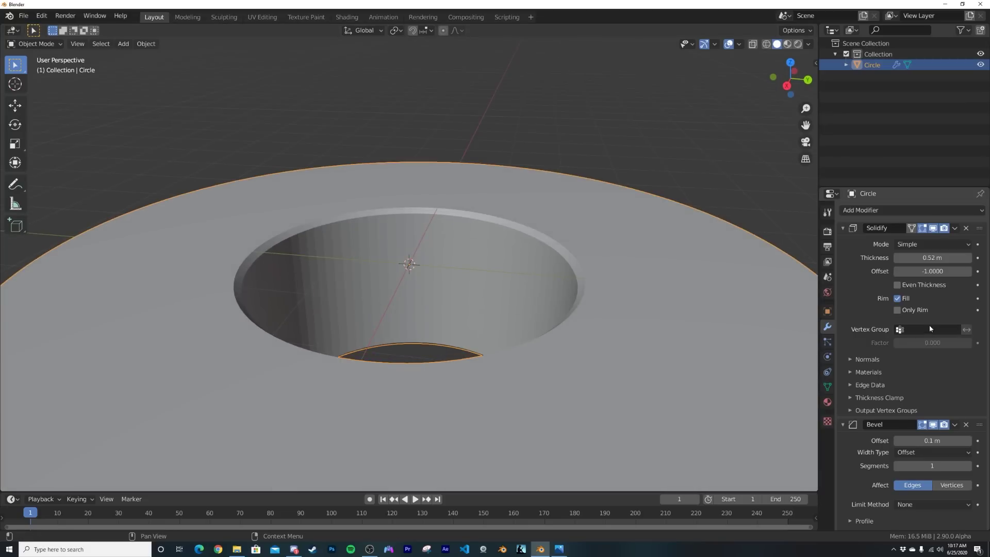
scroll(921, 483, "down", 1)
left_click(921, 483)
left_click(921, 458)
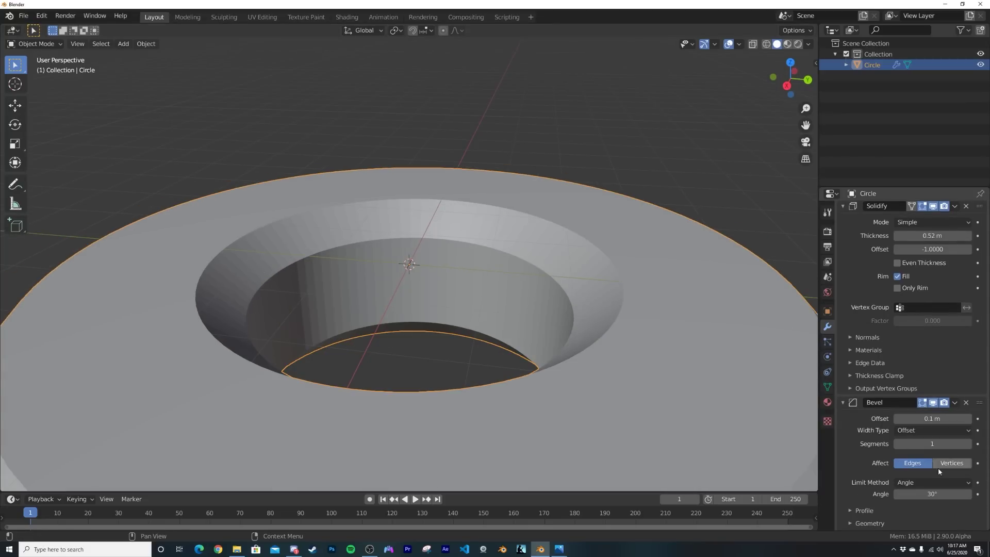
left_click_drag(955, 418, 904, 419)
middle_click_drag(519, 290, 518, 311)
scroll(515, 305, "down", 2)
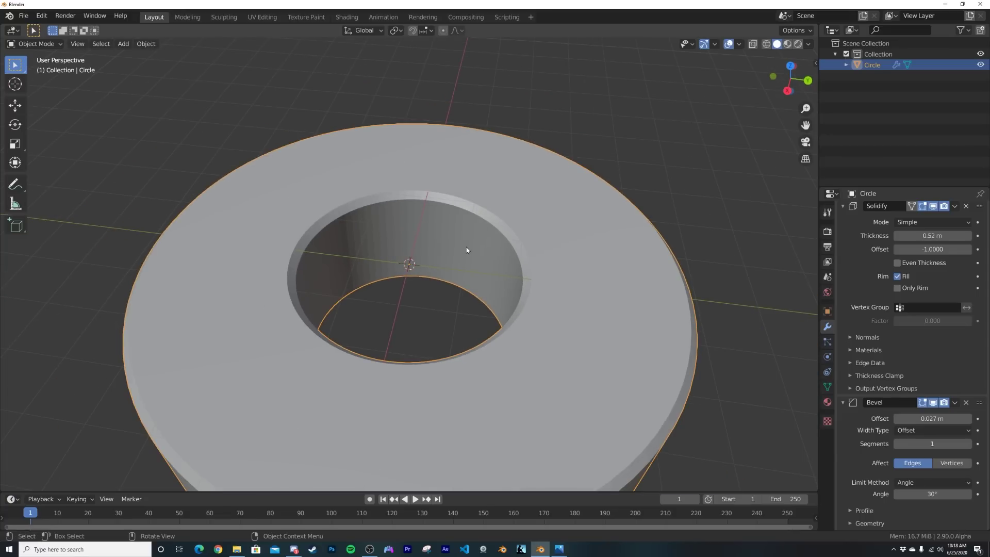
Add an icosphere in the centre of the ring's hole and subdivide its mesh in Edit Mode
key("shift+a")
mouse_move(466, 246)
left_click(538, 287)
scroll(459, 276, "up", 4)
key("Tab")
right_click(459, 275)
left_click(459, 274)
key("Tab")
key("Tab")
right_click(356, 268)
left_click(454, 206)
mouse_move(149, 421)
left_mouse_down()
mouse_move(237, 421)
mouse_move(237, 410)
left_mouse_up()
Shade the icosphere smooth in Object Mode
key("Tab")
right_click(453, 322)
left_click(452, 322)
middle_click_drag(457, 347, 441, 309)
scroll(443, 311, "down", 3)
Scale down the ring's inner edge loop in Edit Mode to tighten the hole around the sphere
key("Tab")
key("Tab")
left_click(549, 270)
key("Tab")
key("alt+a")
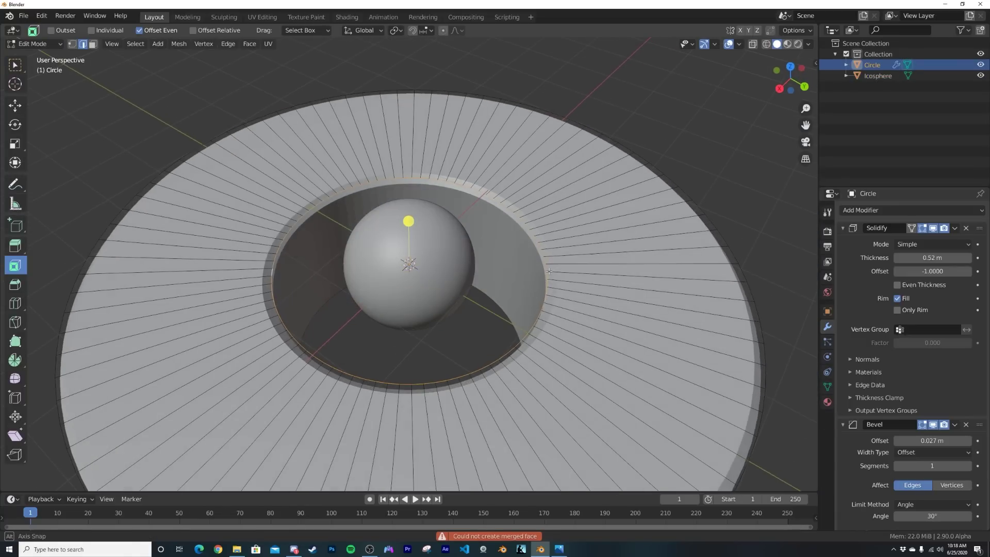
key("s")
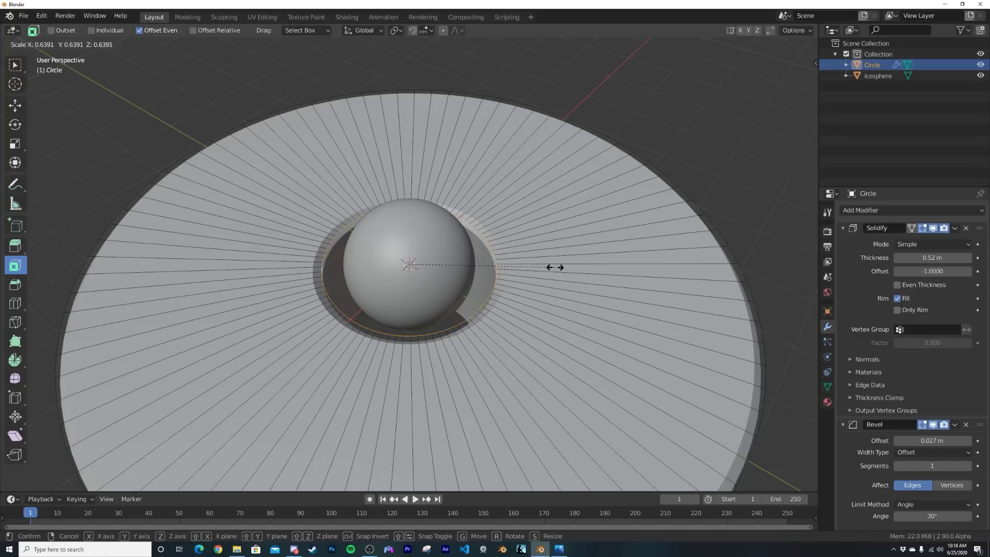
left_click(537, 267)
key("Tab")
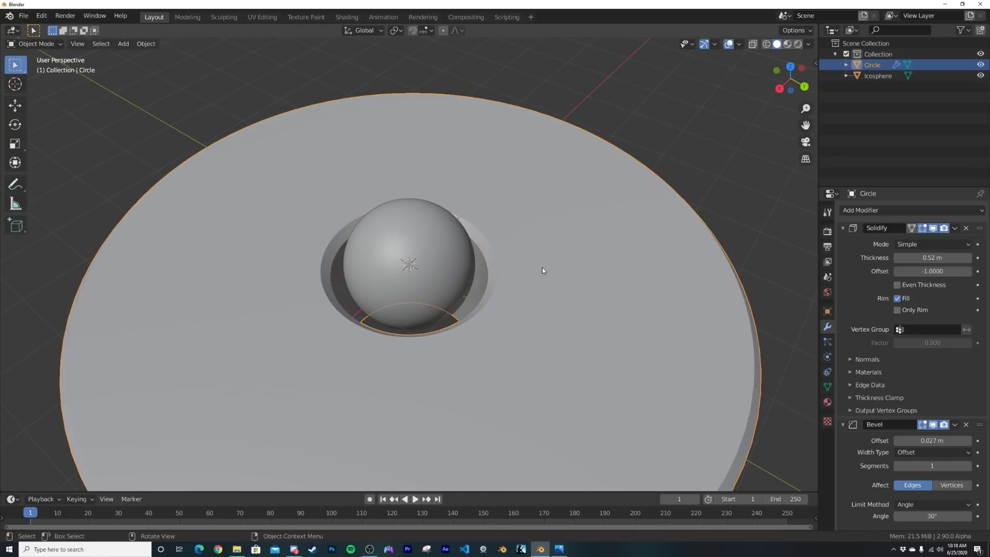
Apply the ring's scale and set its bevel offset to 0.116 m
key("ctrl+a")
left_click(526, 288)
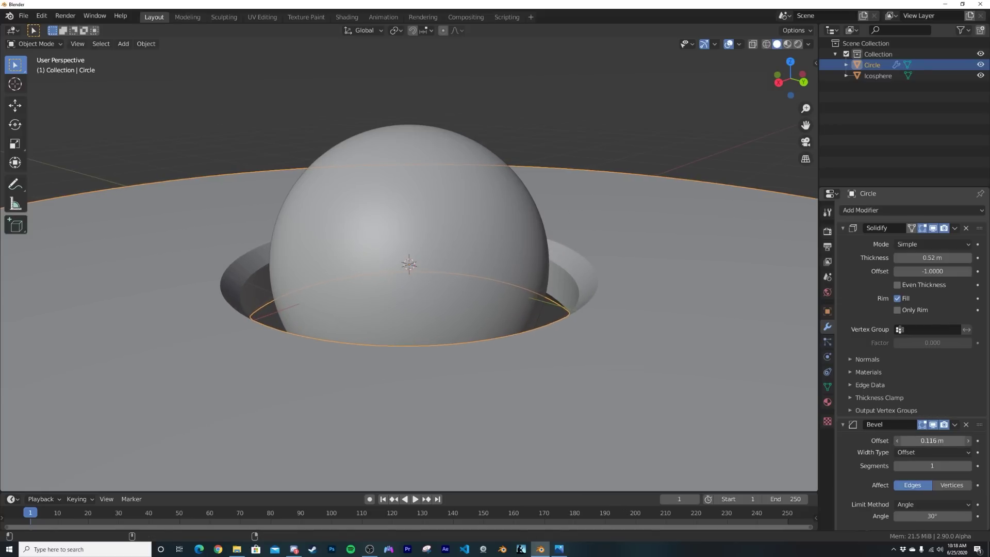
scroll(721, 399, "down", 1)
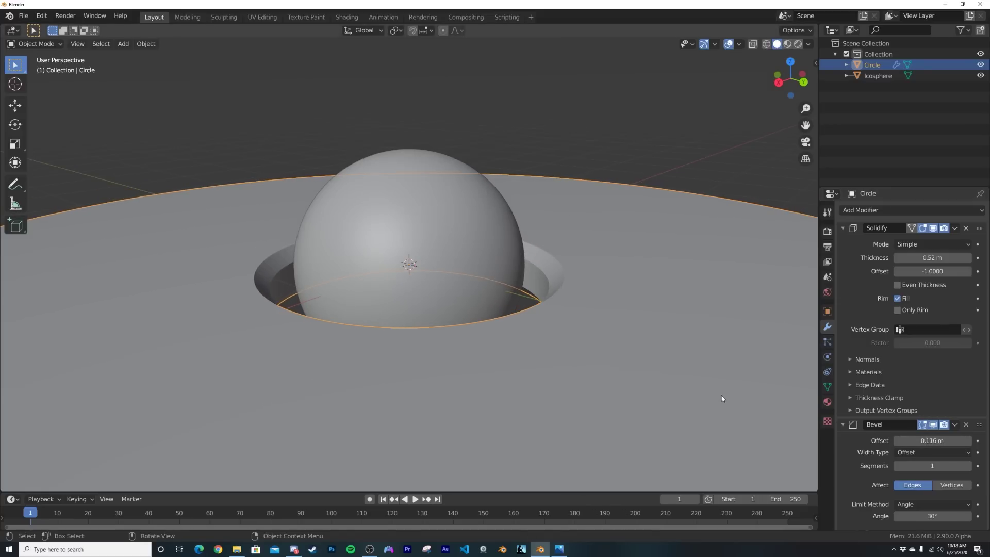
Set the ring's Solidify thickness to 2.52 m and widen its inner edge loop slightly around the sphere
left_click_drag(932, 258, 954, 258)
middle_click_drag(739, 252, 571, 280)
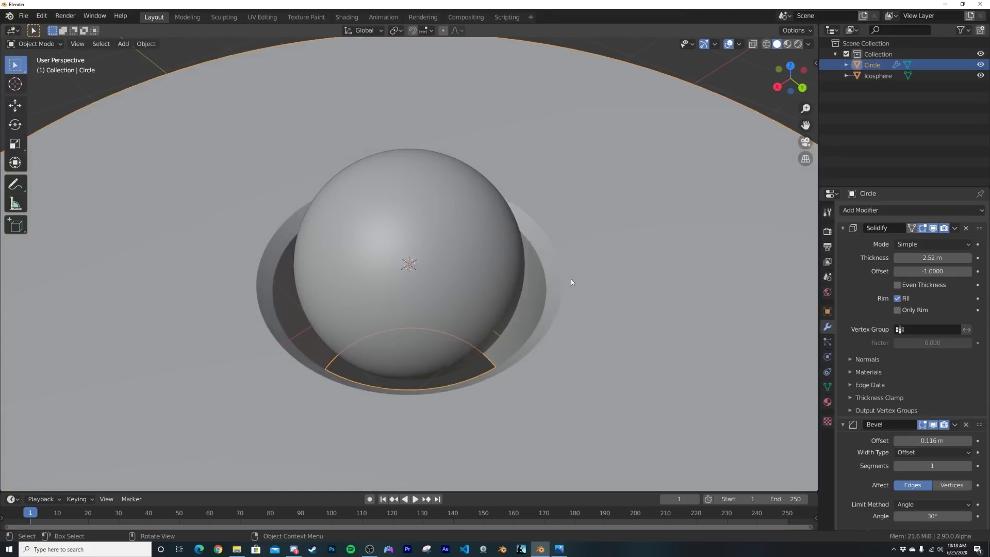
scroll(457, 277, "down", 3)
key("Tab")
key("s")
left_click(605, 250)
key("Tab")
scroll(516, 276, "down", 3)
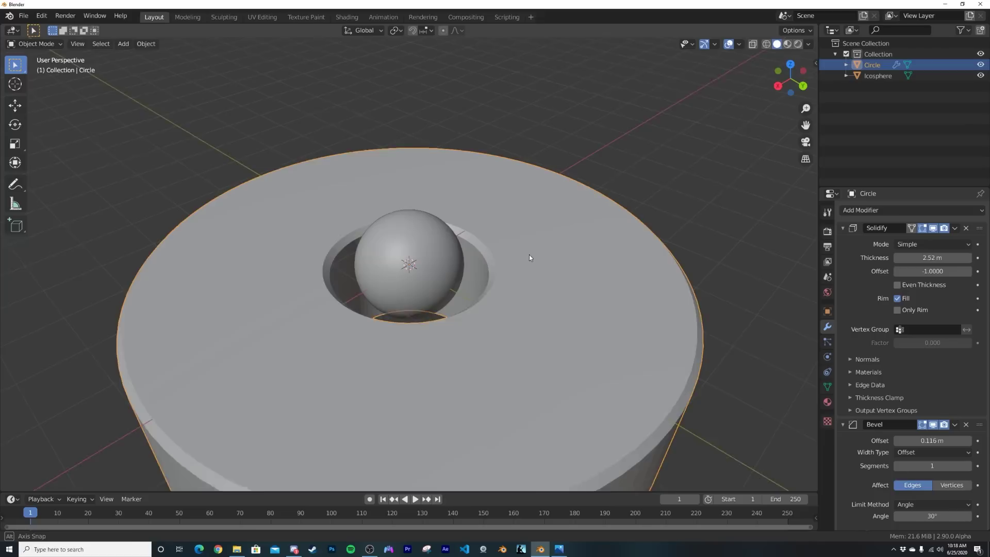
Duplicate the ring in place and raise the copy slightly along Z
key("shift+d")
right_click(534, 273)
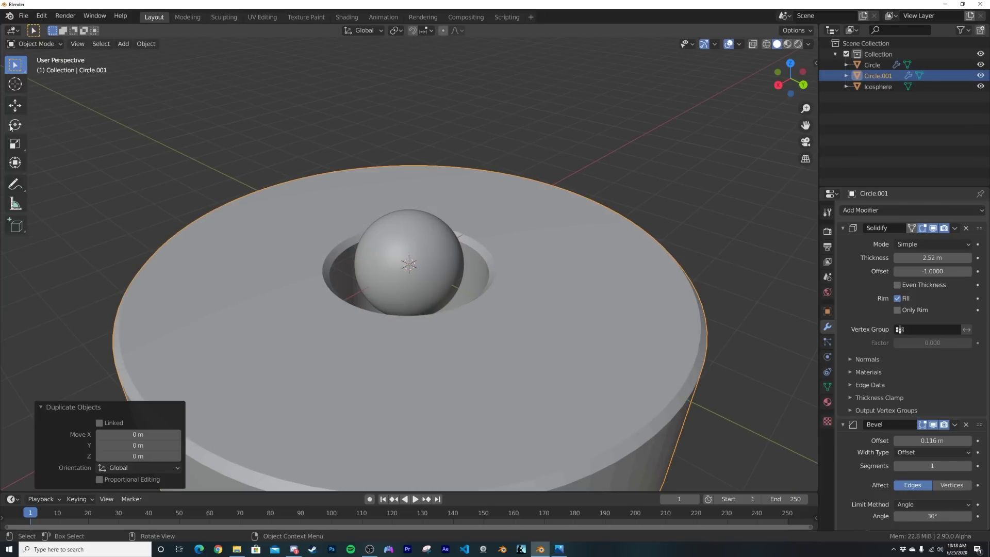
left_click(15, 105)
Scale the duplicate ring's inner edge loop up to about 1.28 to form a step around the hole
key("Tab")
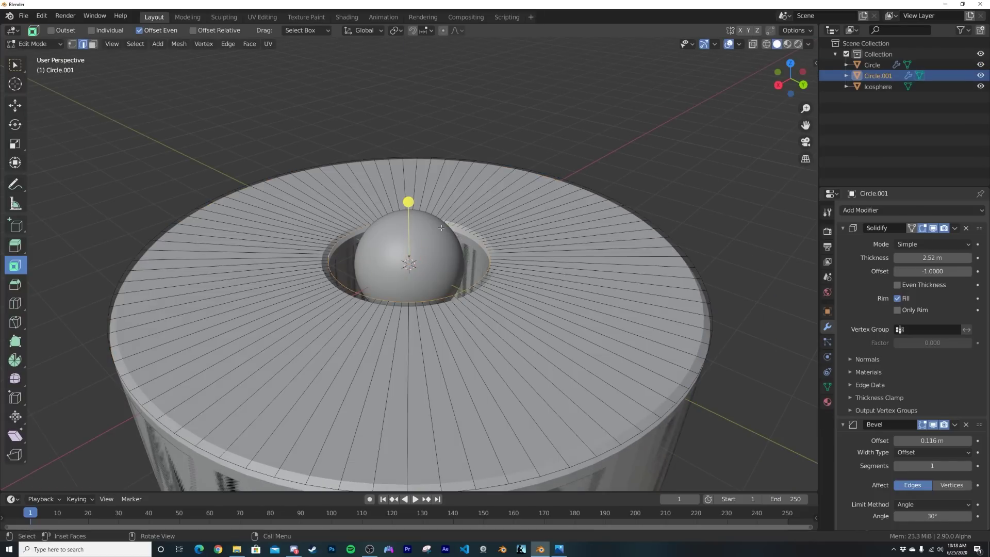
left_click_drag(488, 248, 519, 248)
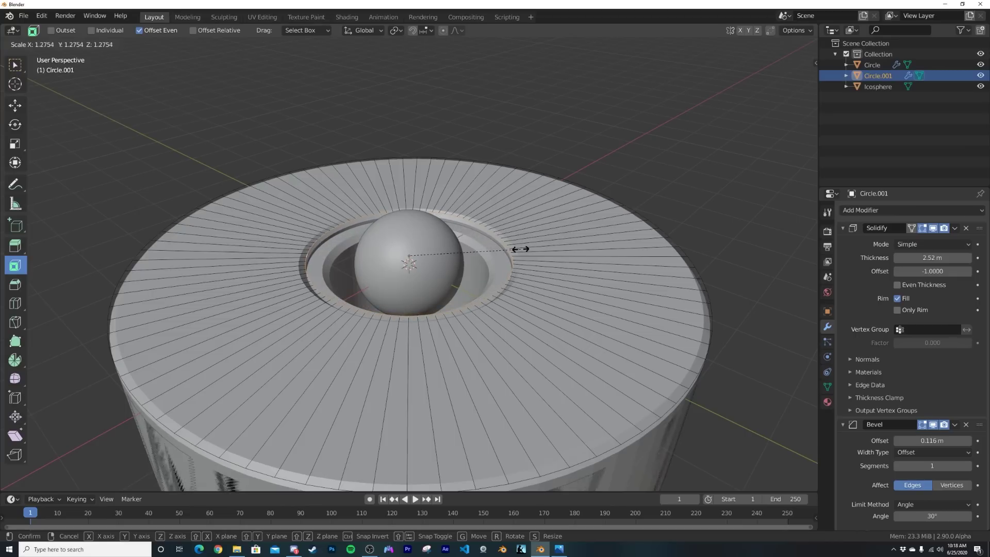
key("Tab")
scroll(518, 251, "up", 4)
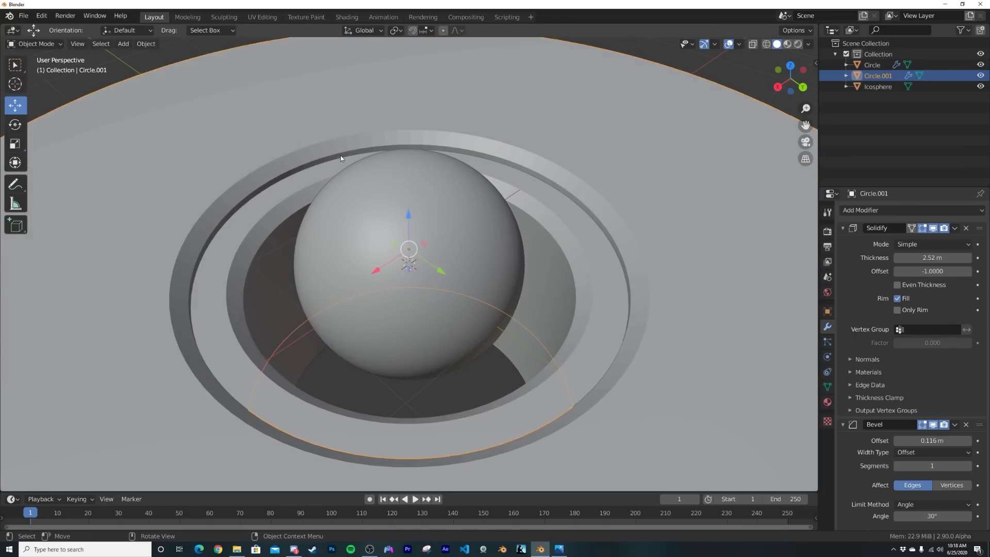
scroll(503, 216, "down", 2)
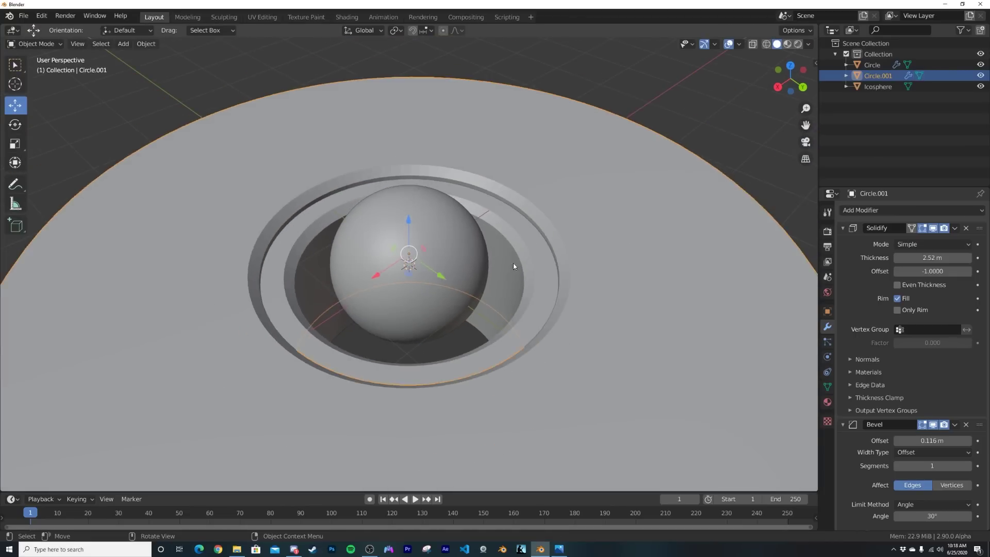
Duplicate the upper ring in place and scale the copy's inner edge loop outward to form another step around the hole
key("shift+d")
right_click(564, 258)
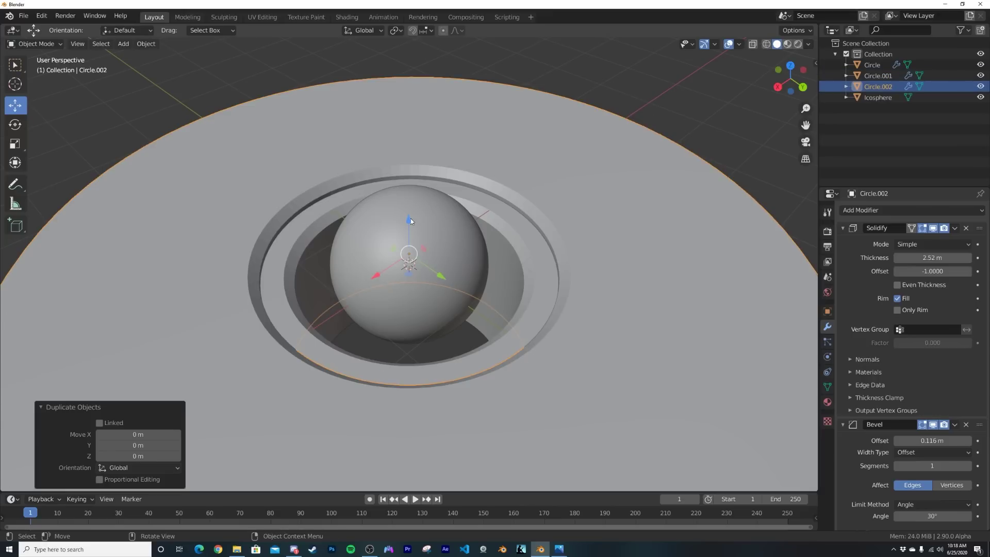
scroll(410, 218, "up", 2)
key("Tab")
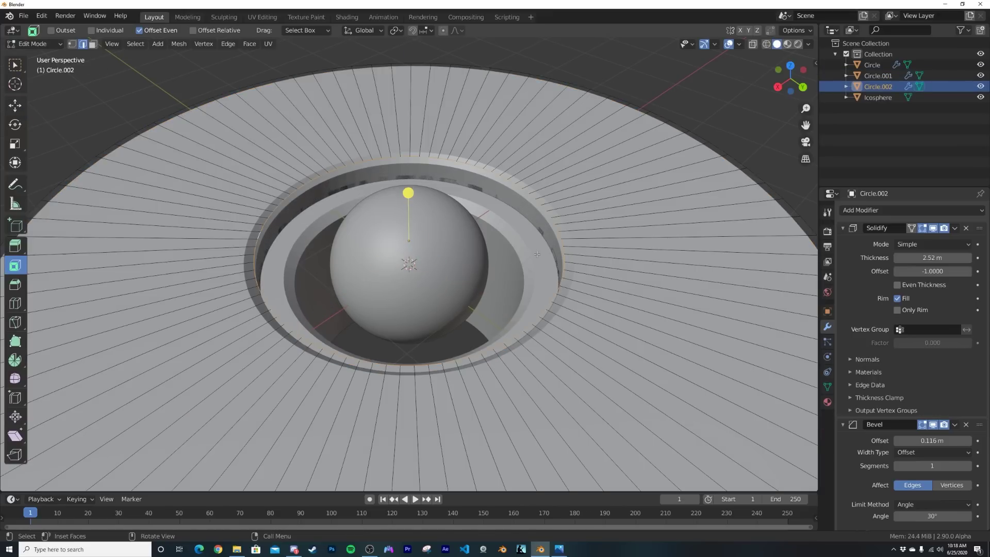
key("s")
left_click(589, 257)
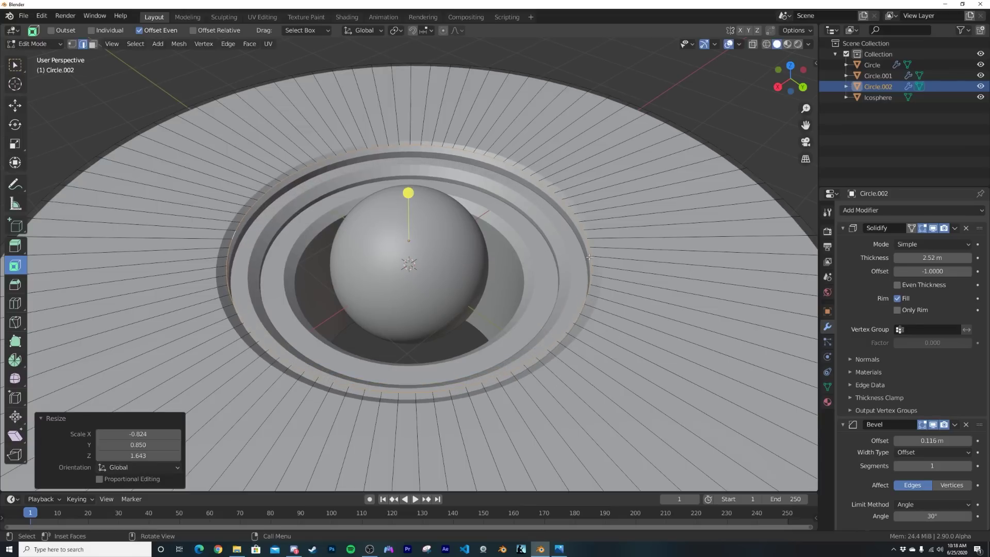
key("Tab")
mouse_move(511, 272)
middle_mouse_down()
mouse_move(490, 217)
mouse_move(471, 279)
mouse_move(503, 346)
mouse_move(508, 284)
mouse_move(497, 277)
middle_mouse_up()
scroll(533, 324, "down", 5)
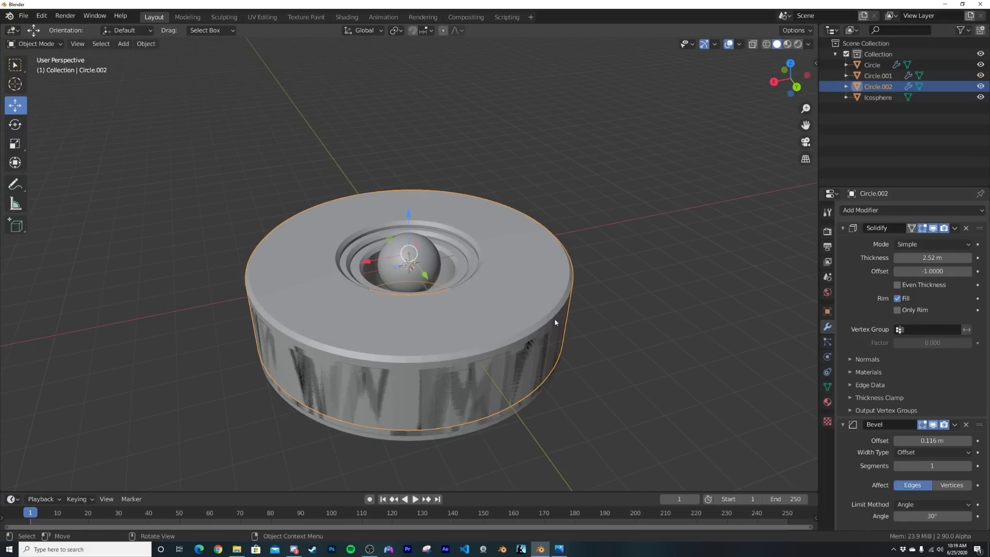
left_click(544, 309)
key("Tab")
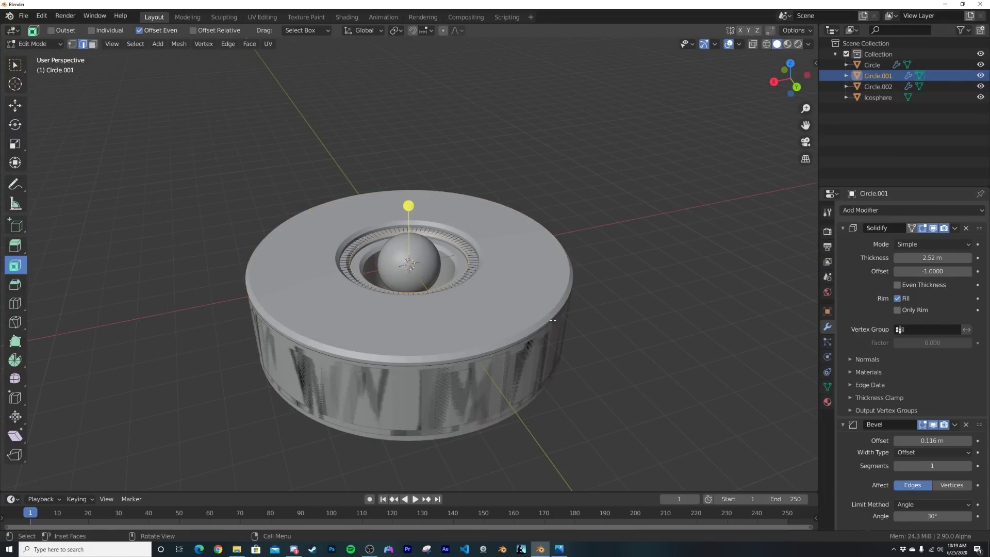
left_click(553, 320, "alt")
key("s")
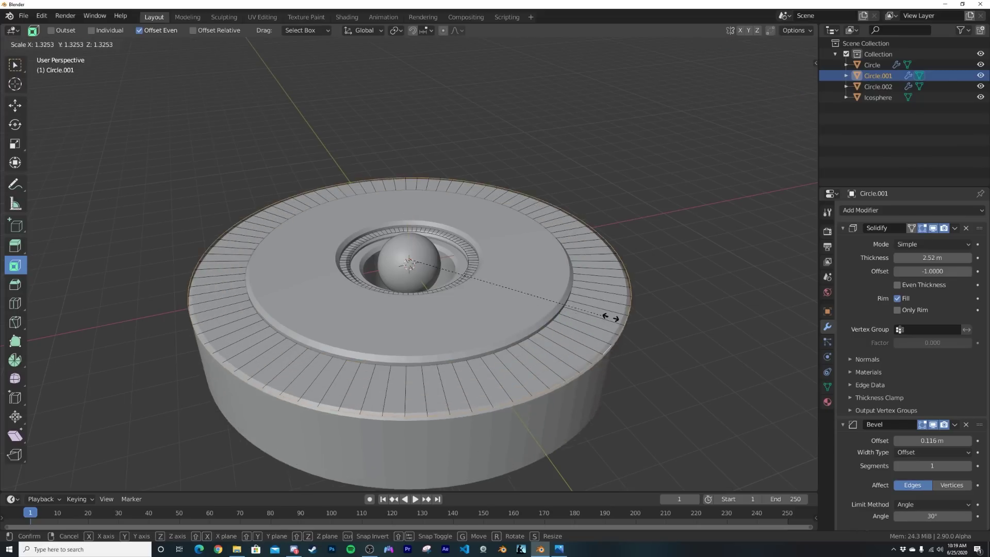
key("Escape")
key("Tab")
Scale the newest ring's outer edge loop far outward to turn it into a wide disc around the stepped hole
left_click(546, 317)
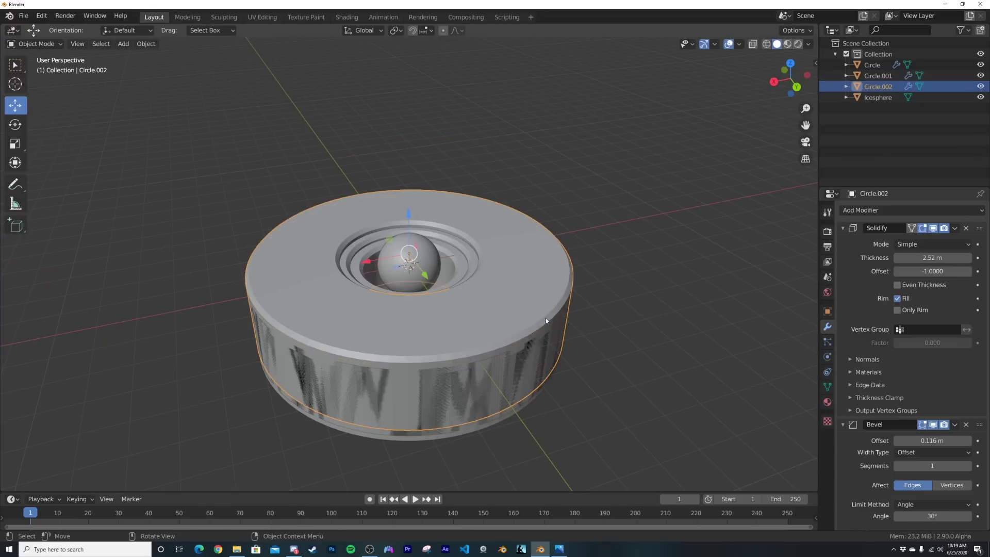
key("Tab")
left_click(548, 319, "alt")
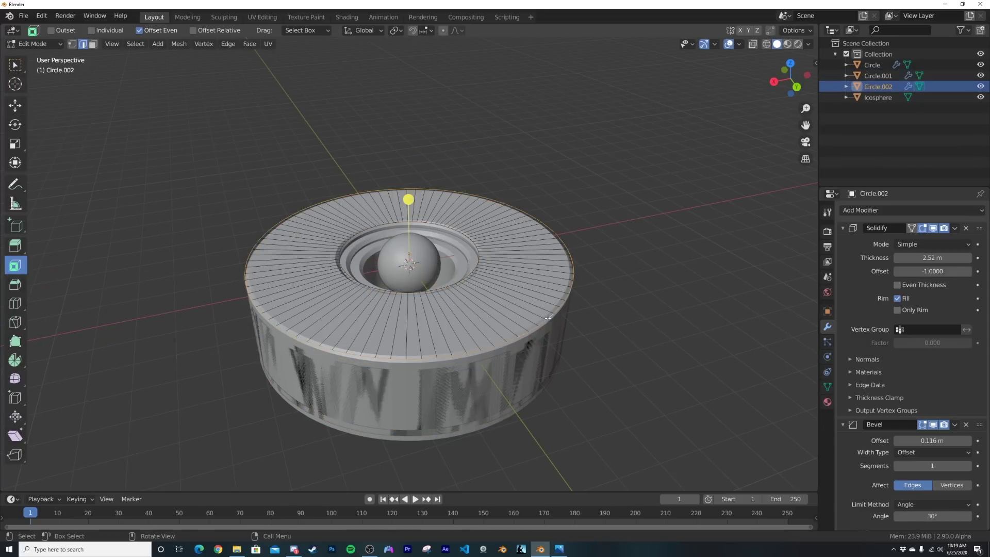
key("s")
left_click(781, 314)
key("Tab")
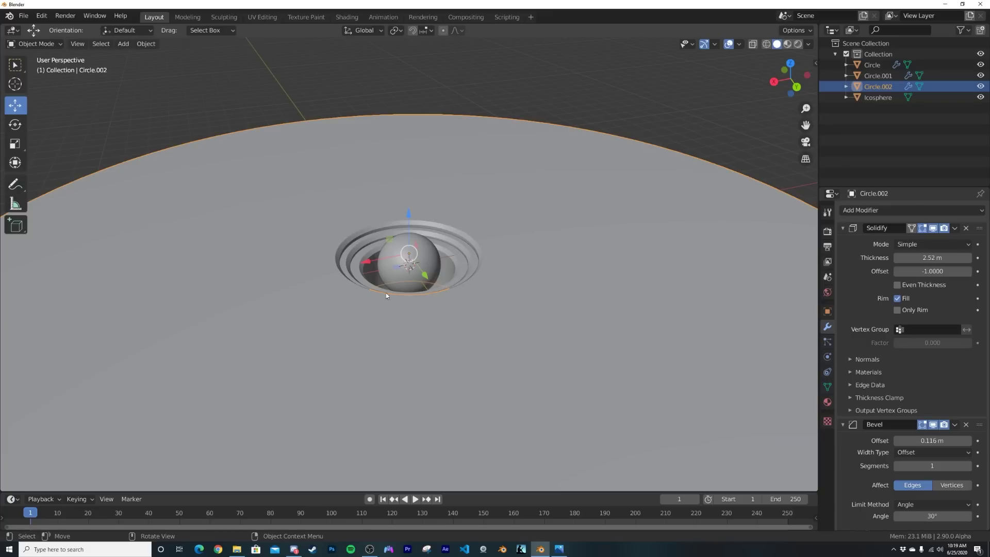
scroll(452, 276, "up", 8)
middle_click_drag(468, 270, 450, 299)
scroll(469, 354, "down", 3)
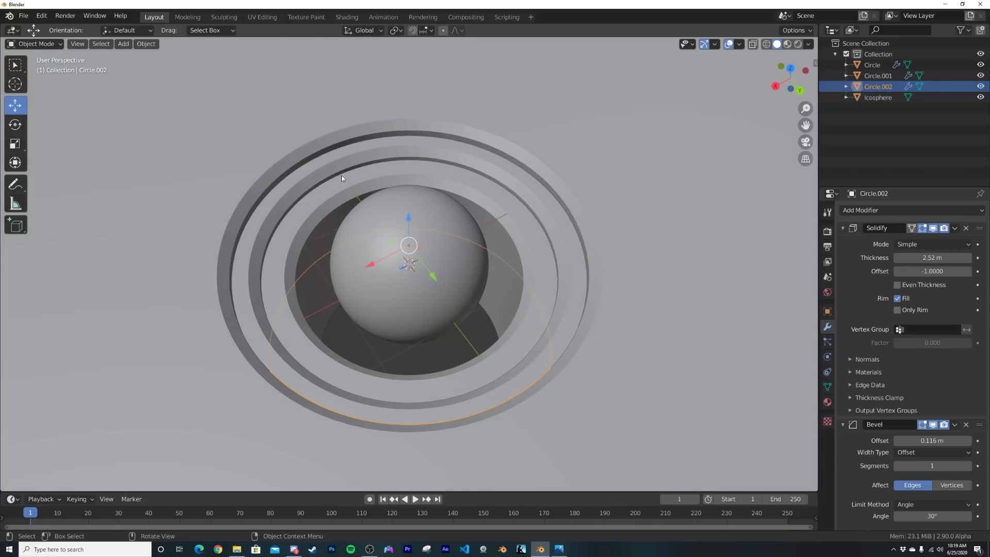
scroll(469, 336, "down", 8)
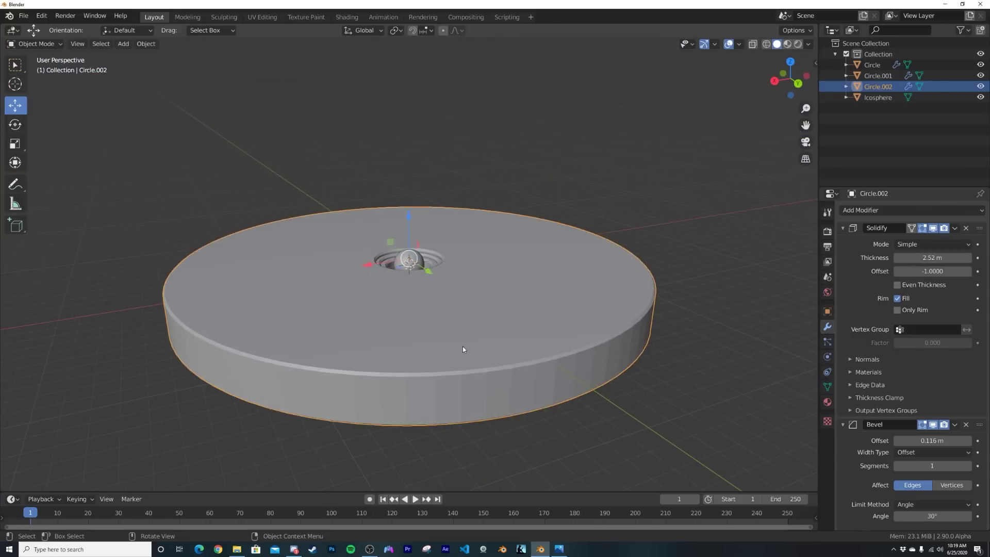
Hide the central sphere so that the stepped hole in the disc is left empty
key("Delete")
middle_click_drag(600, 276, 649, 247, "shift")
scroll(373, 381, "up", 4)
middle_click_drag(373, 382, 390, 363, "shift")
left_click(320, 337)
key("Delete")
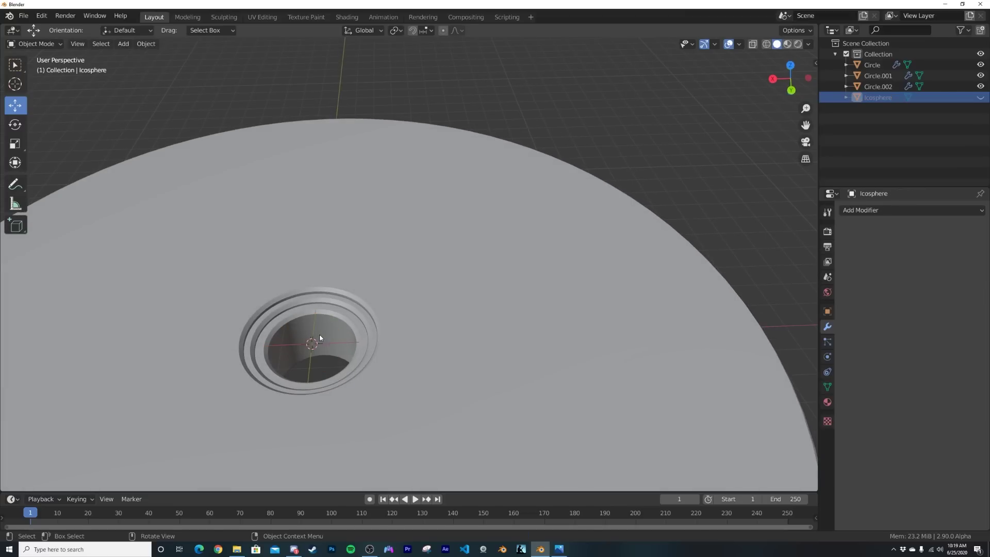
Add a mesh cylinder with 85 vertices at the centre of the hole
scroll(320, 334, "up", 5)
key("shift+a")
mouse_move(342, 299)
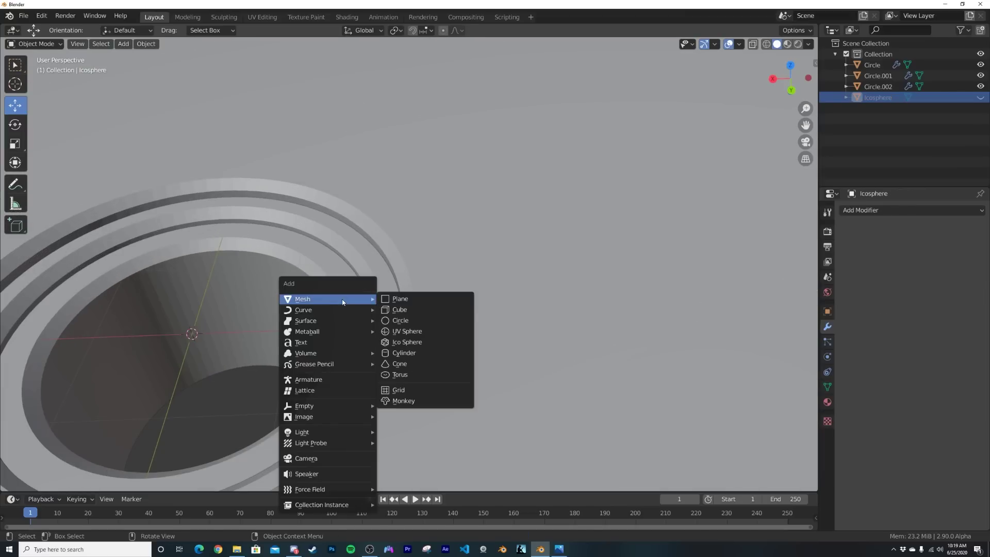
left_click(405, 353)
scroll(392, 282, "down", 2)
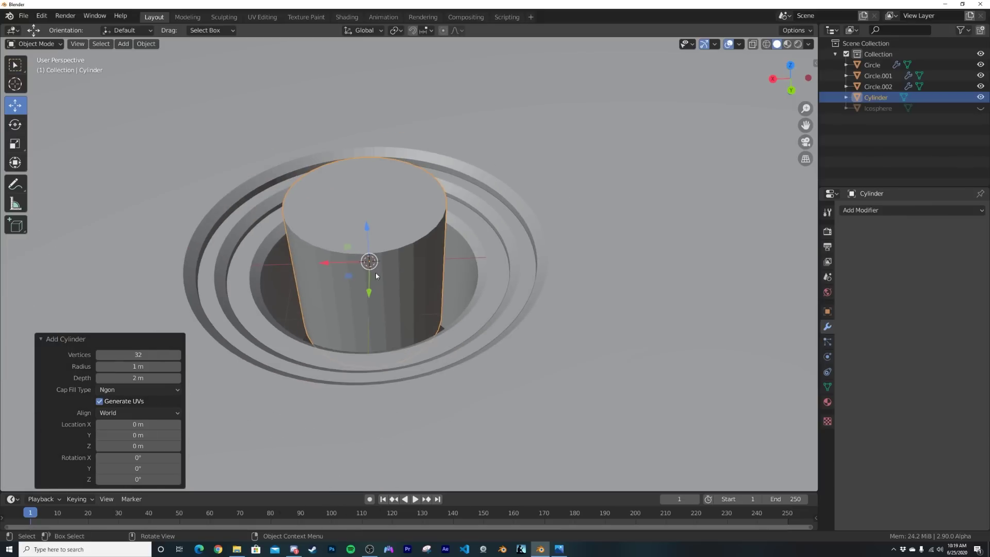
left_click(140, 355)
type("85")
key("Return")
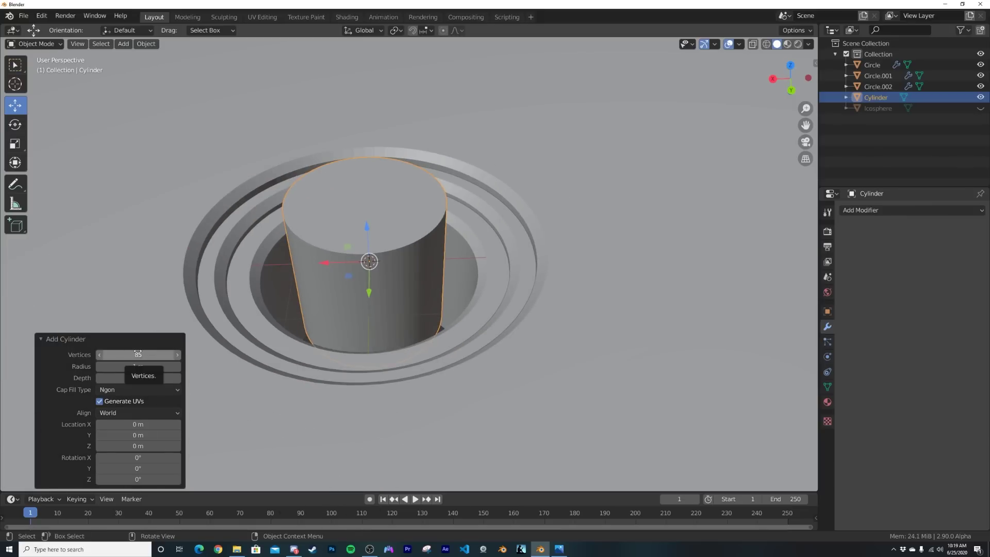
left_click(53, 341)
scroll(536, 308, "down", 10)
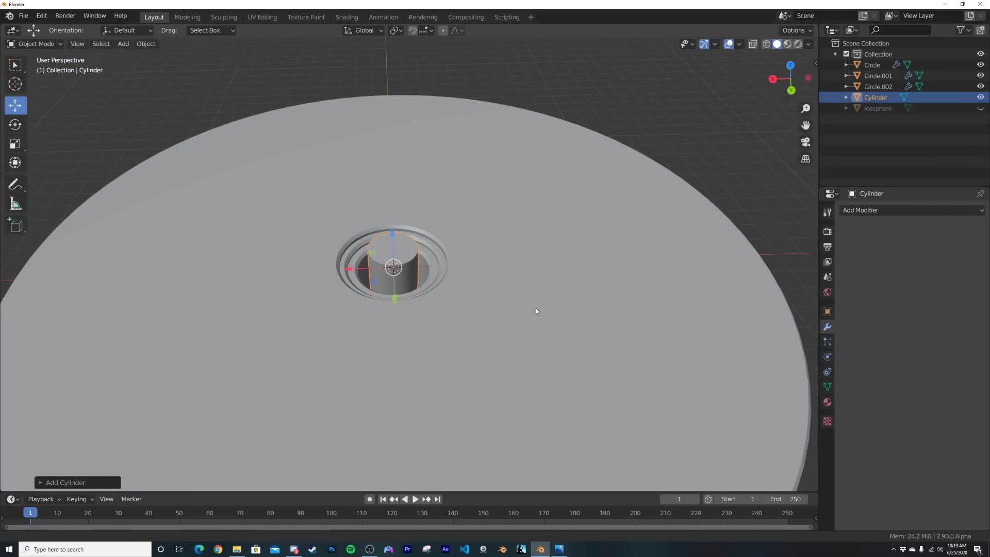
Move the cylinder along X until it sits outside the disc and rotate it 90° about Y
left_click_drag(275, 305, 623, 294)
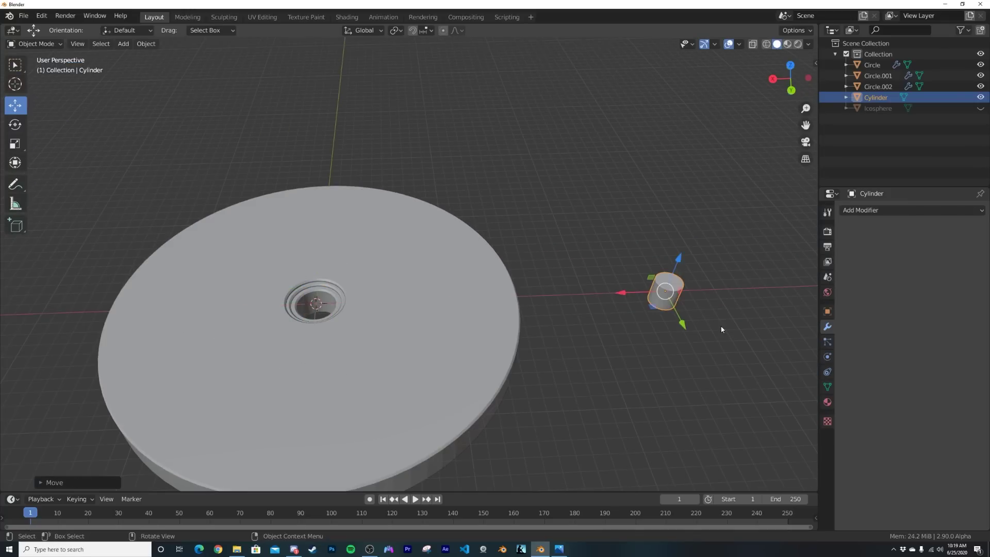
middle_click_drag(666, 330, 556, 330, "shift")
middle_click_drag(624, 307, 586, 306, "shift")
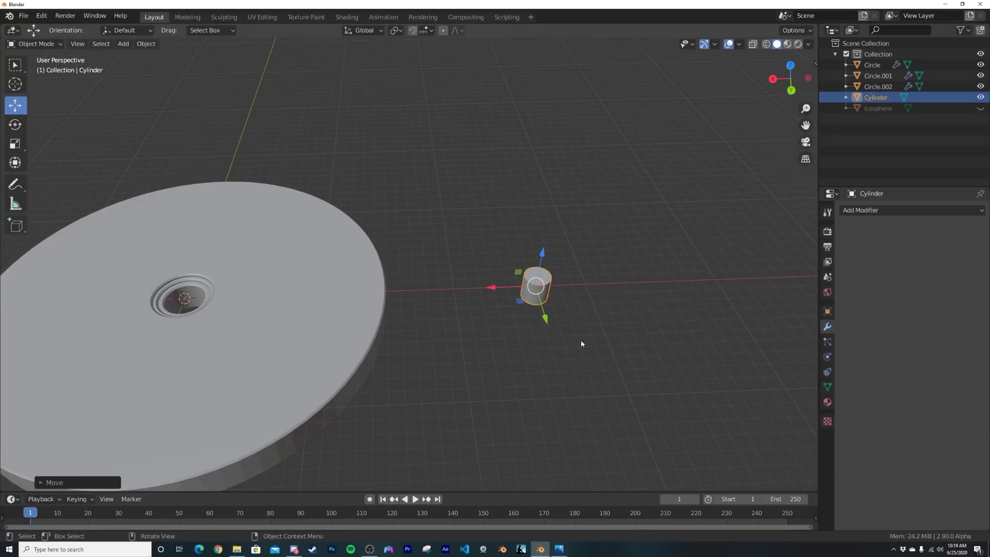
scroll(533, 299, "up", 6)
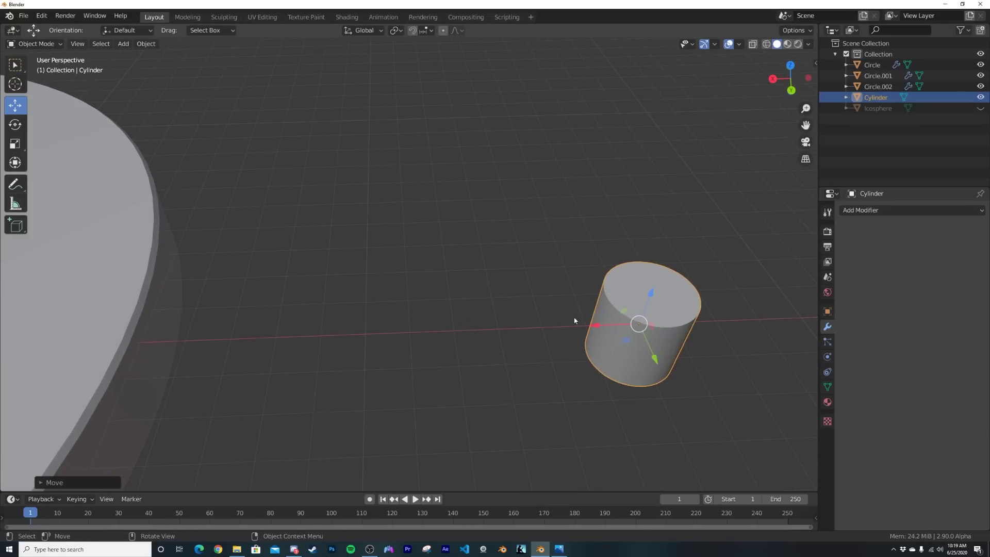
type("ry90")
left_click(580, 310)
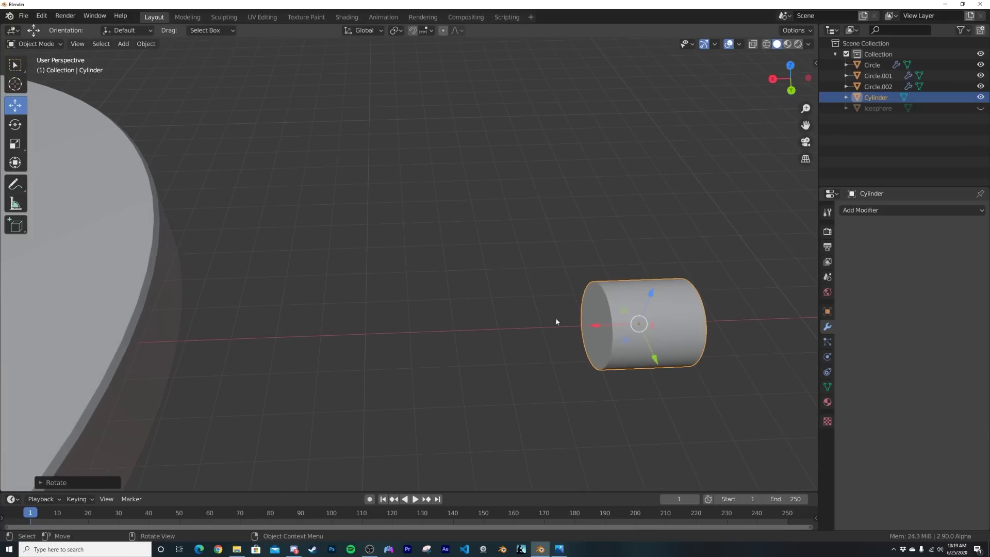
Inset the cylinder's end face that points towards the disc and extrude it about 0.24 m inward as a recess
middle_click_drag(556, 322, 613, 312)
key("KP_Decimal")
key("Tab")
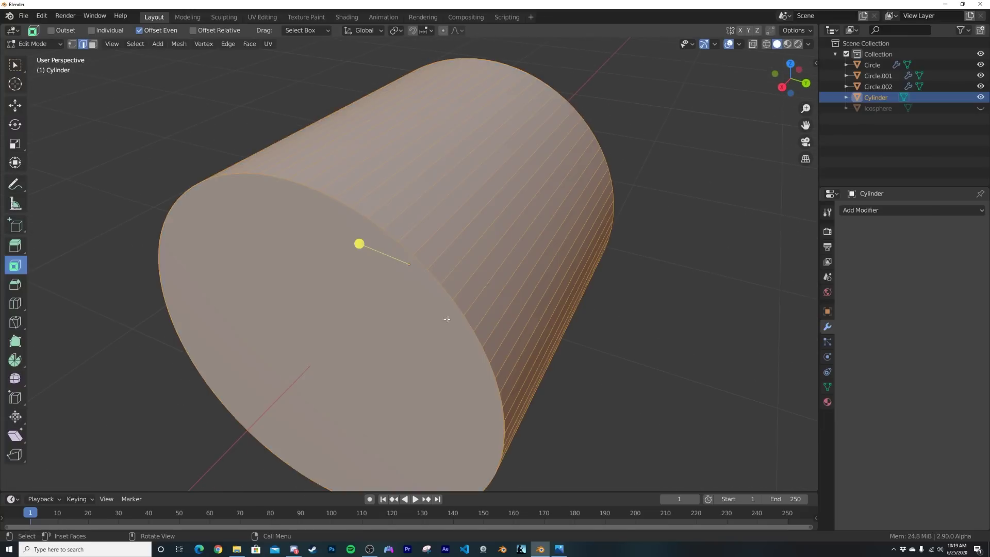
left_click(92, 45)
left_click(404, 326)
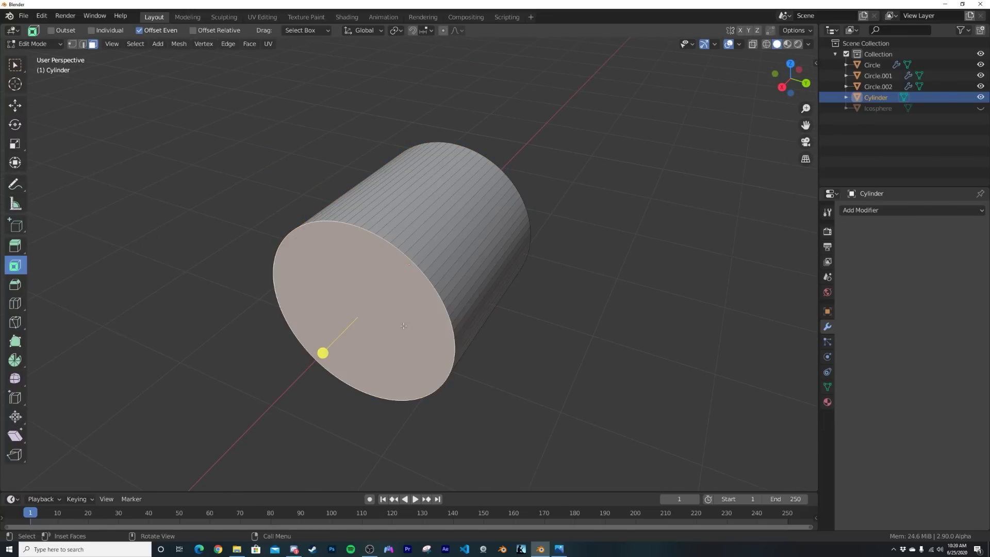
left_click_drag(317, 353, 354, 341)
middle_click_drag(354, 341, 514, 311)
key("e")
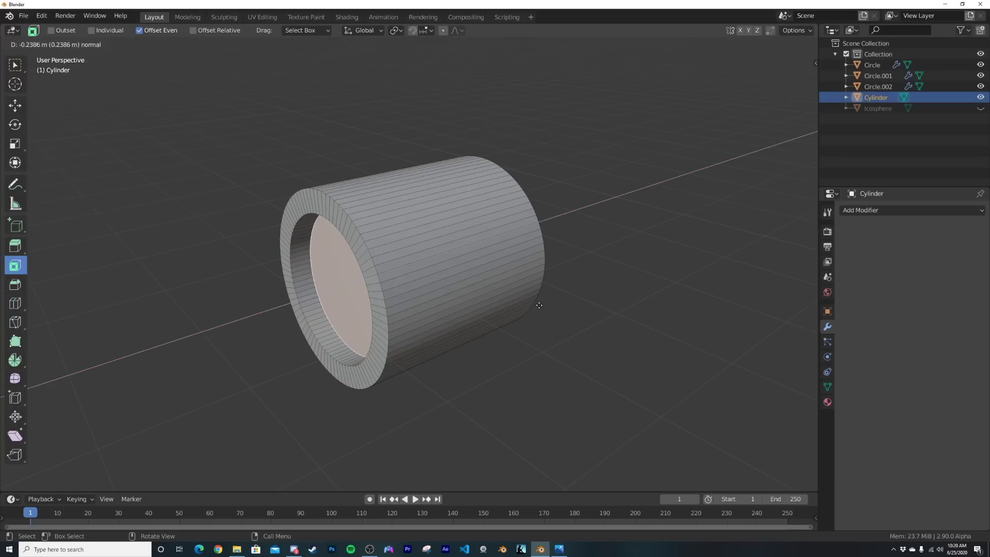
left_click(542, 305)
Inset the recessed face by about 0.18 and extrude it outward just over 1.2 m as a narrower shaft
mouse_move(535, 304)
middle_mouse_down()
mouse_move(519, 294)
mouse_move(532, 295)
middle_mouse_up()
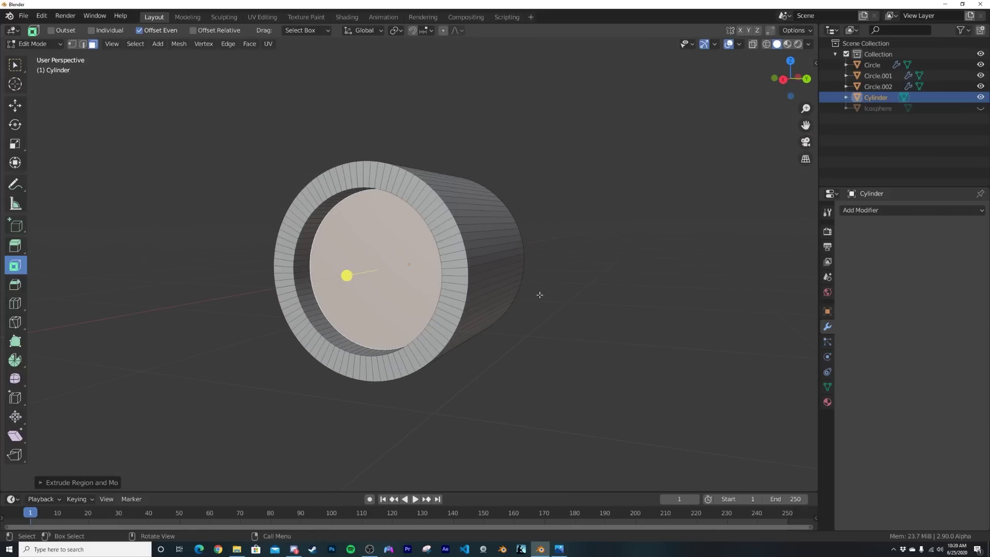
key("i")
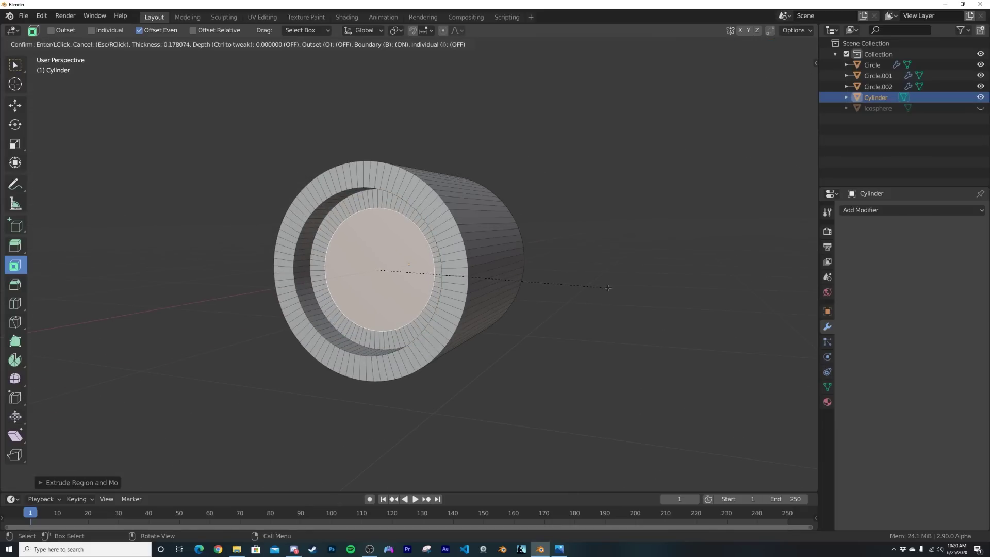
left_click(607, 287)
middle_click_drag(607, 288, 581, 309)
key("e")
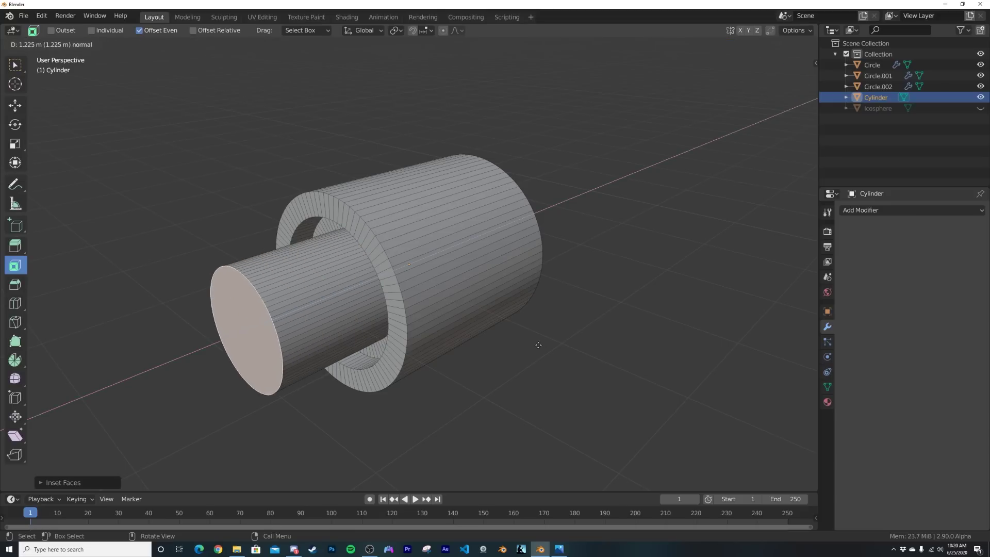
left_click(532, 347)
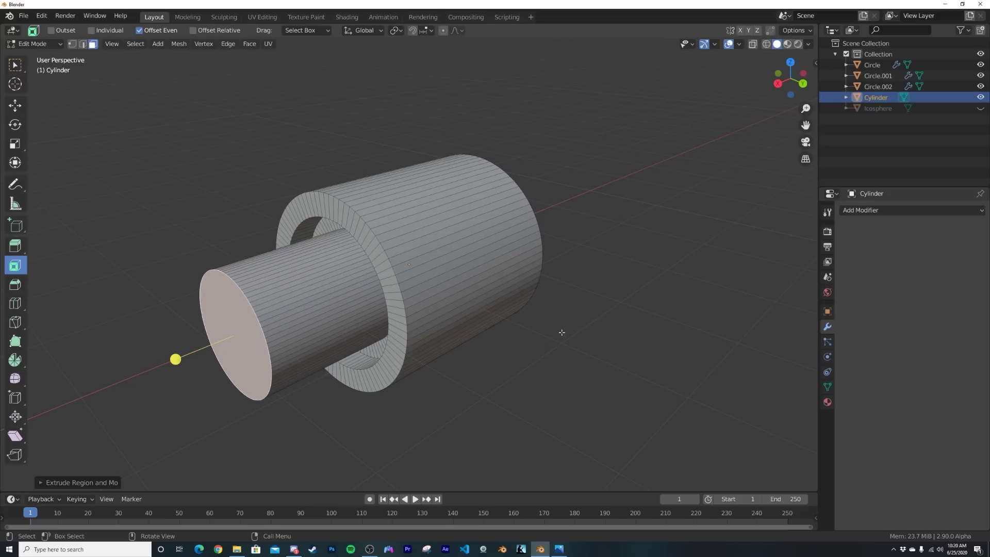
Inset the shaft's end face and extrude it outward about 1 m to add a second, narrower section
key("i")
left_click(618, 324)
middle_click_drag(619, 325, 601, 339)
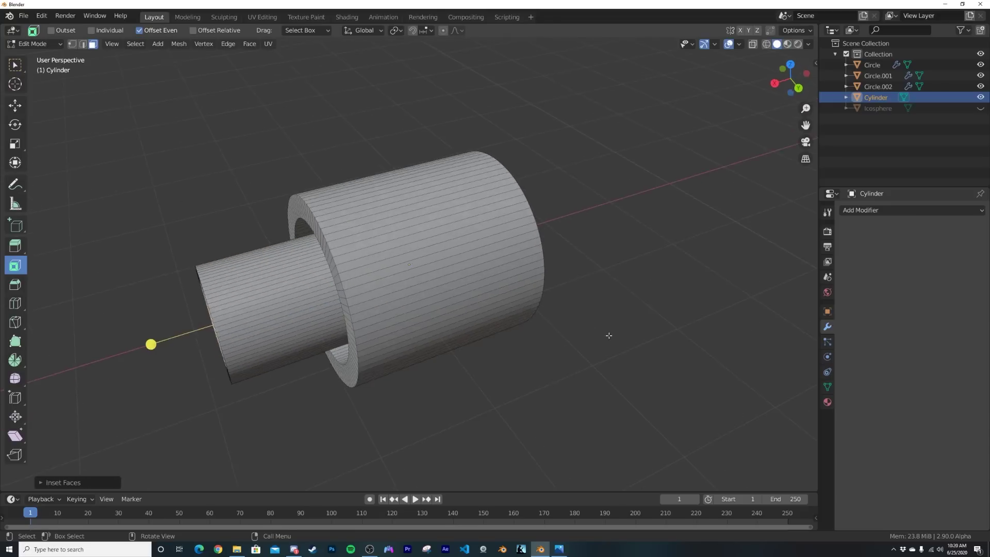
key("e")
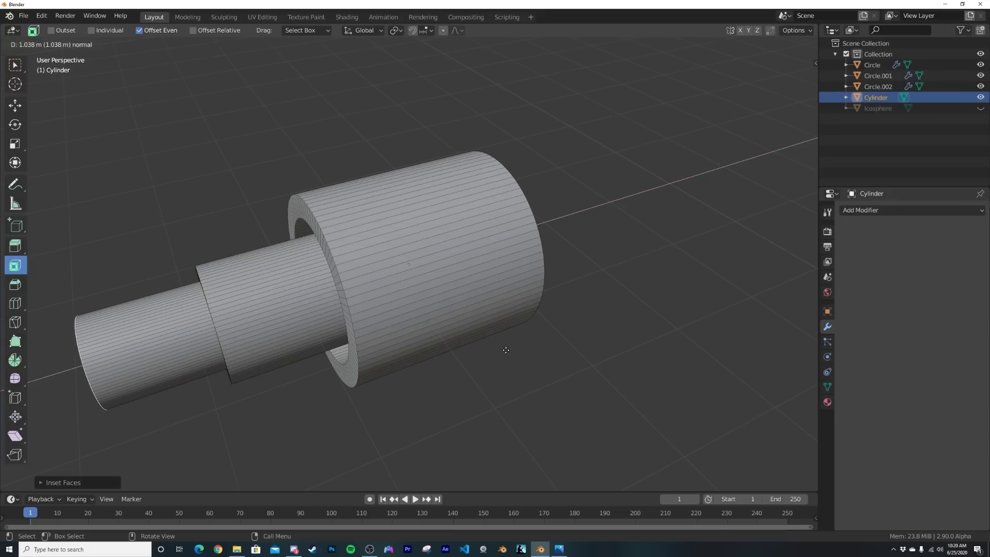
left_click(510, 349)
Inset the second section's end face and extrude it into a long, thin rod at the tip
scroll(435, 342, "down", 3)
middle_click_drag(435, 342, 460, 333)
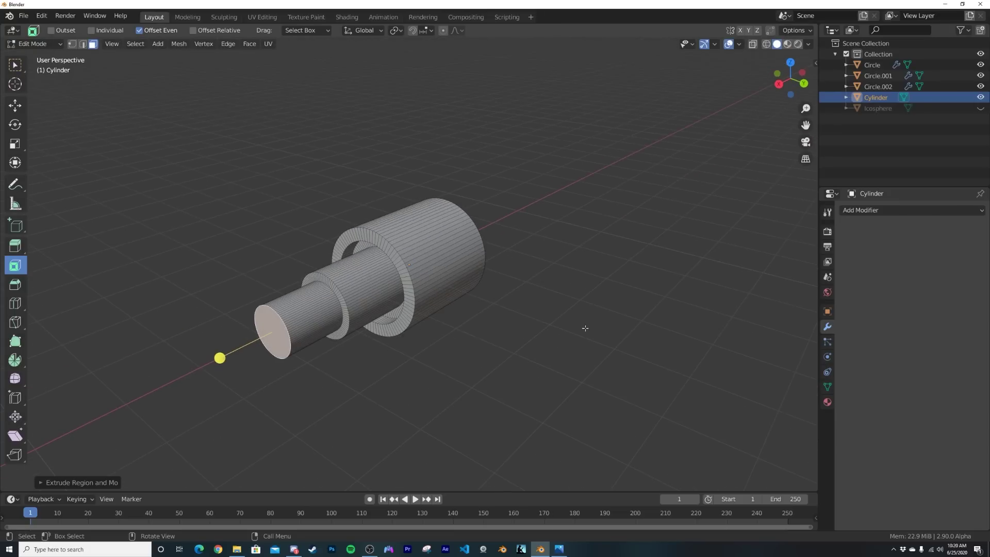
key("i")
left_click(186, 342)
key("e")
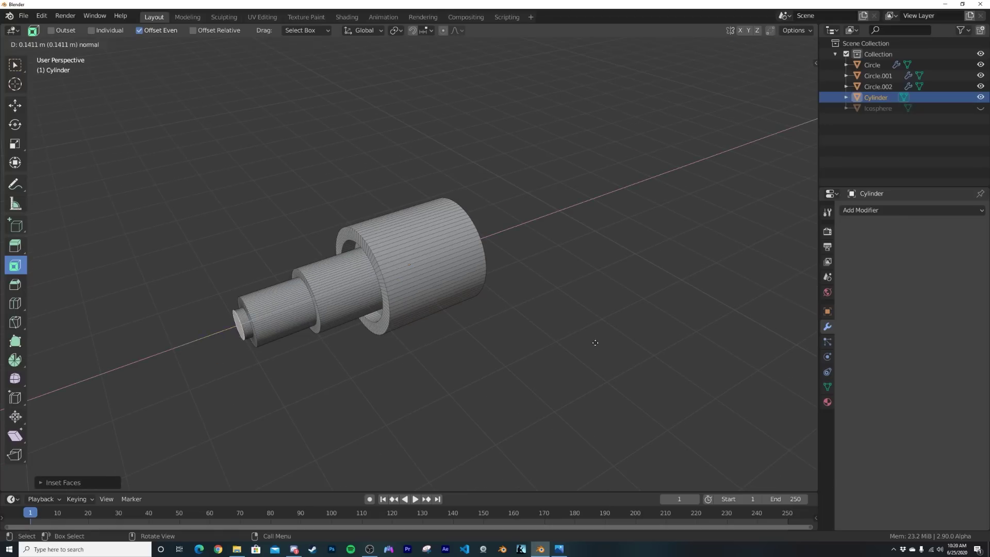
left_click(458, 387)
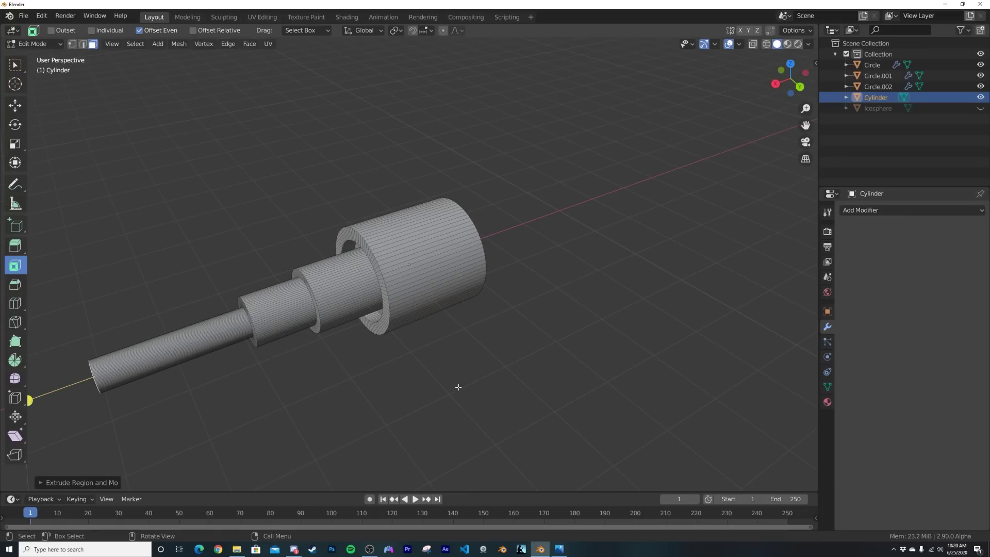
key("Tab")
Lengthen the cylinder's thick body by moving its rear end face away from the disc along X
middle_click_drag(469, 367, 470, 281)
key("Tab")
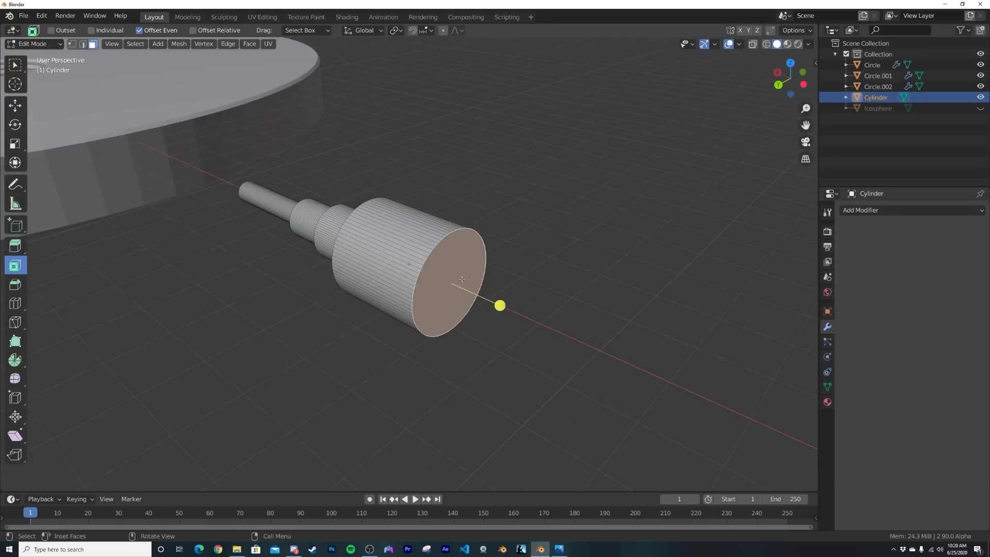
left_click_drag(496, 304, 602, 367)
key("ctrl+z")
left_click(15, 105)
left_click_drag(435, 280, 609, 362)
key("Tab")
Apply the cylinder's scale and add a Bevel modifier with its limit method set to Angle
middle_click_drag(486, 348, 524, 342)
key("ctrl+a")
left_click(523, 326)
left_click(856, 211)
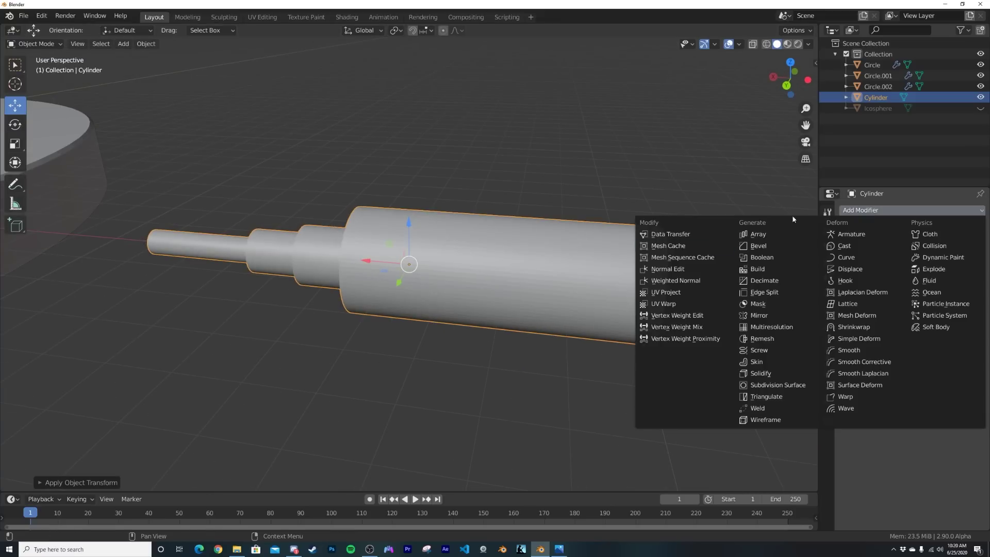
left_click(758, 246)
left_click(932, 308)
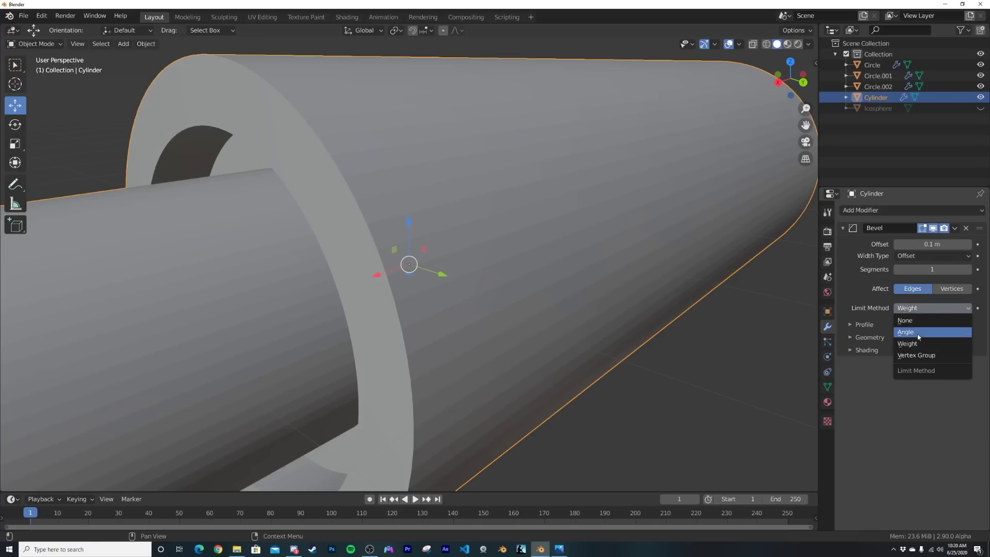
left_click(906, 332)
Set the cylinder's bevel to 8 segments and reduce its offset to about 0.019 m
scroll(542, 340, "down", 5)
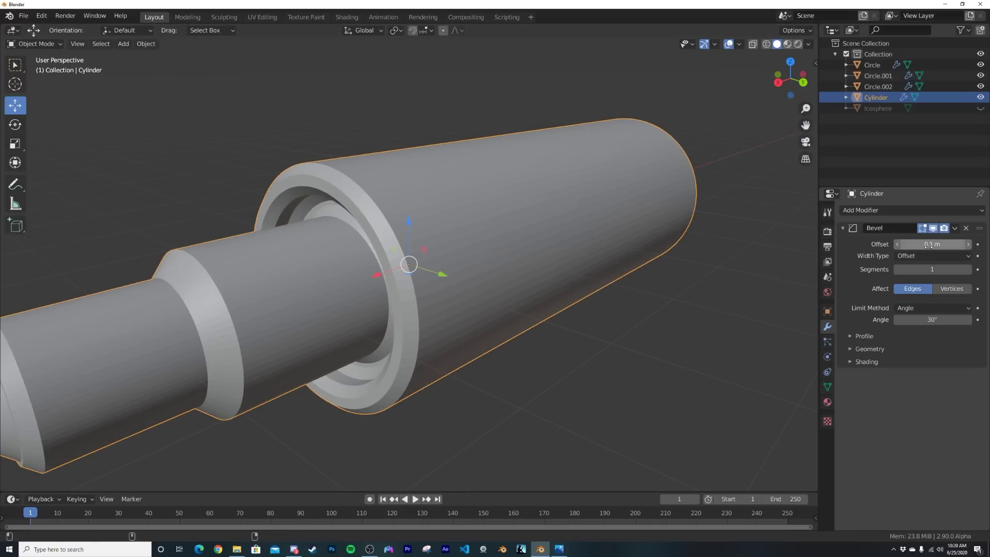
left_click(948, 271)
type("8")
key("Return")
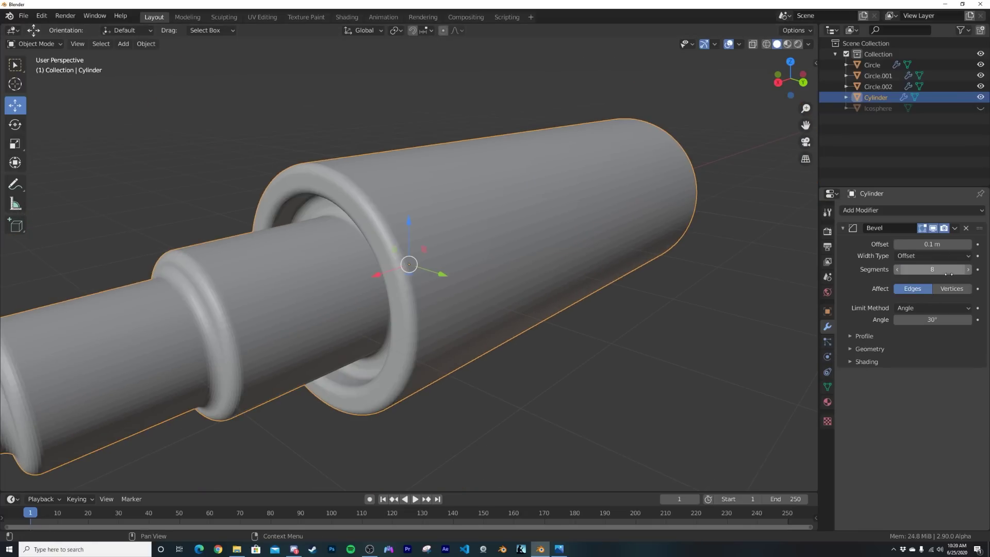
left_click_drag(946, 246, 906, 246)
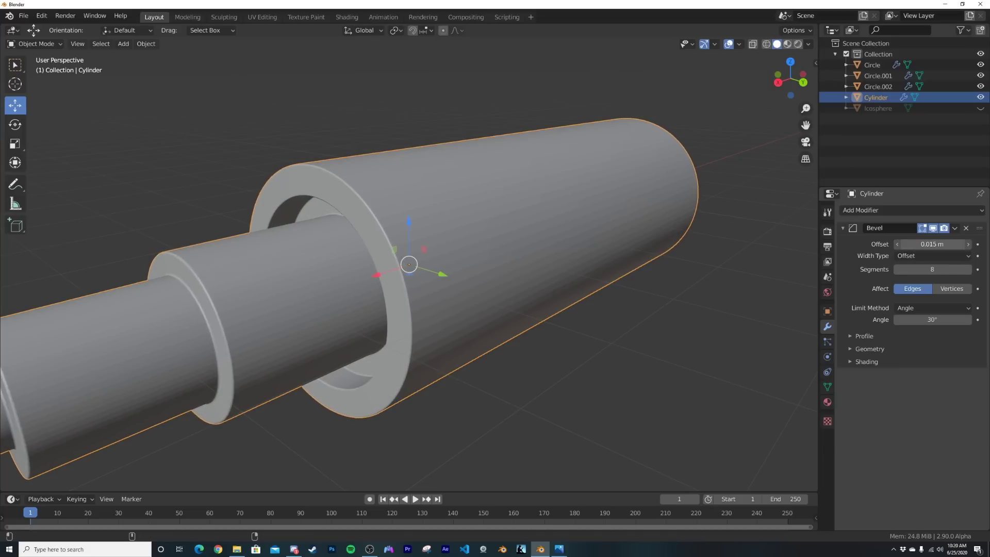
Set the cylinder's X location to 0 so that it sits at the centre of the rings
scroll(508, 171, "down", 5)
middle_click_drag(528, 218, 498, 264)
left_click(827, 311)
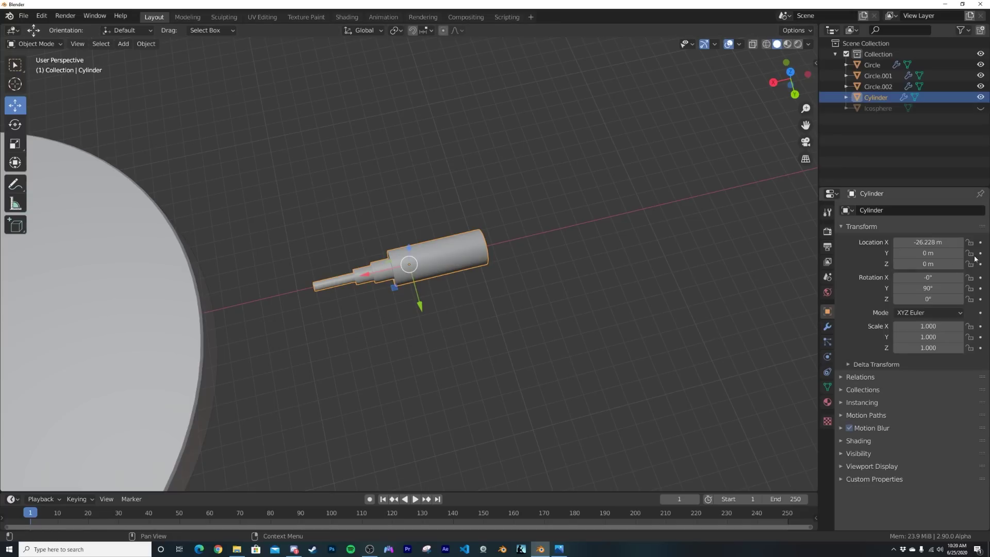
left_click(924, 242)
type("0")
key("Return")
Apply all transforms to the centred cylinder
key("KP_Decimal")
middle_click_drag(532, 362, 506, 328)
scroll(552, 270, "up", 1)
key("s")
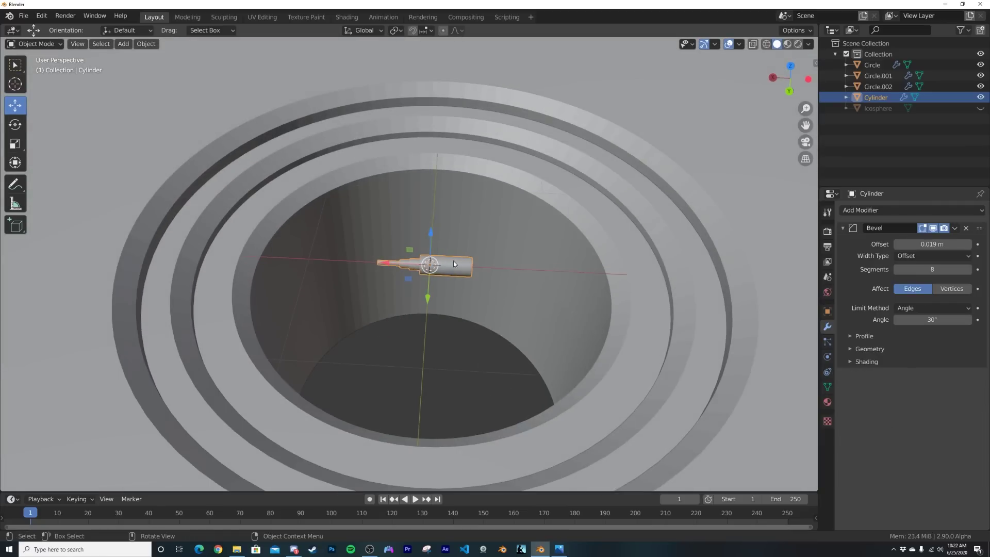
scroll(442, 270, "down", 4)
scroll(454, 271, "up", 5)
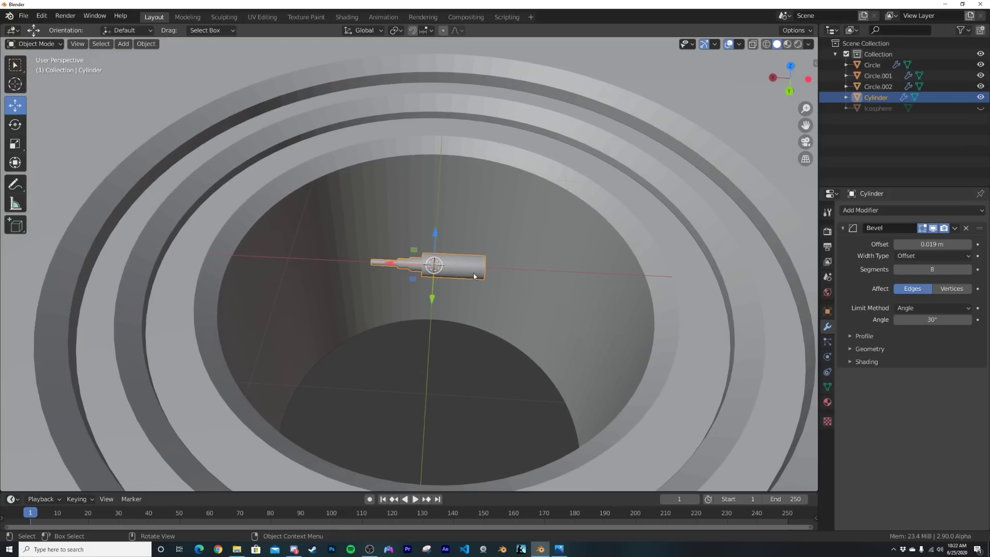
key("ctrl+a")
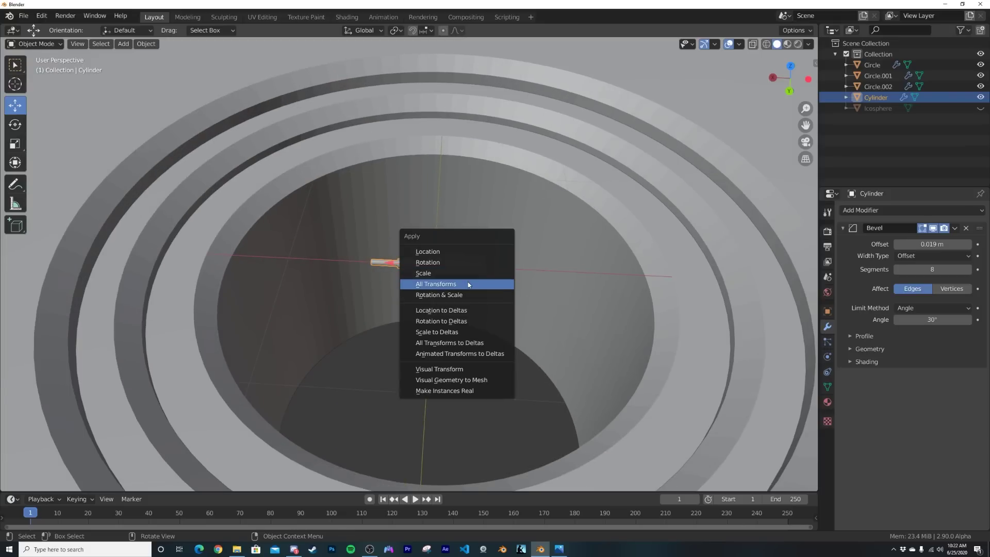
left_click(469, 283)
Move all of the cylinder's geometry in Edit Mode along X onto the inner ring's ledge, keeping its origin at the centre
mouse_move(472, 286)
middle_mouse_down()
mouse_move(470, 263)
mouse_move(469, 282)
middle_mouse_up()
key("Tab")
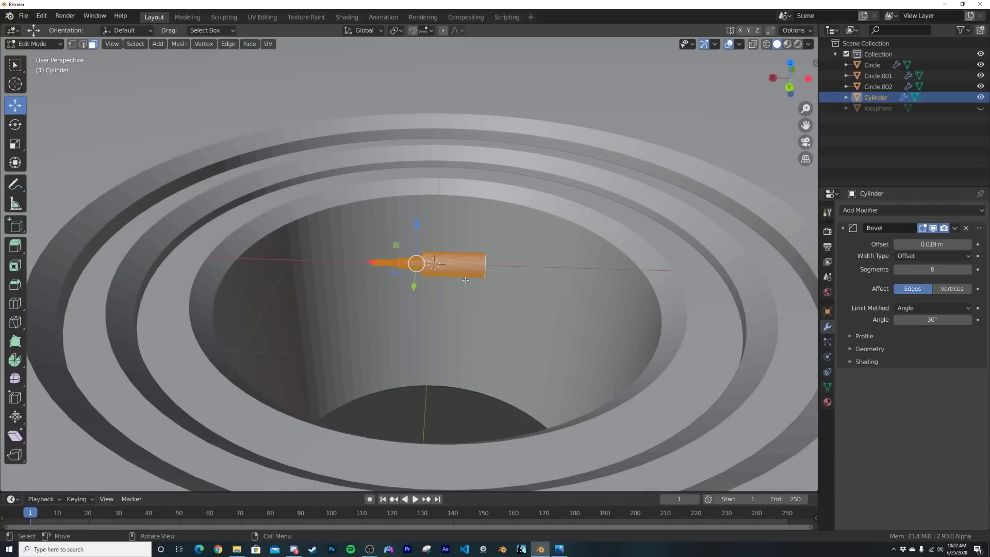
left_click(454, 264)
key("a")
scroll(407, 267, "down", 4)
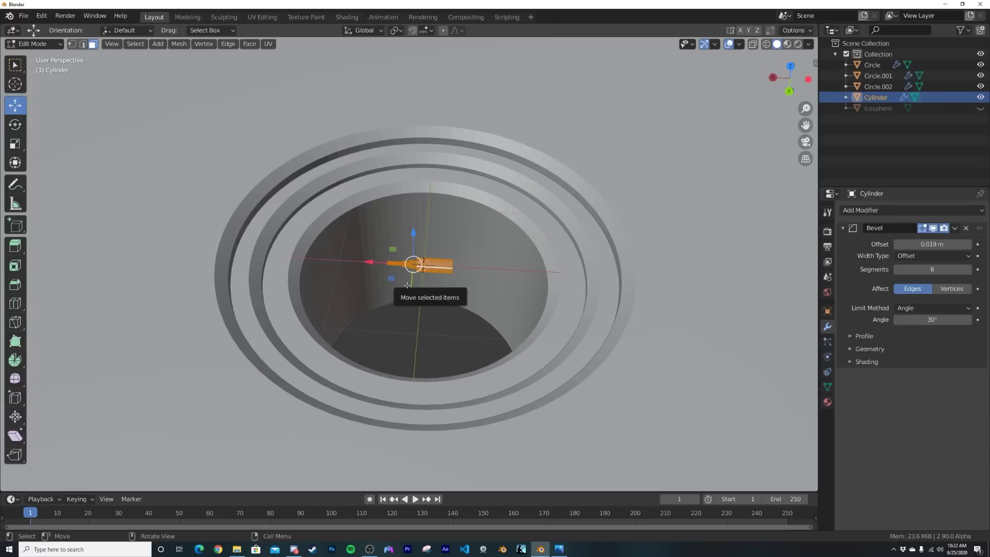
scroll(408, 285, "up", 4)
scroll(379, 269, "down", 2)
left_click_drag(377, 264, 599, 287)
key("Tab")
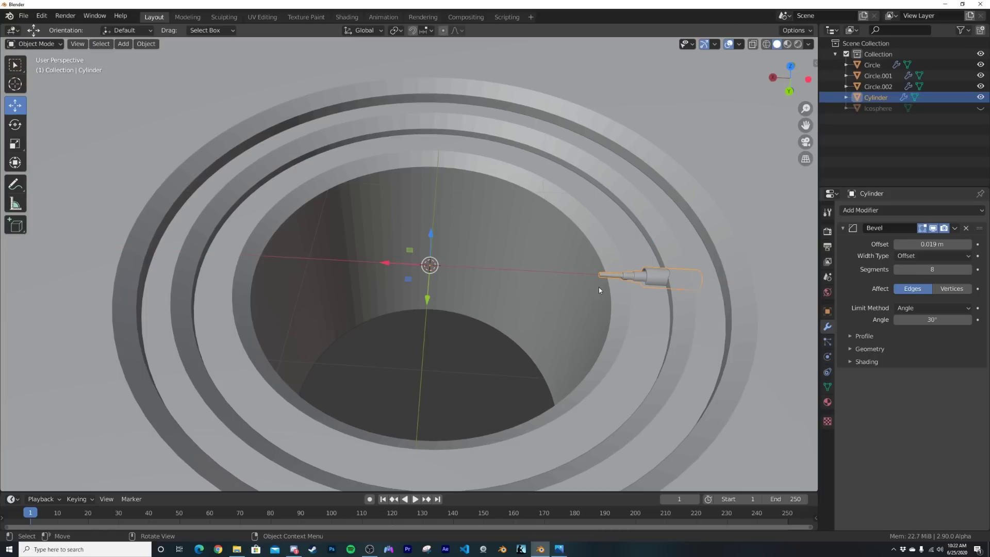
Add an Array modifier to the cylinder and a Plain Axes empty at the centre of the rings
left_click(880, 212)
left_click(790, 234)
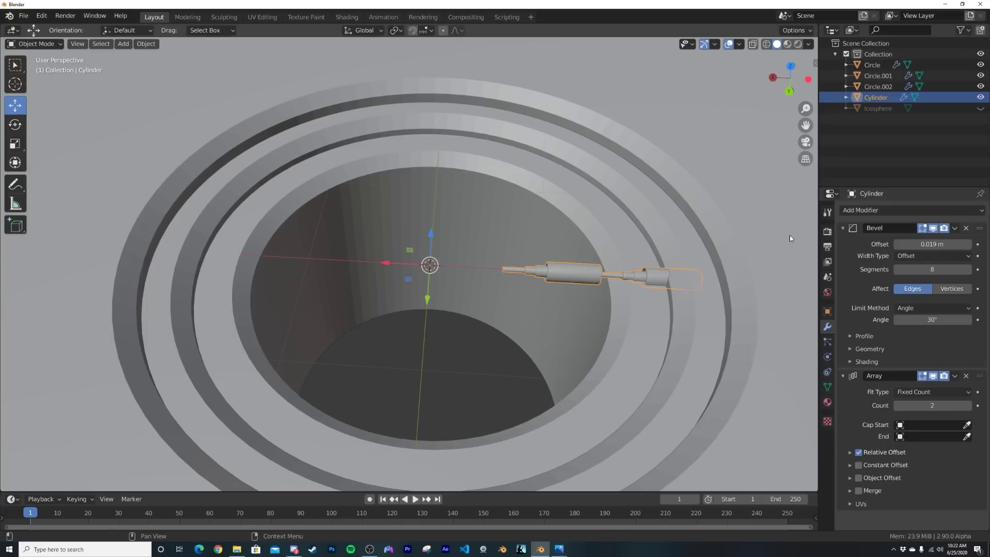
key("shift+a")
mouse_move(459, 206)
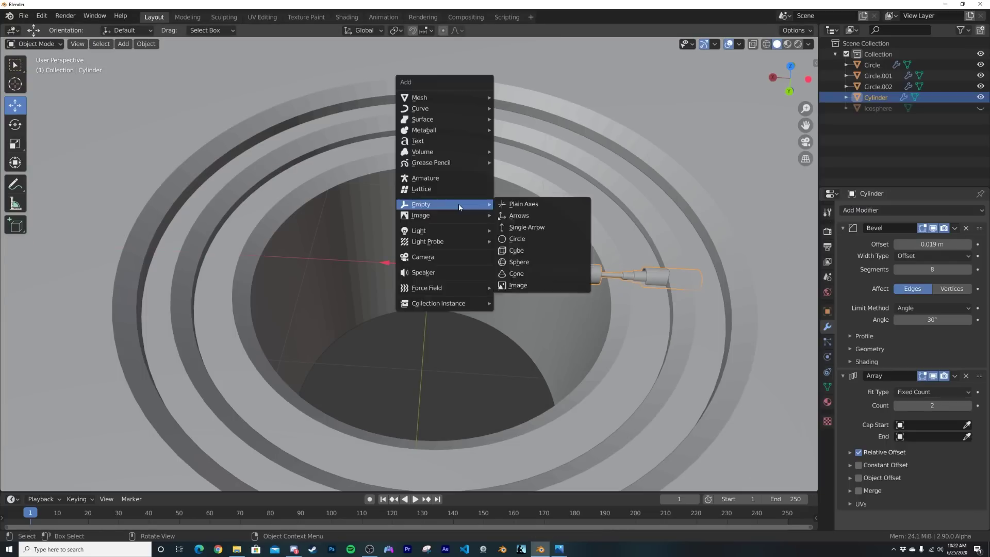
left_click(540, 206)
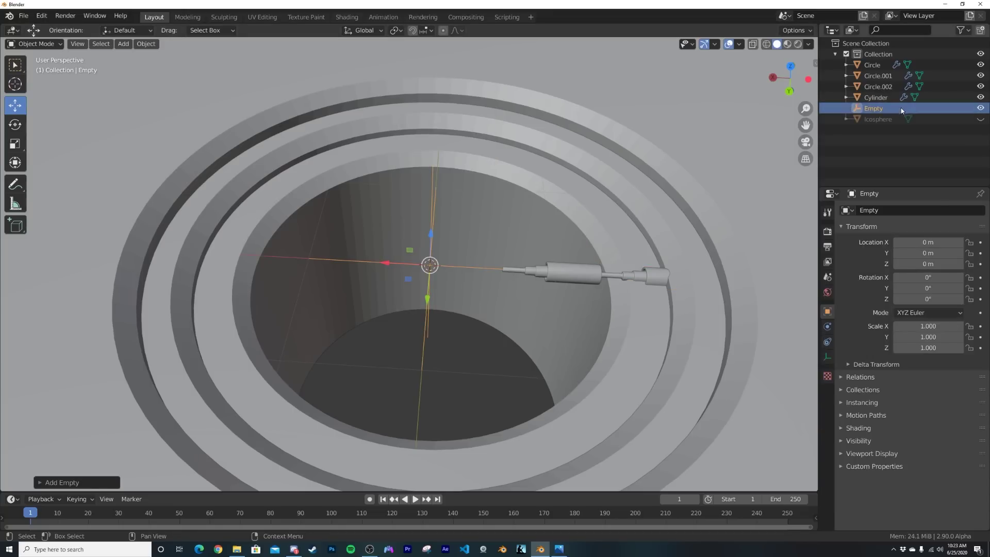
Rename the new empty as "tube c"
double_click(875, 109)
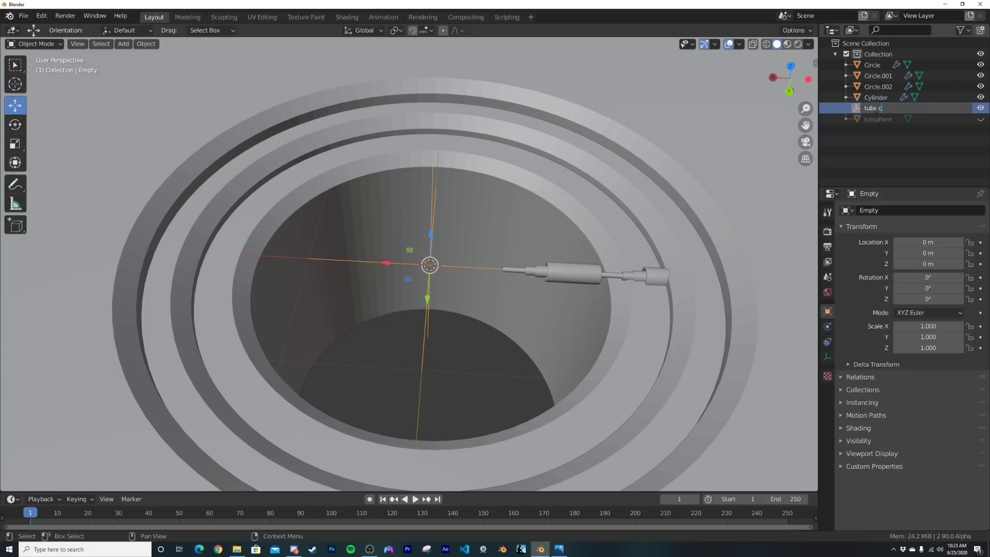
type("tube c")
key("Return")
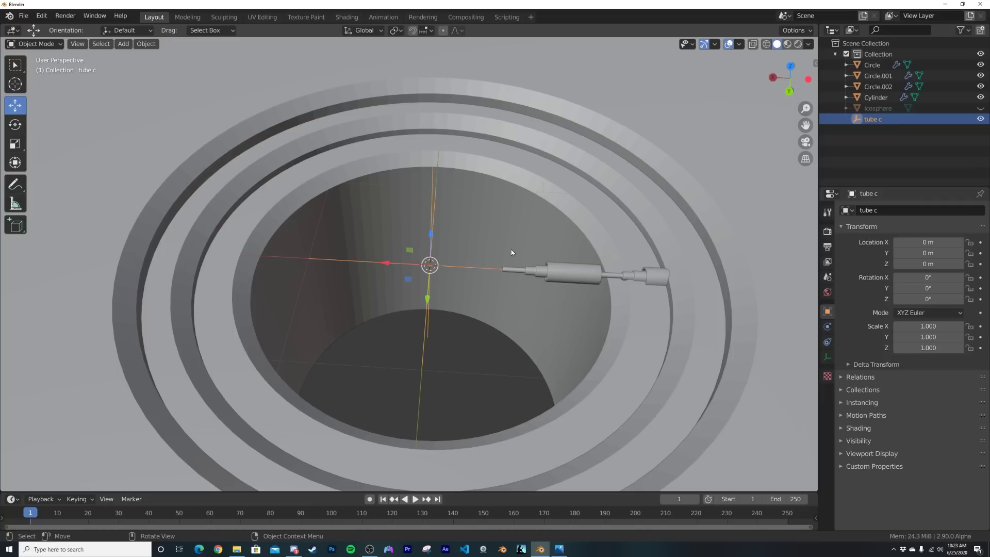
Replace the cylinder array's relative offset with an object offset that uses the tube c empty
middle_click_drag(512, 252, 505, 285)
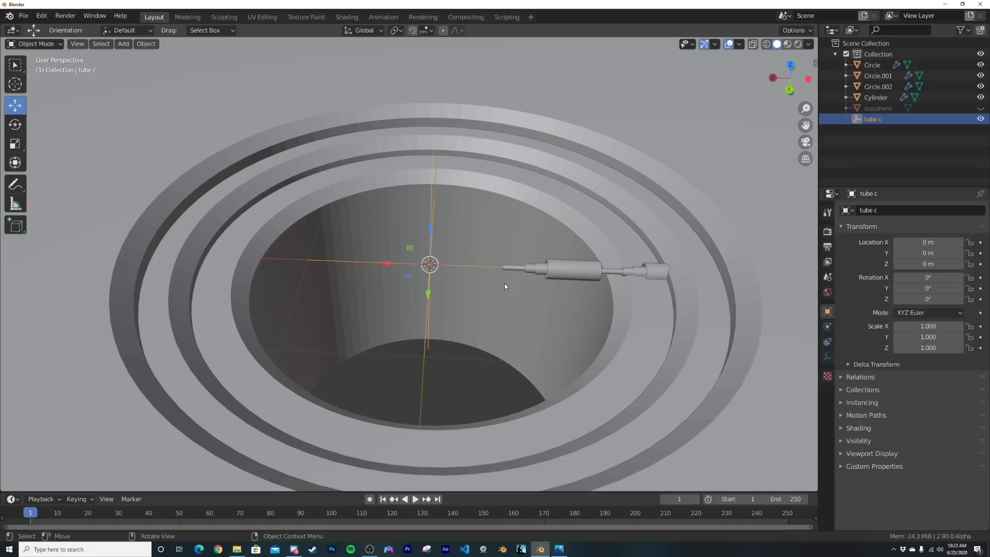
left_click(559, 267)
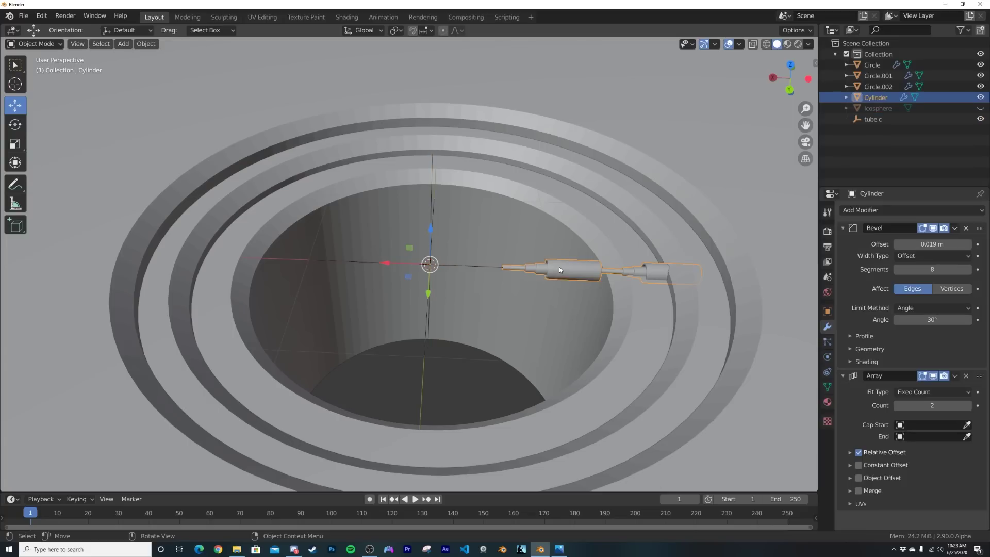
left_click(859, 453)
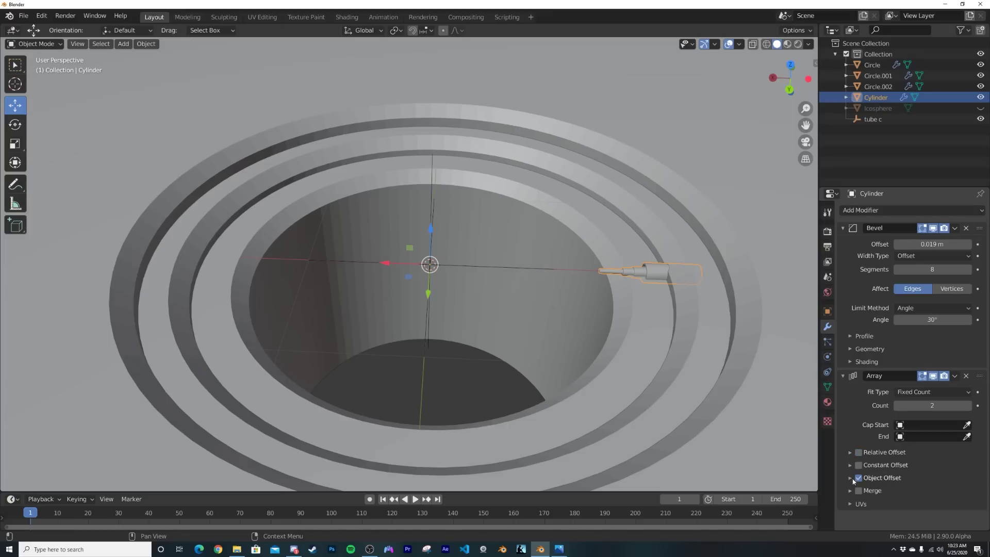
left_click(849, 478)
left_click(936, 494)
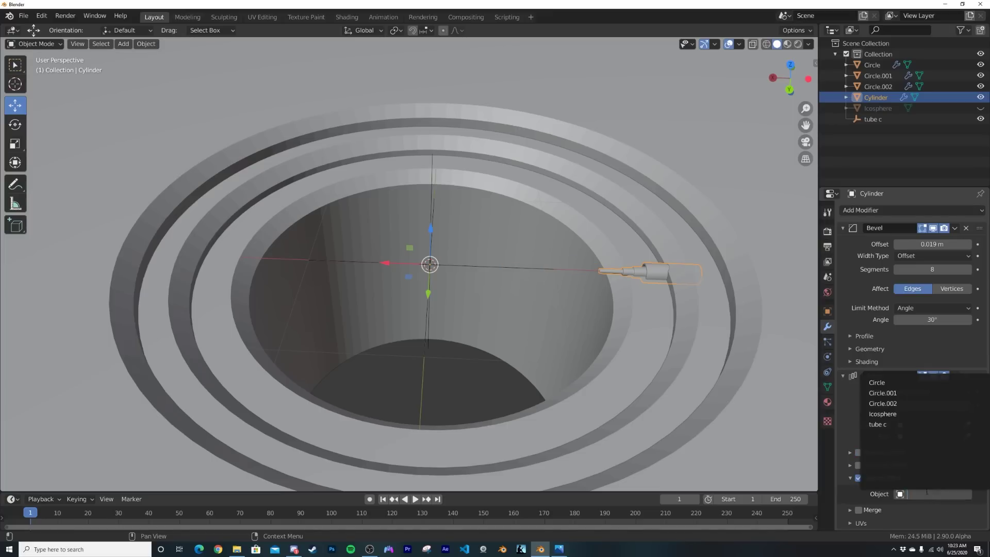
left_click(899, 427)
Rotate the tube c empty 11° around Z to spread the arrayed cylinders apart
middle_click_drag(568, 351, 568, 410)
scroll(568, 410, "down", 3)
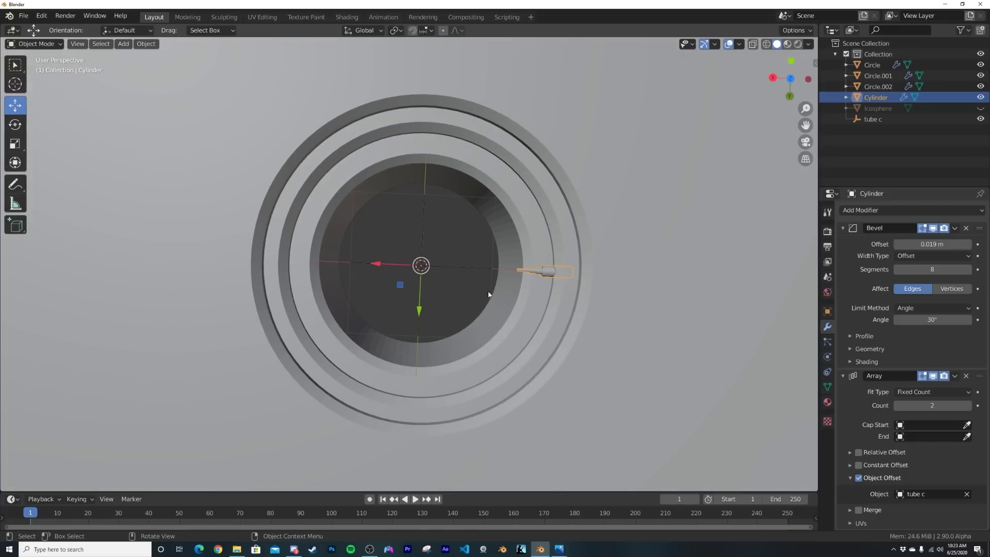
left_click(873, 119)
left_click_drag(928, 299, 945, 299)
middle_click_drag(490, 284, 472, 257)
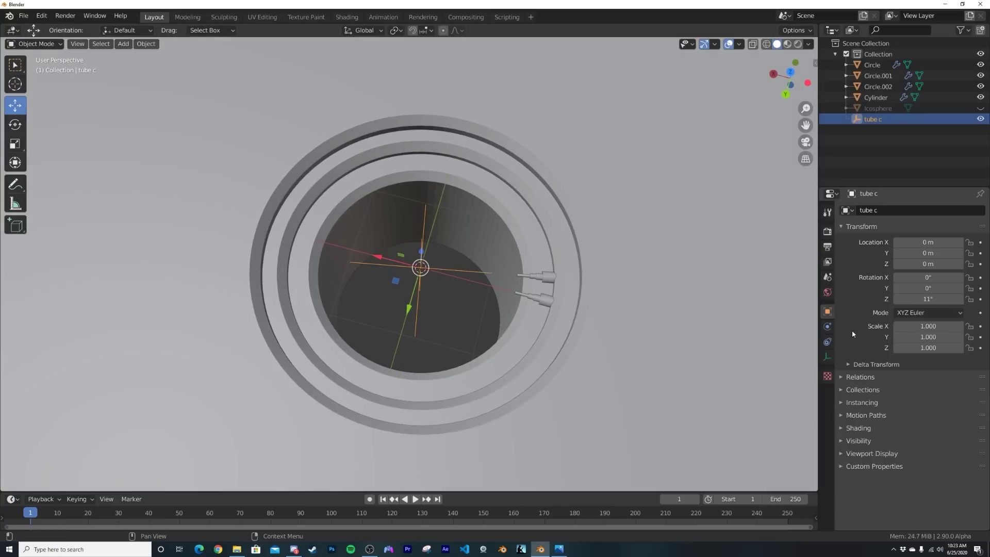
Set the cylinder array's count to 33 to fill the full circle
left_click(522, 294)
left_click_drag(934, 405, 963, 405)
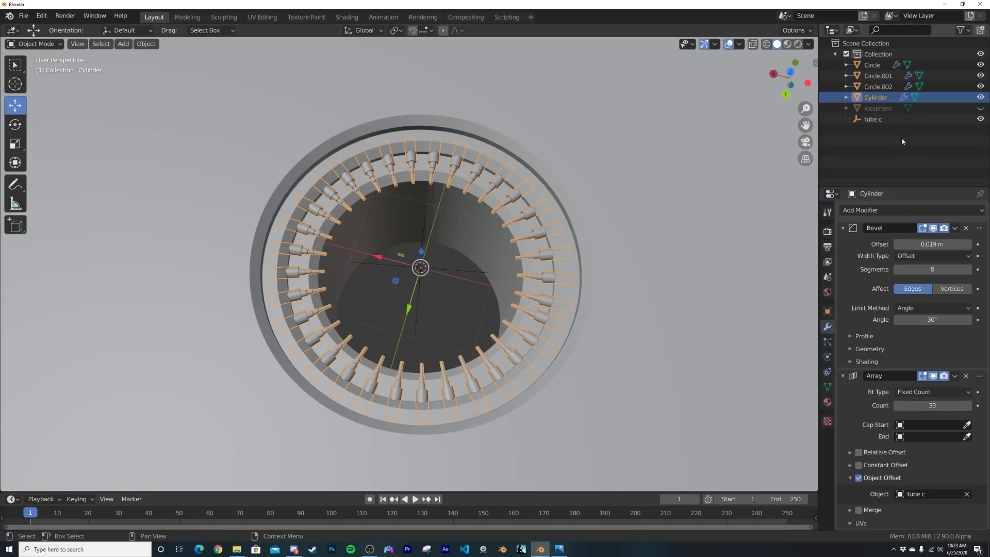
left_click(871, 119)
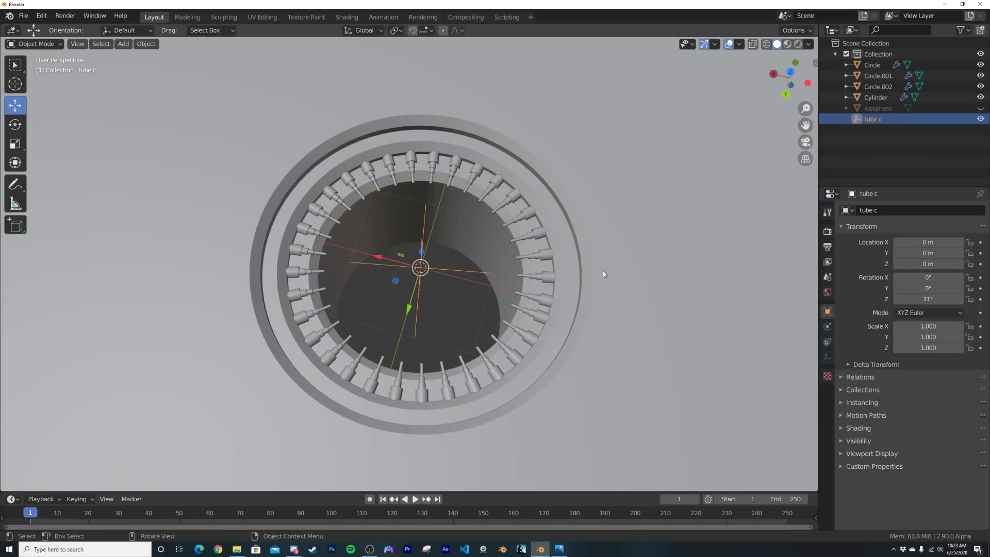
left_click(525, 311)
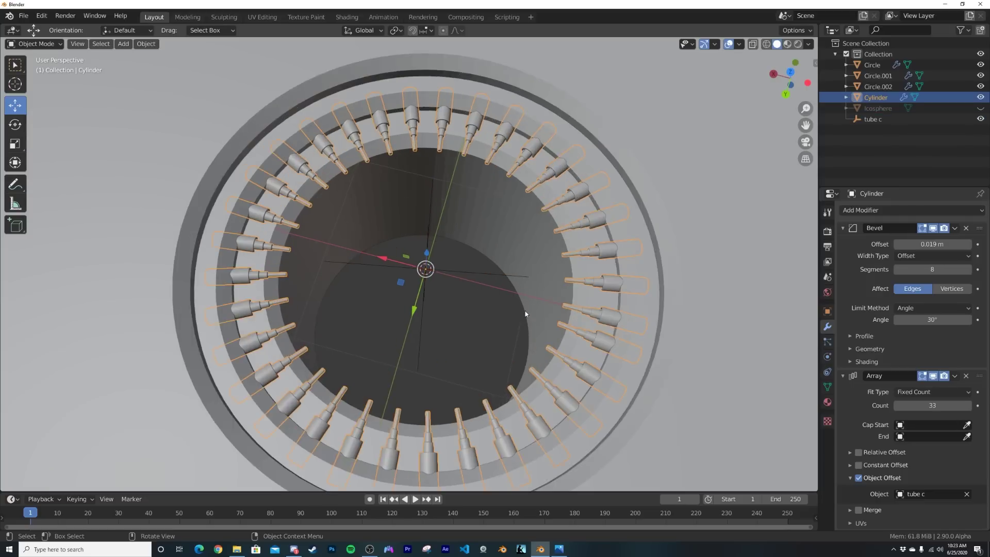
middle_click_drag(525, 311, 528, 272)
left_click(431, 296, "shift")
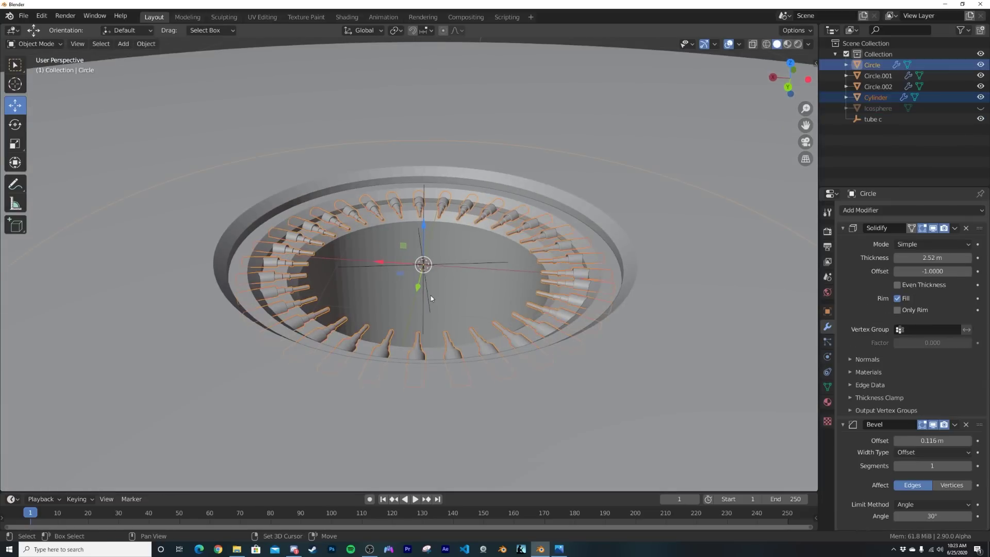
middle_click_drag(431, 295, 429, 283)
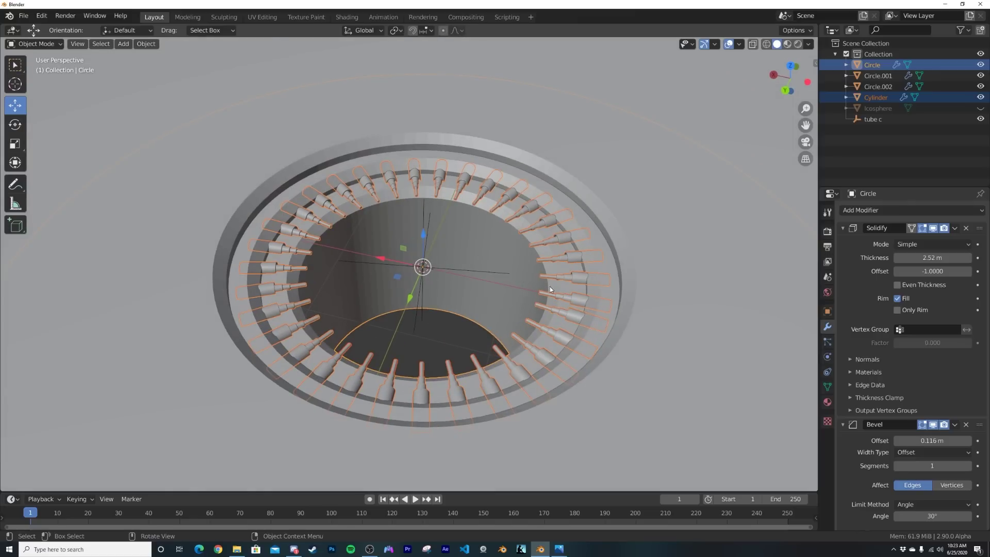
key("Tab")
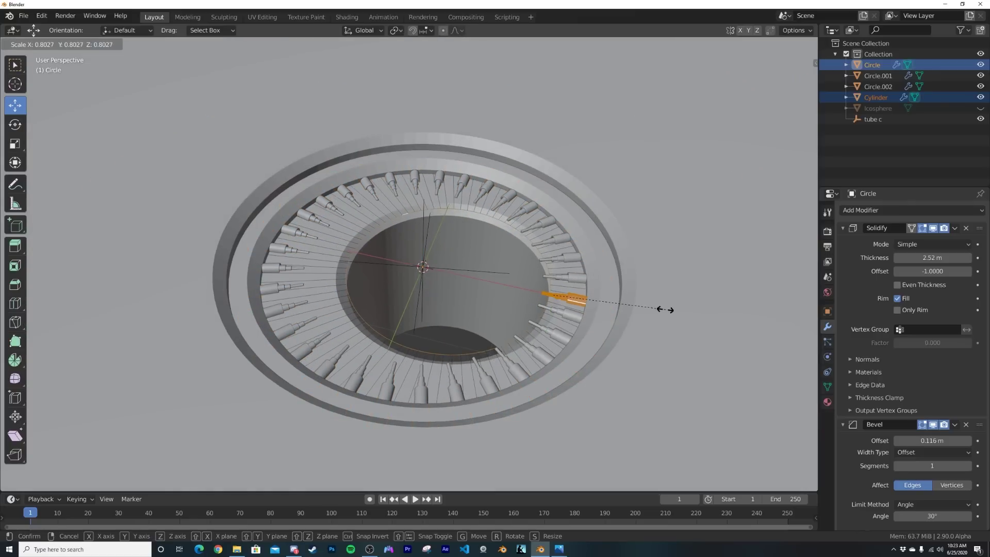
key("Tab")
Scale the cylinder's mesh down to roughly two thirds in Edit Mode, making every arrayed tube smaller
left_click(575, 298)
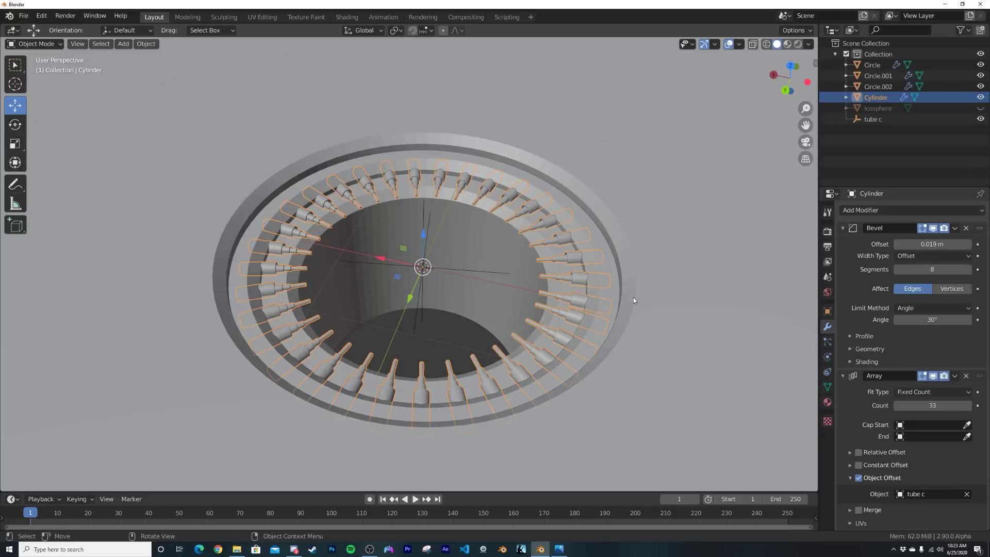
key("Tab")
key("s")
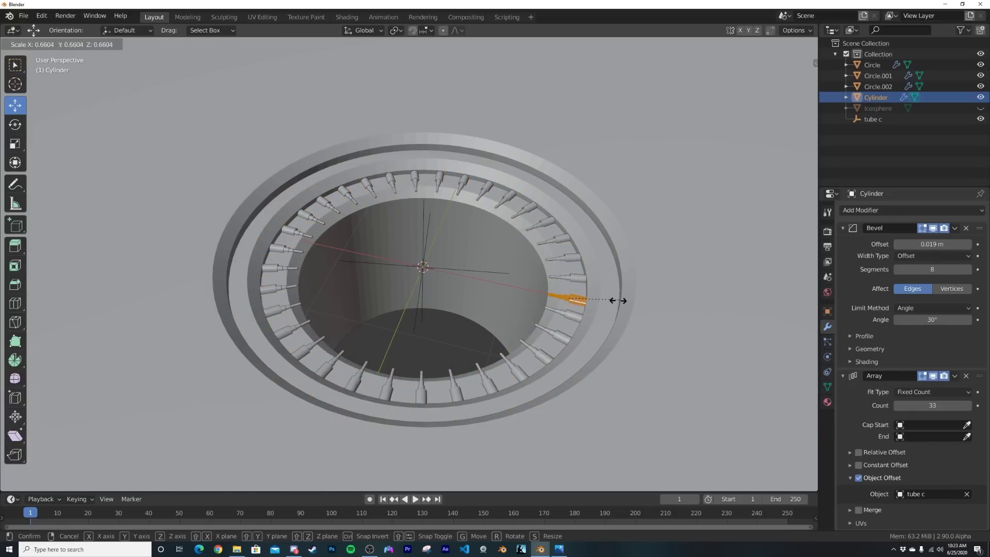
left_click(626, 302)
key("Tab")
Raise the outermost ring, Circle.002, slightly along Z
middle_click_drag(587, 304, 591, 276)
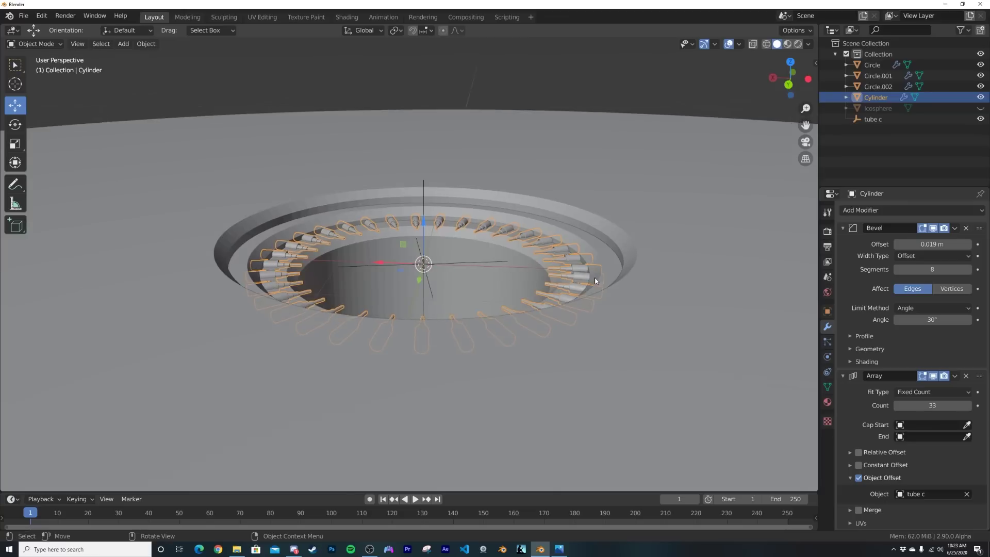
scroll(584, 278, "up", 5)
scroll(567, 276, "down", 6)
left_click(453, 185)
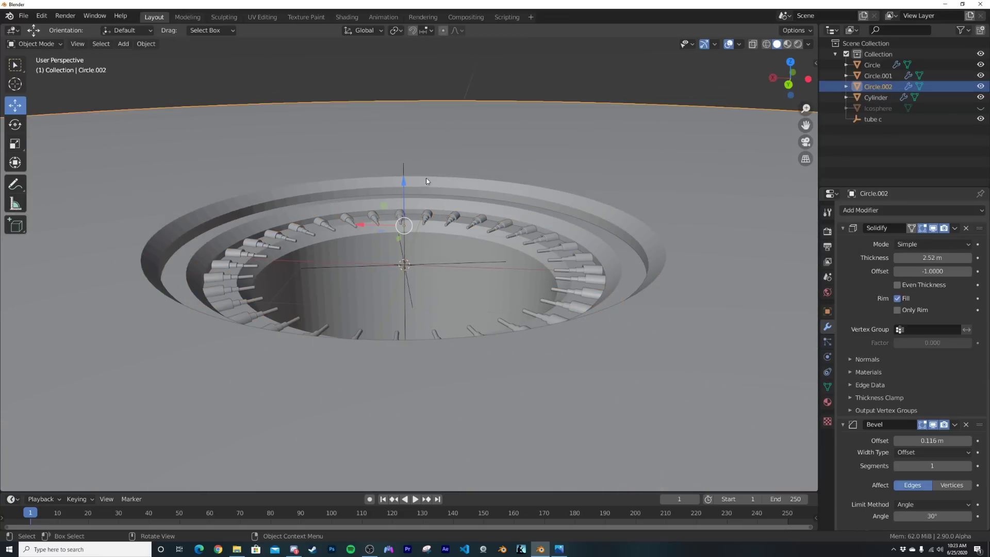
left_click_drag(405, 180, 406, 170)
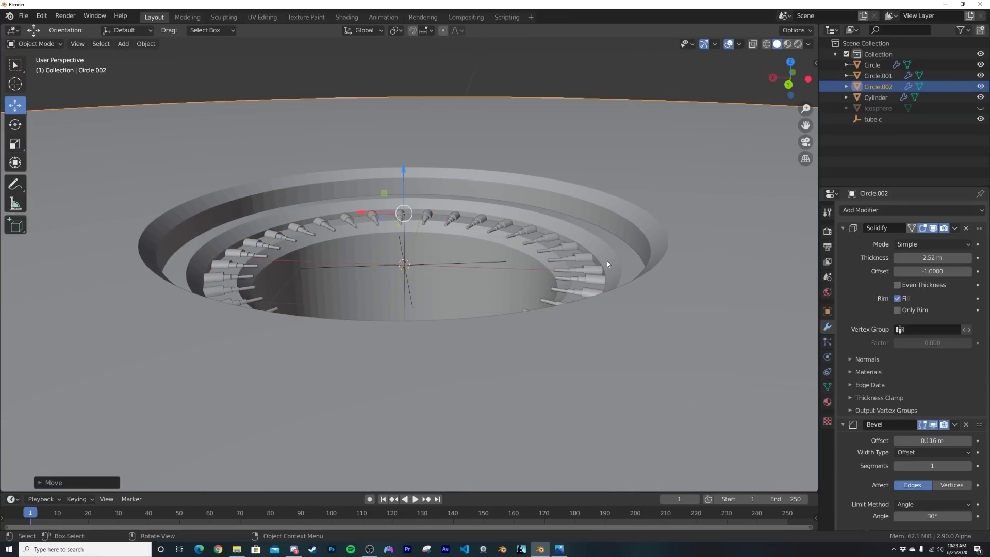
Raise the middle ring slightly along Z above the arrayed tubes
left_click(607, 261)
left_click_drag(404, 207, 408, 197)
scroll(533, 258, "up", 1)
middle_click_drag(535, 260, 432, 259)
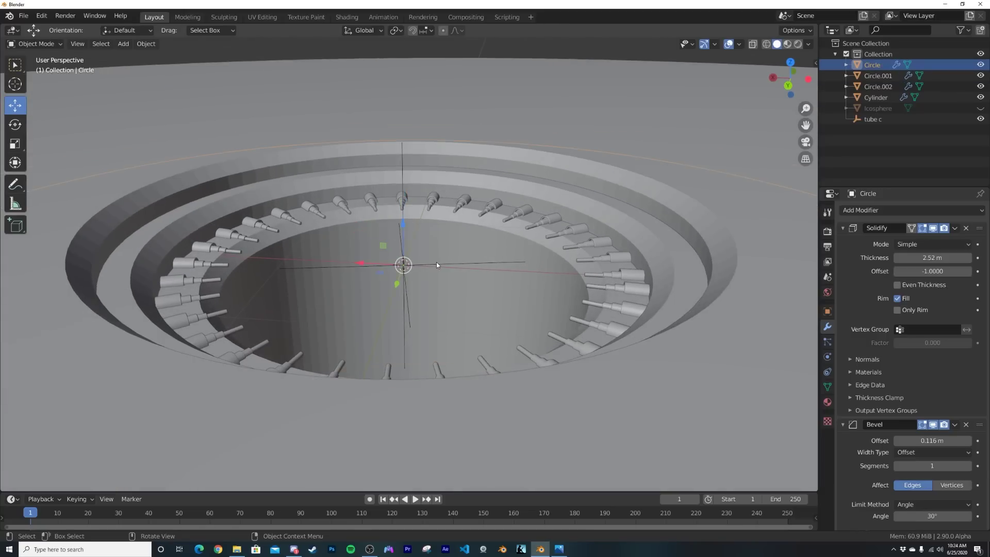
Raise the tube c empty together with the arrayed cylinders about 0.065 m along Z
left_click(488, 260)
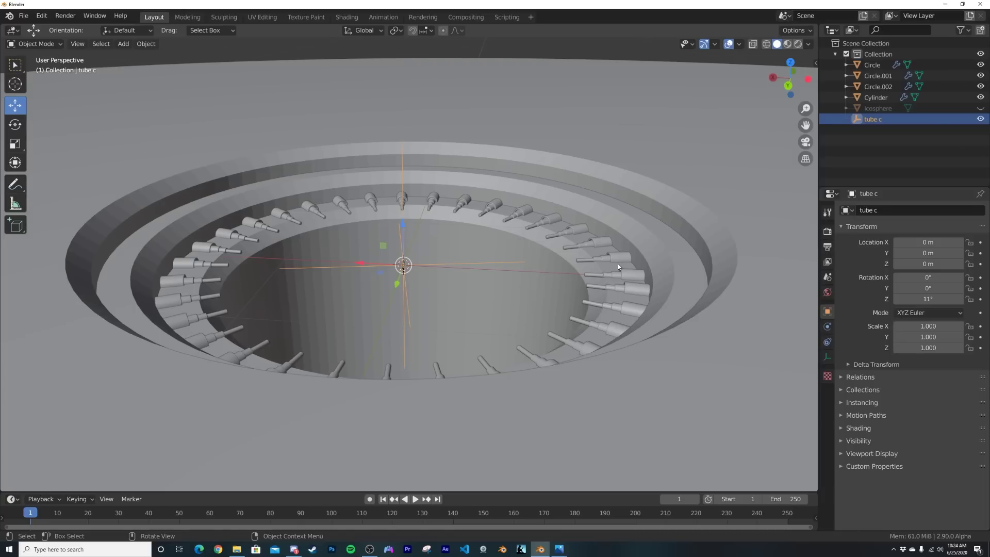
left_click(405, 196, "shift")
left_click_drag(404, 224, 462, 262)
left_click(462, 261)
middle_click_drag(472, 271, 490, 411)
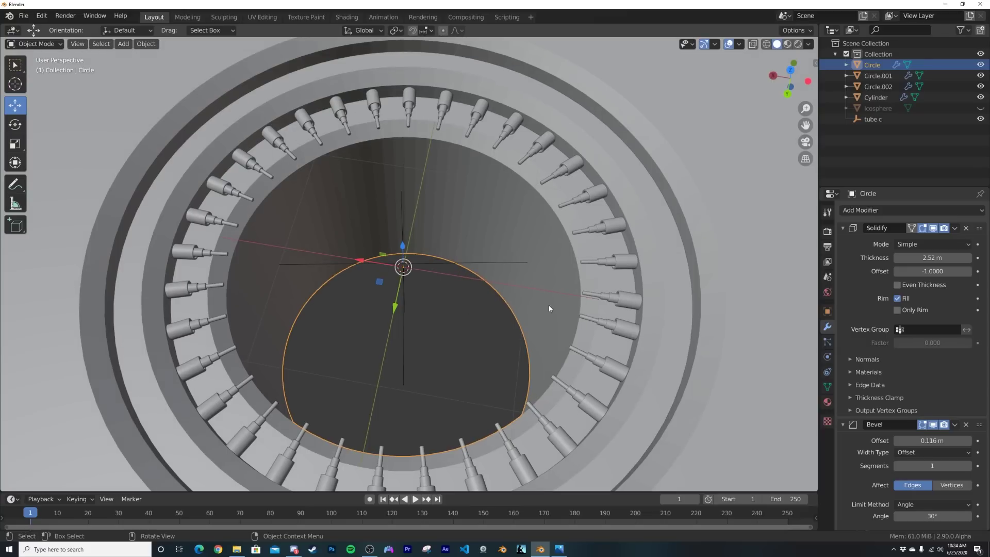
Reduce the cylinder array's count and set the tube c empty's Z rotation to 12.8° to space the tubes wider
left_click(617, 331)
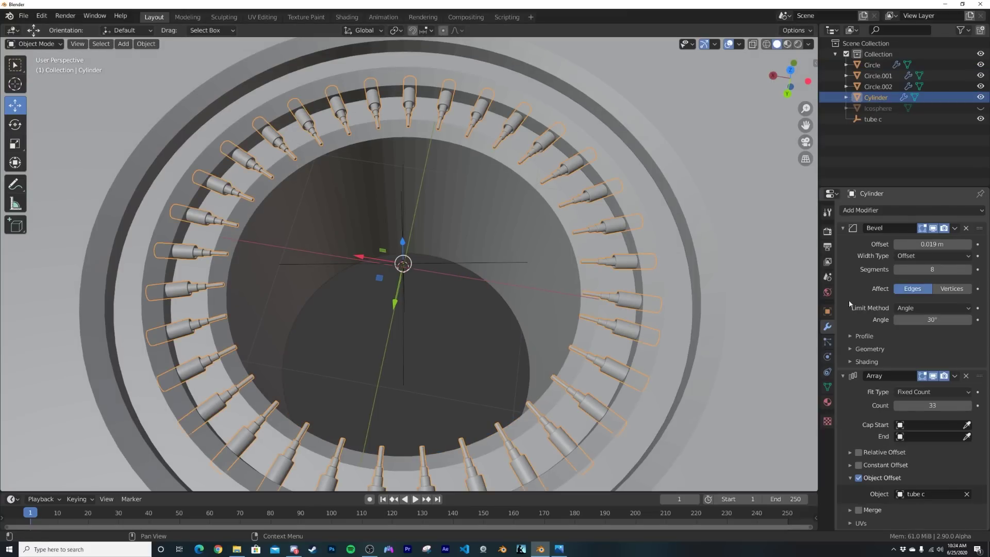
left_click(456, 259)
left_click(608, 258)
left_click(873, 119)
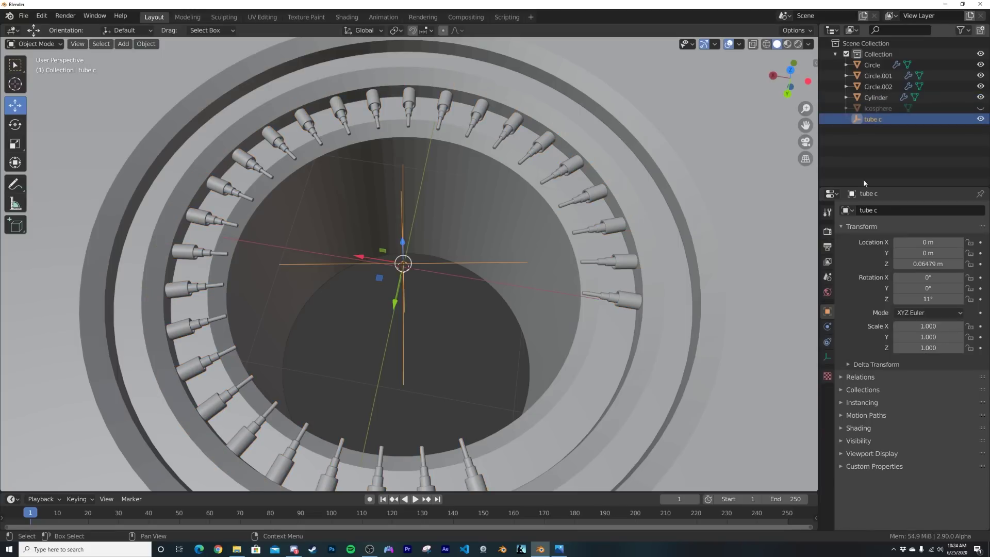
left_click_drag(910, 295, 923, 295)
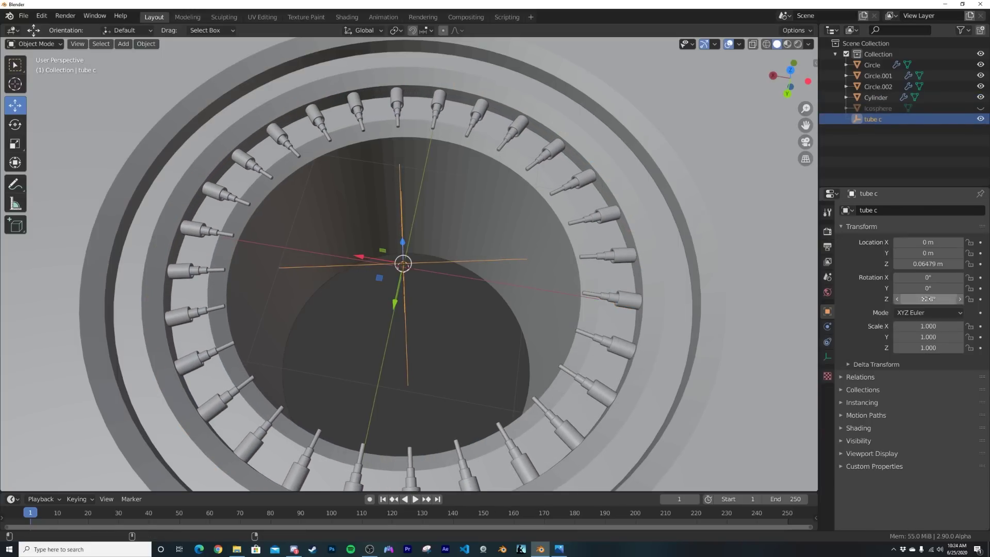
Add a cube and move it along X to the open space outside the large disc
middle_click_drag(605, 411, 581, 347)
scroll(579, 290, "down", 5)
middle_click_drag(579, 290, 607, 345)
scroll(432, 271, "down", 4)
middle_click_drag(651, 294, 175, 209, "shift")
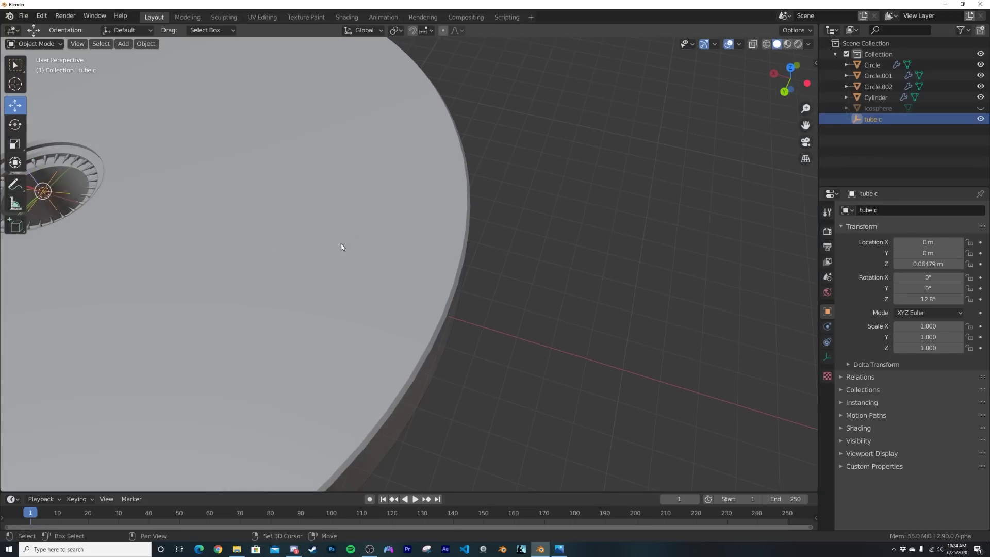
key("shift+a")
mouse_move(609, 76)
left_click(689, 86)
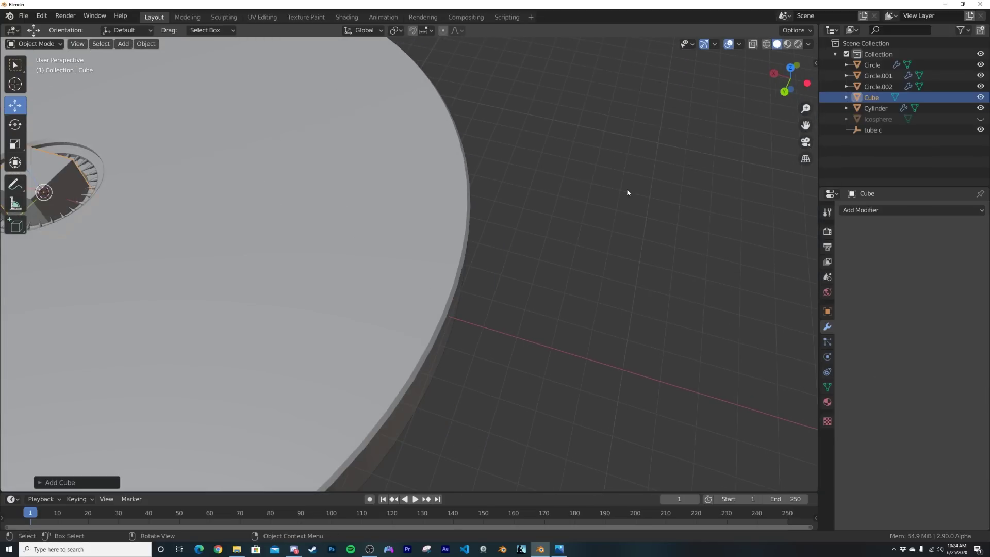
middle_click_drag(627, 191, 388, 252)
left_click_drag(199, 218, 589, 329)
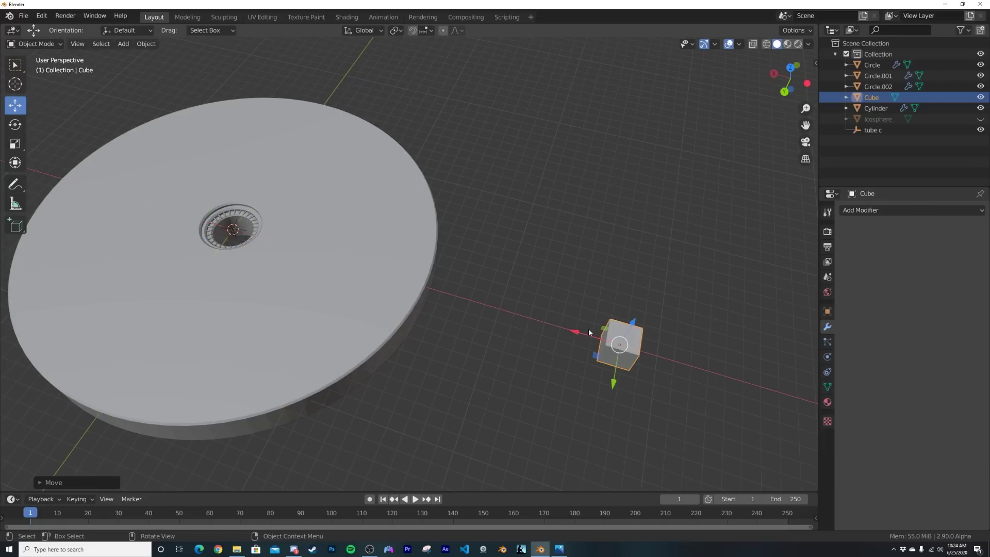
Raise the cube's mesh along Z in Edit Mode so that its origin sits near the base
key("KP_Decimal")
middle_click_drag(571, 343, 592, 307)
scroll(592, 310, "down", 3)
key("Tab")
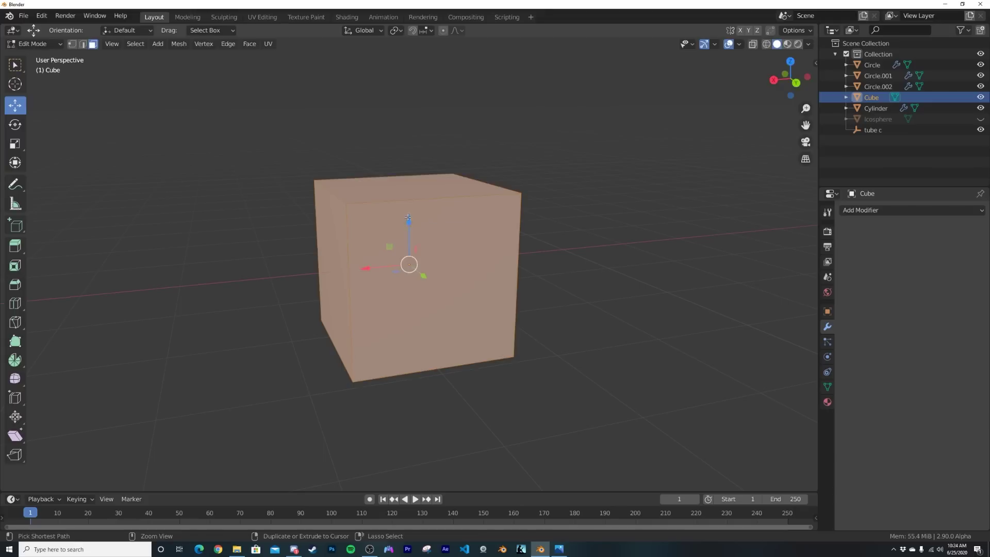
left_click_drag(408, 221, 405, 157)
key("Tab")
middle_click_drag(489, 239, 477, 254)
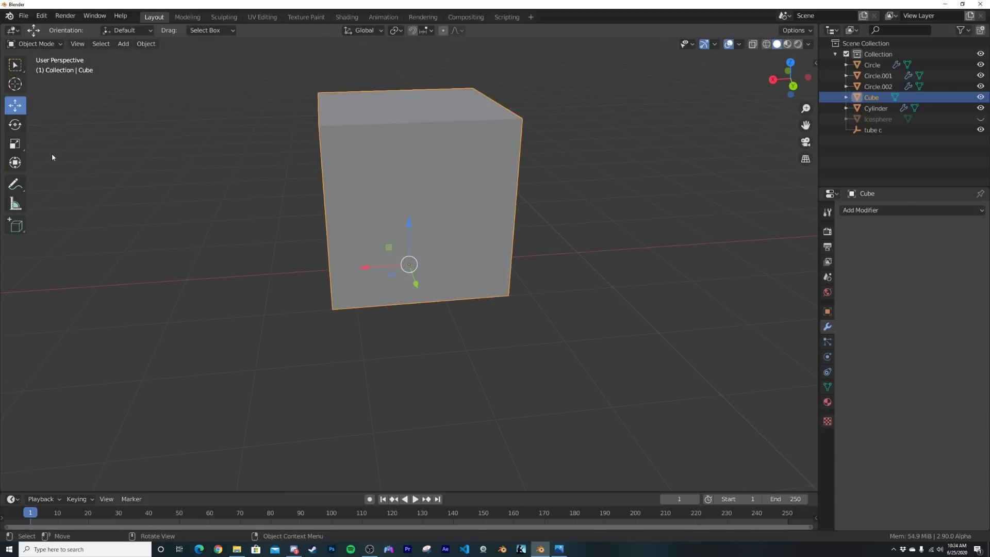
Scale the cube into a low, elongated block stretched along X and apply its scale
left_click(15, 144)
left_click_drag(409, 223, 332, 278)
key("Tab")
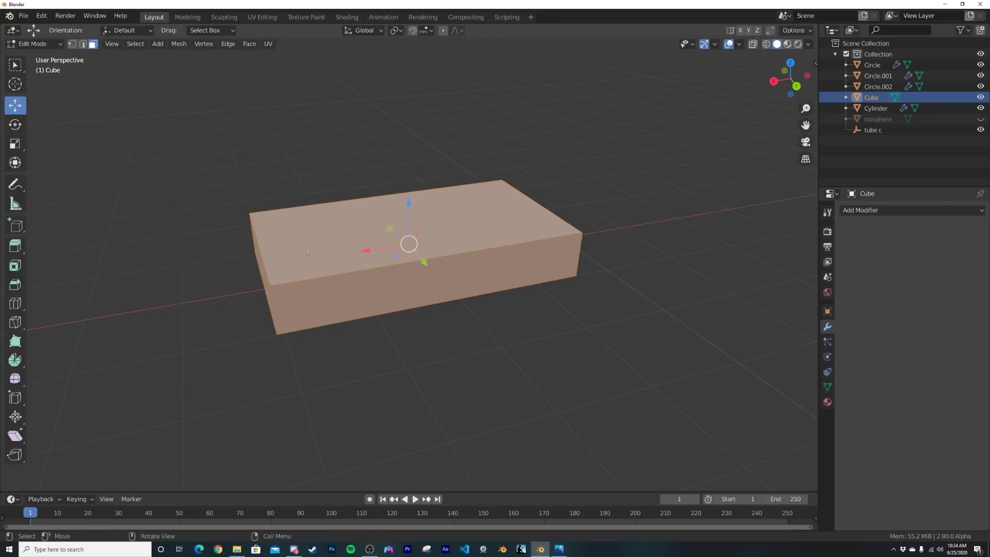
key("Tab")
key("ctrl+a")
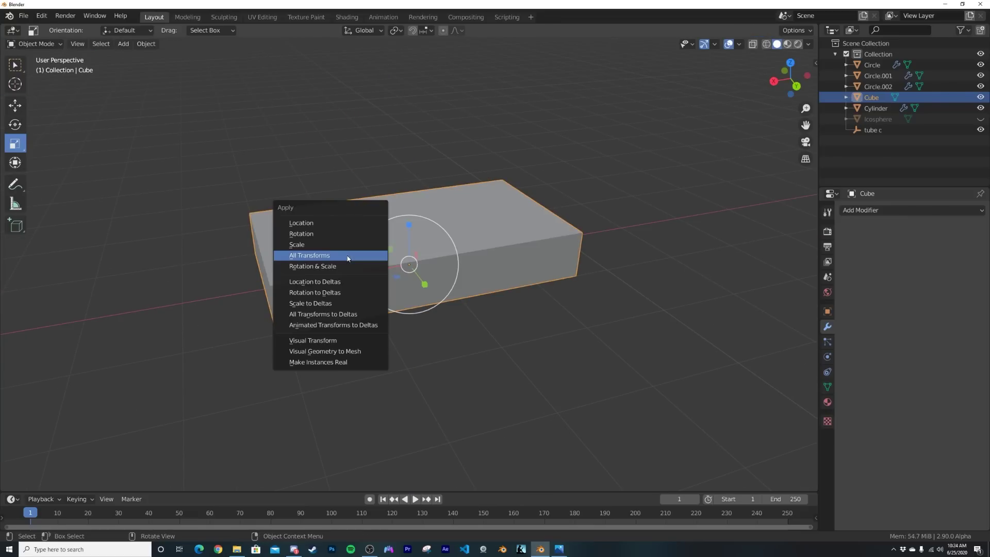
left_click(321, 247)
key("Tab")
middle_click_drag(274, 250, 117, 82)
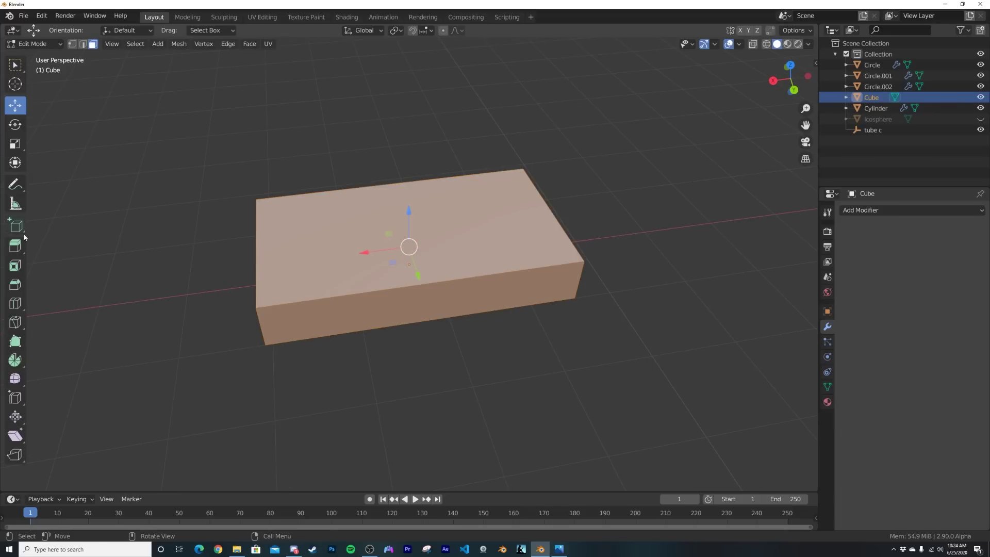
Cut two loops across the block and lower the top face of one end section to form a sloped step
left_click(15, 304)
left_click(364, 280)
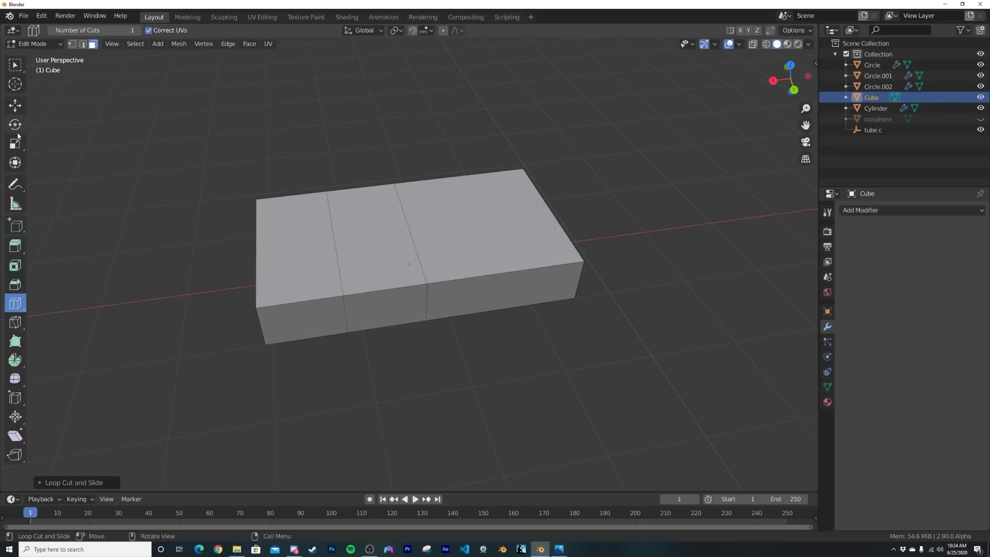
left_click(15, 106)
left_click(282, 233)
middle_click_drag(282, 233, 281, 229)
left_click_drag(292, 191, 295, 217)
key("Tab")
middle_click_drag(482, 226, 506, 257)
Cut three lengthwise loops that divide the block into four parallel strips
key("Tab")
key("a")
middle_click_drag(516, 304, 535, 297)
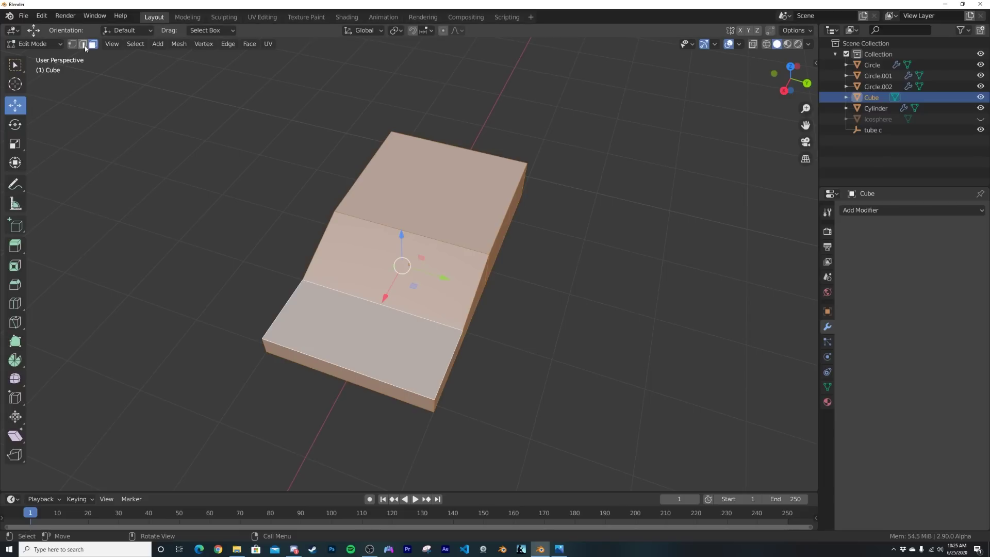
left_click(16, 247)
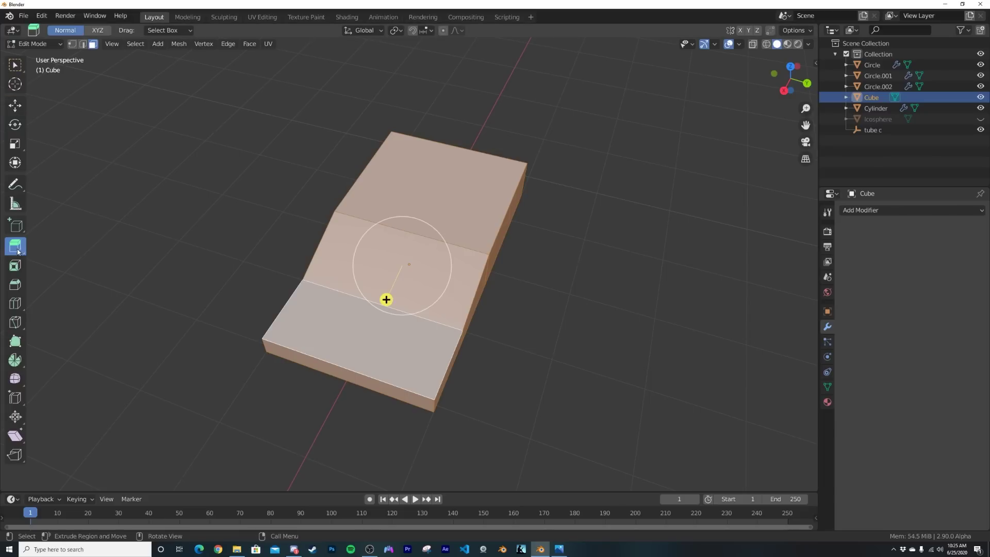
left_click(15, 304)
left_click(410, 232)
left_click(410, 232)
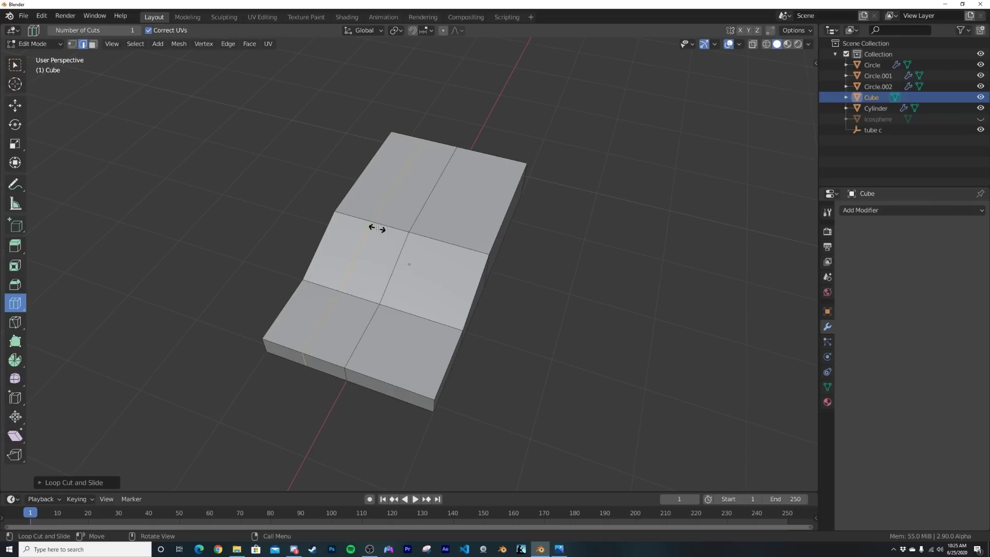
left_click(15, 106)
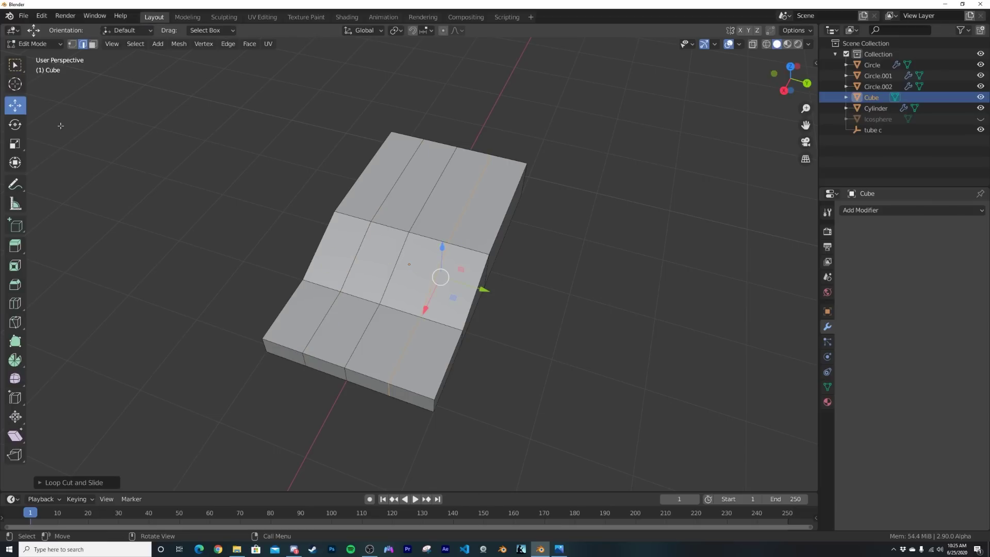
Select all twelve top faces of the block and inset them individually
middle_click_drag(359, 187, 361, 206)
key("alt+a")
left_click(379, 170)
left_click(471, 225, "shift")
left_click(472, 250)
left_click(310, 335, "ctrl+shift")
middle_click_drag(593, 309, 622, 289)
key("i")
key("i")
left_click(666, 206)
Extrude and inset the twelve faces twice in a row to form recessed, stepped panels
key("e")
left_click(662, 210)
key("i")
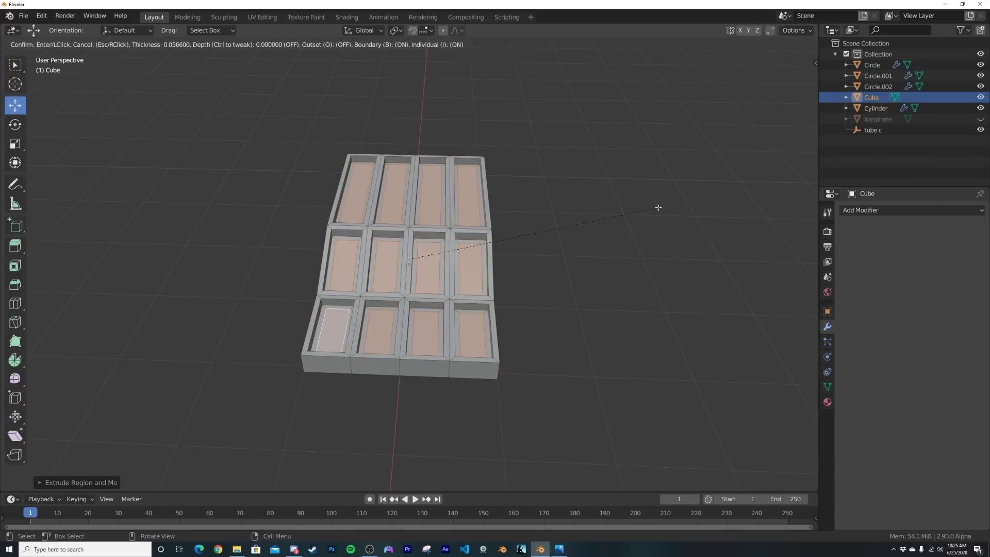
left_click(660, 208)
key("e")
left_click(660, 202)
key("i")
left_click(657, 206)
Apply the panel block's scale and add a Bevel modifier with a 0.007 m offset and 5 segments
key("grave")
key("Escape")
key("Tab")
middle_click_drag(582, 217, 496, 215)
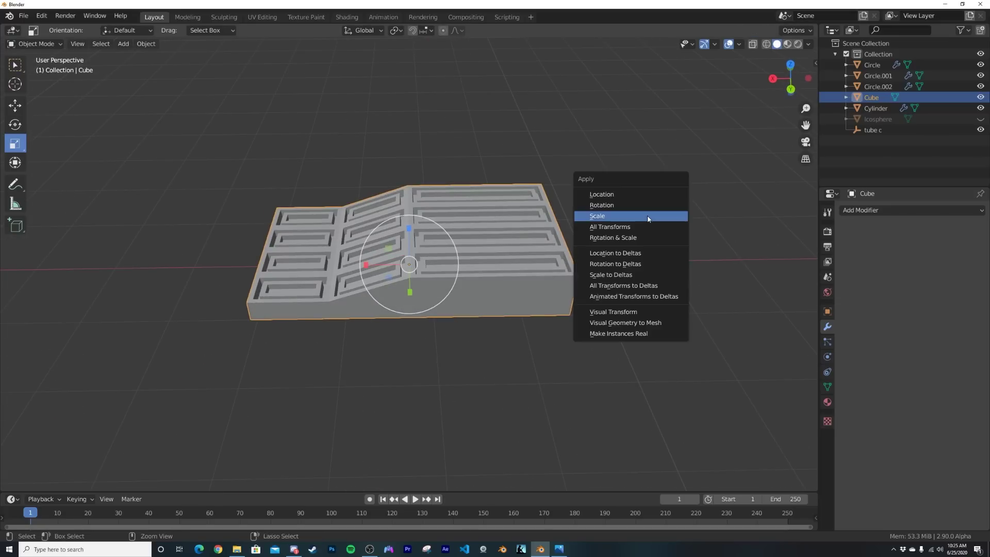
left_click(858, 210)
left_click(758, 248)
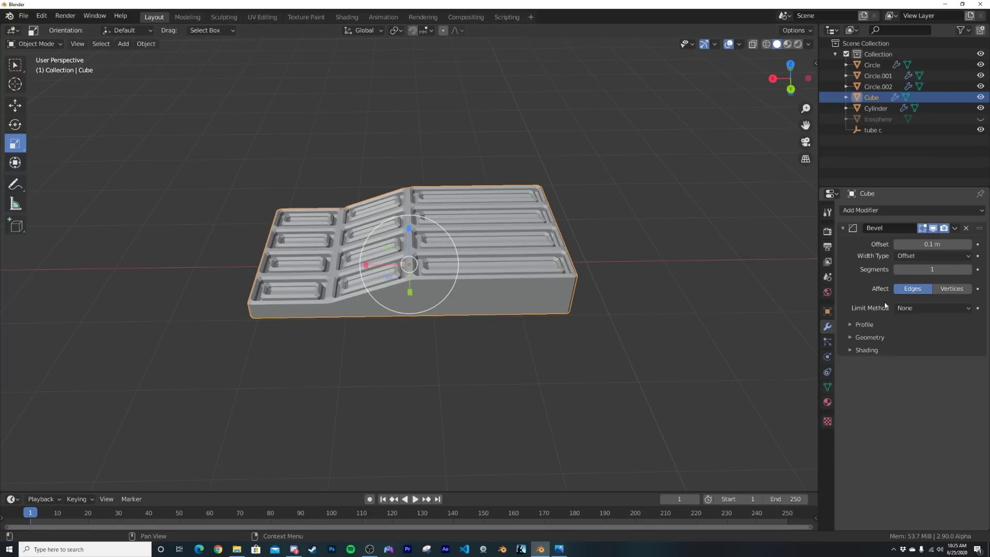
scroll(641, 284, "up", 6)
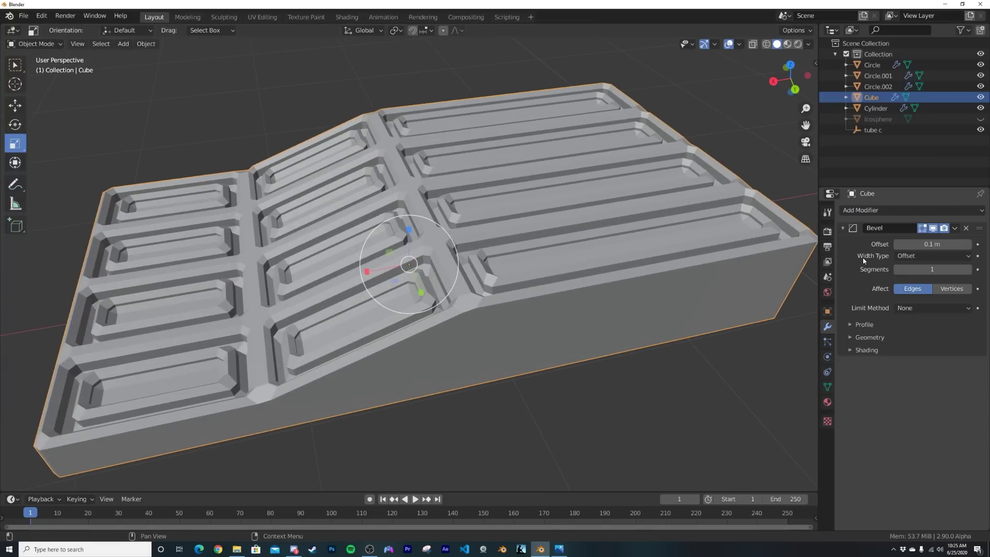
left_click_drag(951, 244, 975, 272)
middle_click_drag(513, 201, 512, 237)
scroll(513, 237, "down", 8)
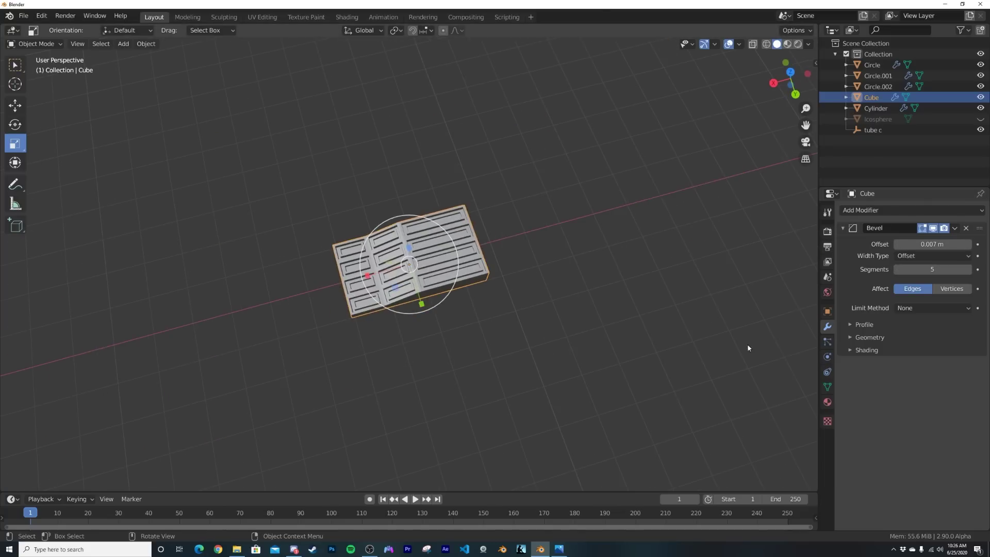
Repeat the panel block around the ring with a count of 28, using the flat c empty rotated 19.3° on Z as object offset
left_click(828, 311)
key("Return")
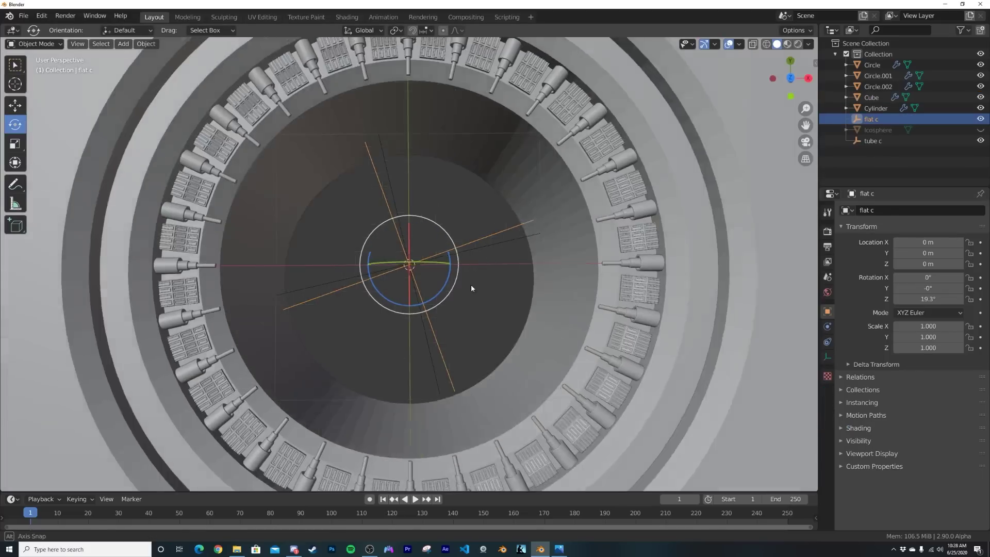
middle_click_drag(471, 288, 480, 231)
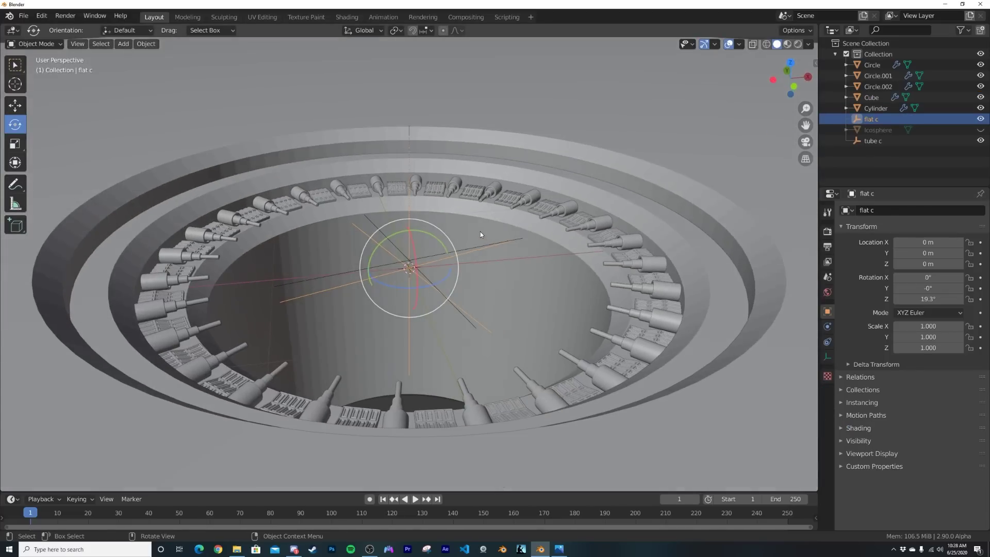
middle_click_drag(436, 159, 271, 193)
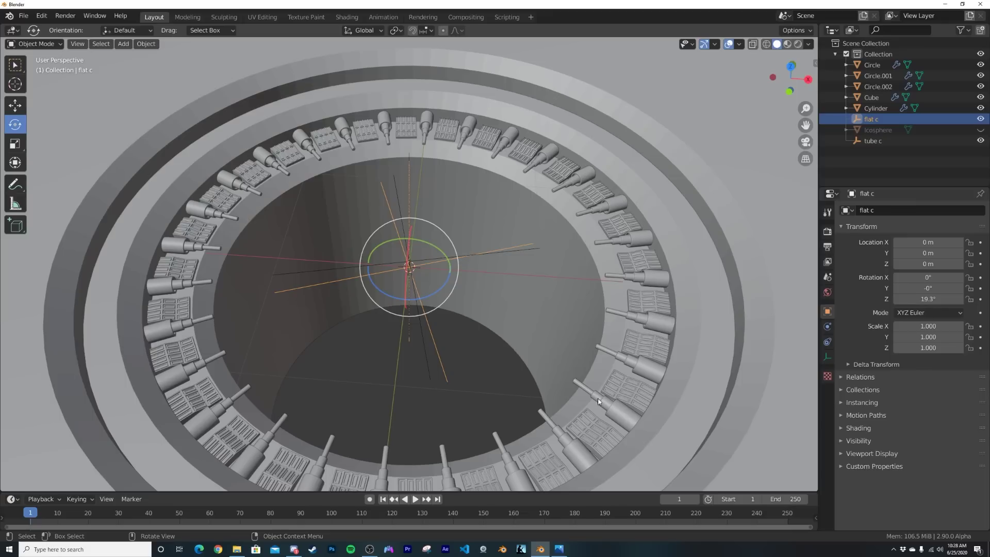
Move the panel block's mesh slightly along X toward the ring's centre in Edit Mode
left_click(630, 396)
key("Tab")
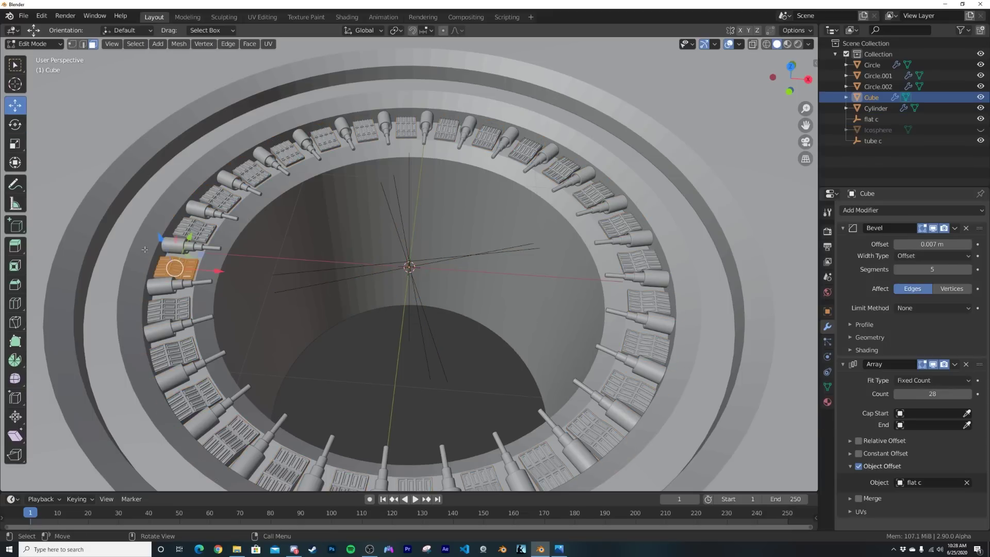
left_click_drag(219, 273, 232, 276)
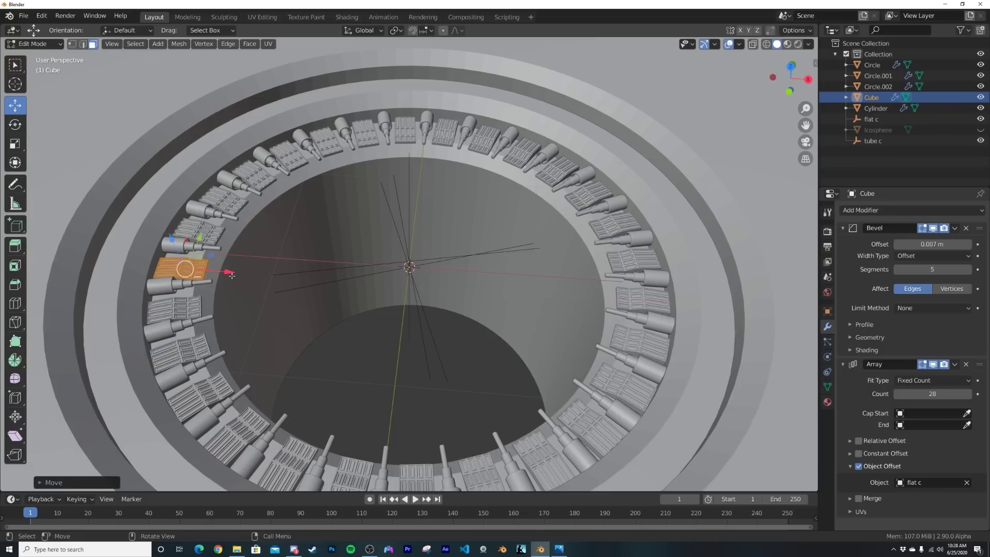
key("Tab")
middle_click_drag(388, 219, 386, 263)
middle_click_drag(484, 338, 485, 273)
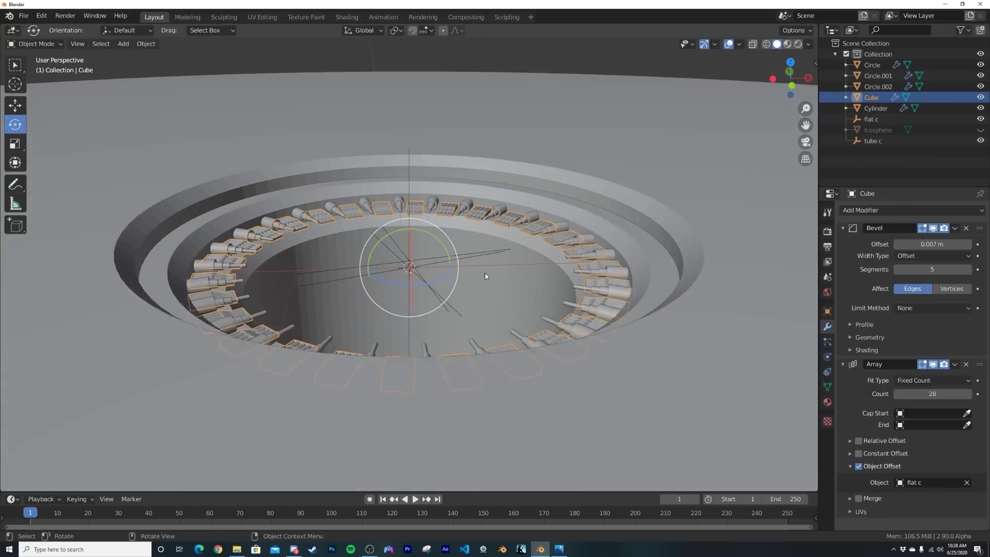
scroll(485, 274, "down", 2)
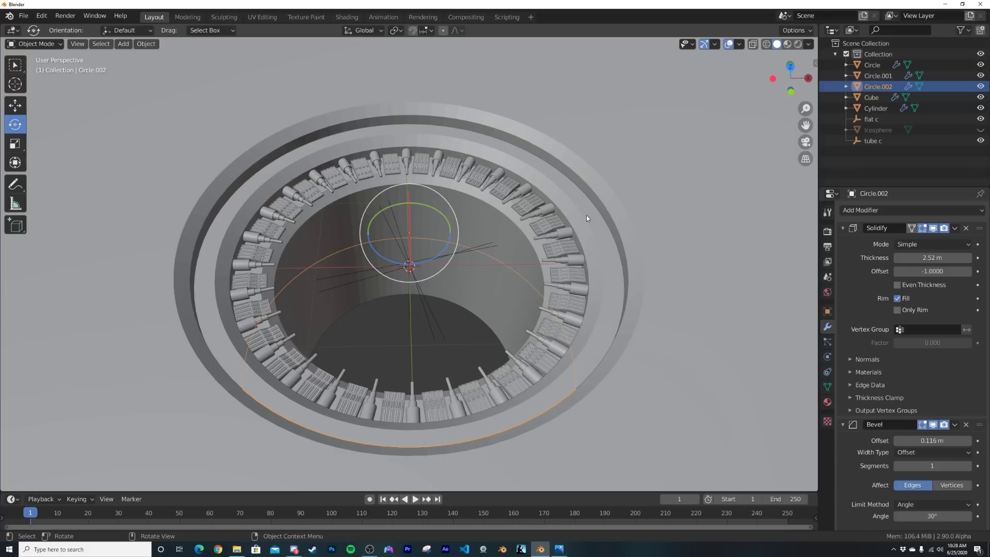
Add a thin cylinder at the centre with 85 vertices and a 0.02 m radius, and shorten its depth
key("shift+a")
mouse_move(464, 121)
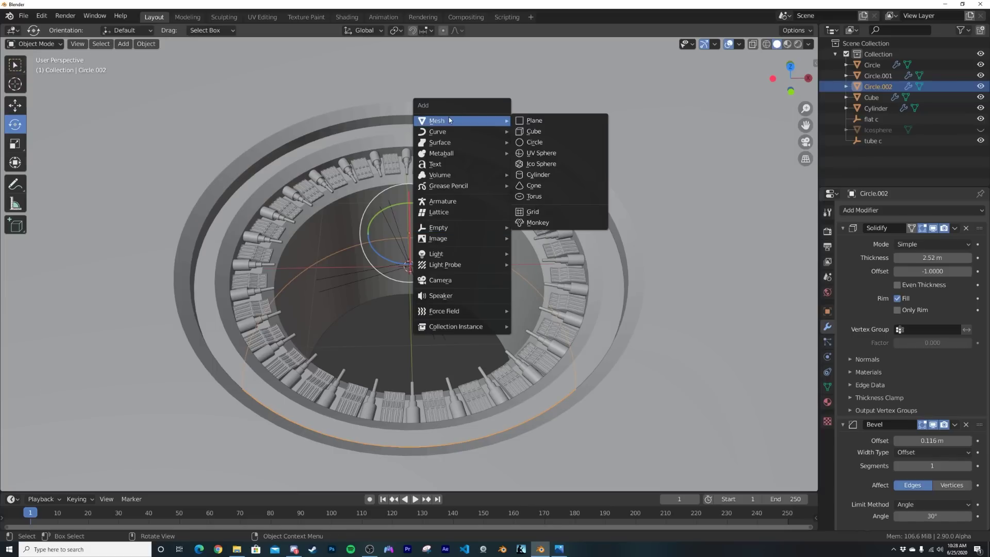
left_click(543, 175)
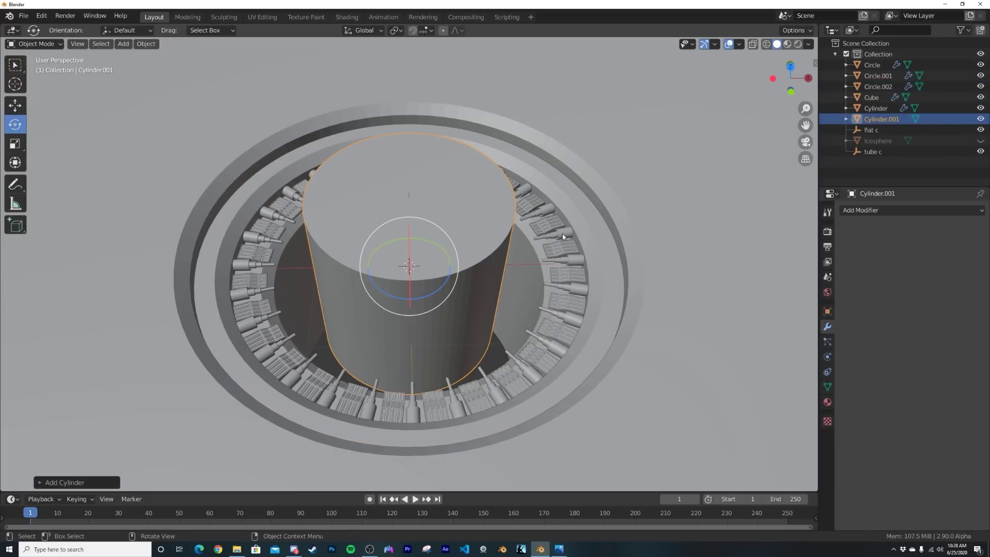
left_click(99, 483)
left_click_drag(145, 378, 124, 366)
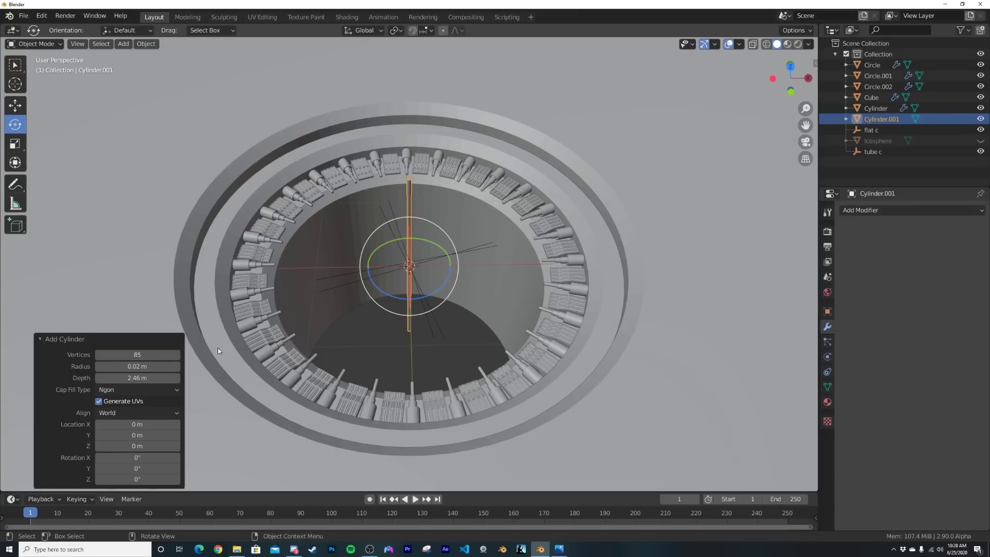
left_click_drag(137, 377, 152, 378)
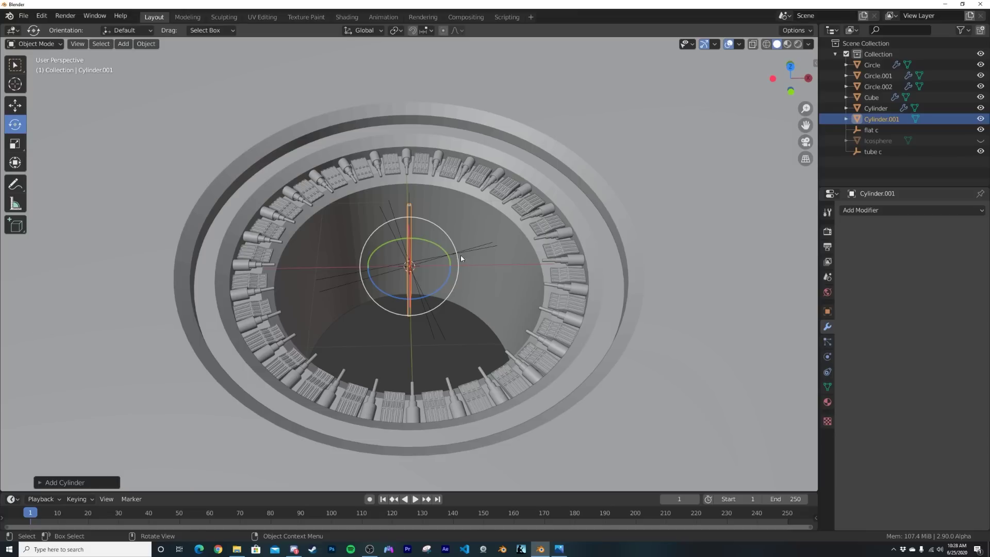
Rotate the thin cylinder 90° about Y and apply the transform
type("ry90")
key("Return")
key("ctrl+a")
left_click(422, 204)
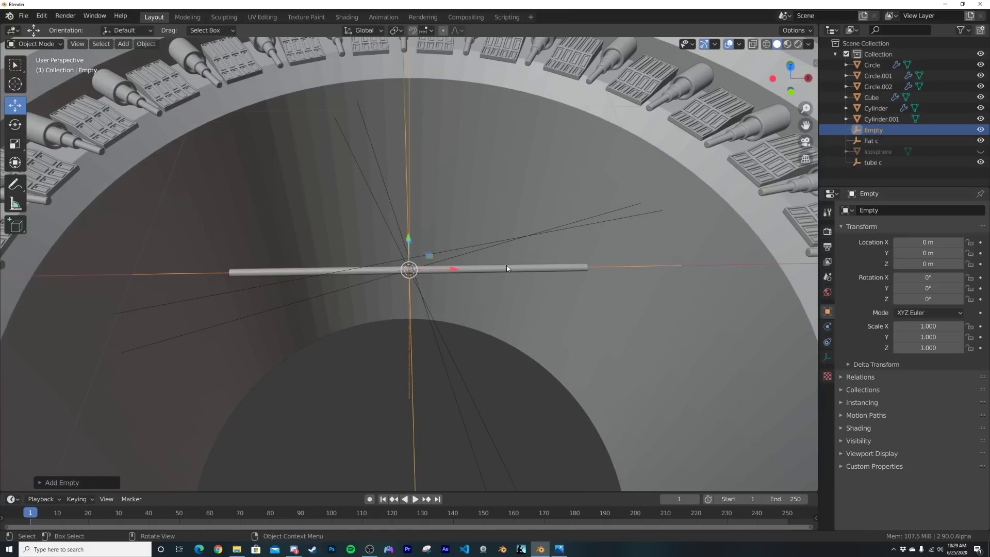
Rename the new empty "pole c" and array the thin cylinder with it as the object offset
type("pole")
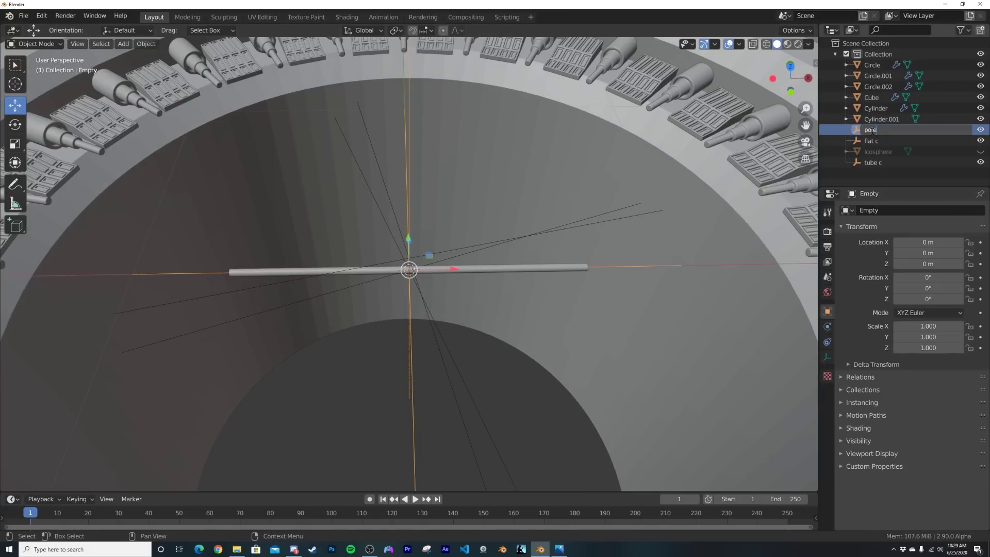
type(" c")
key("Return")
left_click(530, 270)
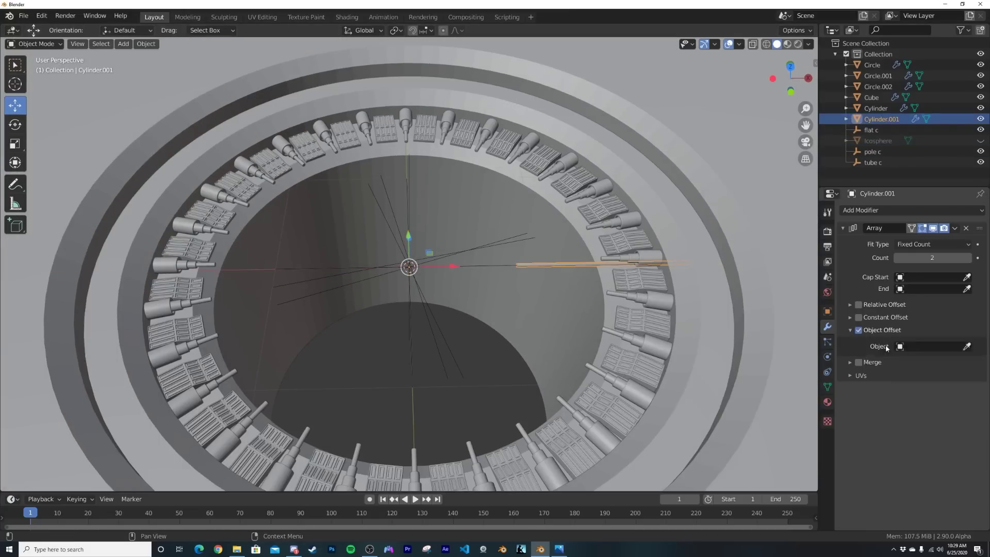
left_click(908, 345)
left_click(923, 449)
Rotate the pole c empty slightly and reposition the rod's mesh above the ring in Edit Mode
left_click(873, 151)
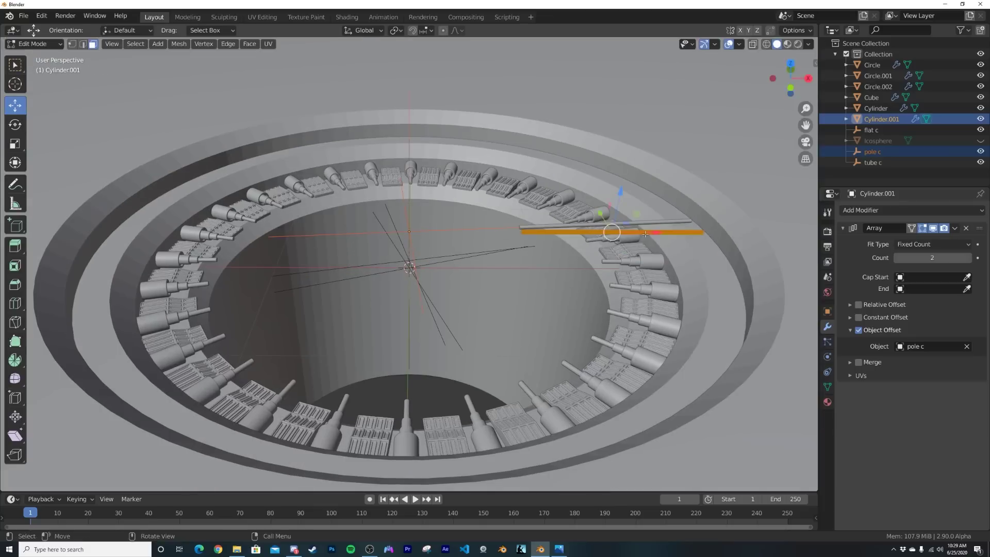
key("Tab")
middle_click_drag(590, 230, 583, 273)
scroll(471, 239, "down", 2)
key("Tab")
key("Tab")
Spread the rods evenly around the full ring with the pole c empty and an array count of 29
left_click(873, 152)
left_click(882, 120)
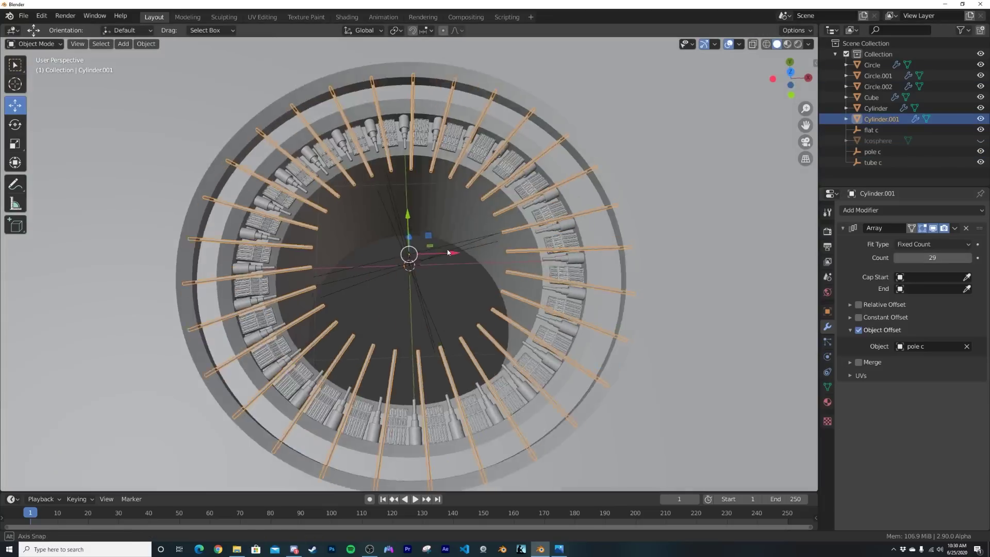
middle_click_drag(447, 253, 448, 227)
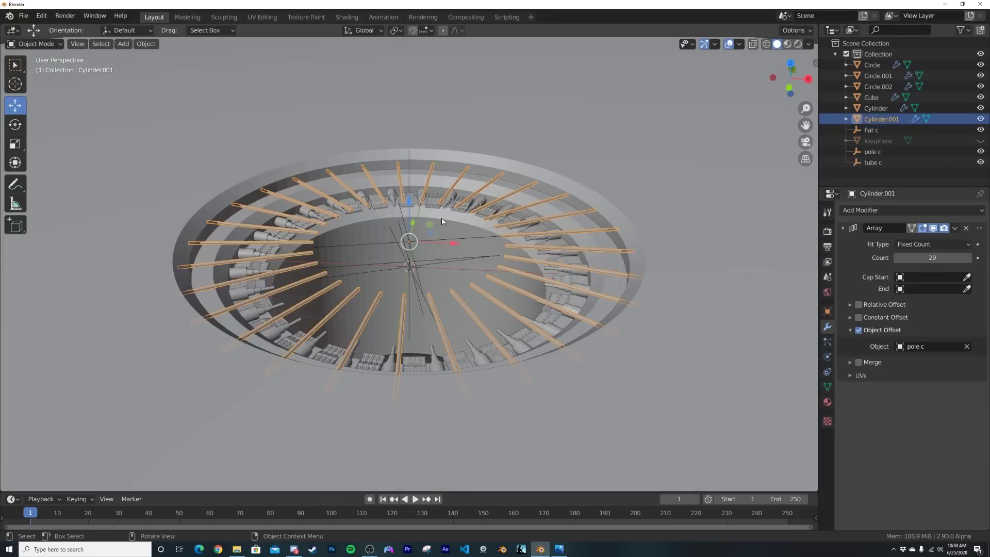
Unhide the icosphere at the centre of the rings
left_click(981, 140)
middle_click_drag(615, 186, 534, 122)
left_click(534, 122)
middle_click_drag(536, 197, 485, 204)
left_click(643, 134)
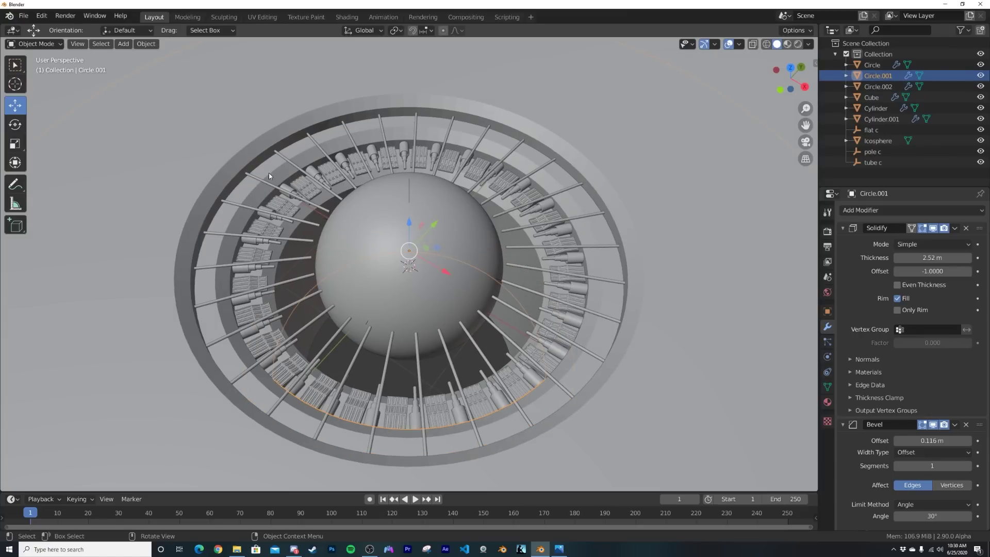
Add a Bevel modifier to the rods with a 0.005 m offset and 6 segments
scroll(475, 296, "up", 4)
left_click(614, 375)
scroll(614, 376, "down", 4)
middle_click_drag(490, 253, 534, 221, "shift")
scroll(535, 222, "down", 3)
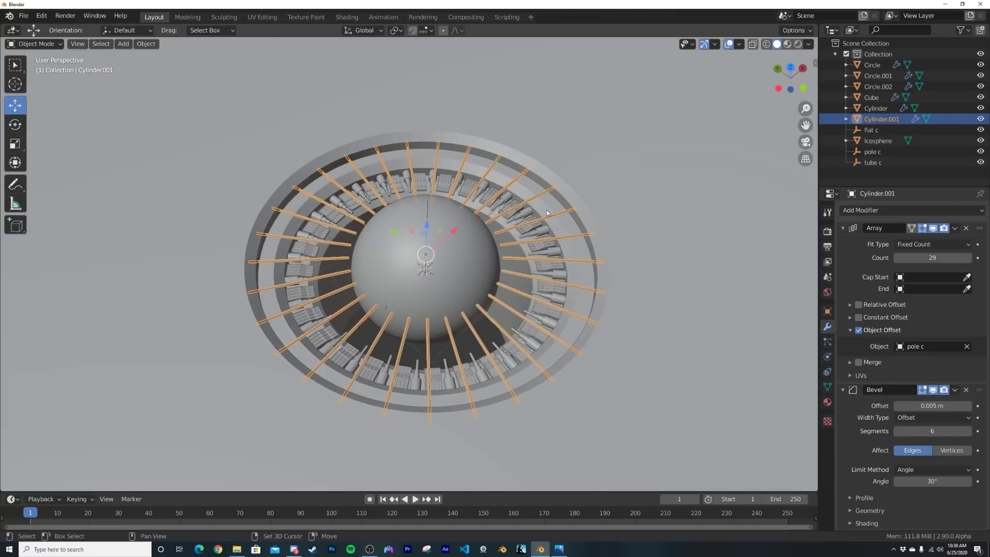
Add a camera and align it to an angled view of the whole model
key("shift+a")
mouse_move(541, 211)
left_click(510, 262)
mouse_move(509, 261)
middle_mouse_down()
mouse_move(521, 247)
mouse_move(519, 254)
middle_mouse_up()
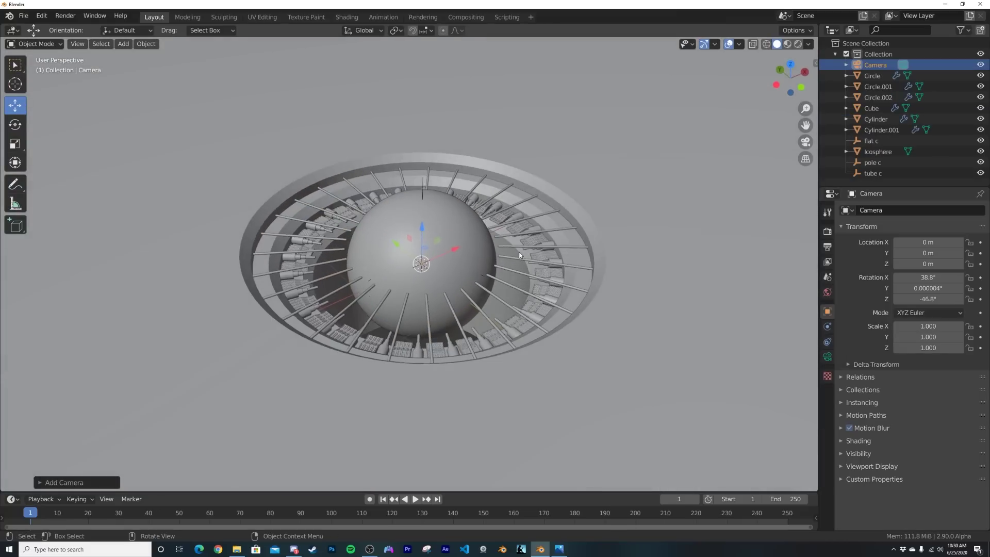
key("ctrl+alt+KP_0")
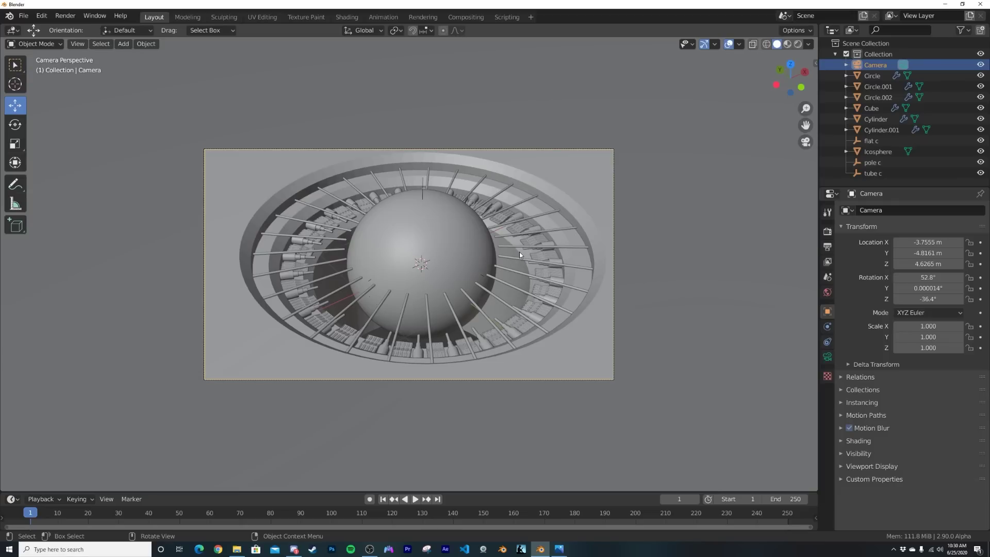
Change the camera's lens type to Orthographic
left_click(828, 357)
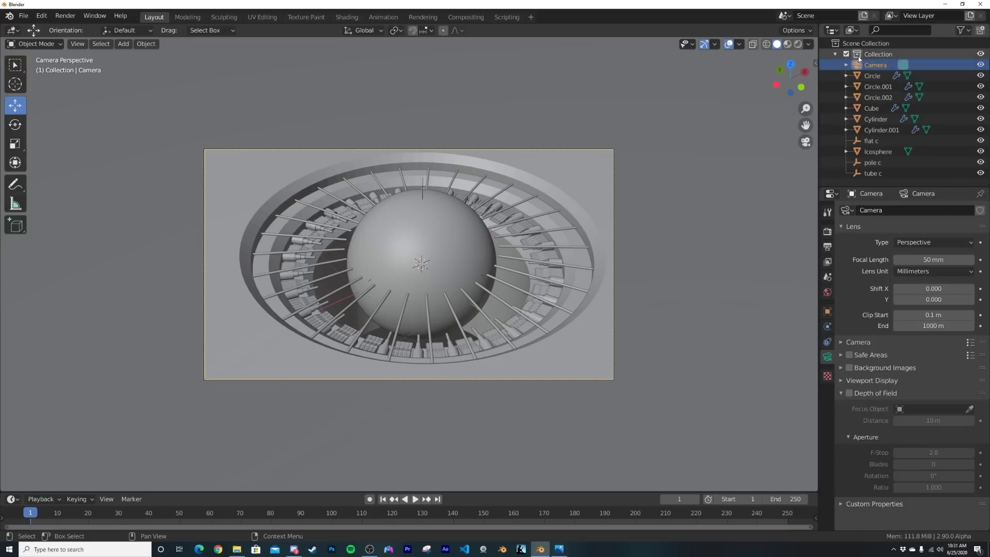
left_click(933, 242)
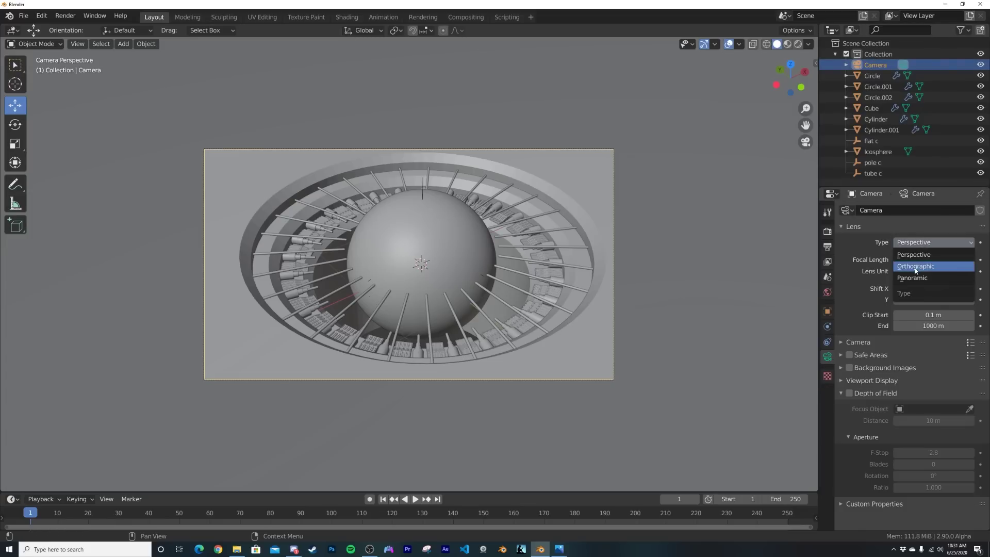
left_click(915, 270)
Reposition and roll the camera to tilt the model in frame, and set the orthographic scale to about 6.73
key("g")
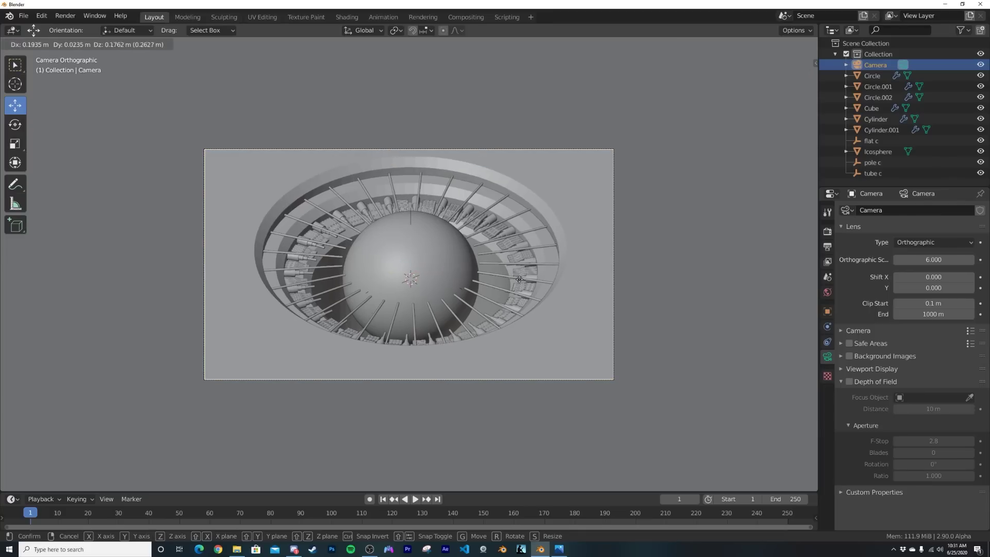
left_click(522, 268)
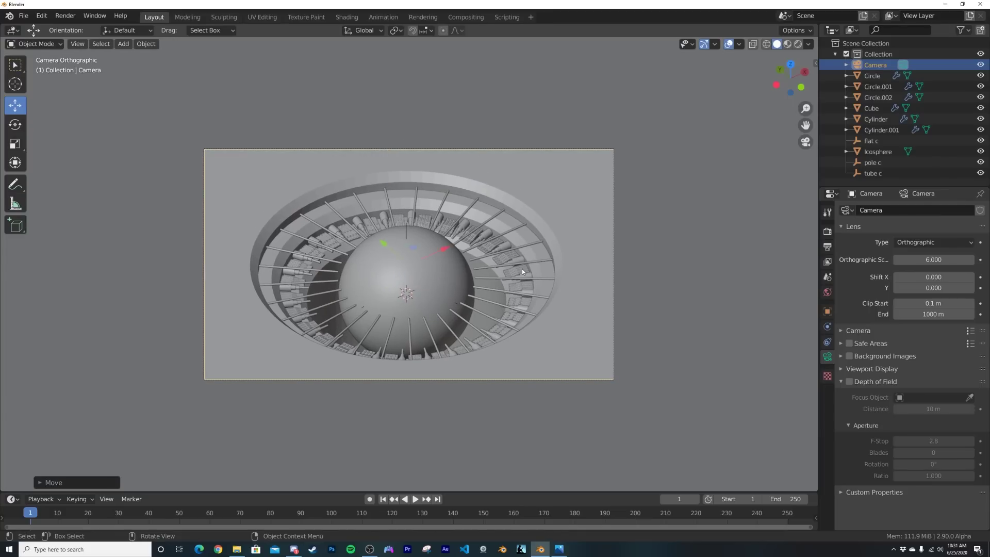
key("r")
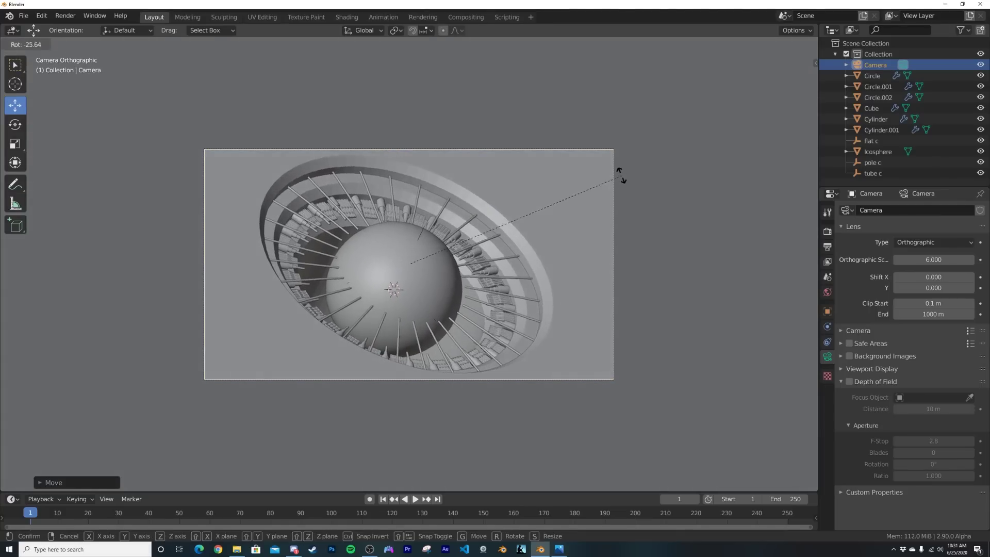
left_click(614, 164)
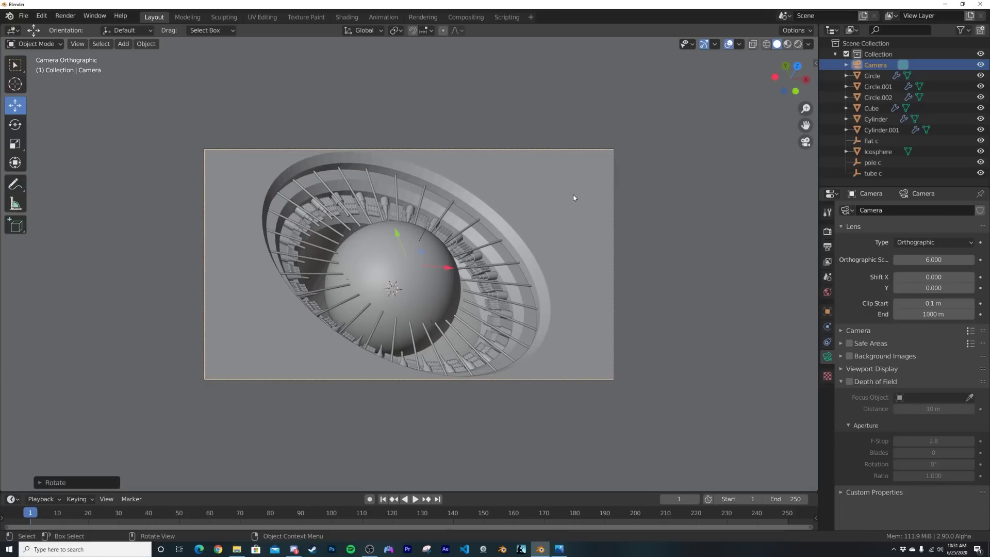
left_click_drag(933, 259, 952, 260)
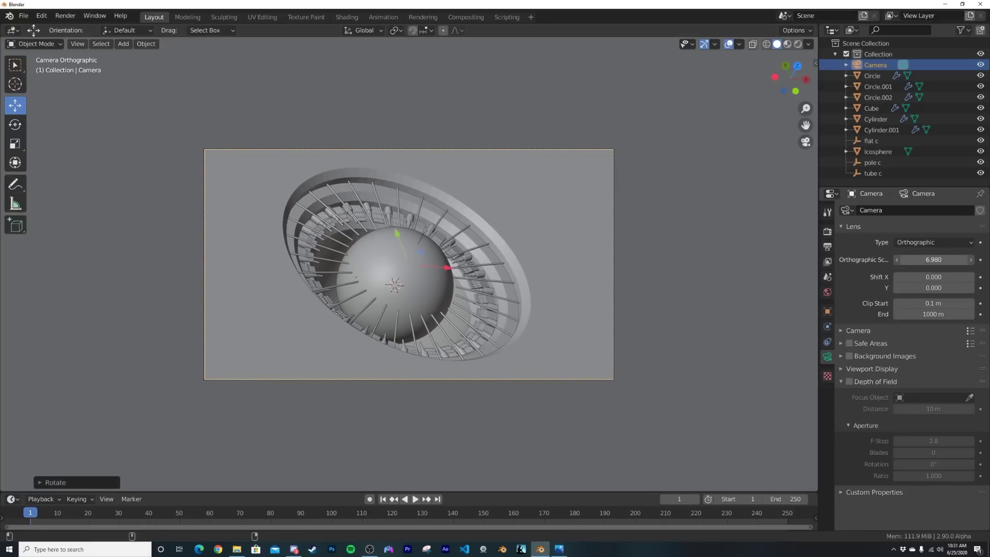
Realign the camera to a steeper view from above the model
middle_click_drag(625, 255, 615, 264)
middle_click_drag(540, 261, 564, 261)
key("KP_0")
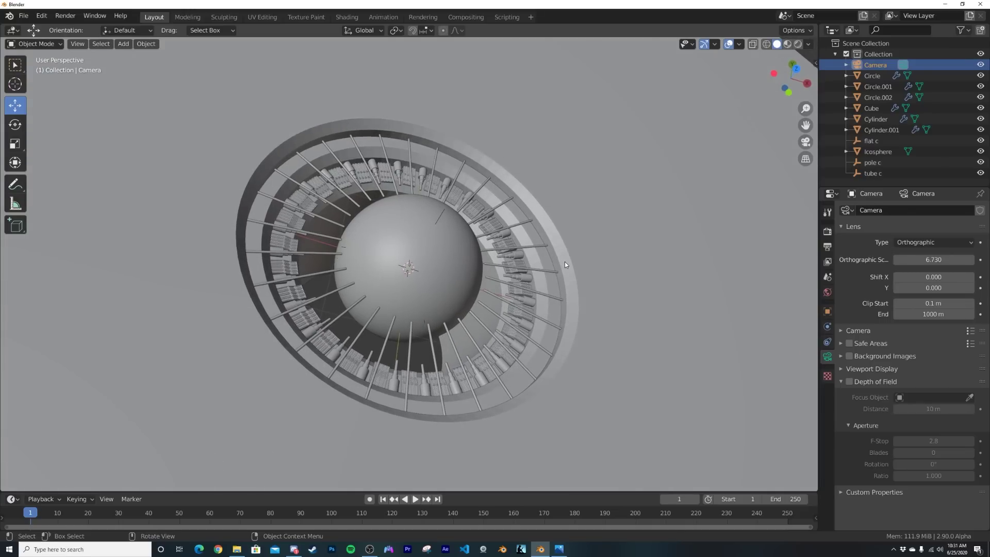
key("KP_0")
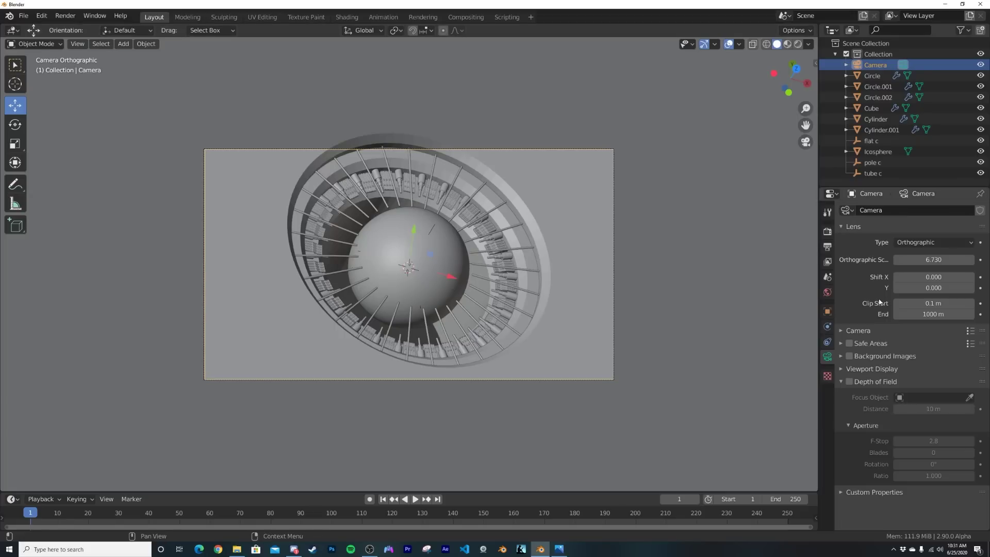
Move the camera to centre the model in frame and set the orthographic scale to 7.54
key("g")
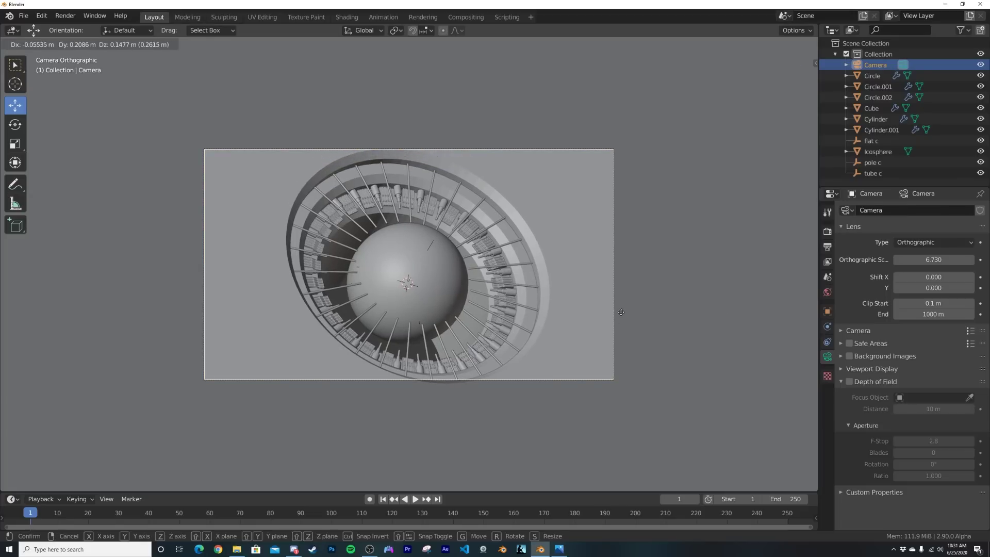
left_click(620, 311)
left_click_drag(950, 259, 986, 259)
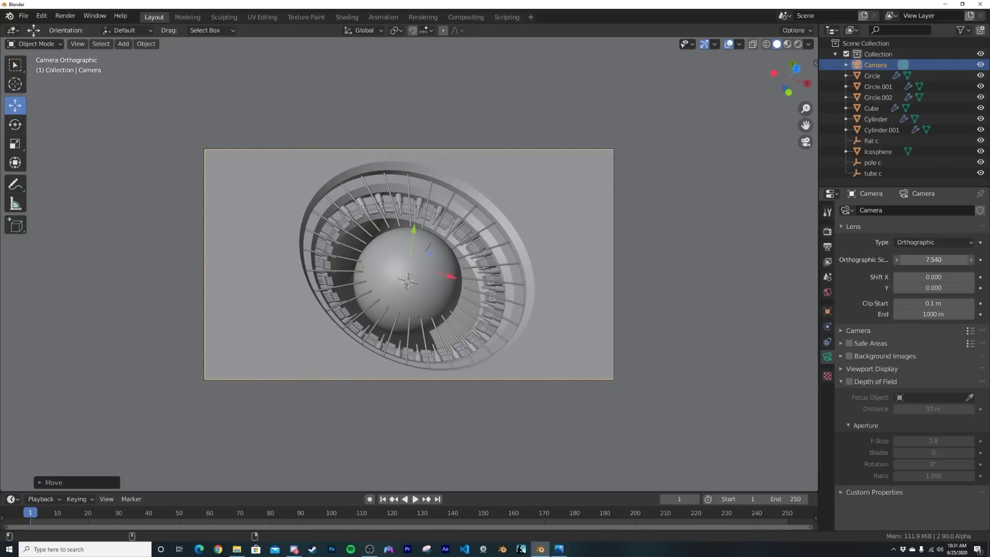
Select the central icosphere and switch to the Shading workspace
scroll(509, 283, "up", 2)
middle_click_drag(509, 283, 421, 311)
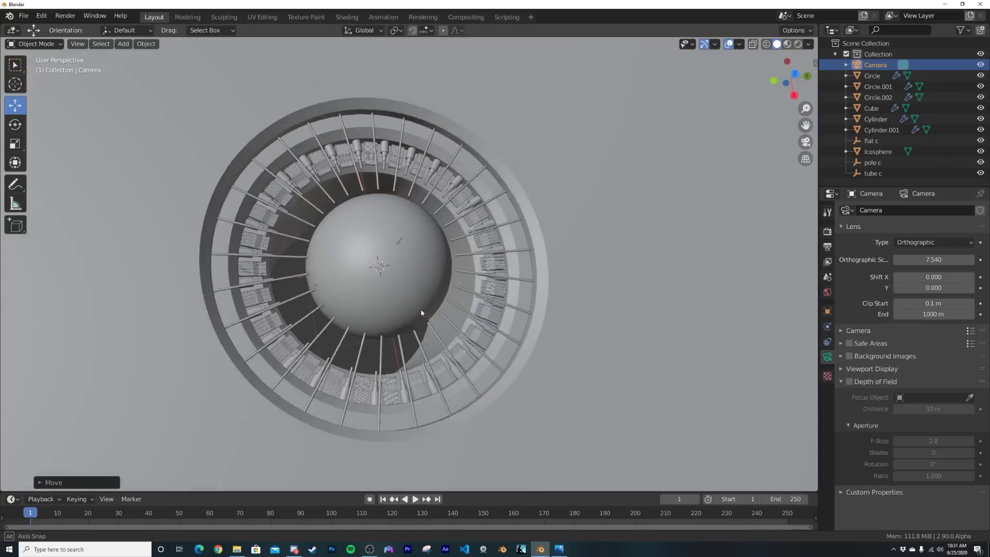
scroll(411, 301, "up", 6)
left_click(384, 235)
scroll(423, 290, "down", 4)
key("grave")
left_click(416, 262)
middle_click_drag(411, 311, 420, 256)
left_click(347, 17)
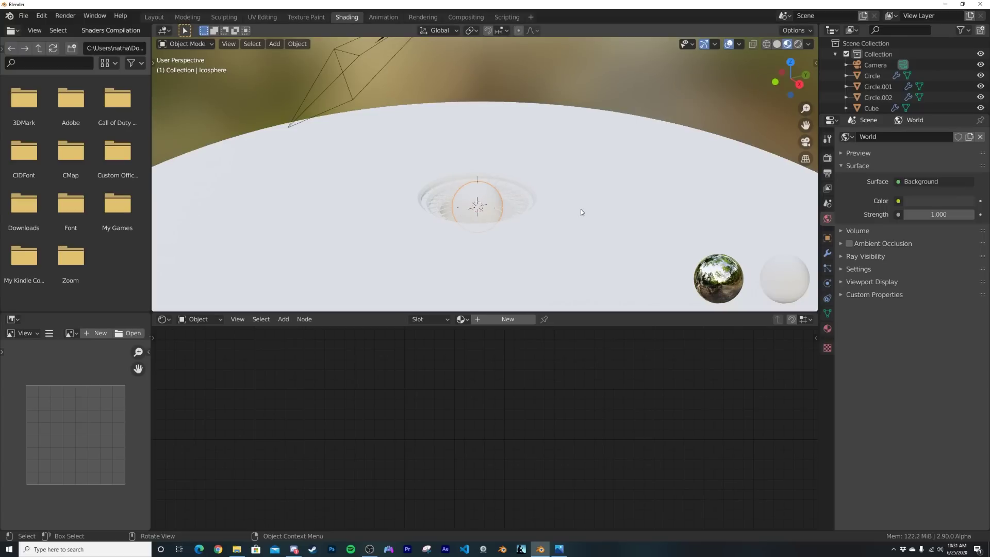
Frame the icosphere and create a new material on it
key("KP_Decimal")
left_click(507, 319)
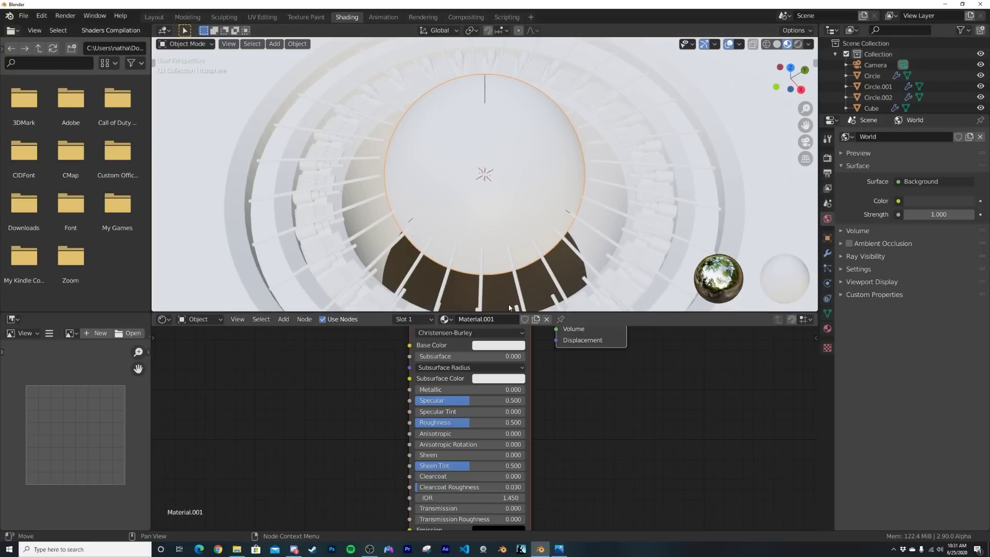
middle_click_drag(509, 307, 512, 291)
Enable scene lights and scene world for the viewport's material preview
left_click(808, 44)
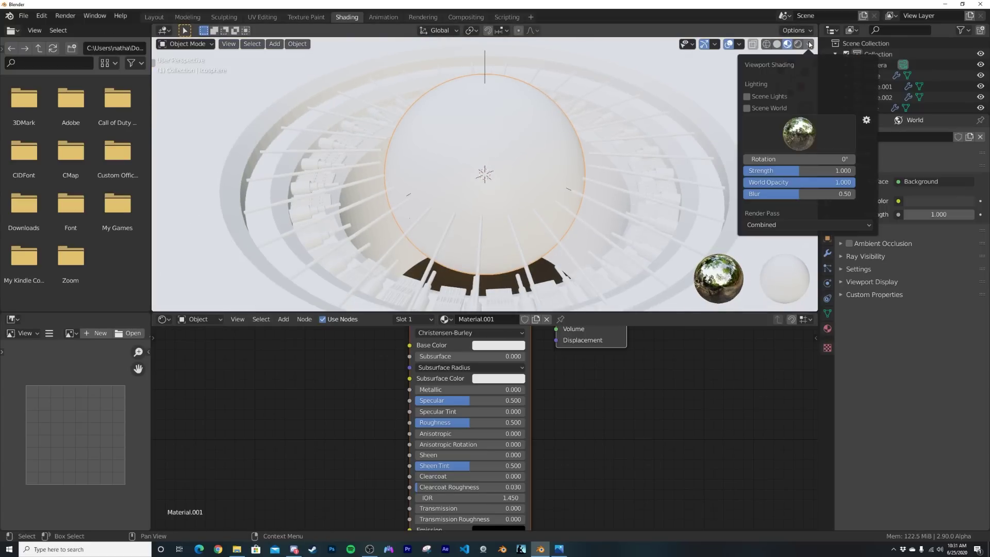
left_click(746, 96)
left_click(747, 108)
Replace the Principled BSDF with a Mix Shader connected to the Material Output's Surface
scroll(475, 395, "down", 3)
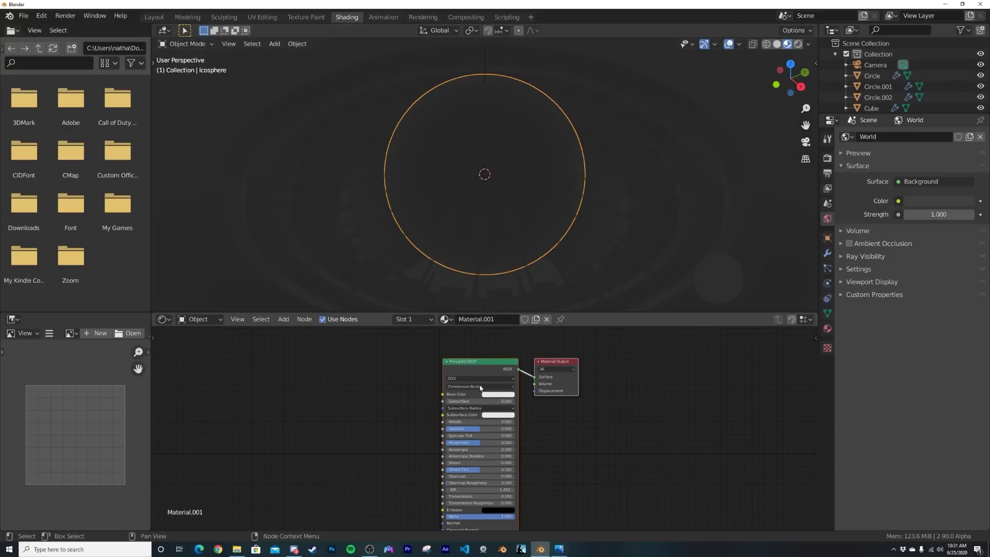
key("x")
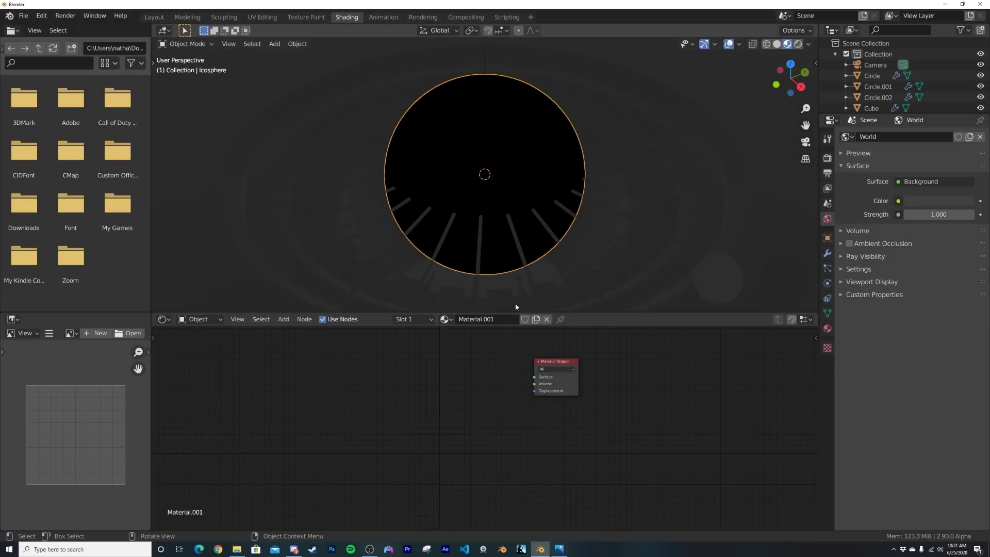
key("shift+a")
left_click(489, 364)
type("mix")
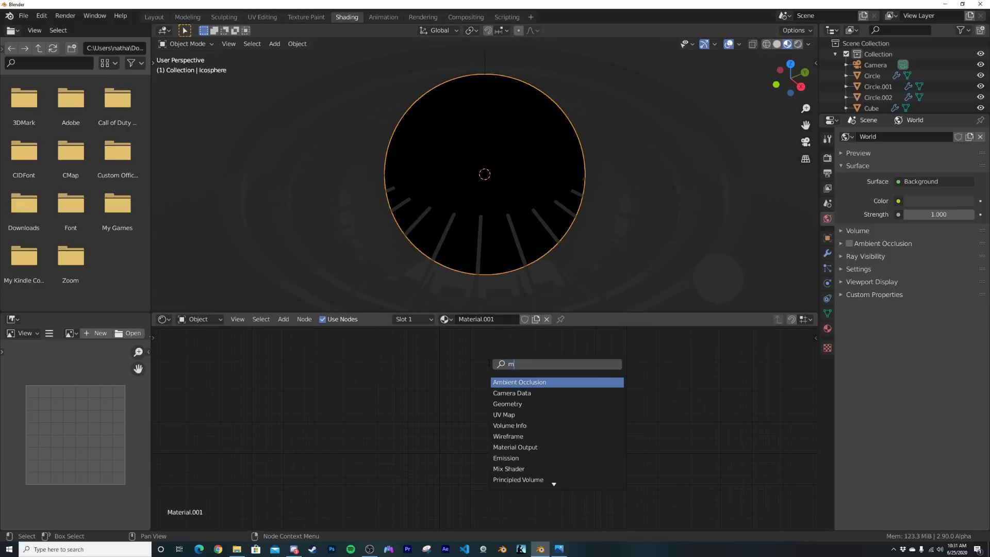
left_click(508, 382)
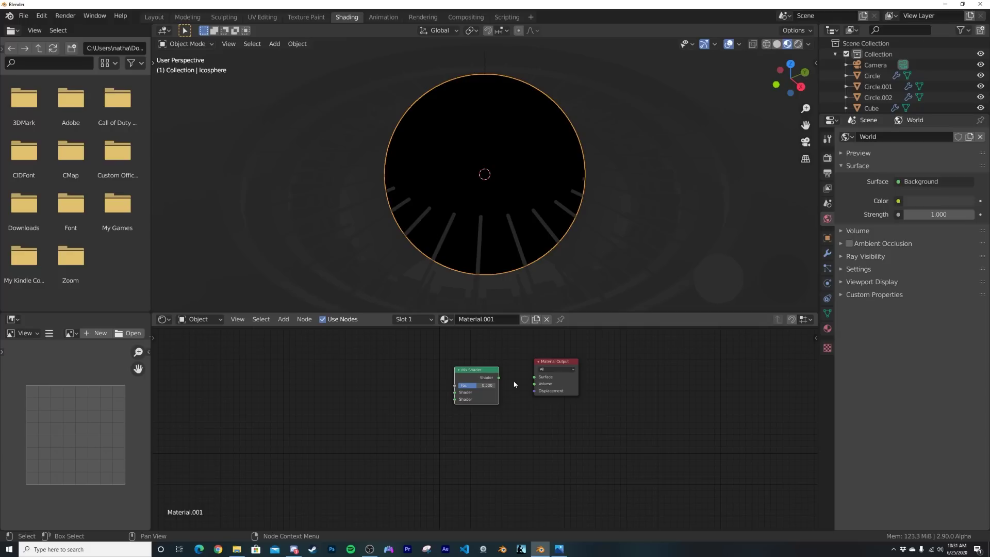
left_click_drag(499, 379, 540, 379)
Add an Emission node beside the Mix Shader
key("shift+a")
left_click(422, 377)
type("emis")
key("Return")
left_click(392, 380)
Add a Transparent BSDF and connect it and the Emission node to the Mix Shader's shader inputs
key("shift+a")
left_click(393, 379)
type("tra")
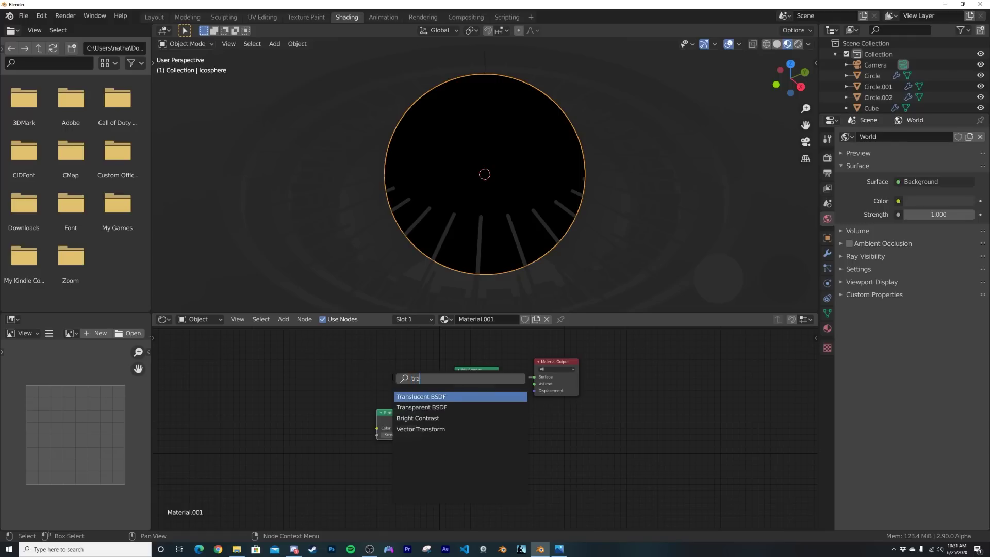
left_click(436, 407)
left_click(416, 394)
left_click_drag(415, 372, 455, 401)
Spread the shader nodes apart and add a ColorRamp whose Color output drives the Mix Shader's Fac
middle_click_drag(471, 405, 509, 444)
left_click_drag(506, 411, 417, 357)
middle_click_drag(423, 370, 483, 379)
scroll(483, 378, "up", 4)
key("shift+a")
left_click(400, 369)
type("col")
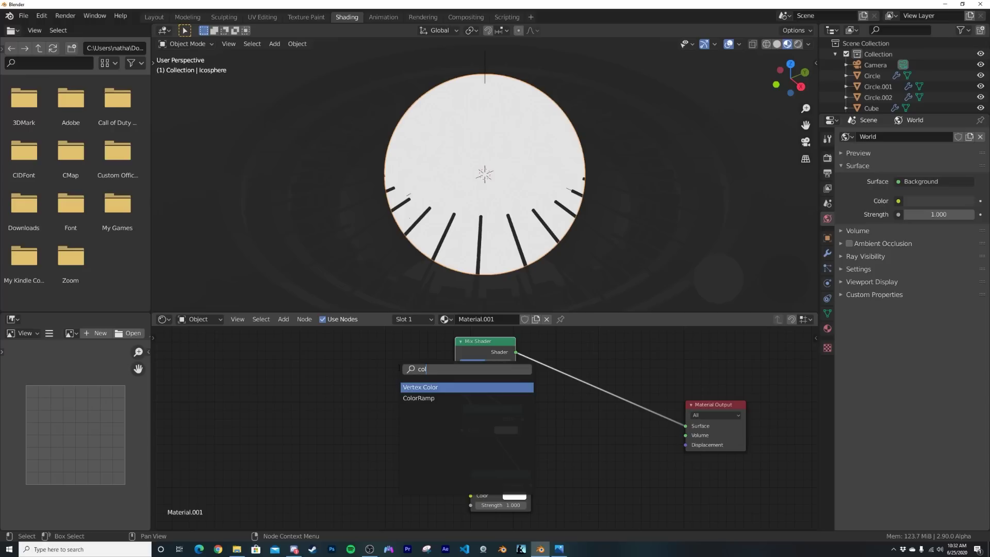
key("Down")
key("Return")
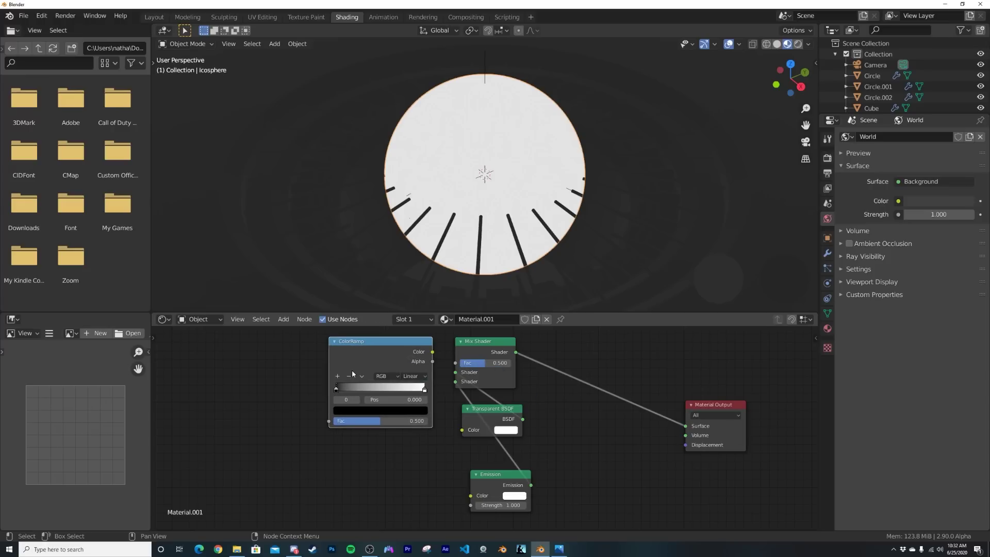
left_click_drag(459, 365, 456, 363)
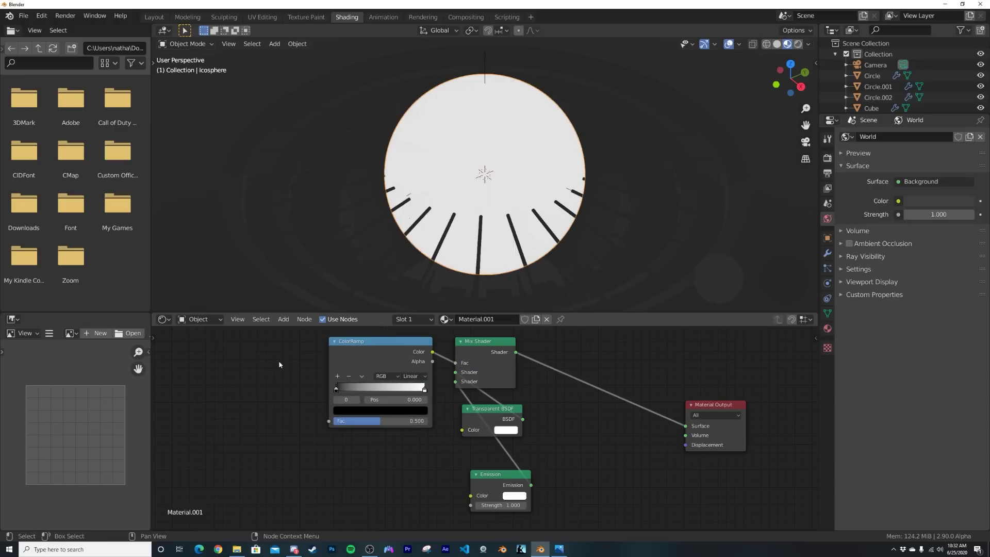
Add a Voronoi Texture node in front of the ColorRamp
key("shift+a")
type("vor")
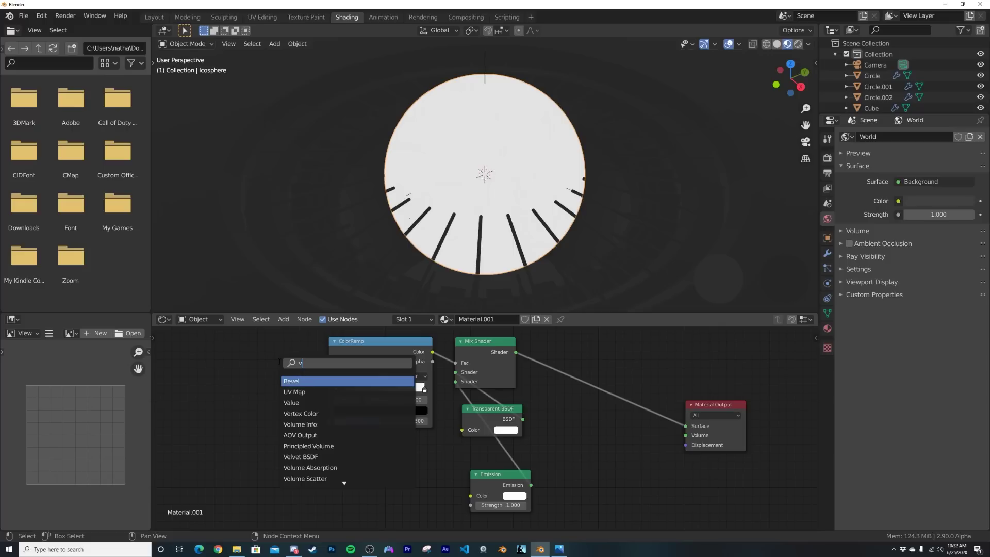
key("Return")
left_click(256, 369)
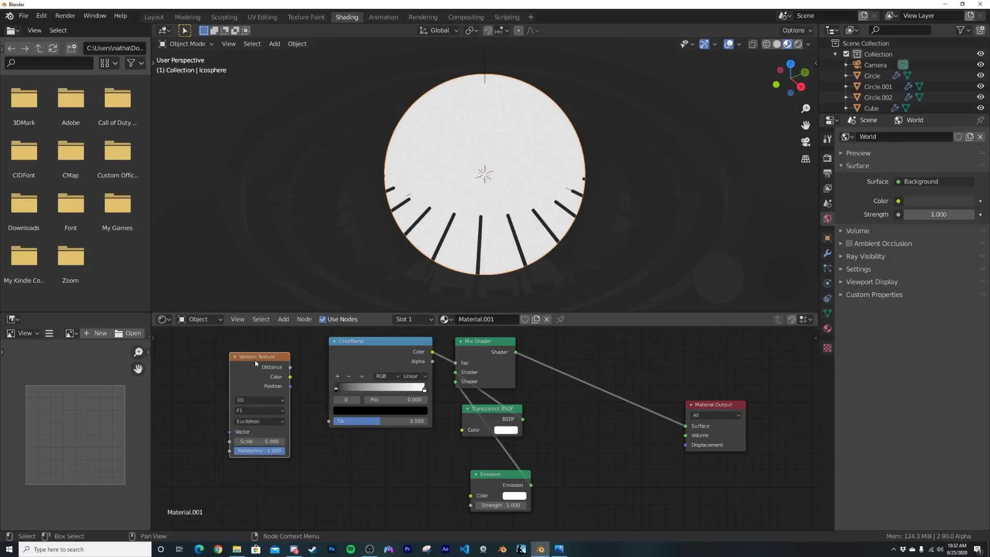
middle_click_drag(256, 368, 411, 384)
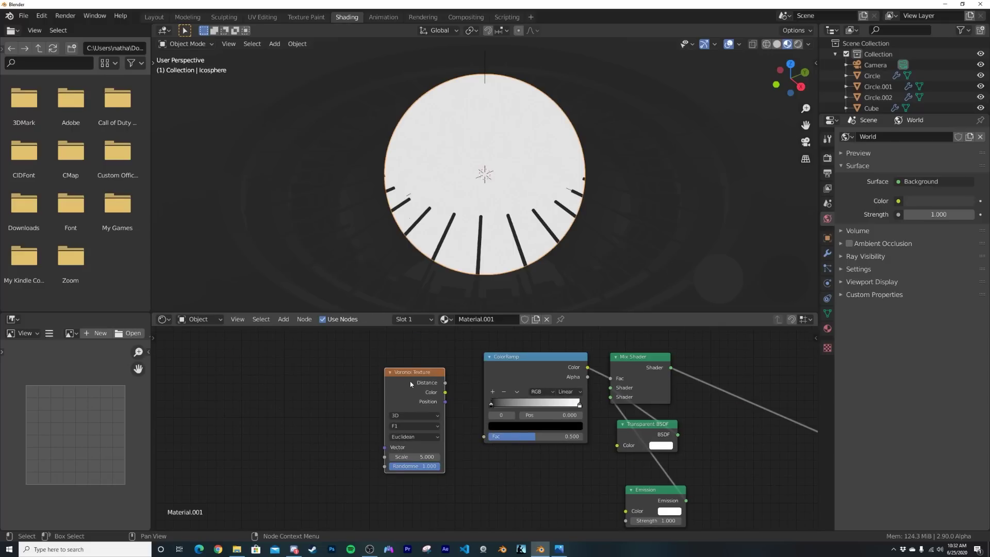
Add Texture Coordinate and Mapping nodes driven by Object coordinates to the Voronoi Texture, and connect its Distance output to the ColorRamp's Fac
key("ctrl+t")
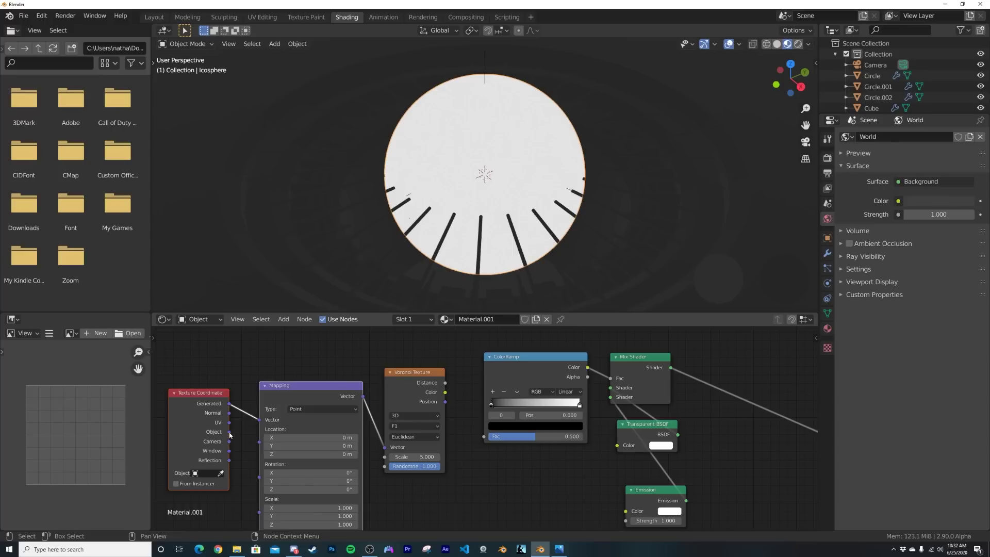
left_click_drag(267, 421, 280, 421)
left_click(449, 384)
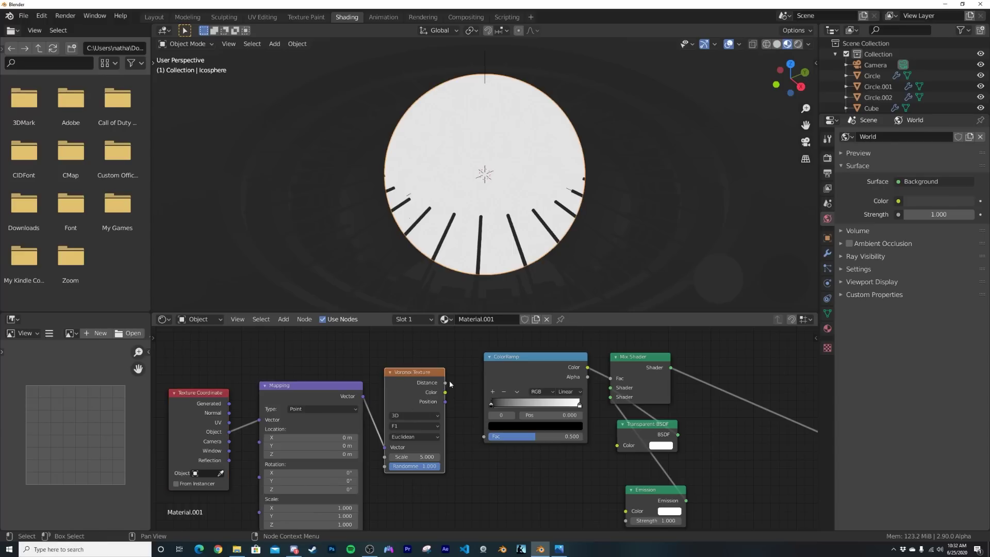
left_click_drag(485, 439, 485, 437)
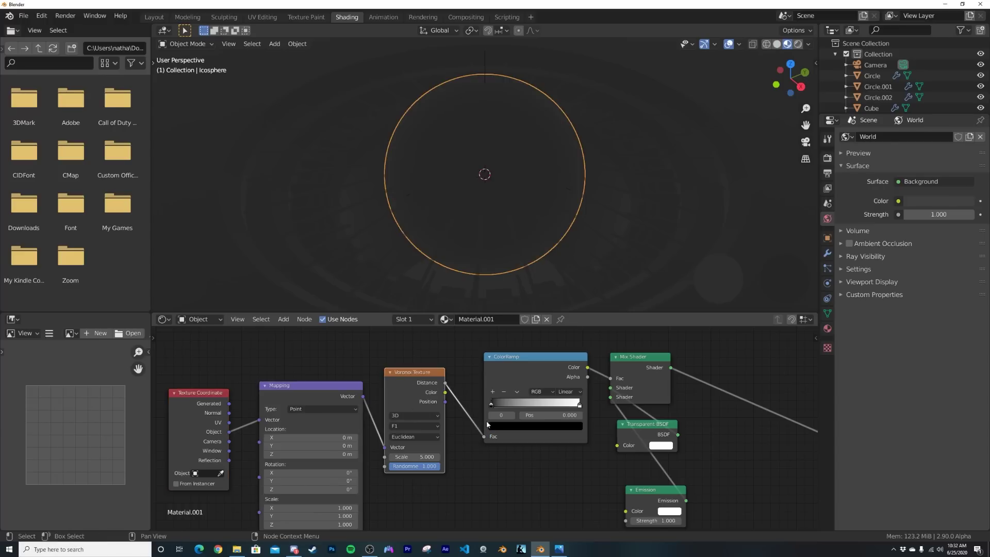
Set the Voronoi Texture's feature output to Distance To Edge
left_click(412, 438)
left_click(408, 426)
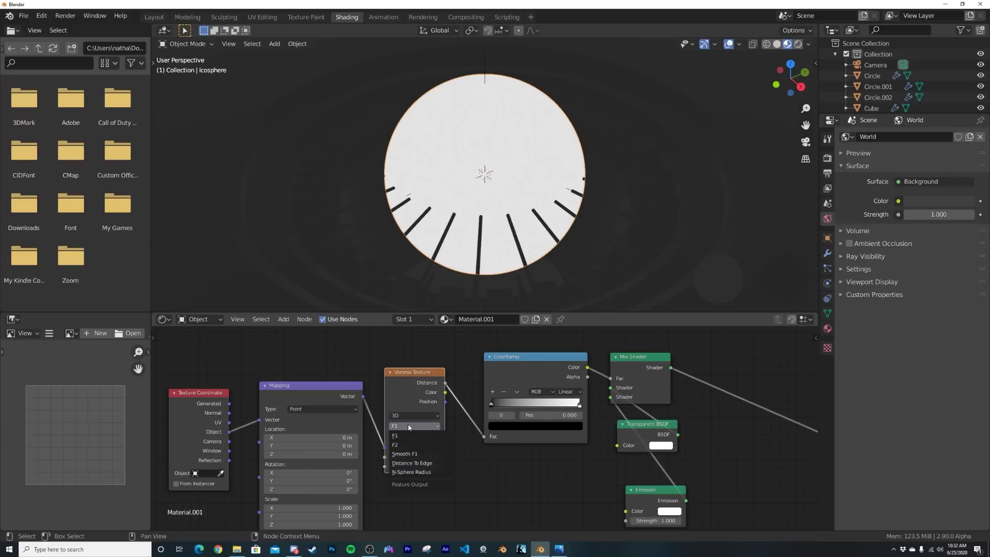
left_click(423, 464)
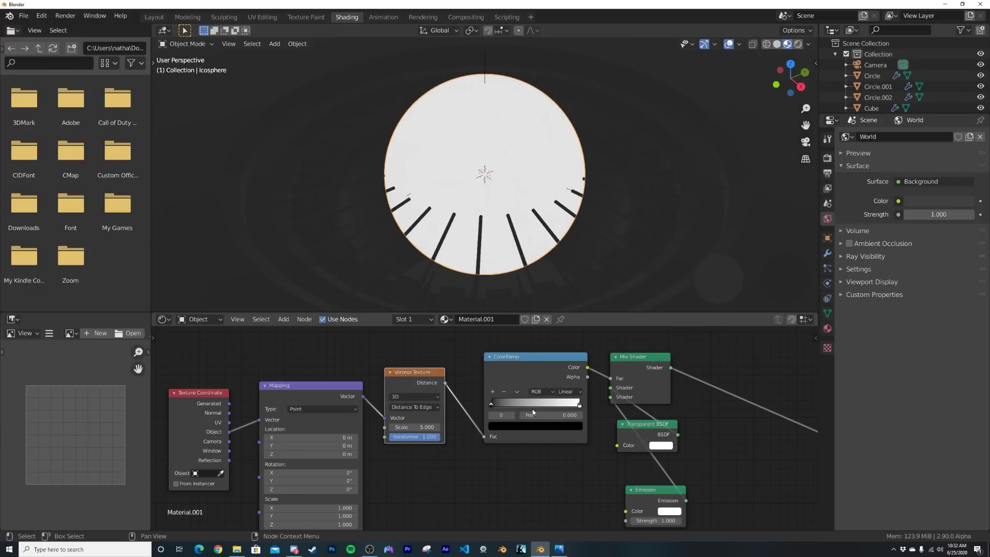
Flip the ColorRamp and move its stops close together, with the black stop at 0.013, for thin white cell lines
mouse_move(491, 406)
left_mouse_down()
mouse_move(529, 400)
mouse_move(494, 405)
mouse_move(505, 404)
left_mouse_up()
left_click(517, 393)
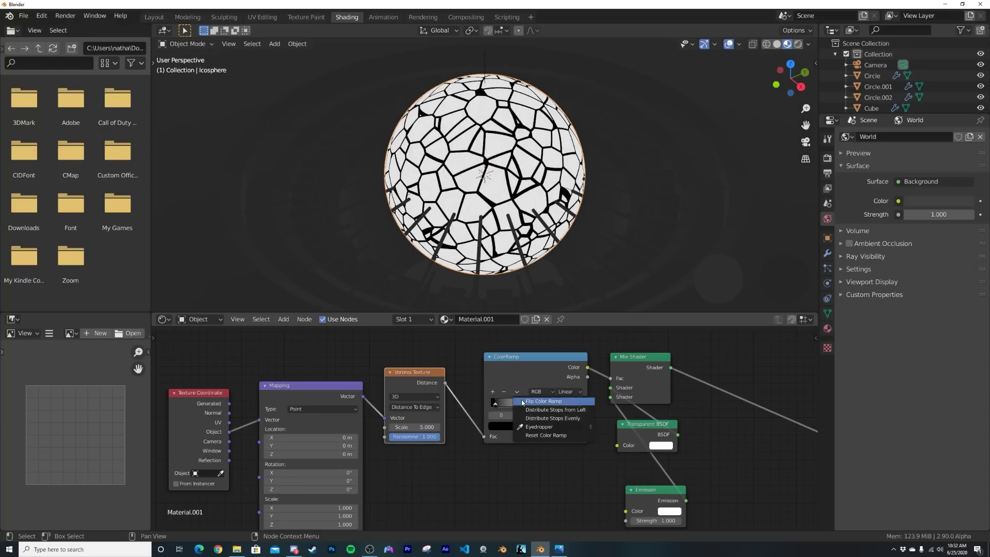
left_click(514, 403)
mouse_move(576, 406)
left_mouse_down()
mouse_move(547, 406)
mouse_move(581, 406)
left_mouse_up()
left_click_drag(495, 406, 473, 410)
left_click_drag(581, 406, 488, 406)
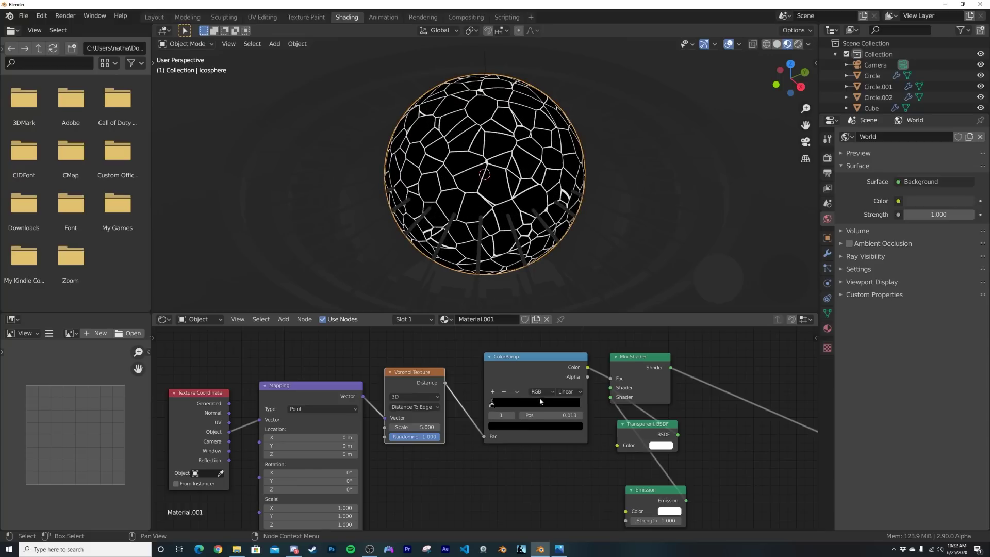
scroll(500, 173, "up", 8)
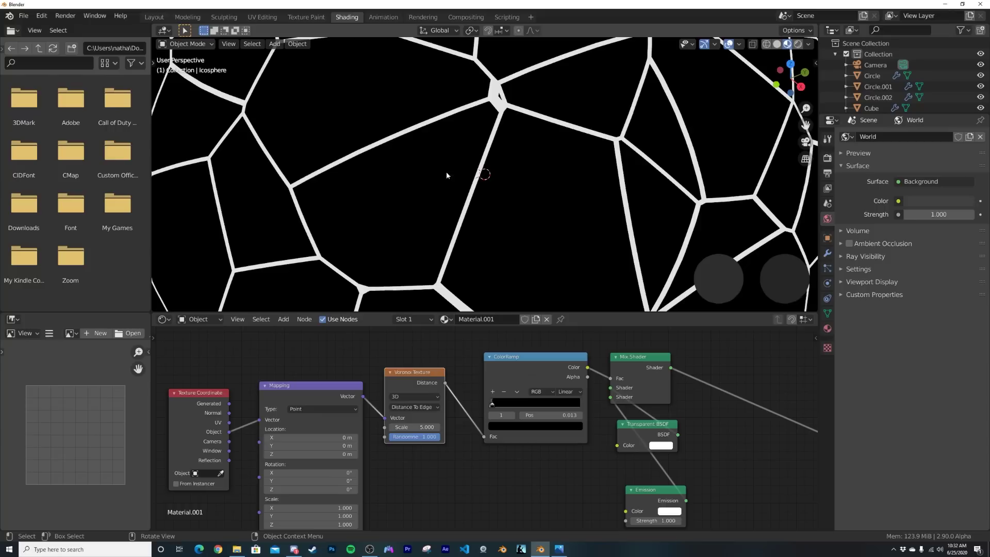
Move the Texture Coordinate node away from the Mapping node and insert a Noise Texture between them using its Color output
middle_click_drag(232, 369, 518, 371)
left_click_drag(501, 396, 289, 396)
key("shift+a")
left_click(419, 389)
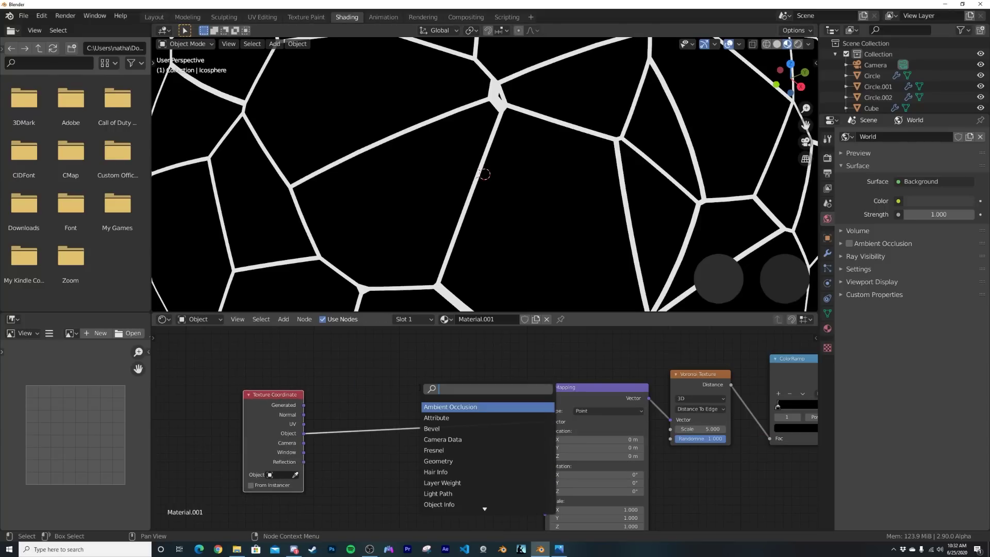
type("no")
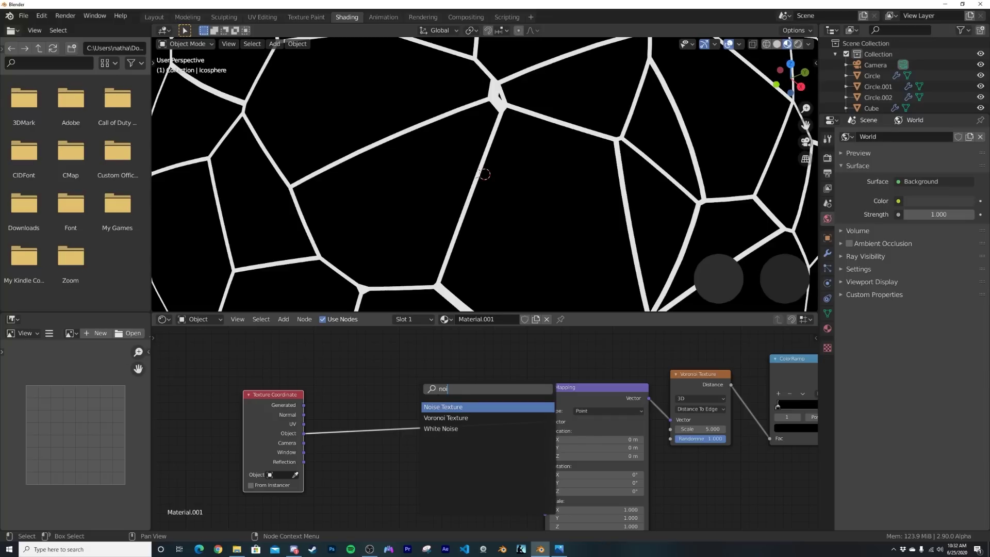
type("i")
key("Return")
left_click(422, 410)
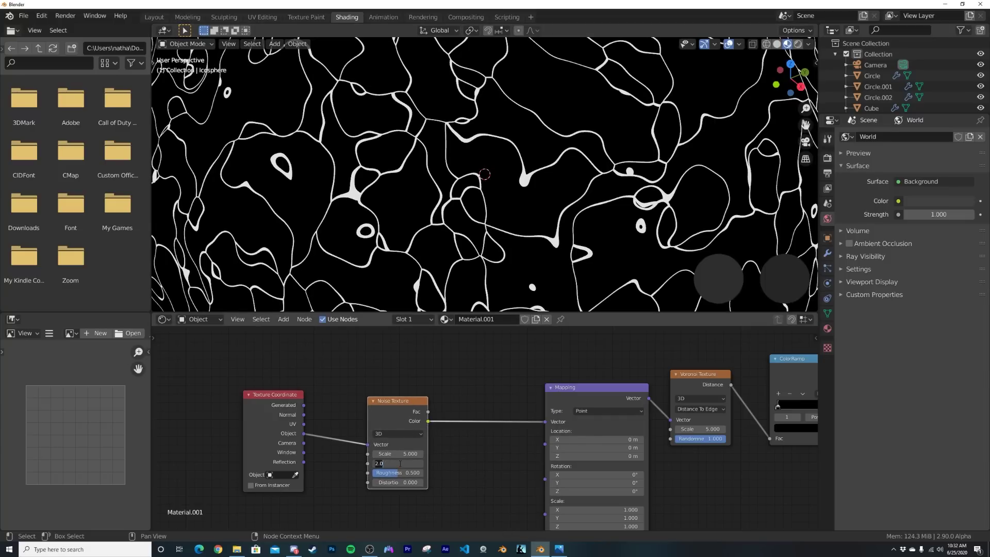
Set the Noise Texture's Detail to 12
type("12")
key("Return")
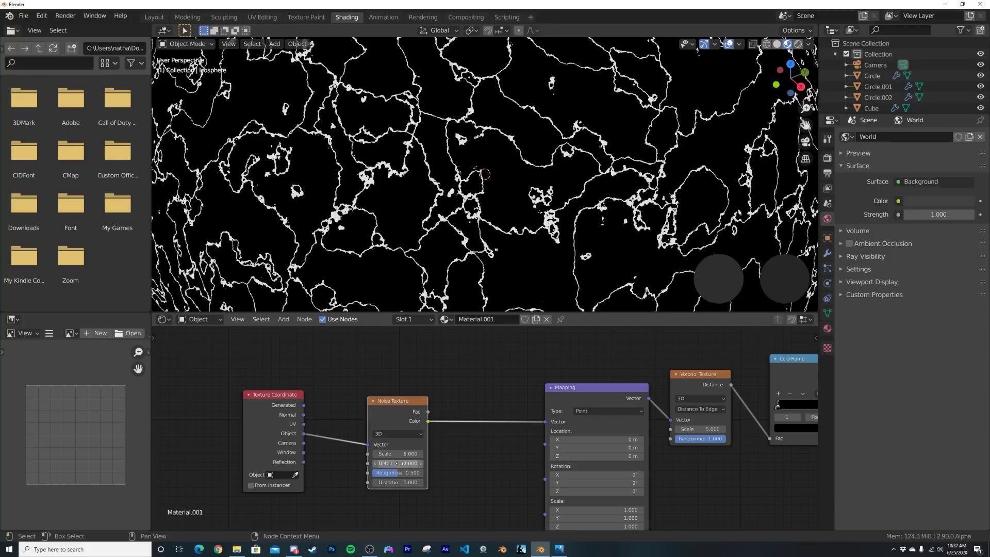
scroll(485, 200, "down", 4)
scroll(485, 200, "up", 3)
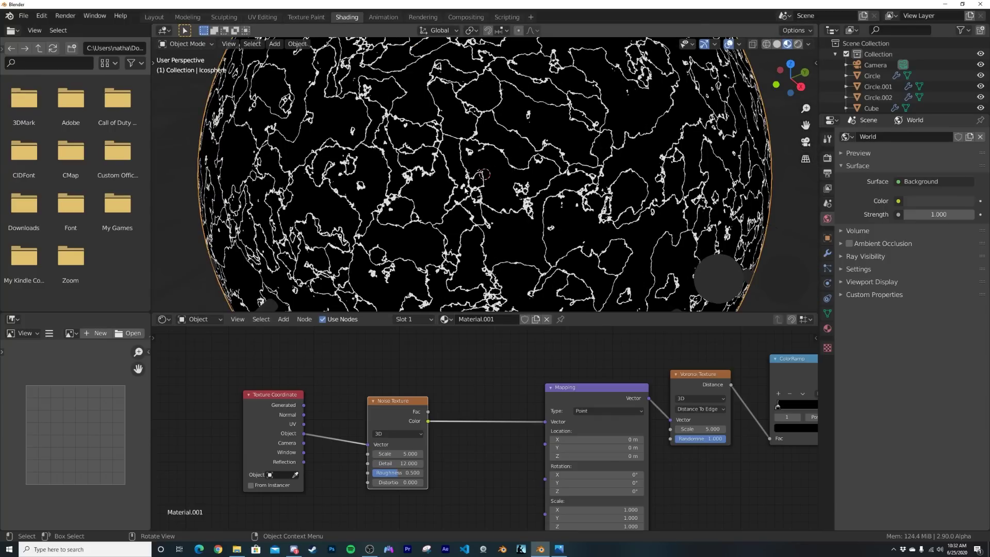
Insert a MixRGB node between the Noise Texture and Mapping, with noise color in Color1 and Object coordinates in Color2
key("shift+a")
left_click(470, 363)
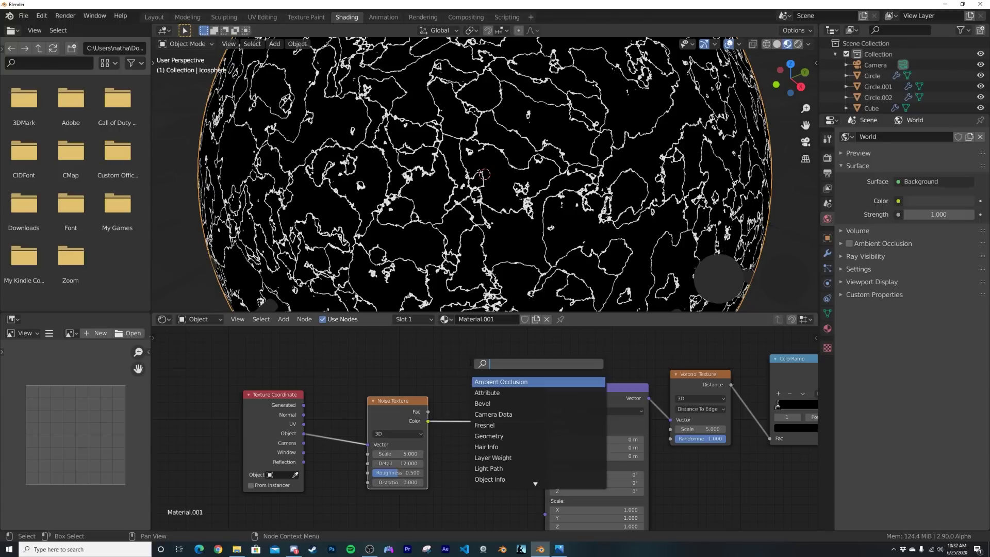
type("mix")
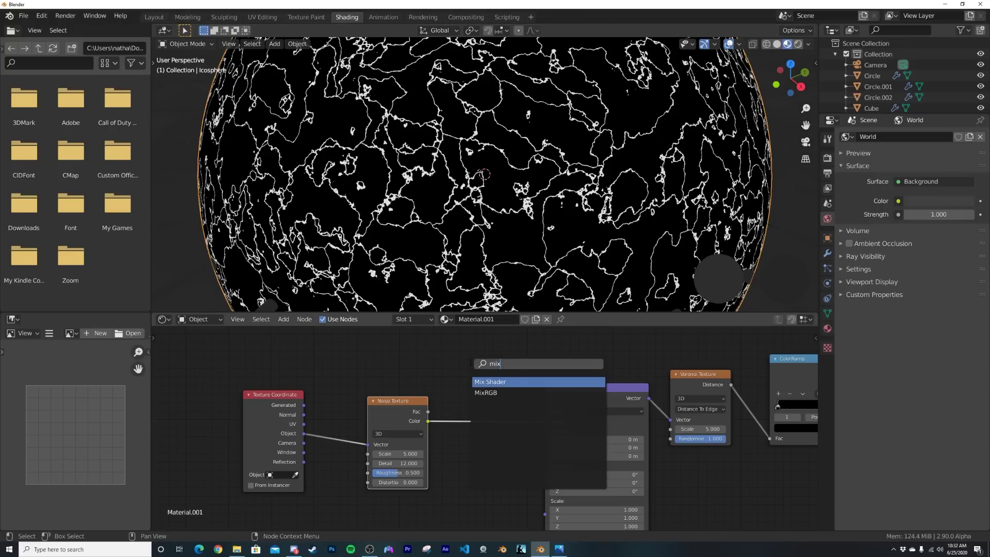
left_click(486, 393)
left_click(495, 407)
left_click_drag(304, 435, 316, 349)
left_click_drag(468, 456, 418, 407)
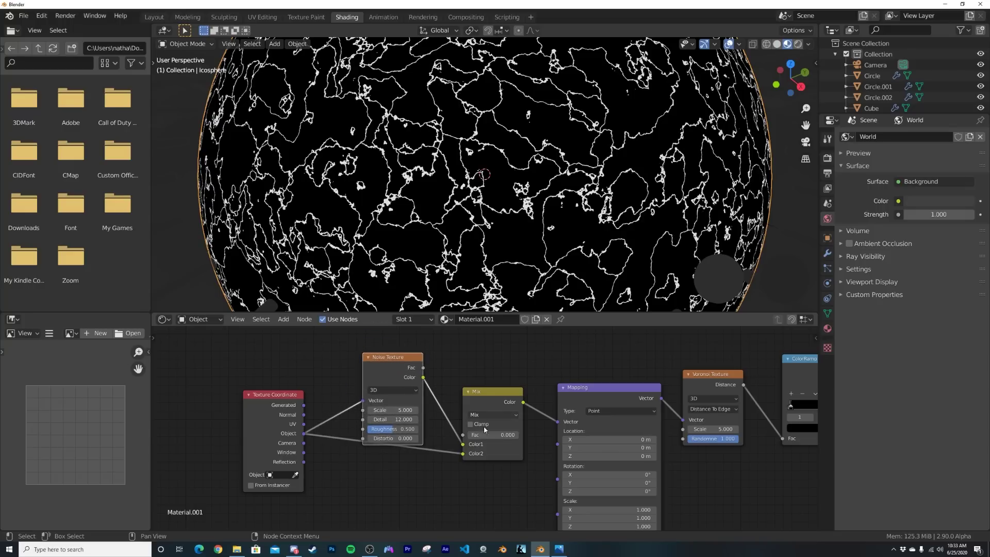
Set the MixRGB node's Fac to about 0.824 and reposition the Noise and Voronoi Texture nodes
left_click_drag(484, 435, 536, 435)
left_click_drag(716, 398, 734, 388)
left_click_drag(392, 360, 394, 377)
left_click_drag(511, 435, 503, 435)
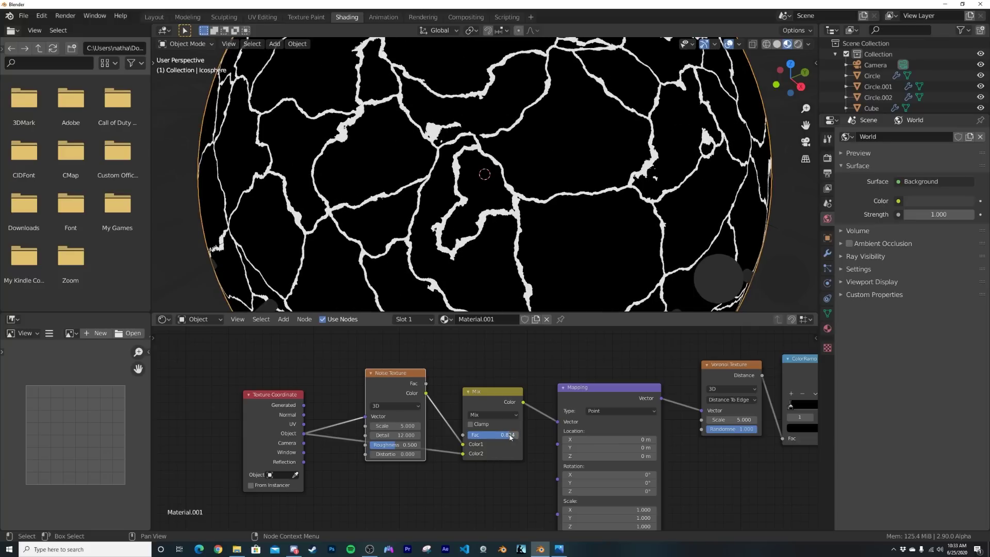
Switch the Voronoi Texture to 4D and set its W value to 1.840
middle_click_drag(510, 430, 347, 443)
scroll(489, 161, "down", 2)
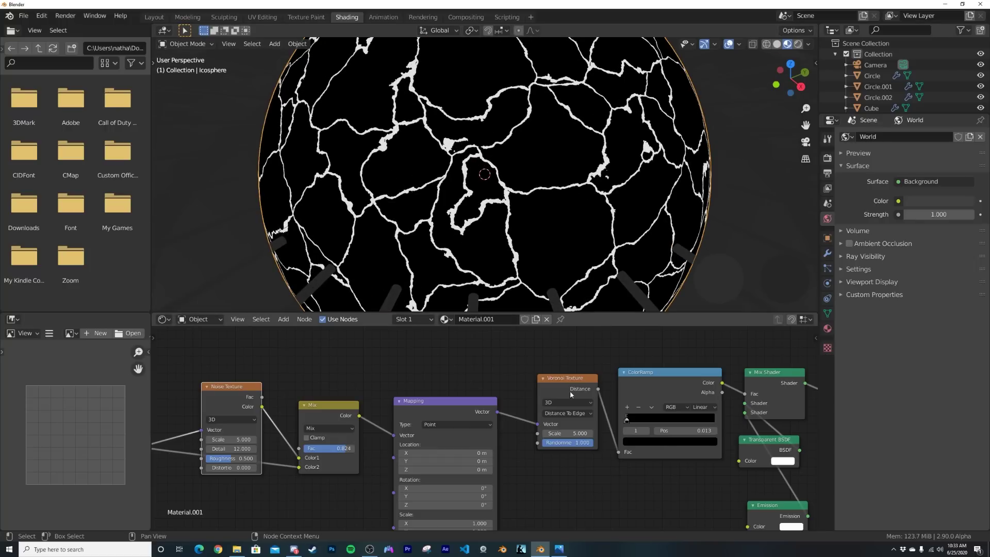
left_click(566, 403)
left_click(565, 437)
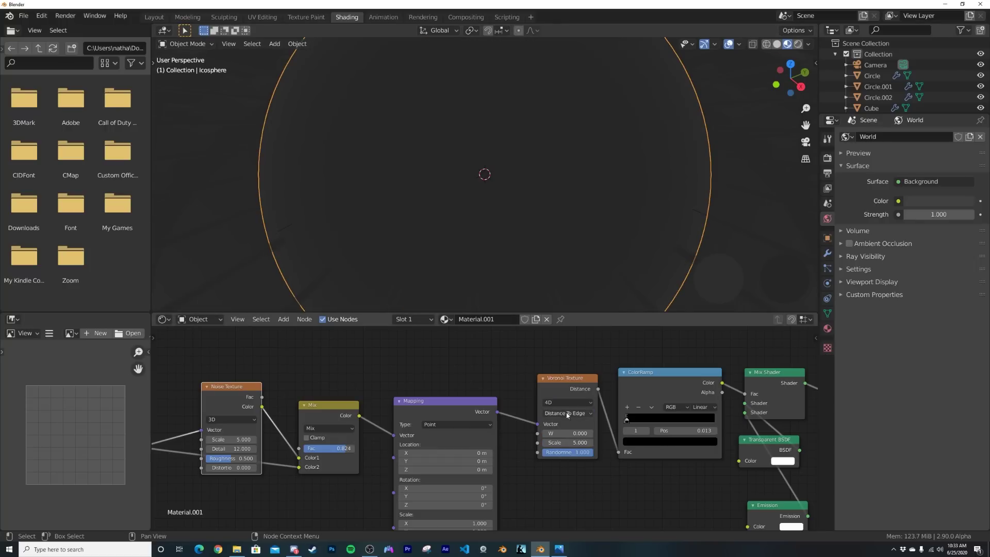
left_click_drag(567, 433, 608, 434)
Keep the icosphere selected and switch the render engine to Eevee
middle_click_drag(608, 434, 367, 432)
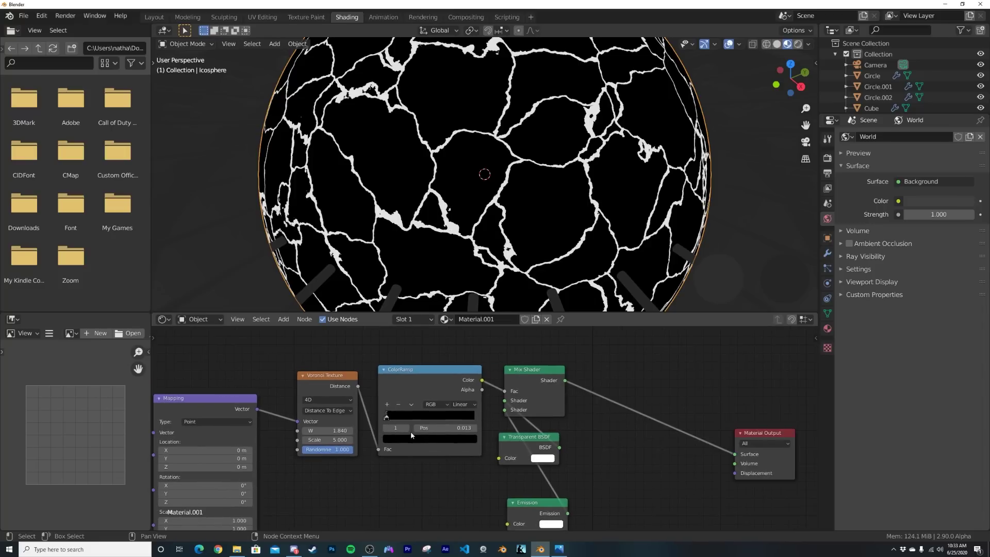
left_click(536, 231)
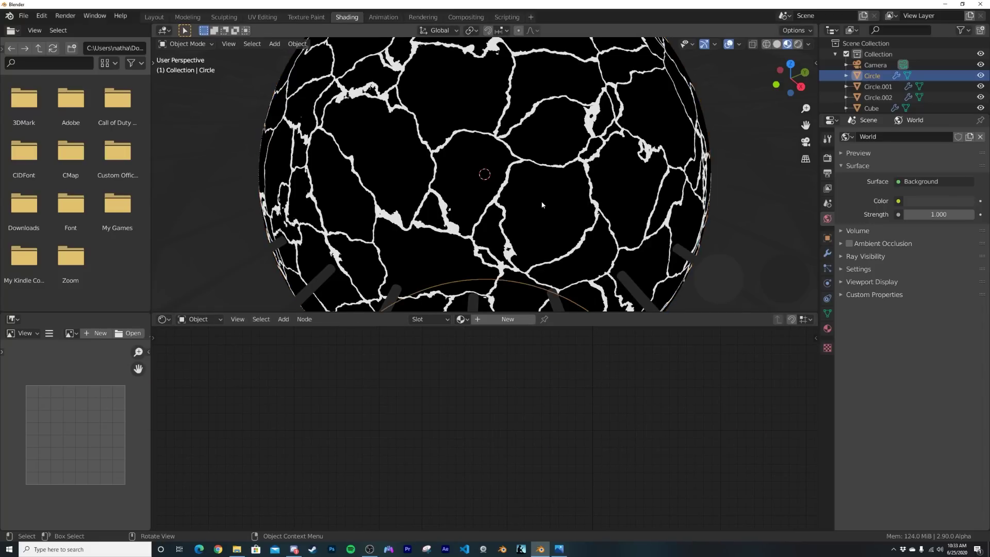
left_click(585, 156)
left_click(828, 329)
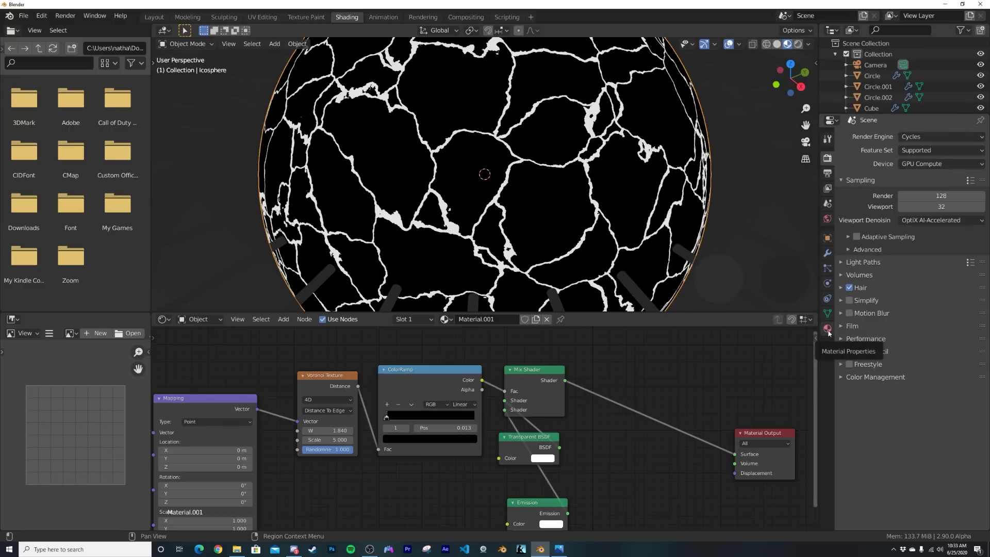
left_click(827, 330)
left_click(828, 158)
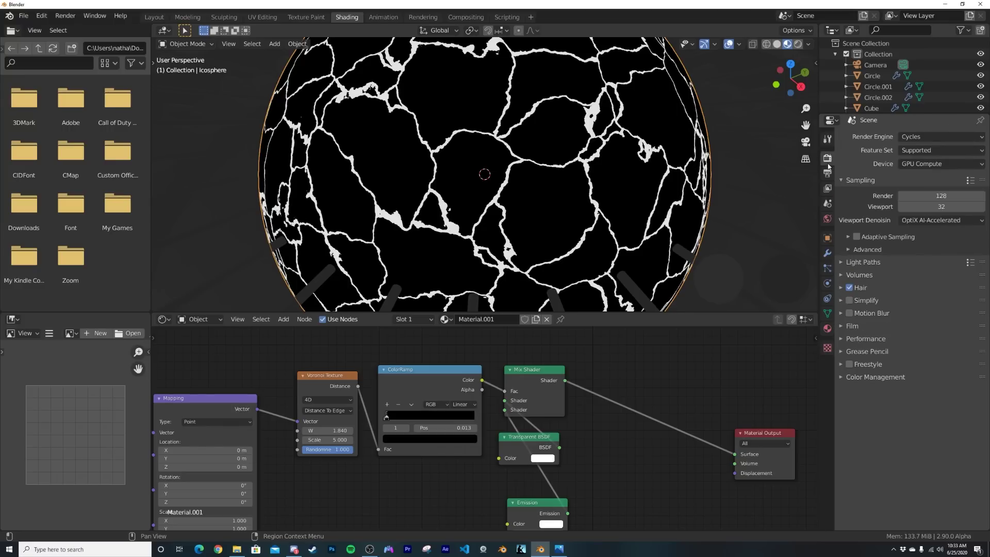
left_click(928, 137)
left_click(914, 151)
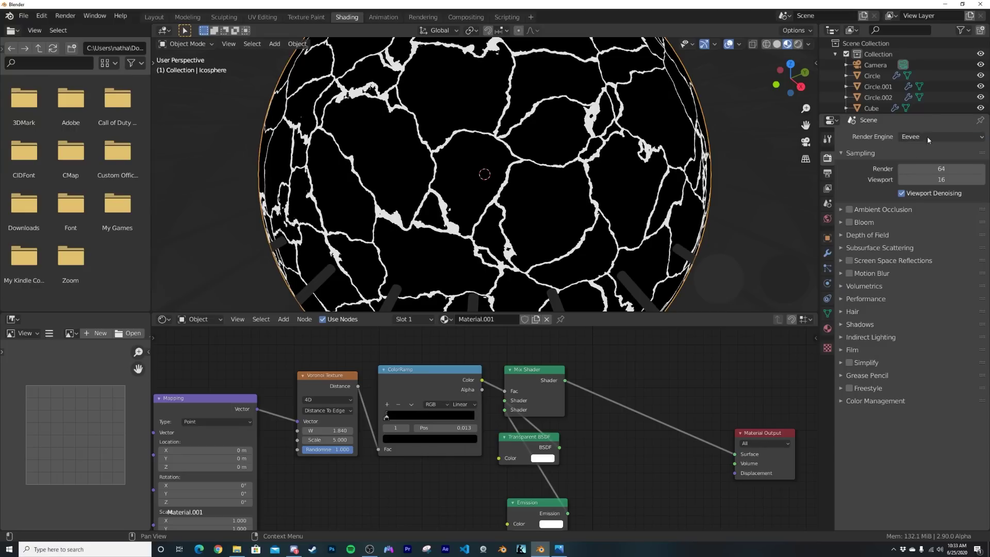
Set the icosphere material's Blend Mode to Alpha Blend and check its transparency from another angle
left_click(827, 329)
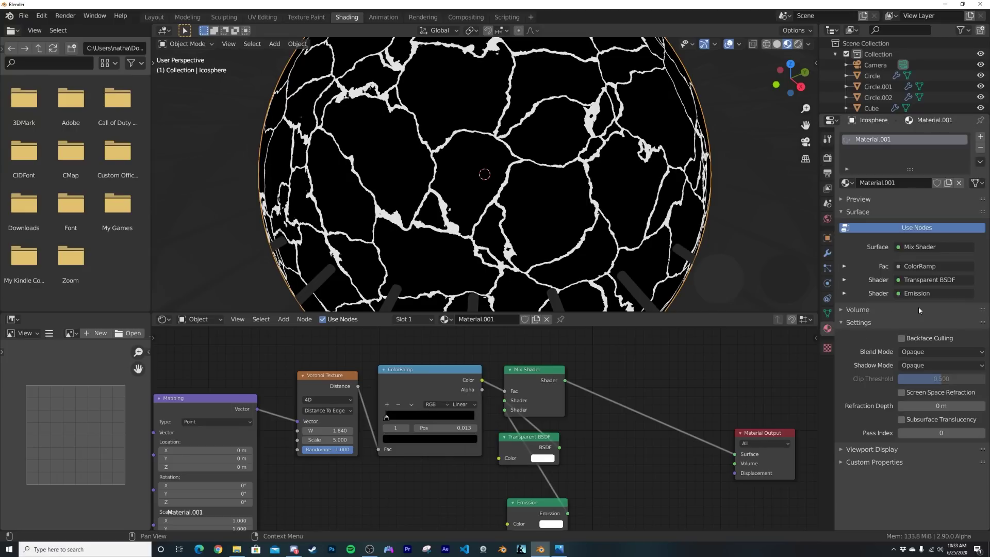
left_click(933, 352)
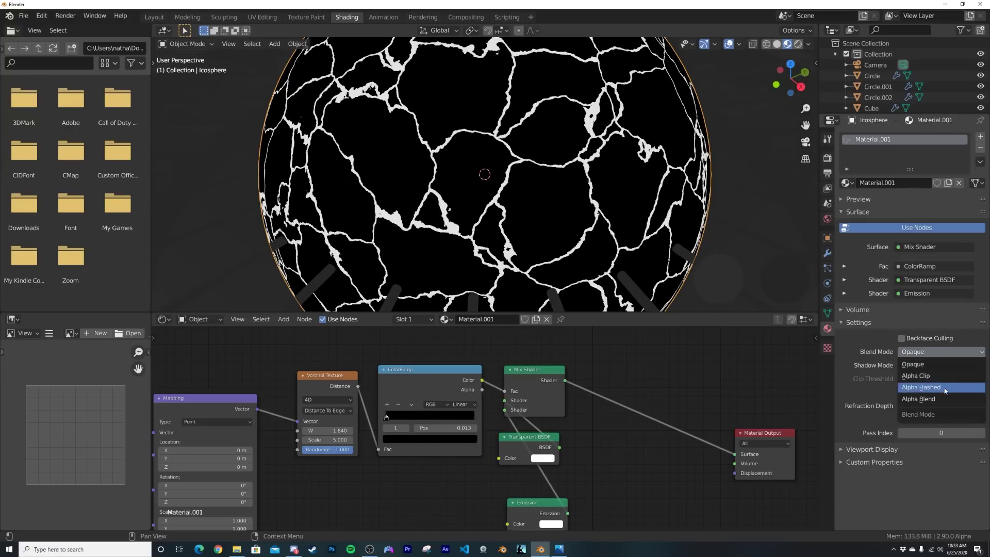
left_click(938, 400)
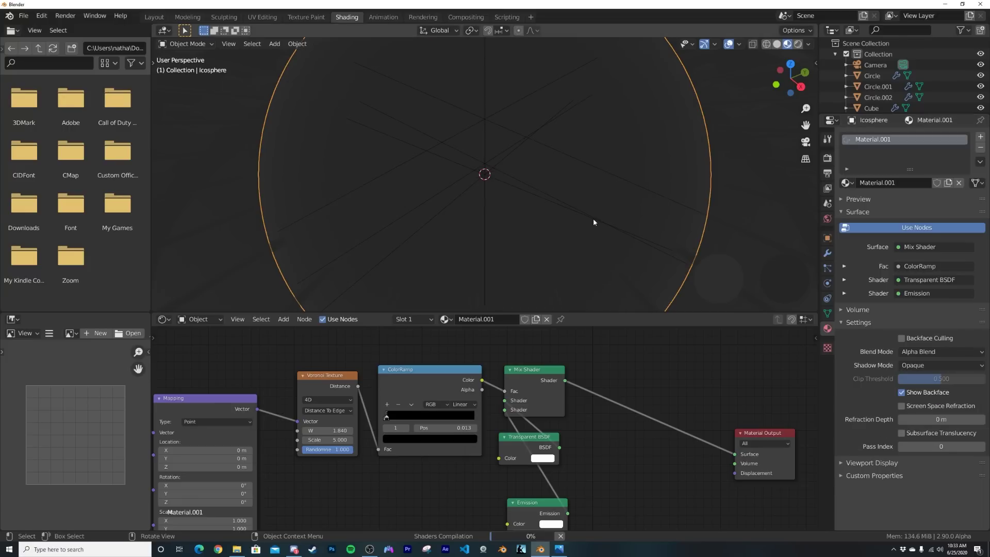
middle_click_drag(594, 222, 542, 202)
middle_click_drag(445, 199, 467, 203)
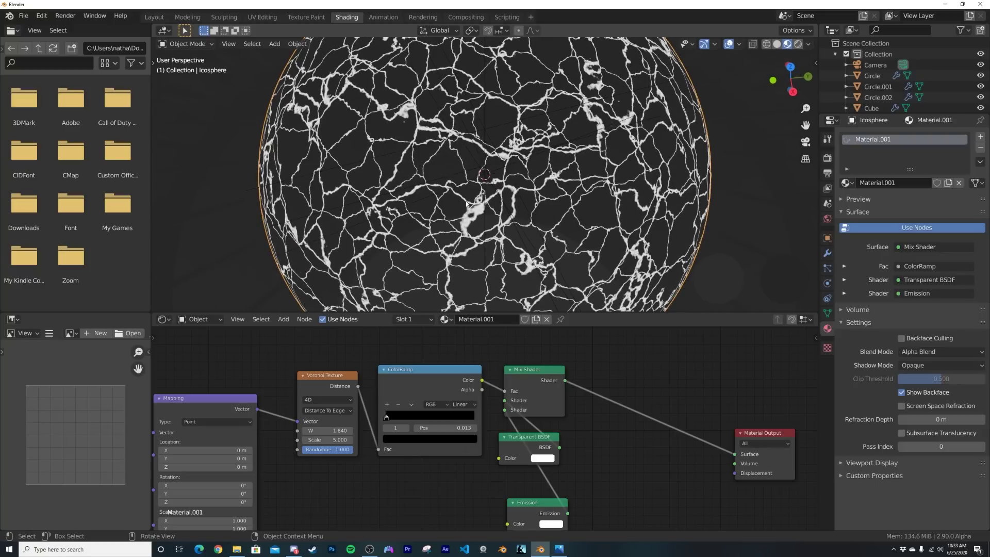
Switch the render engine back to Cycles
left_click(827, 158)
left_click(941, 137)
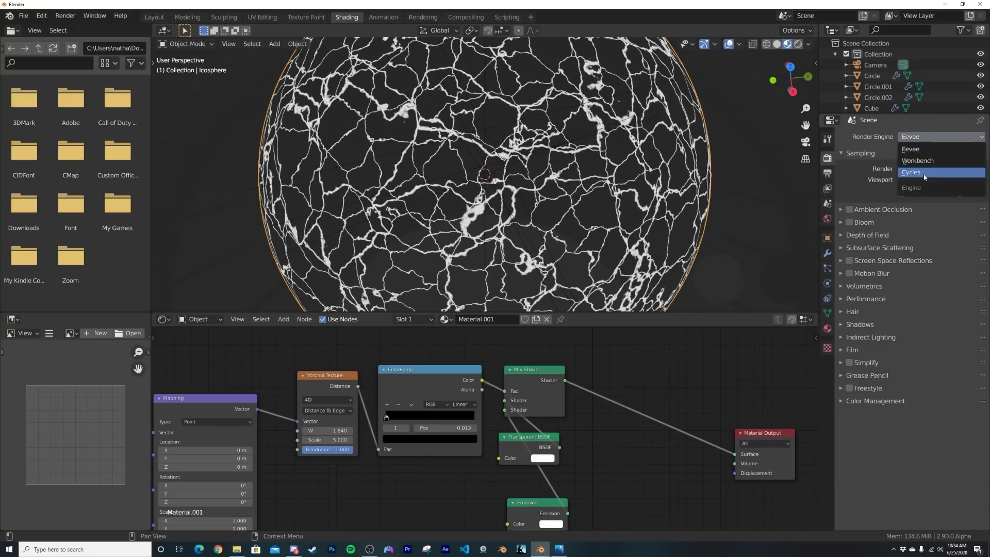
left_click(925, 175)
left_click(544, 459)
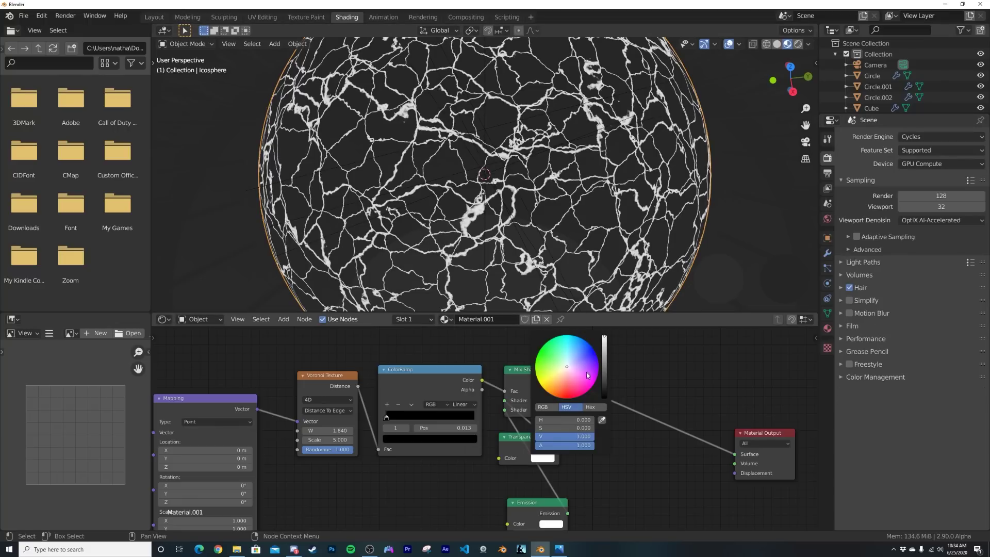
left_click(574, 367)
key("ctrl+z")
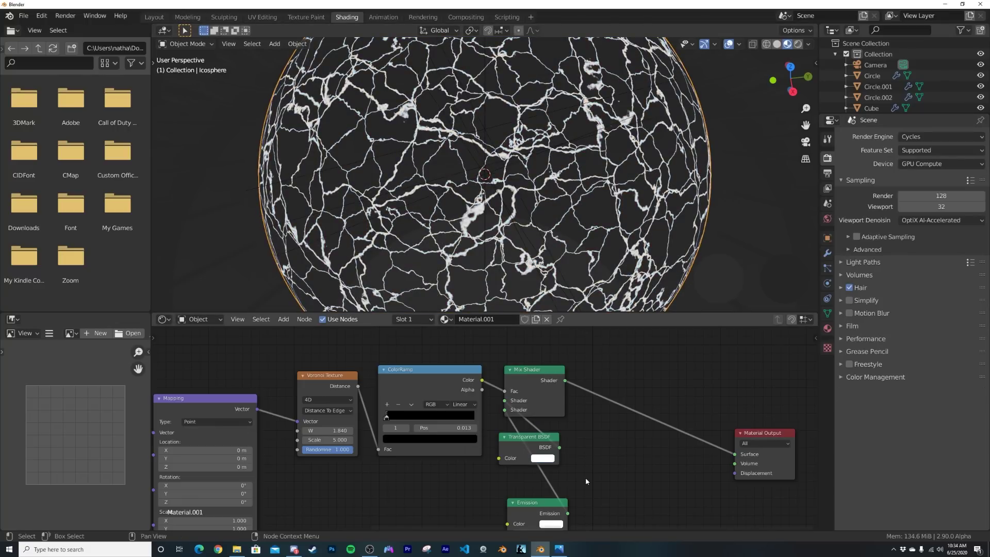
Set the Emission node's color to light blue and its strength to 50
middle_click_drag(586, 477, 595, 387)
left_click(562, 433)
left_click_drag(597, 350, 591, 328)
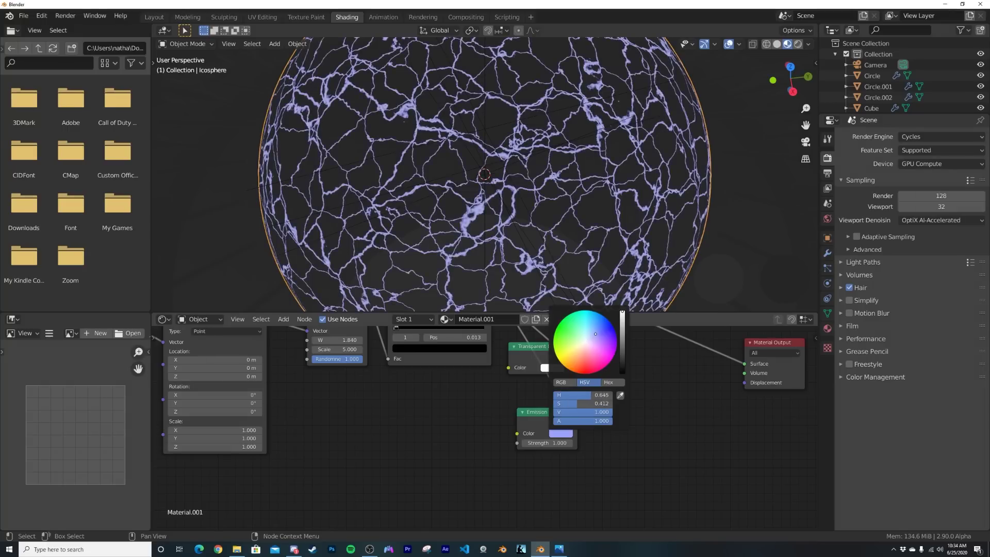
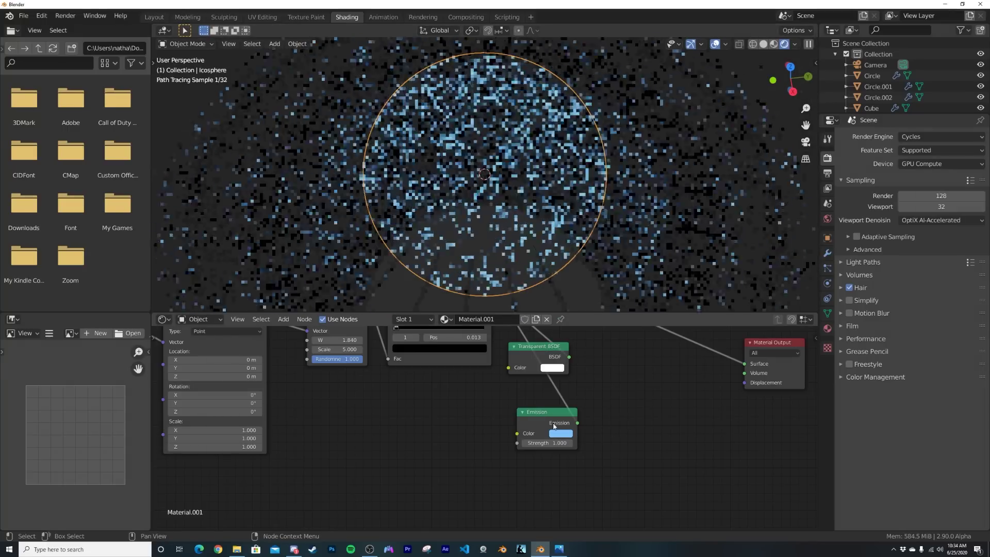
left_click(547, 443)
type("50")
key("Return")
scroll(610, 237, "down", 2)
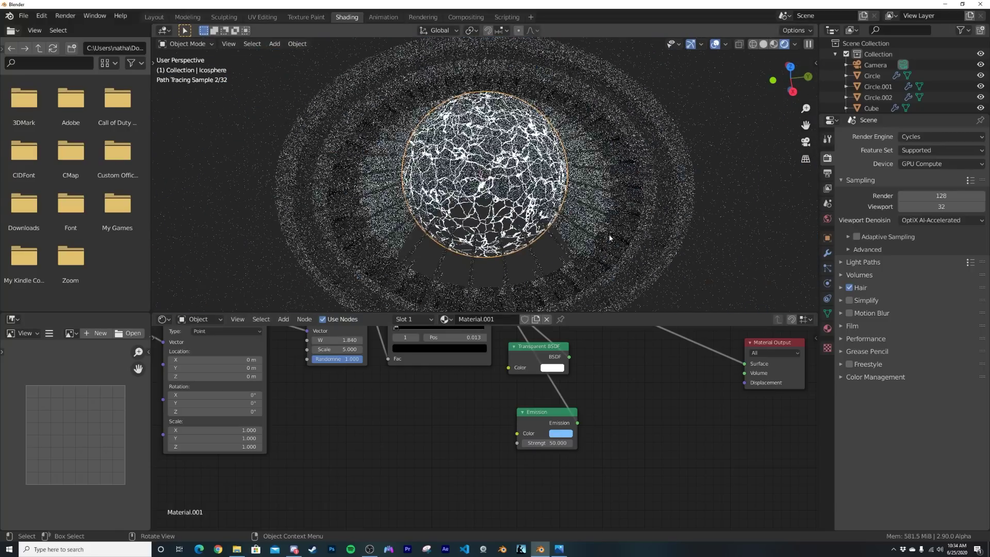
Switch the viewport to solid shading and select the Circle object around the sphere
key("z")
left_click(579, 175)
left_click(508, 157)
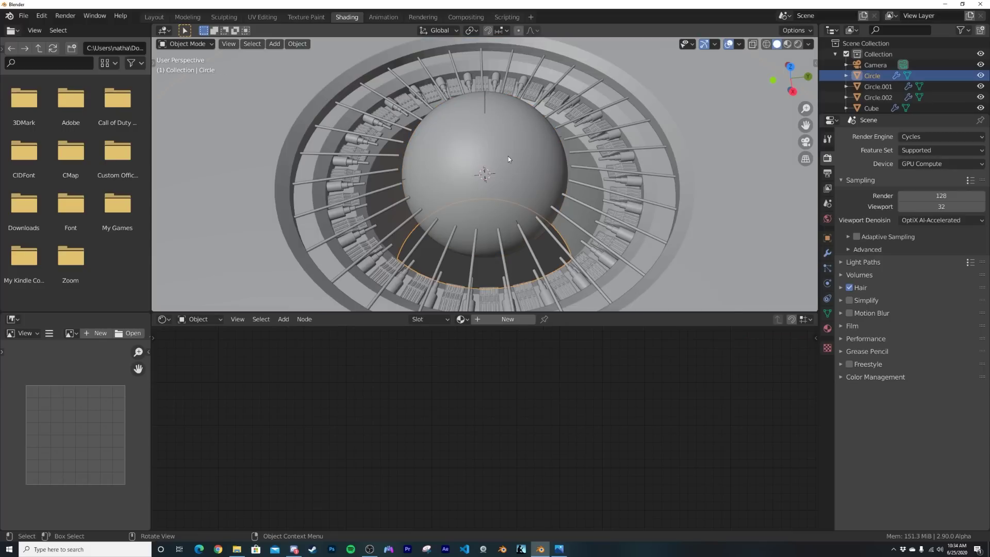
Duplicate the icosphere in place and scale the copy up slightly so it encloses the original
left_click(508, 156)
scroll(517, 159, "up", 2)
key("shift+d")
right_click(535, 158)
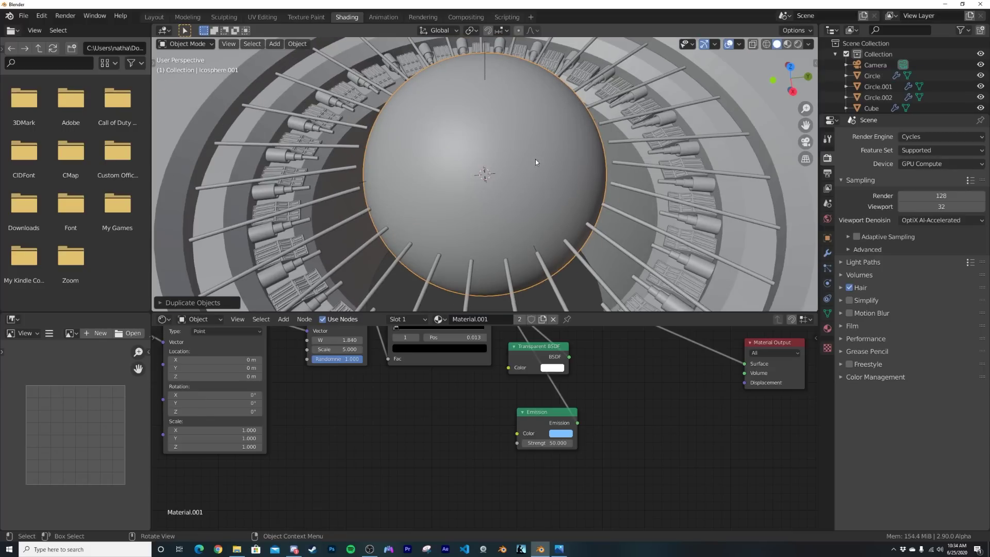
key("s")
left_click(572, 161)
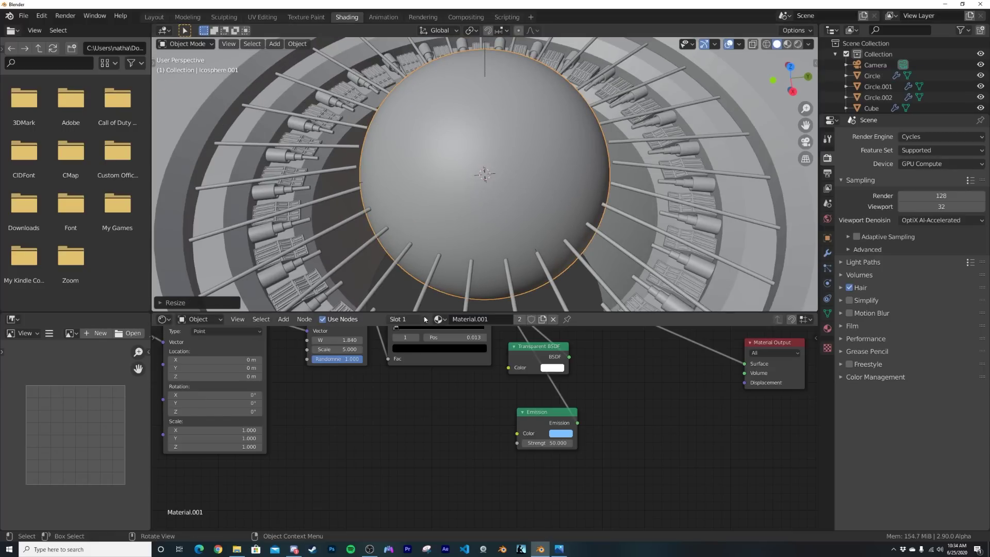
Replace the outer icosphere's shared material with a new one and set its Transmission to 1.000
left_click(827, 328)
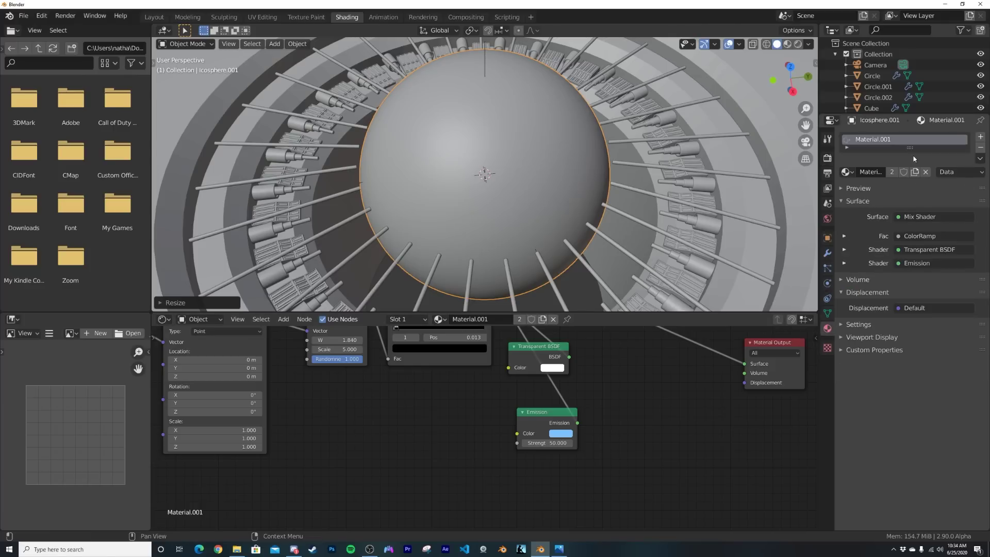
left_click(980, 148)
left_click(888, 175)
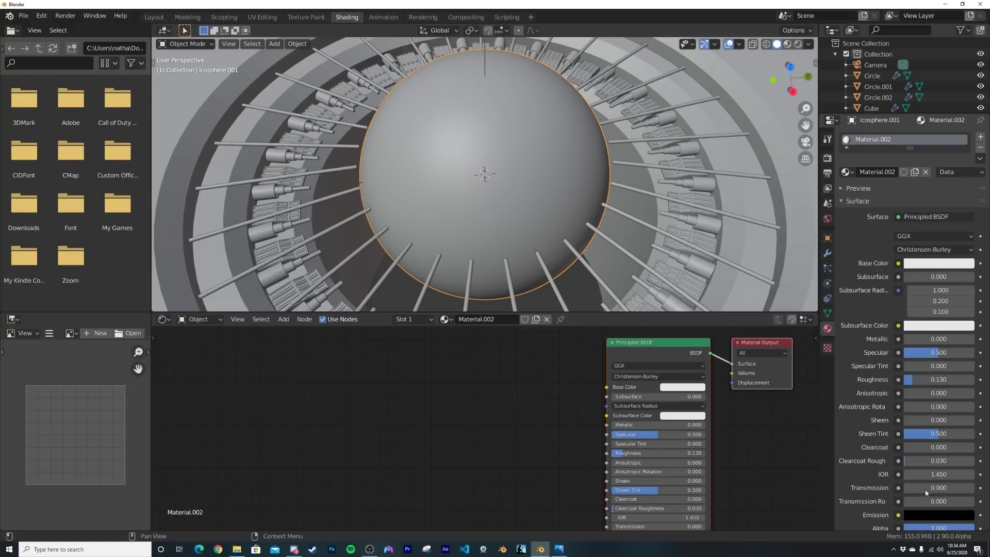
left_click_drag(913, 488, 974, 488)
Switch the viewport to rendered shading and set viewport denoising to None
key("z")
left_click(448, 108)
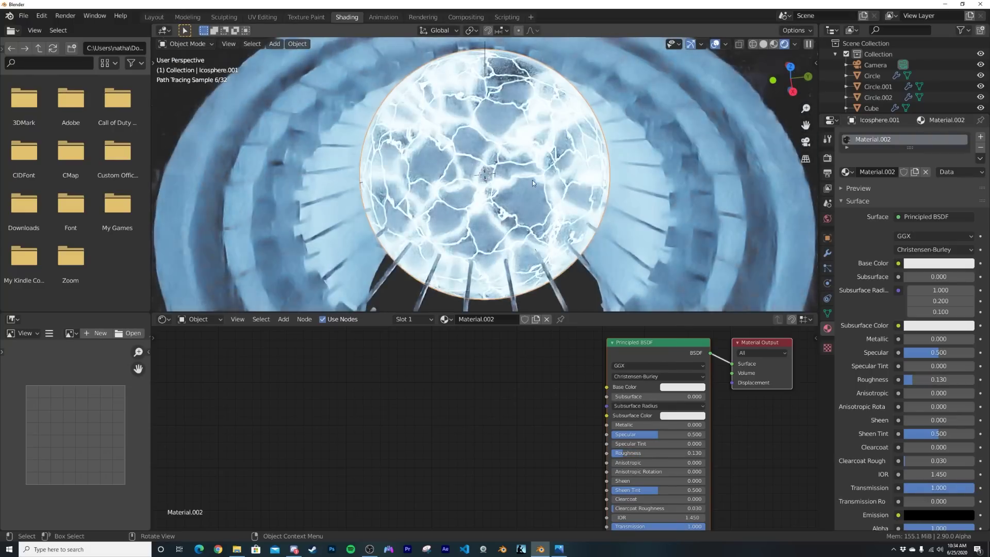
left_click(828, 158)
left_click(915, 220)
left_click(913, 243)
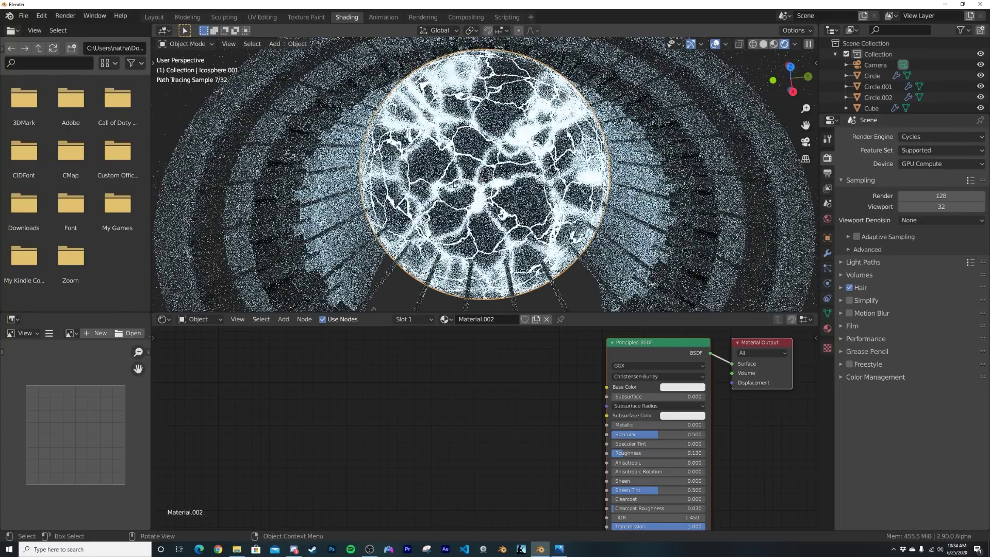
scroll(486, 175, "up", 2)
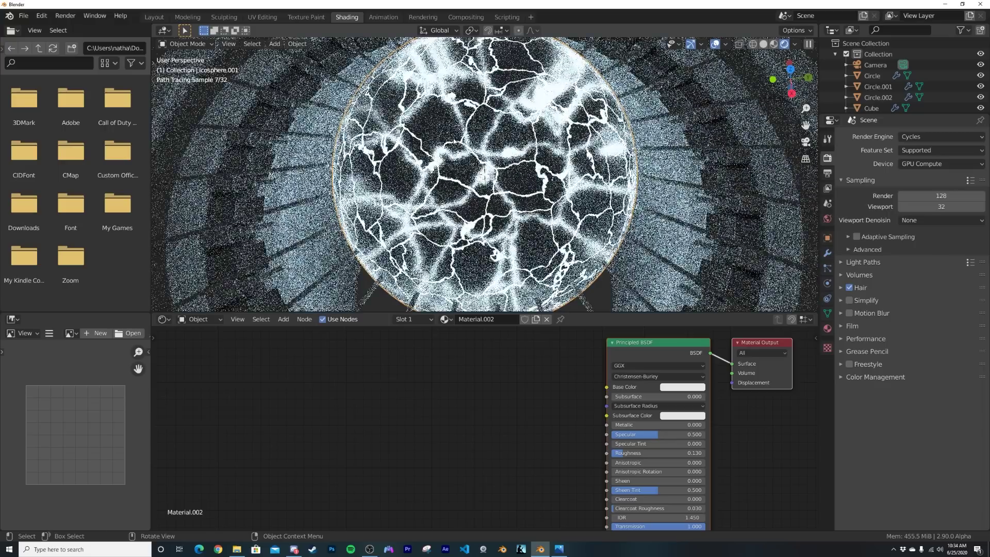
Lower the outer icosphere material's Roughness to 0.060
left_click(578, 263)
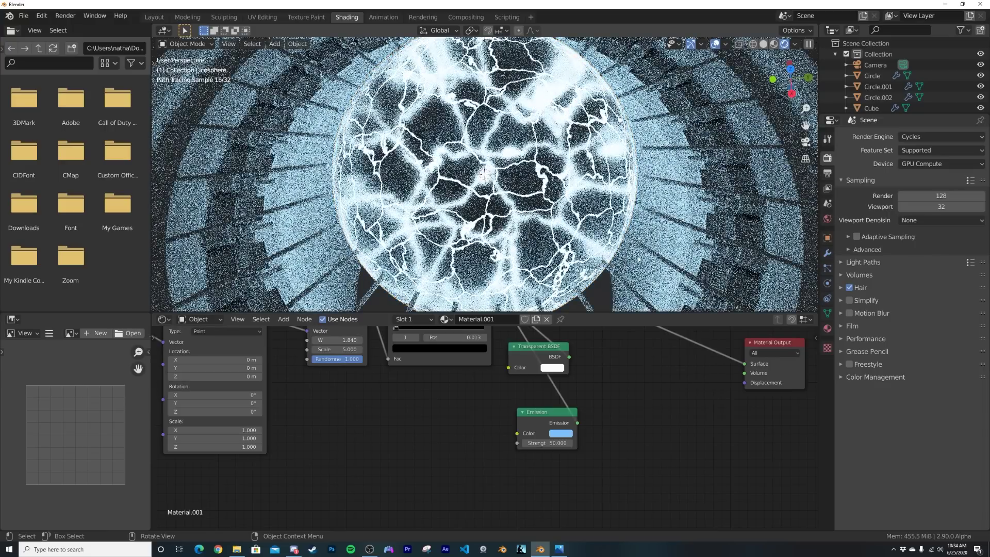
left_click(594, 296)
left_click_drag(660, 462, 658, 453)
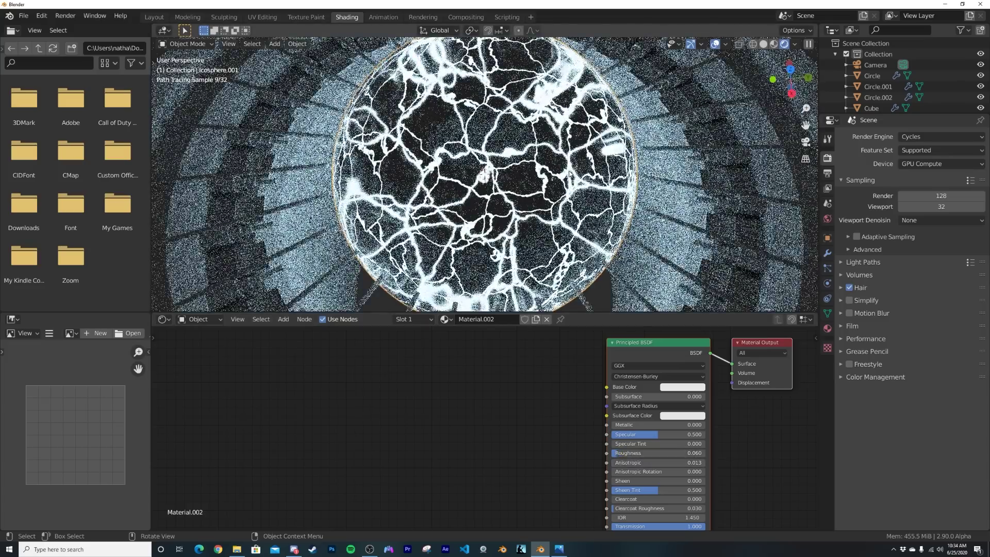
scroll(484, 175, "down", 3)
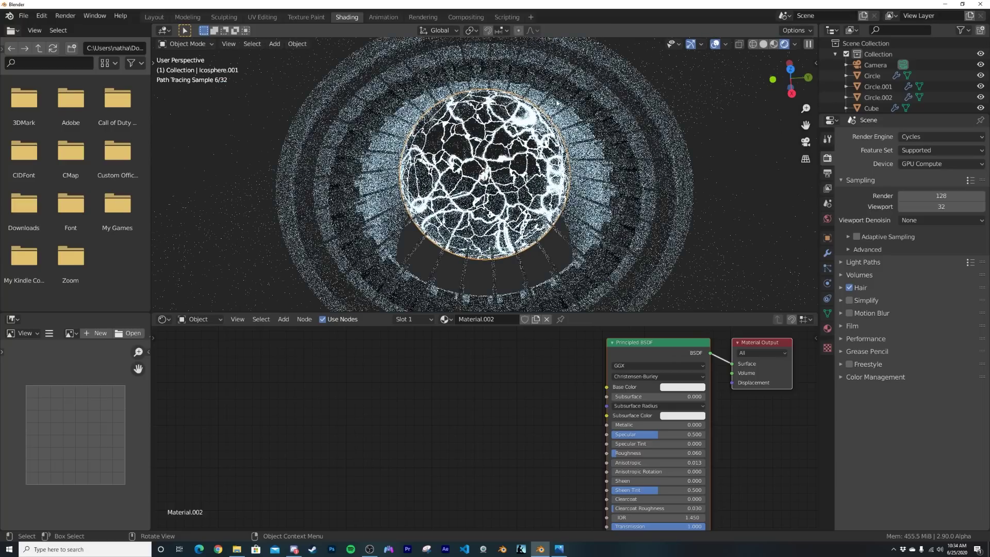
Switch to the Layout workspace and add a Bezier circle at the center of the sphere
left_click(155, 17)
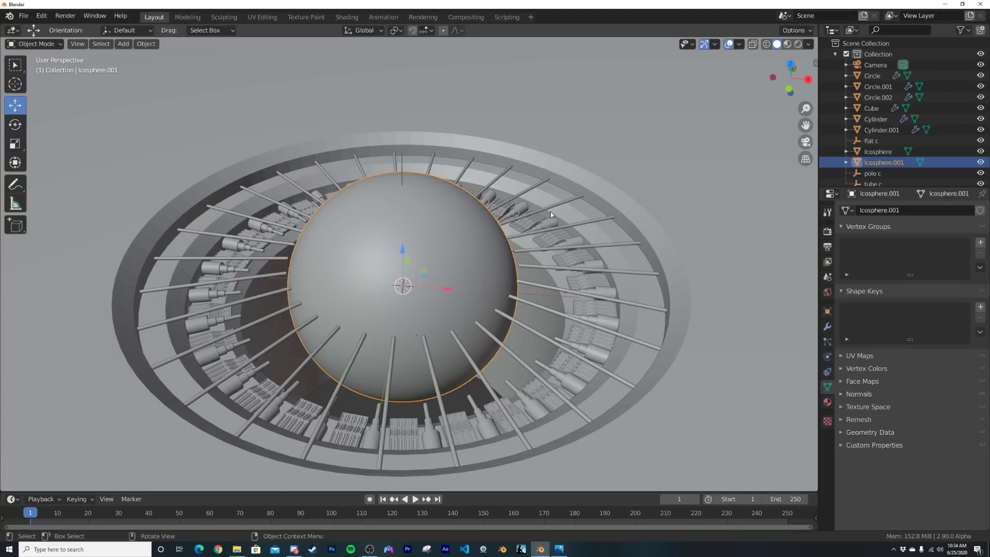
mouse_move(522, 233)
middle_mouse_down()
mouse_move(573, 227)
mouse_move(524, 236)
middle_mouse_up()
scroll(574, 227, "down", 2)
key("grave")
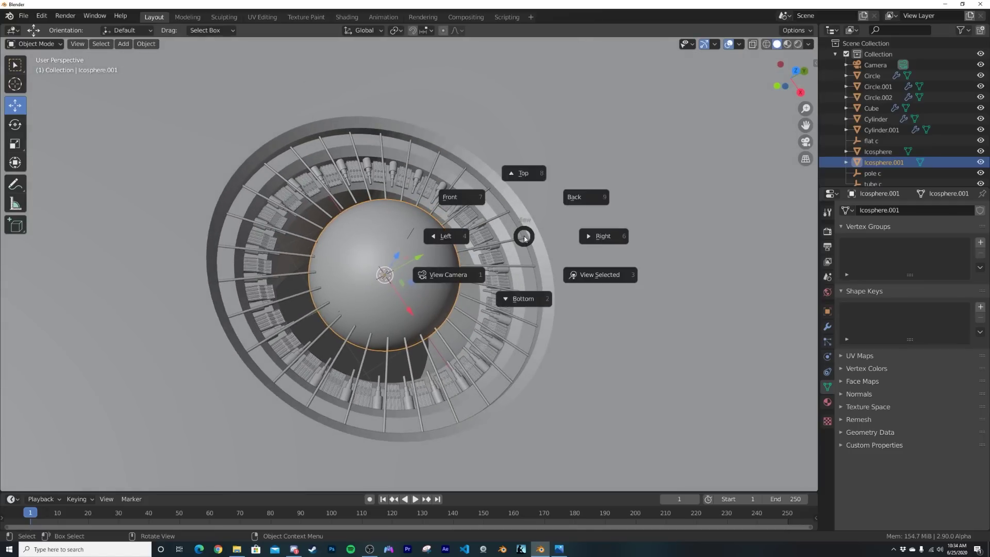
left_click(518, 190)
key("shift+a")
key("Escape")
middle_click_drag(476, 347, 428, 268)
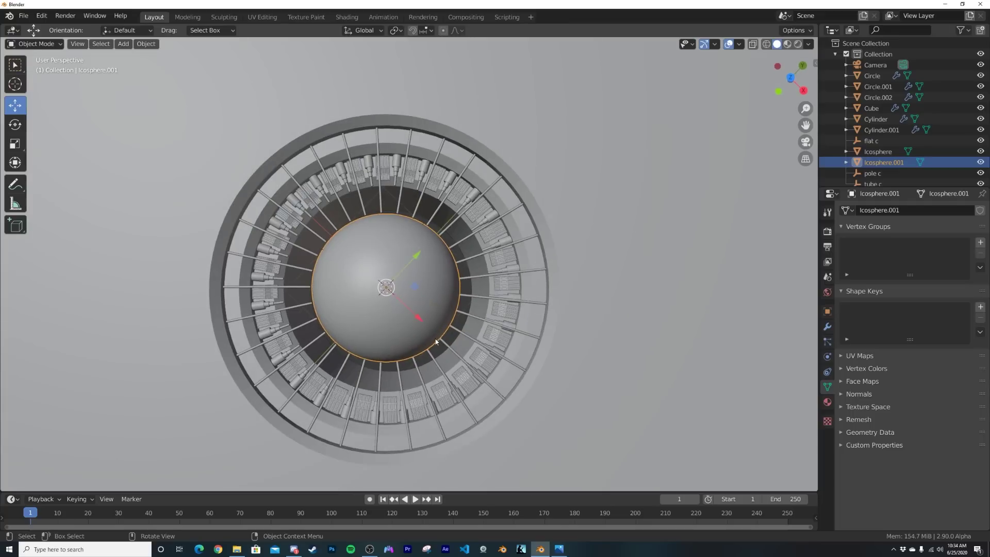
key("shift+a")
mouse_move(424, 272)
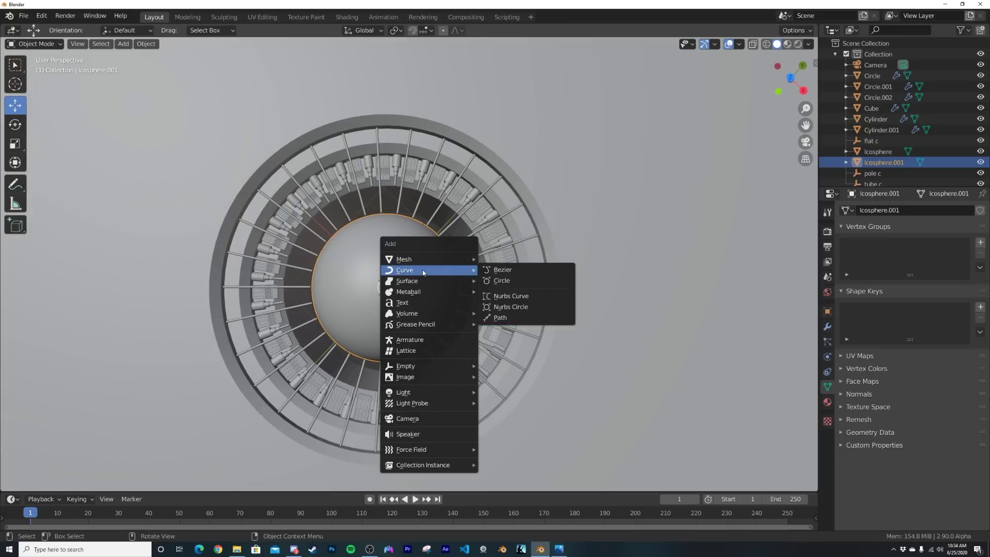
left_click(519, 281)
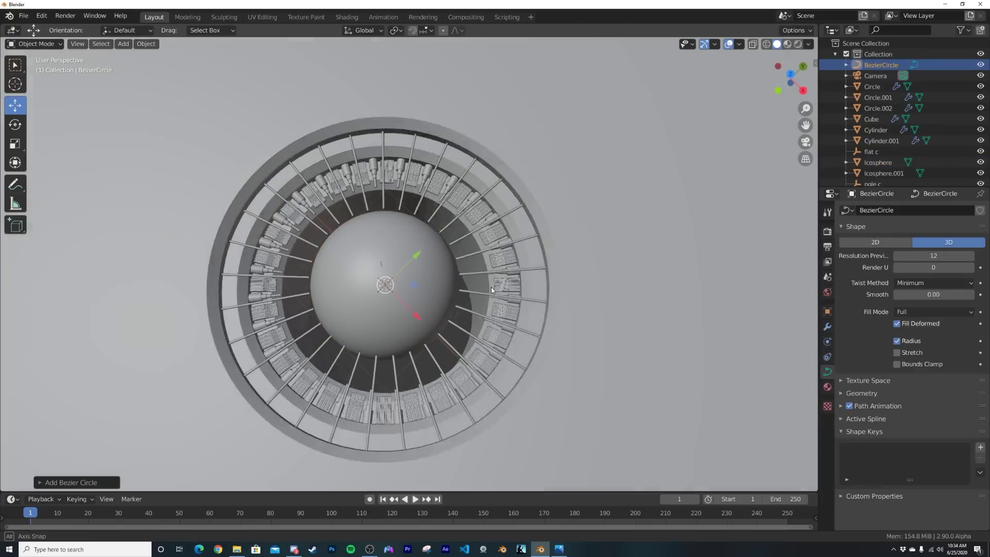
Set the Bezier circle's preview and render resolution to 64, using wireframe shading to inspect it before returning to solid
middle_click_drag(491, 286, 567, 211)
left_click(766, 45)
scroll(304, 273, "up", 5)
middle_click_drag(390, 250, 396, 209)
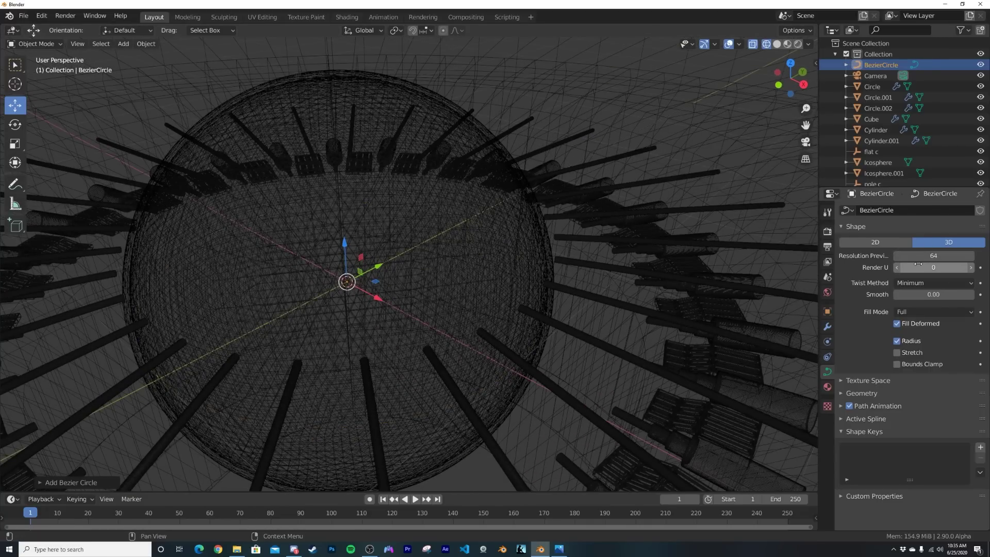
scroll(360, 340, "down", 5)
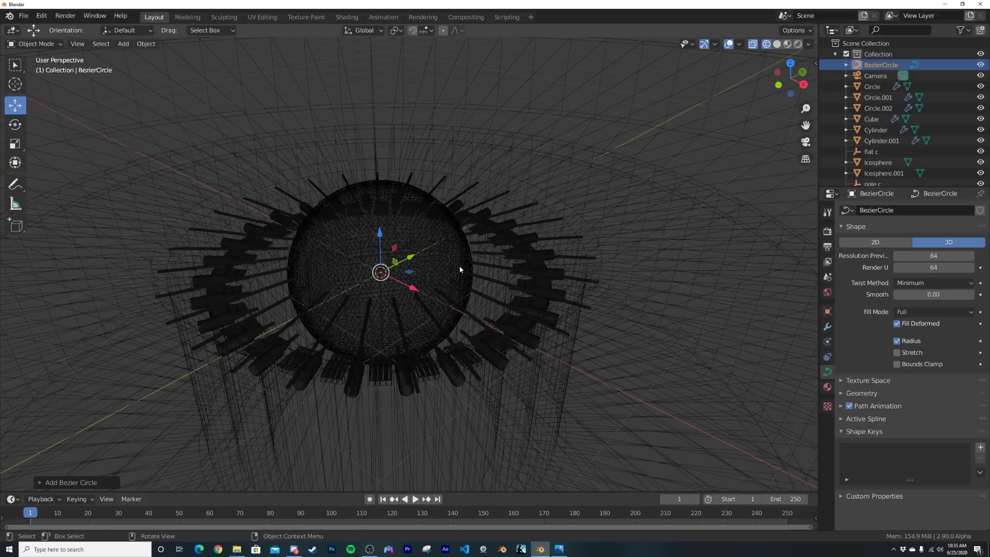
key("z")
left_click(525, 268)
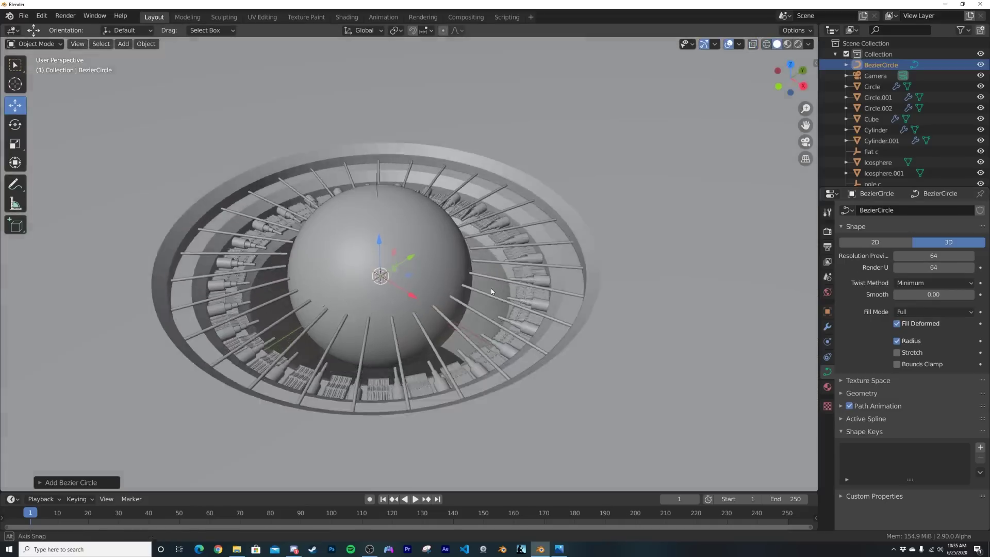
Scale the Bezier circle up around the sphere so it reaches the inner edge of the detail ring
middle_click_drag(491, 289, 496, 296)
key("s")
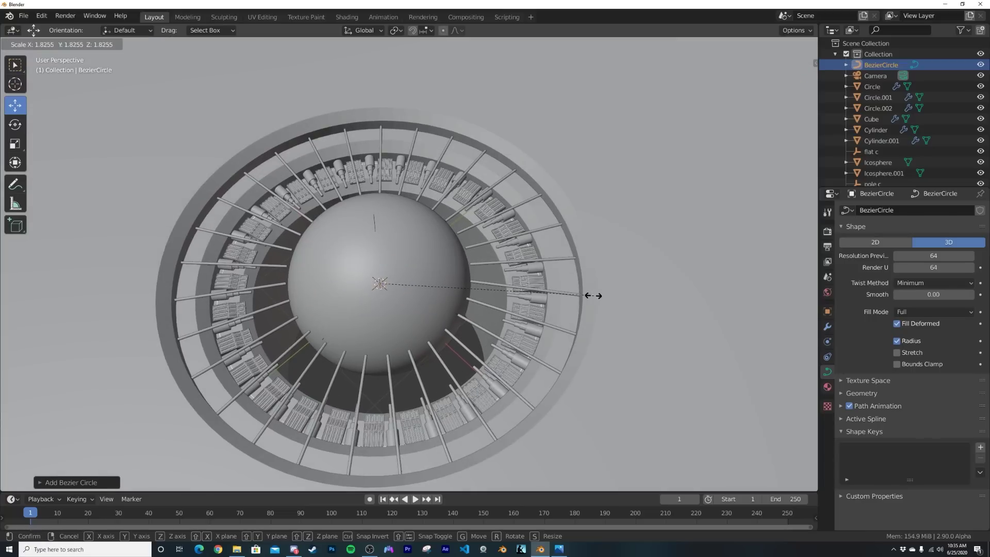
left_click(559, 295)
key("KP_Decimal")
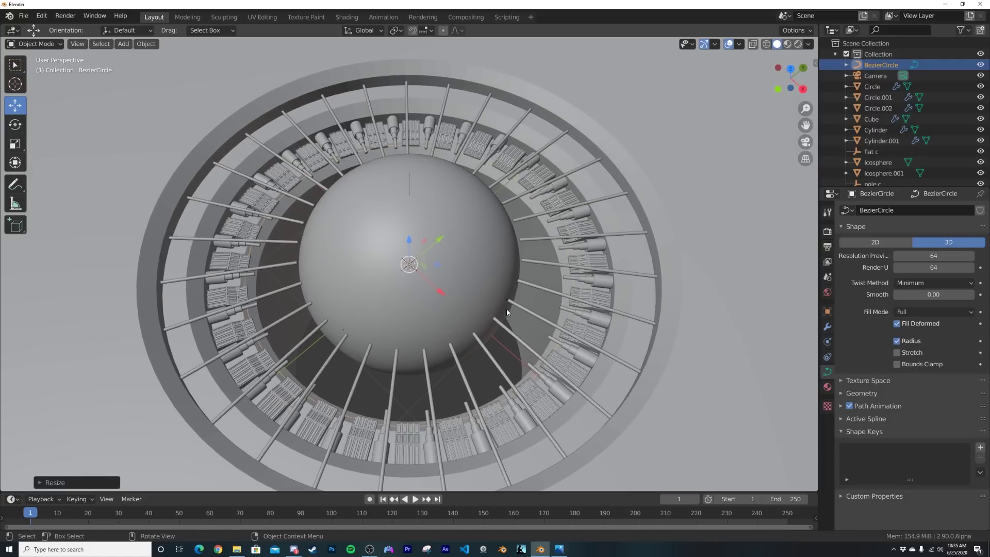
Apply the Bezier circle's object transform and give the curve a bevel depth of 0.004 m
left_click(891, 394)
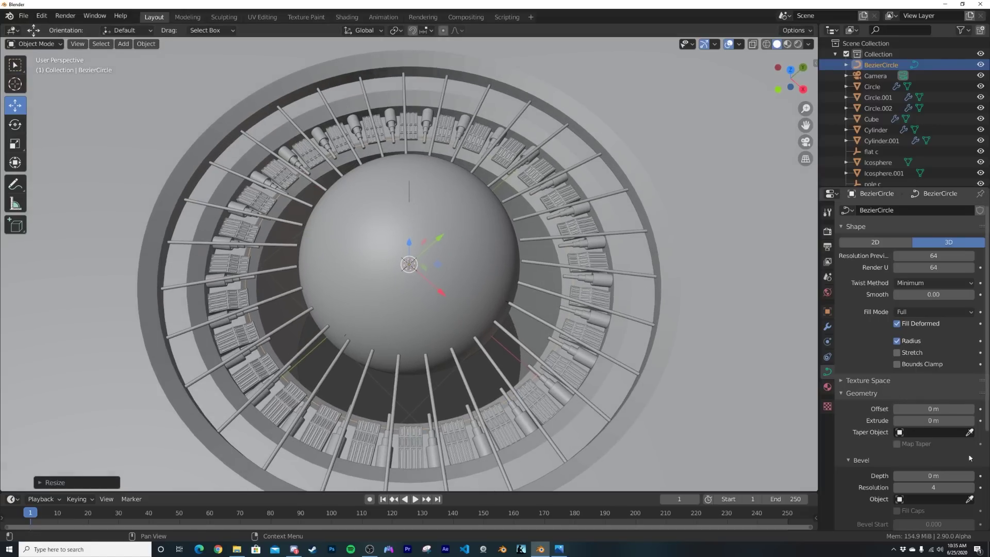
left_click(972, 475)
scroll(665, 357, "up", 6)
middle_click_drag(664, 358, 427, 200, "shift")
key("ctrl+a")
left_click(709, 203)
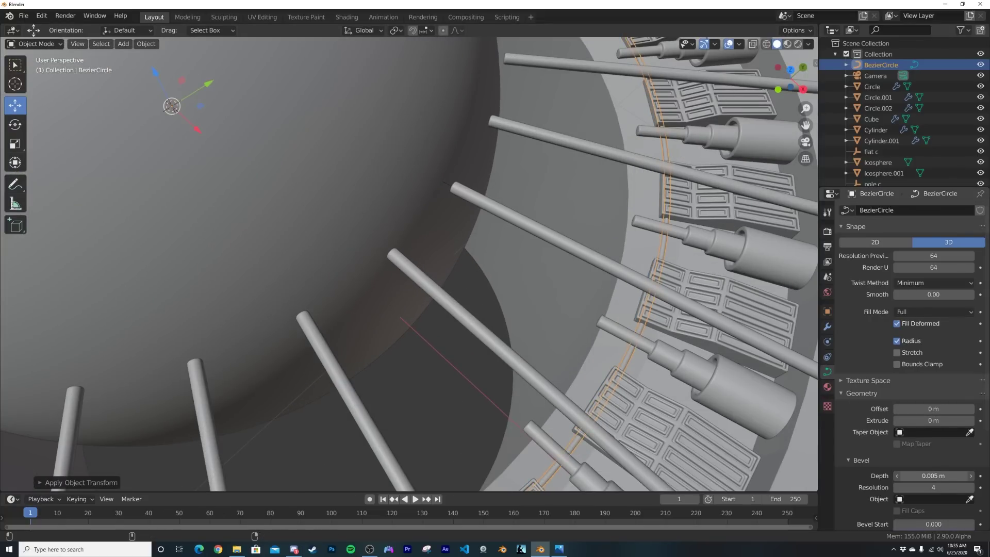
scroll(650, 277, "down", 6)
In rendered shading, give the Bezier circle a new material with a light blue Emission surface at strength 50
key("z")
left_click(660, 223)
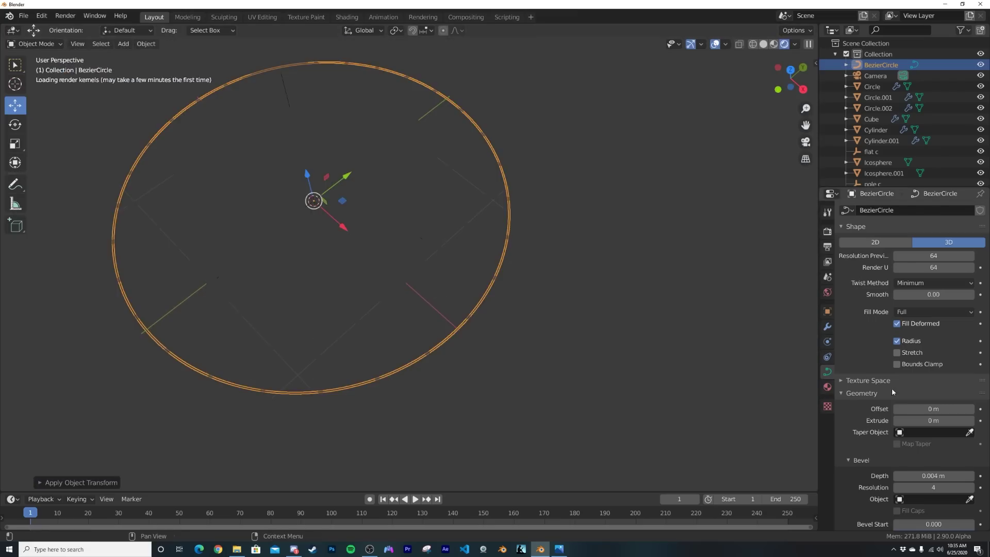
left_click(827, 386)
left_click(892, 246)
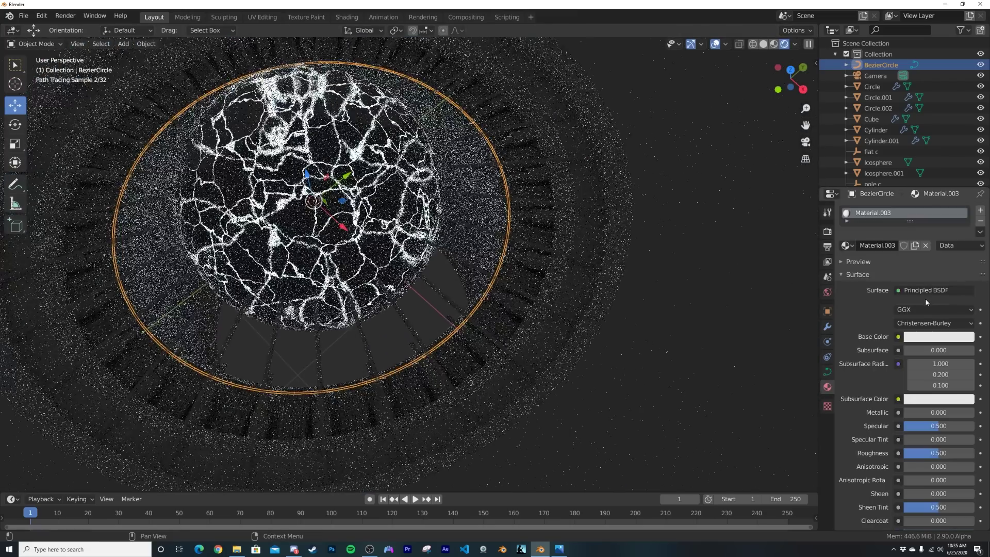
left_click(926, 291)
left_click(833, 80)
left_click(939, 323)
type("50")
key("Return")
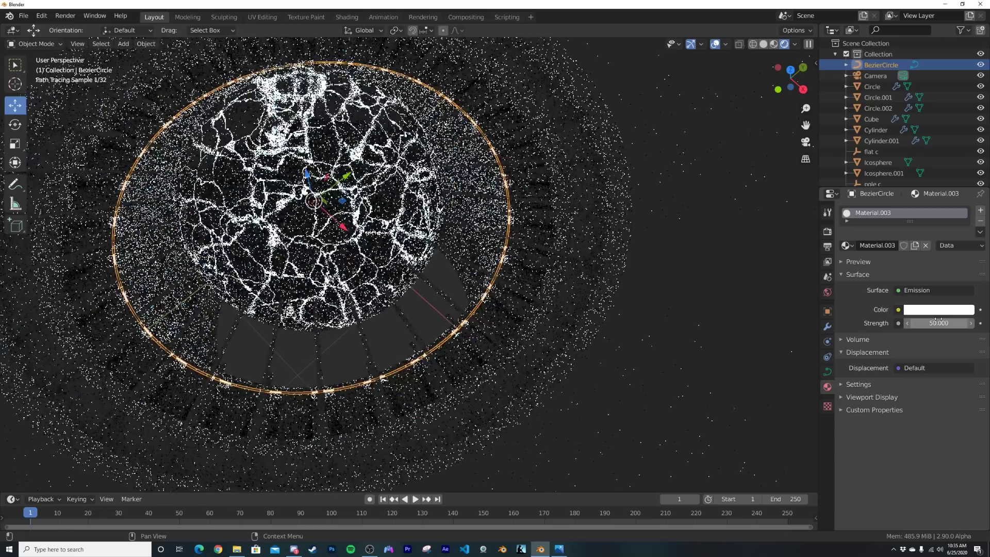
left_click(936, 310)
left_click(895, 219)
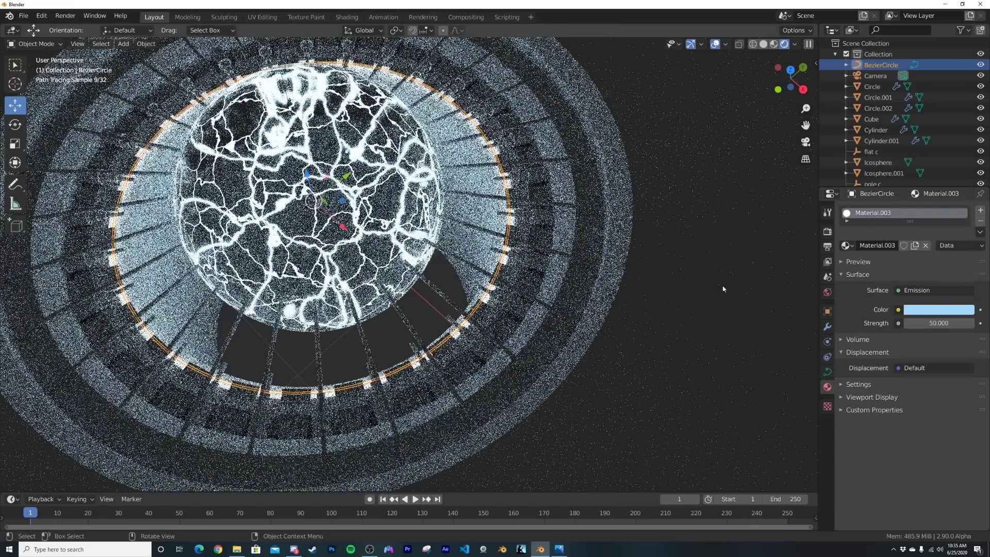
In the Shading workspace, set the inner icosphere's Emission color to hex 00C2FF and copy that value
left_click(415, 197)
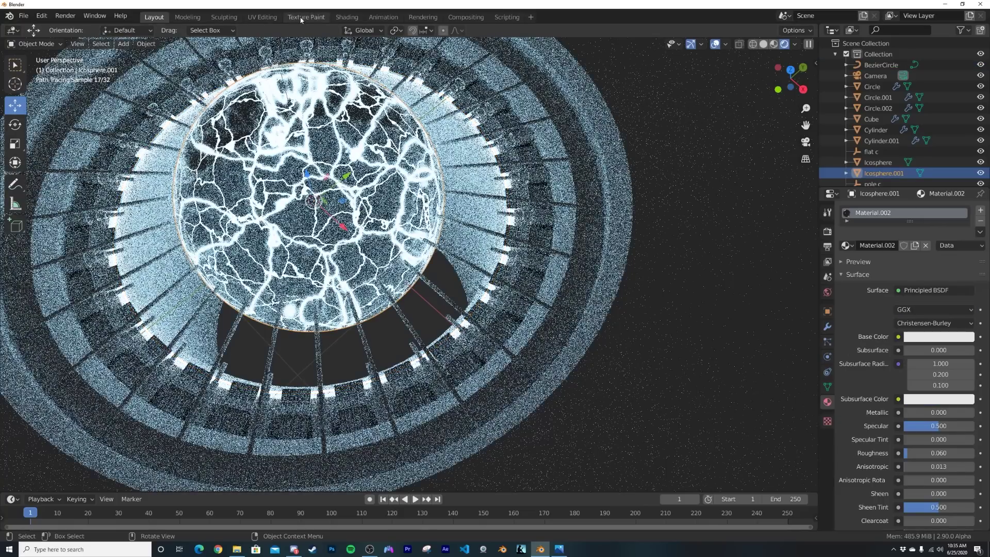
left_click(347, 17)
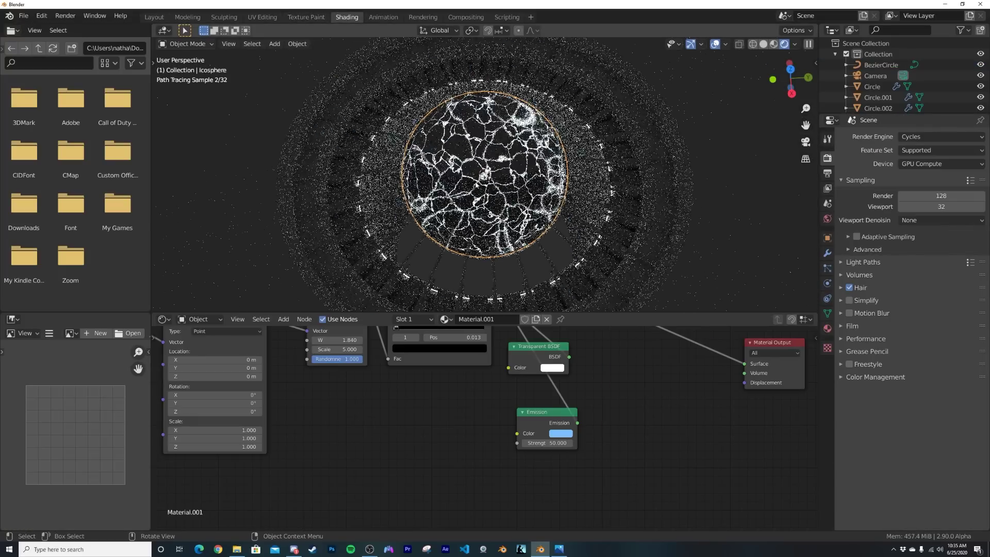
left_click(573, 475)
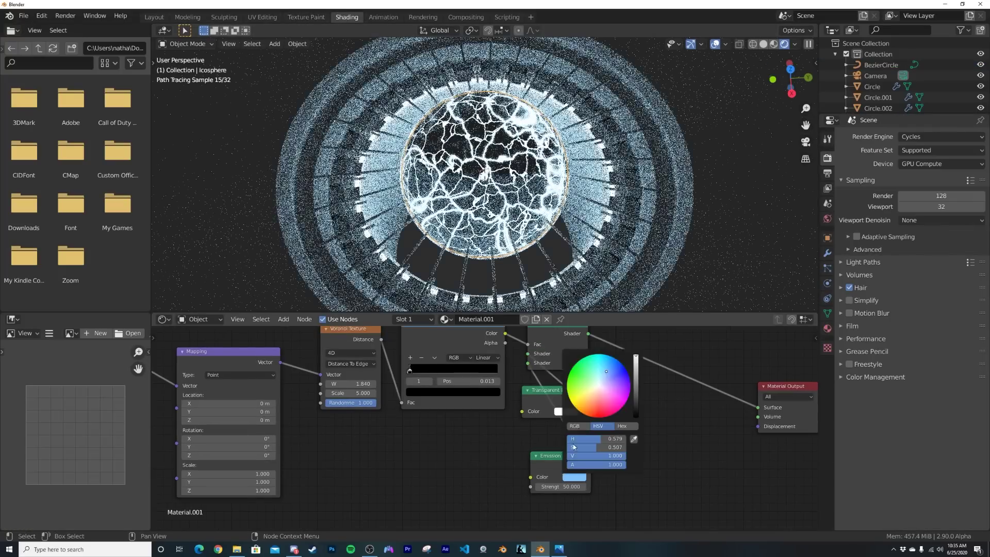
left_click(608, 362)
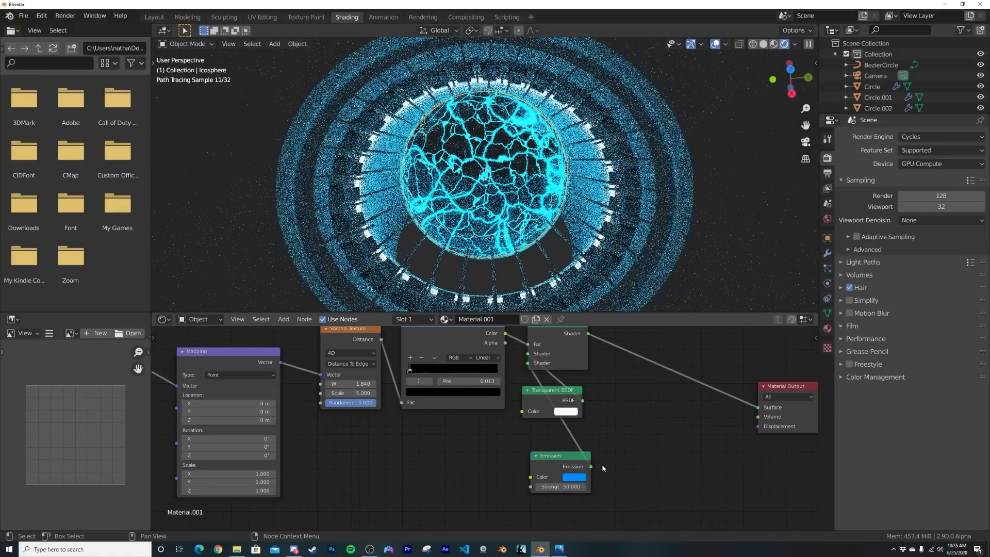
left_click(574, 476)
left_click(607, 355)
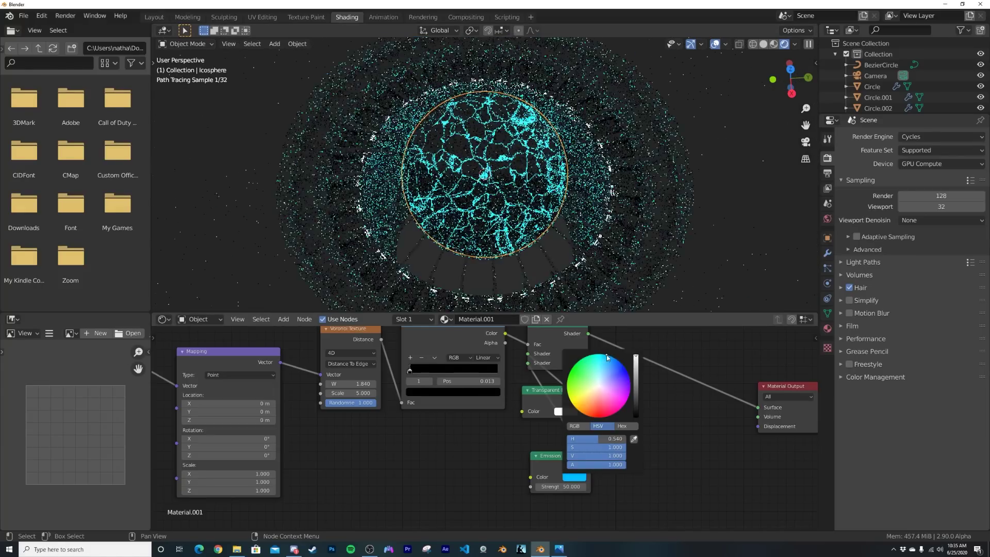
left_click(622, 426)
left_click(598, 439)
key("Return")
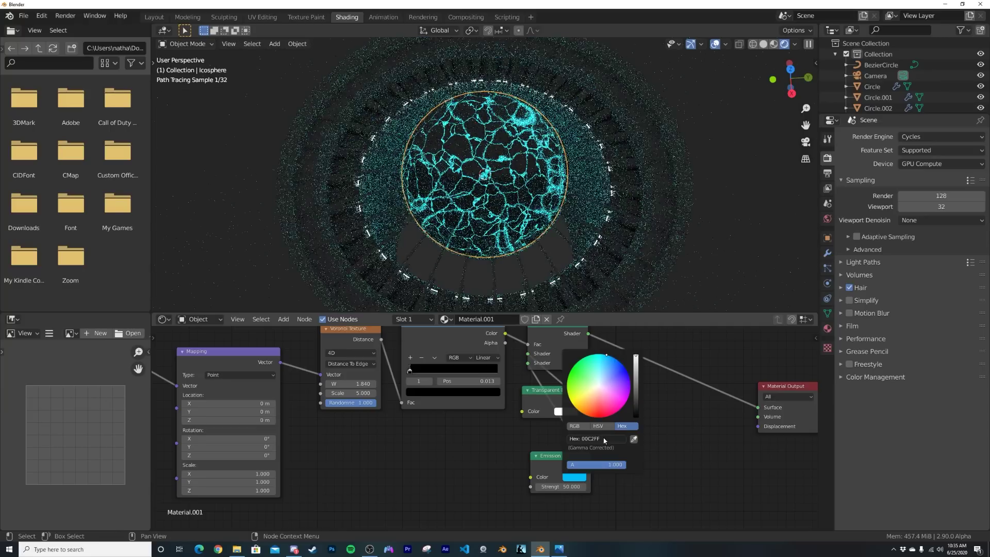
Set the Bezier circle's Emission color to hex 00C2FF to match the sphere's energy lines
left_click(876, 65)
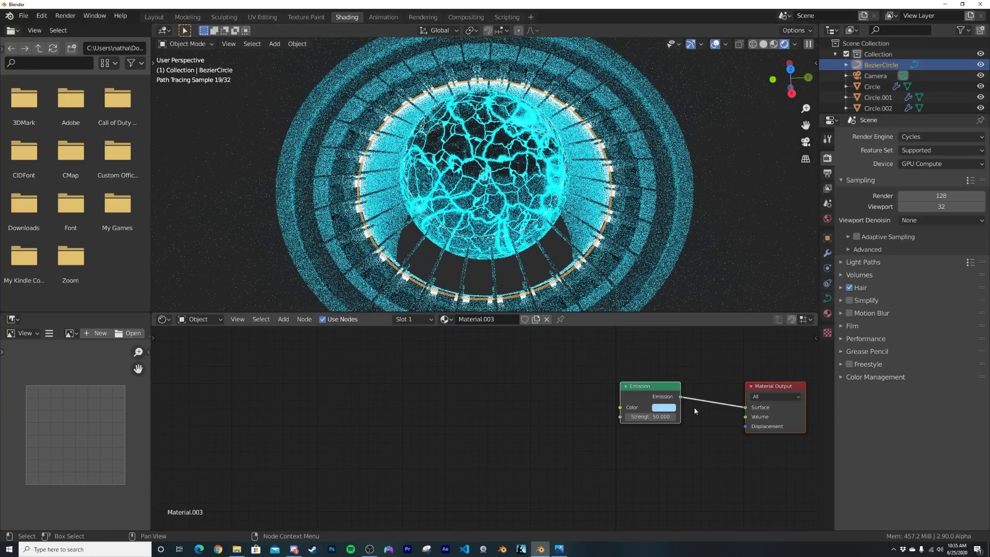
left_click(664, 409)
type("00C2FF")
key("Return")
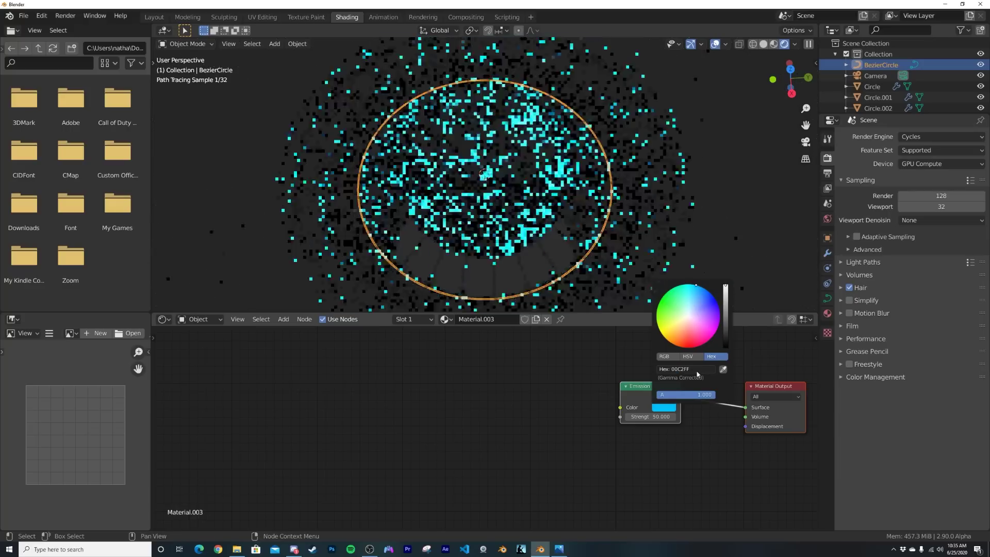
left_click(555, 170)
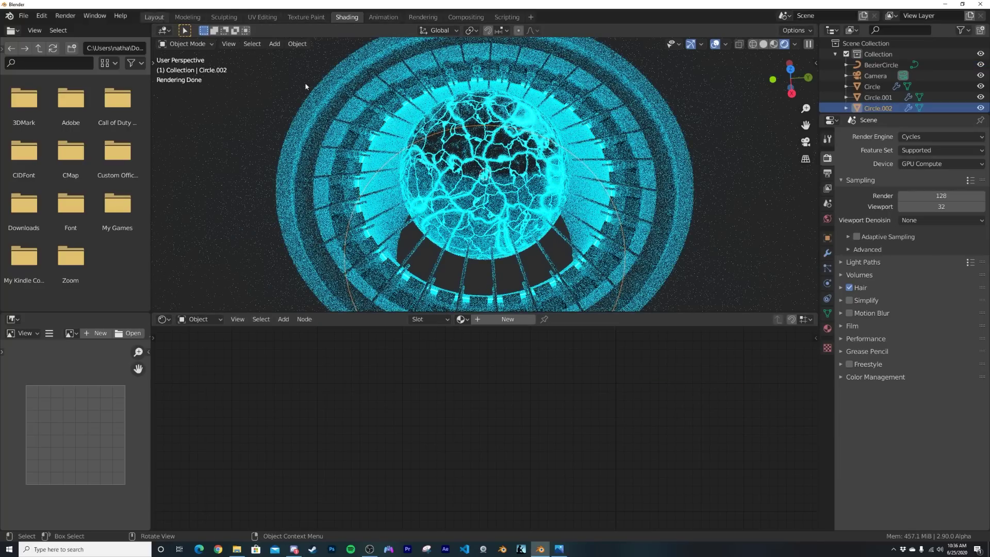
In the Layout workspace, show the model from the top in solid shading and hide the camera that blocks the view
left_click(154, 17)
key("z")
left_click(596, 223)
mouse_move(466, 243)
middle_mouse_down("shift")
mouse_move(555, 252)
mouse_move(552, 230)
middle_mouse_up("shift")
key("grave")
left_click(540, 184)
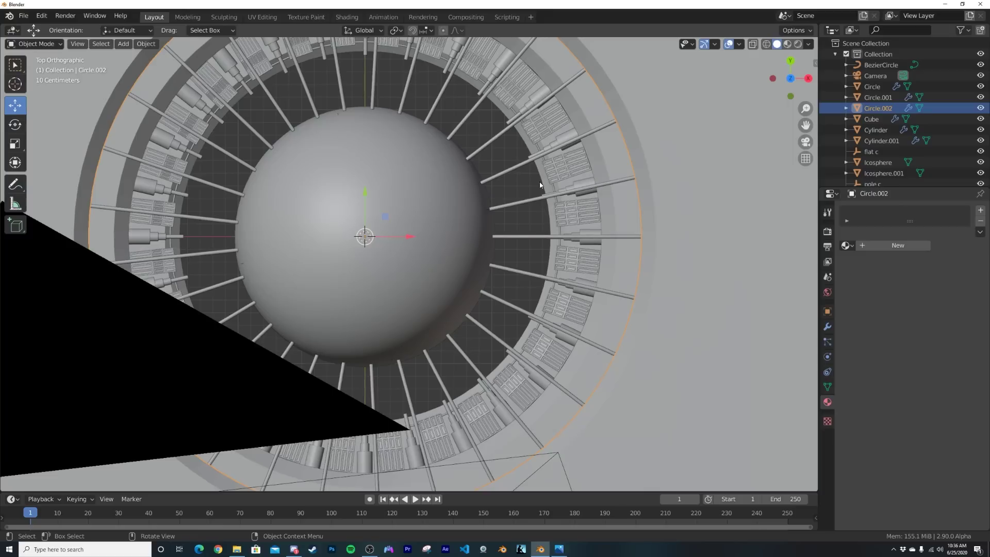
left_click(210, 387)
key("h")
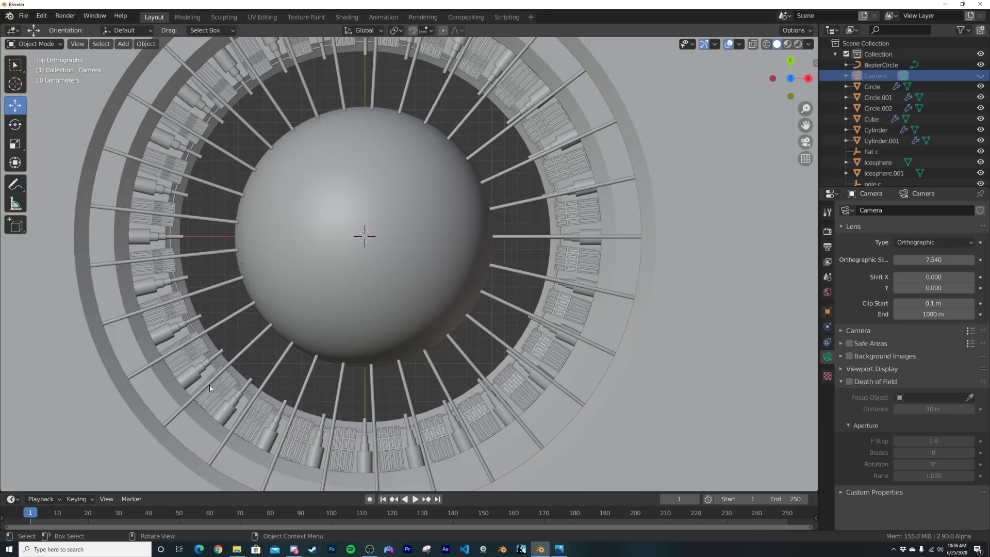
Duplicate the glowing Bezier circle in place and scale the copy up to about 1.1 times its size
left_click(557, 275)
key("shift+d")
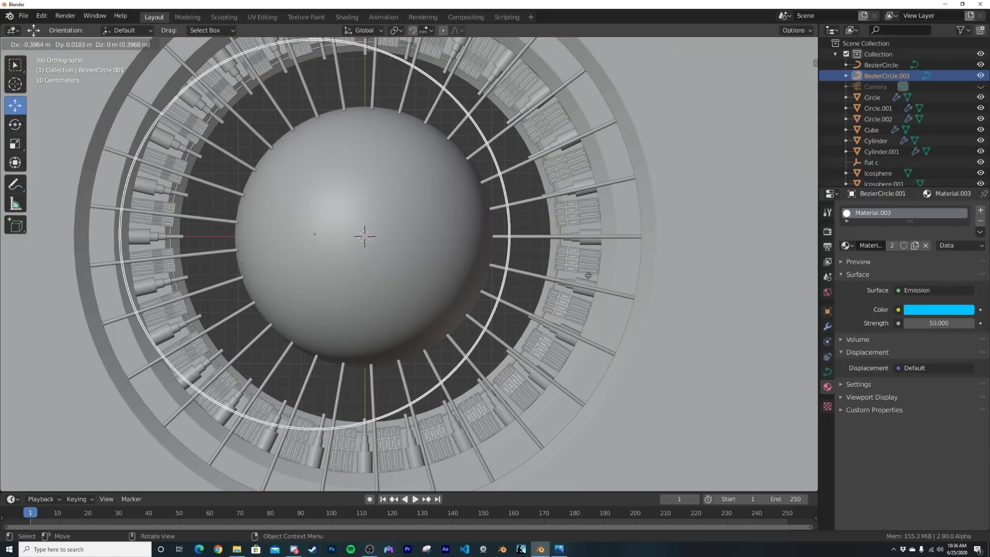
right_click(588, 276)
key("s")
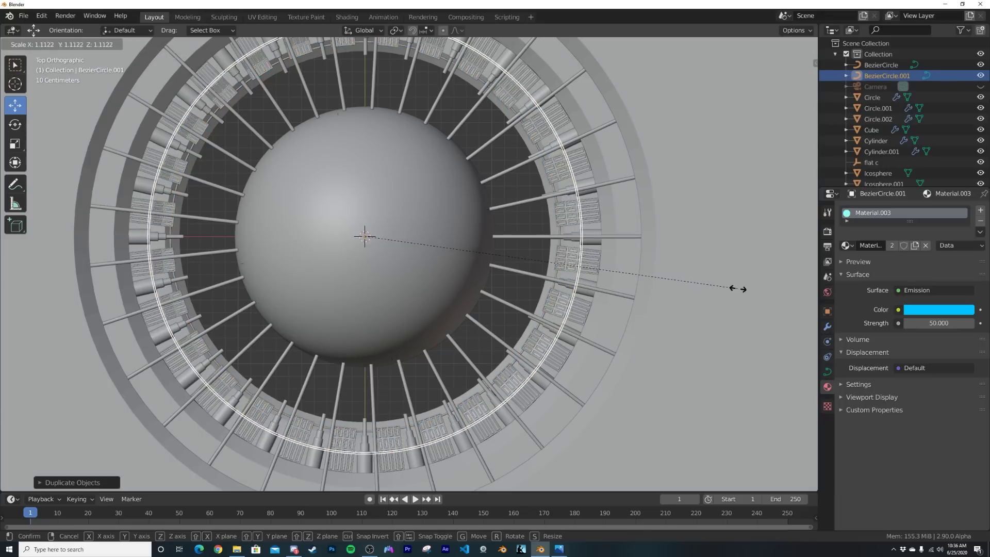
left_click(744, 289)
Raise the duplicated ring slightly along Z and preview it in rendered shading before returning to solid shading
key("KP_5")
middle_click_drag(581, 308, 438, 189)
left_click_drag(364, 195, 369, 184)
mouse_move(369, 184)
middle_mouse_down()
mouse_move(407, 205)
mouse_move(407, 221)
middle_mouse_up()
key("z")
left_click(406, 161)
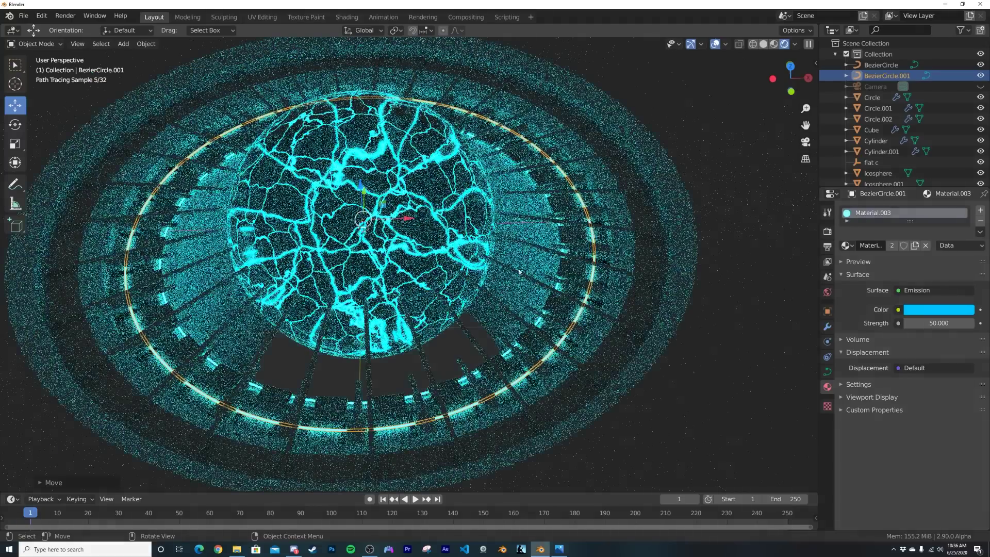
key("z")
left_click(582, 277)
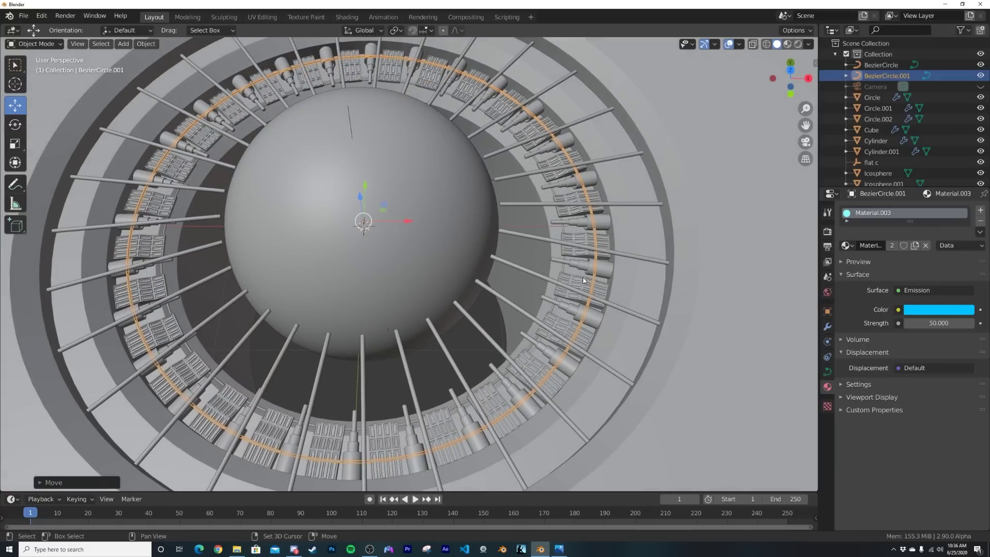
Duplicate the second glowing ring and, in top view, enlarge the copy to about 1.08 times its size
key("shift+d")
left_click(618, 269)
key("grave")
left_click(615, 242)
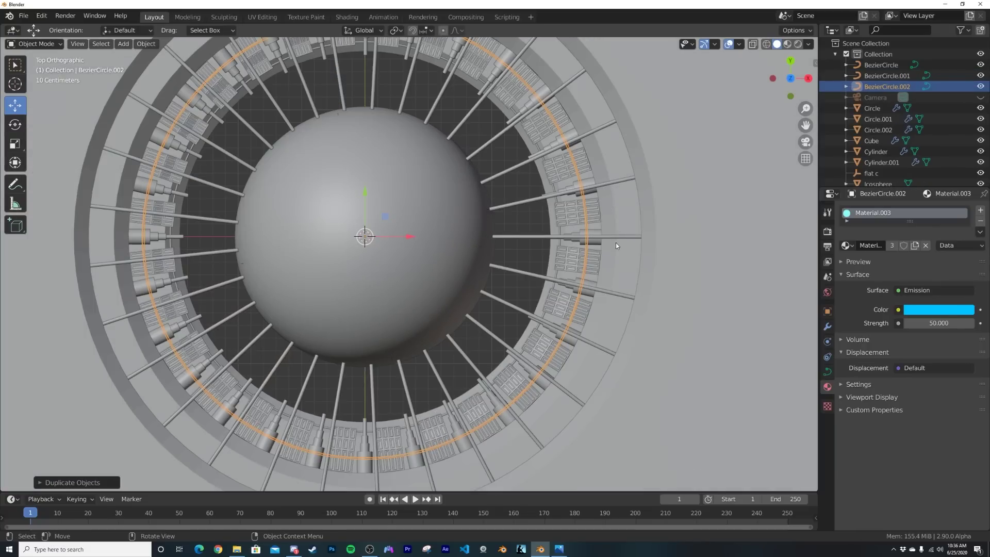
key("s")
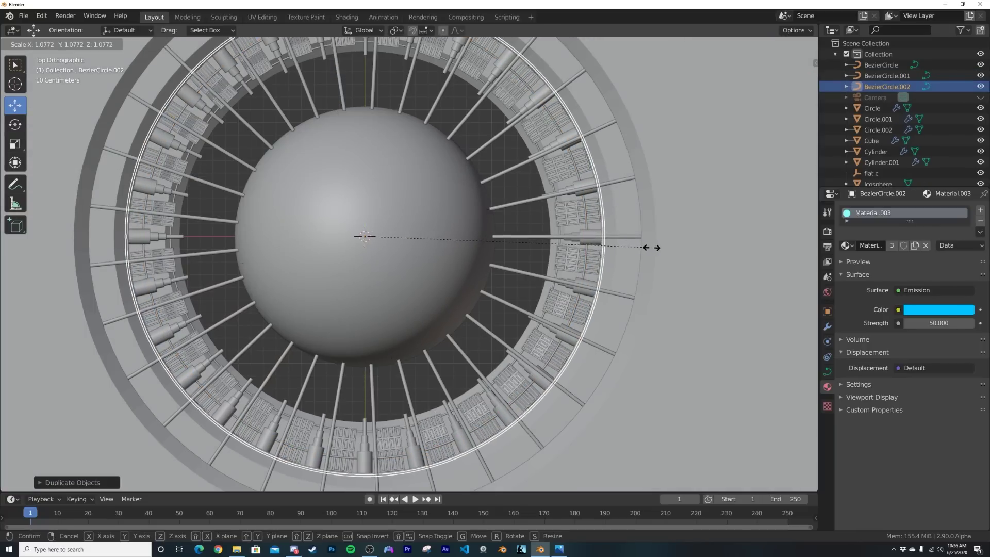
left_click(659, 248)
Adjust the height of the third glowing ring along Z so it sits around the mechanical ring details
middle_click_drag(504, 259, 498, 210)
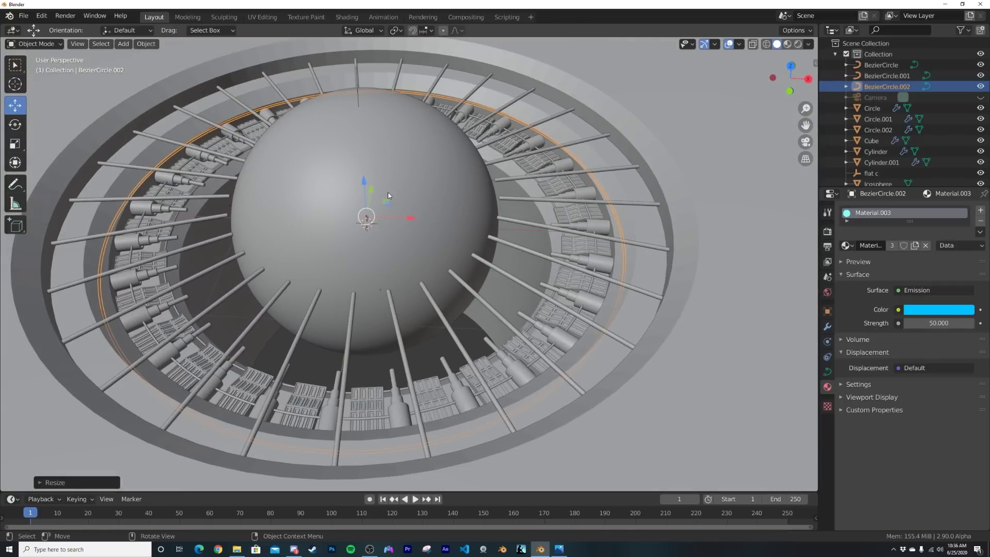
key("g")
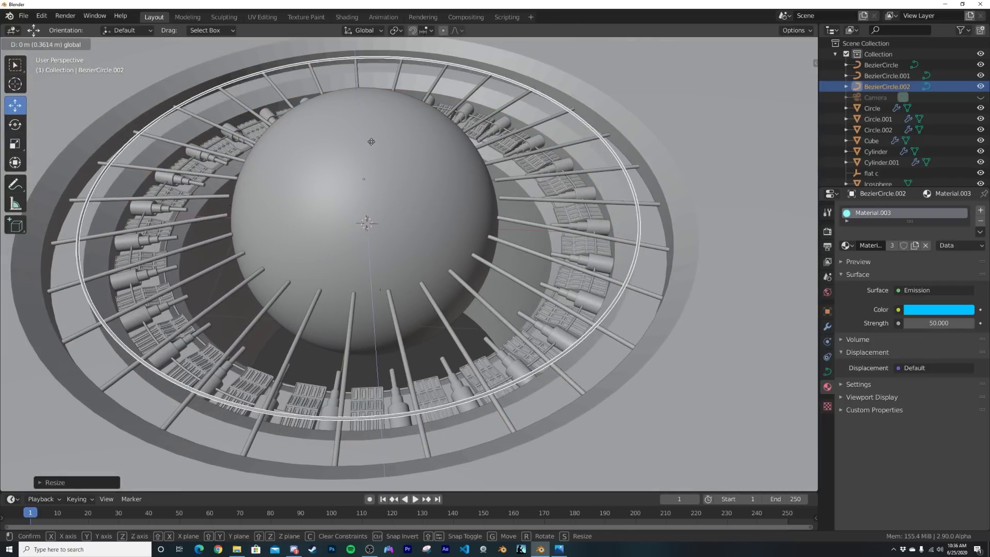
left_click_drag(380, 169, 389, 196)
middle_click_drag(429, 216, 426, 184)
left_click_drag(368, 188, 369, 187)
middle_click_drag(368, 177, 388, 187)
From the top view, scale the third glowing ring to about 0.96, and raise it slightly along Z
key("grave")
left_click(385, 147)
key("s")
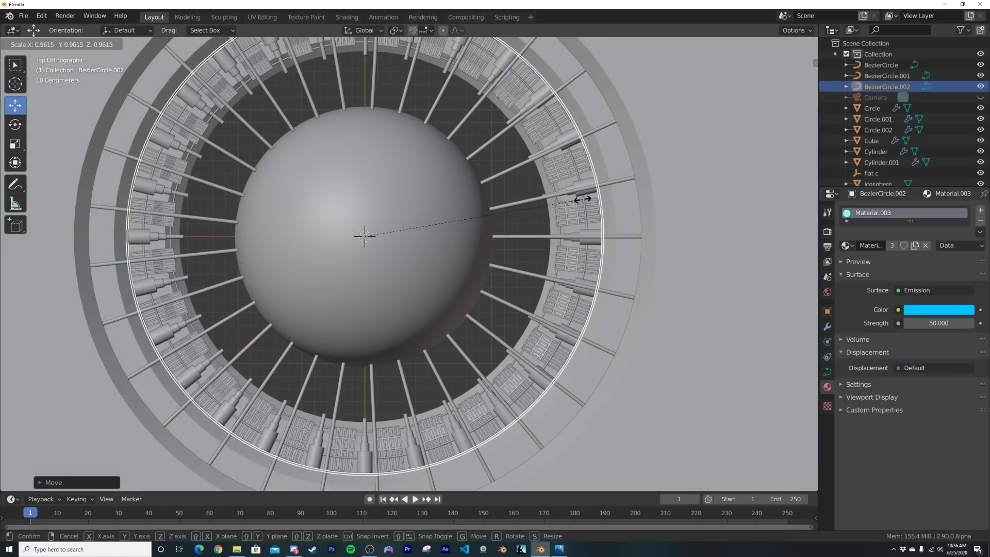
left_click(582, 199)
middle_click_drag(384, 226, 382, 185)
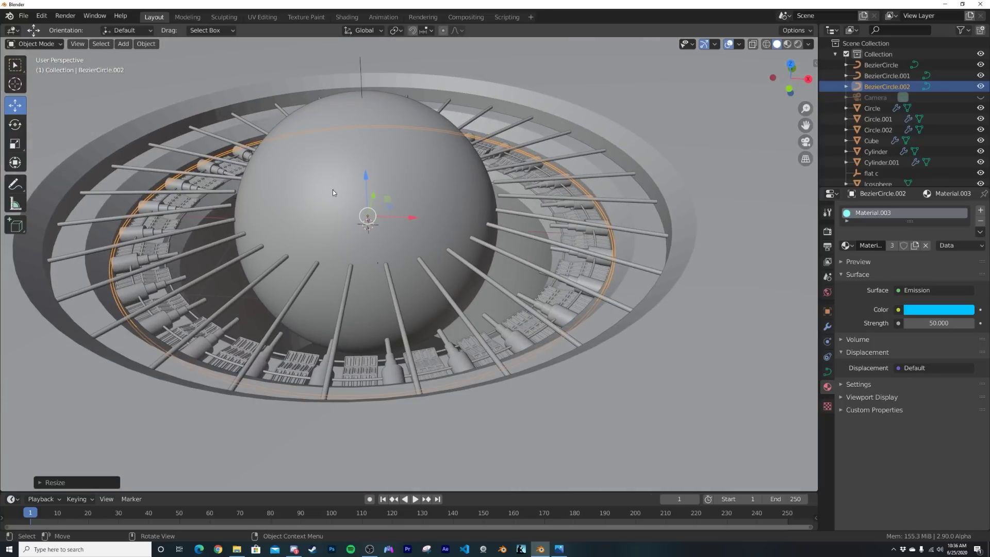
left_click_drag(367, 179, 402, 182)
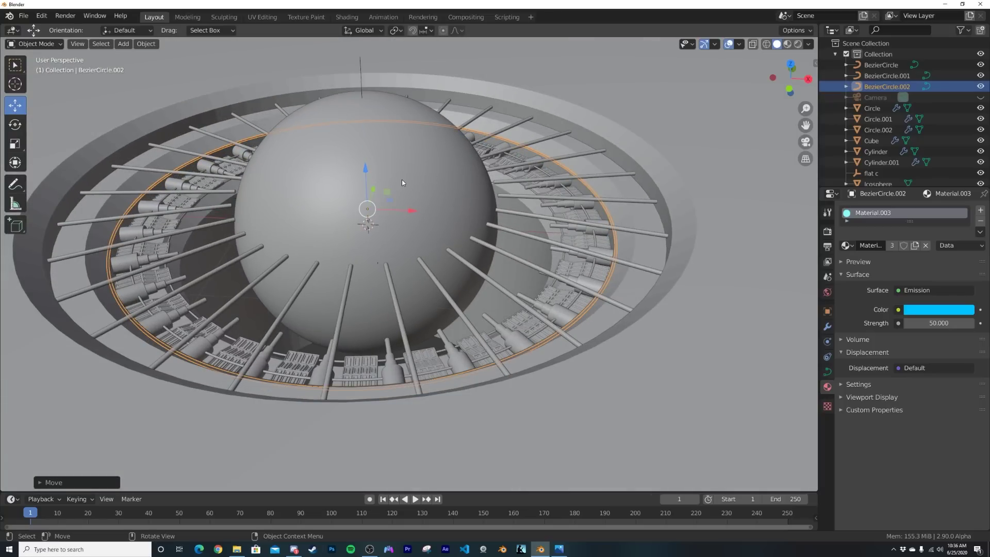
Examine the three glowing rings and the sphere in rendered shading
key("z")
left_click(482, 178)
middle_click_drag(479, 227, 483, 288)
left_click(718, 159)
middle_click_drag(565, 358, 541, 320)
left_click(701, 123)
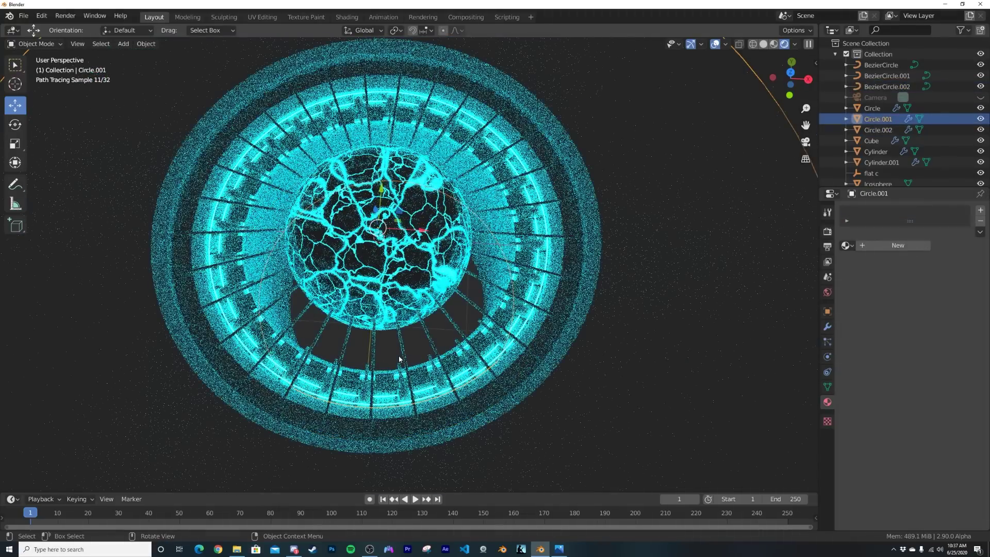
In material preview, give Circle.002 a new Principled BSDF material with Metallic set to 1
key("z")
left_click(613, 252)
middle_click_drag(581, 311, 578, 276)
key("z")
left_click(568, 330)
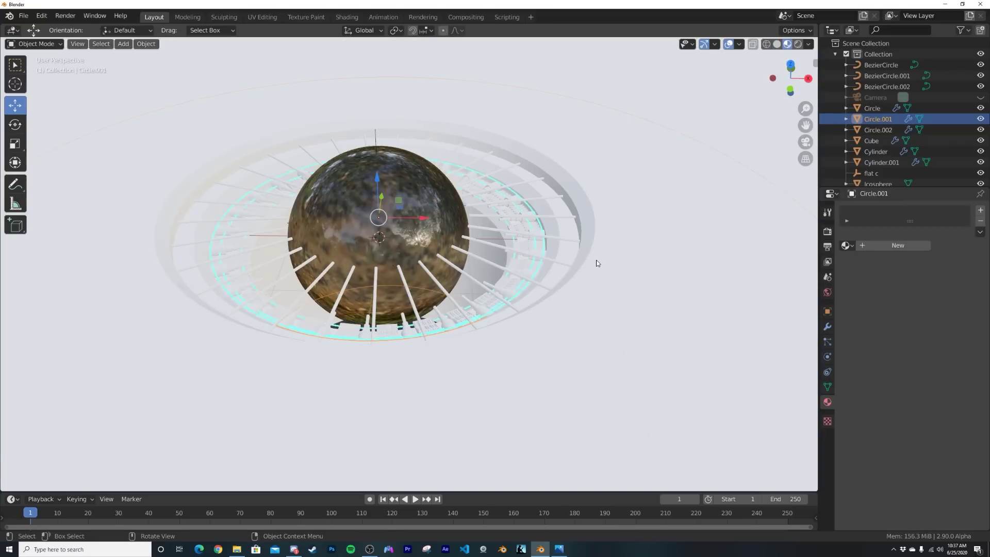
left_click(593, 282)
left_click(897, 245)
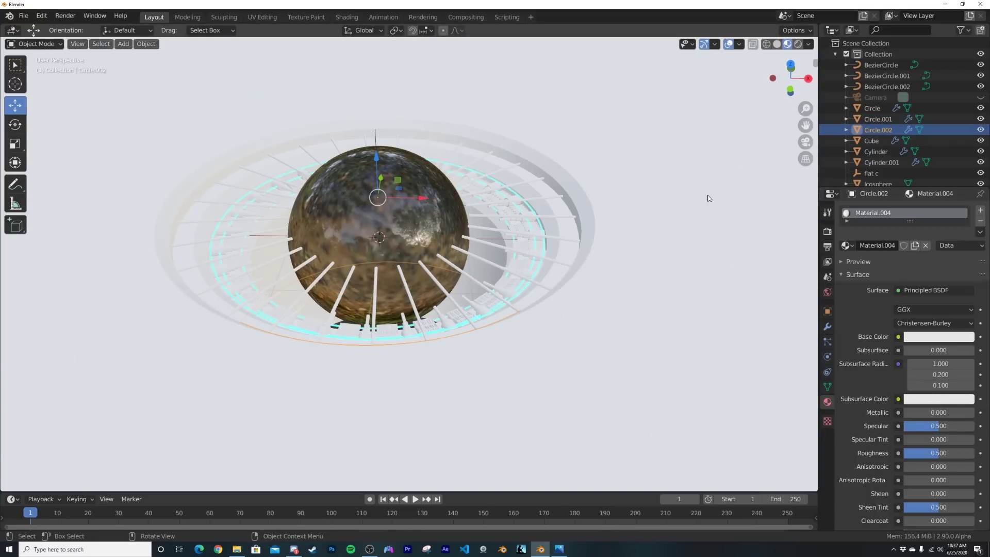
left_click_drag(930, 409, 972, 408)
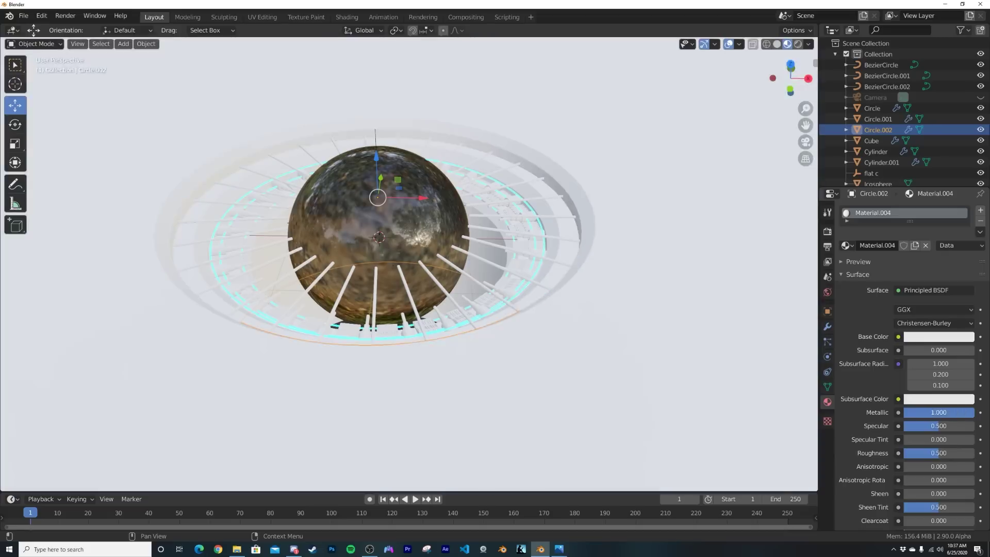
Assign the existing Material.004 to Circle.001, the radial rods and the remaining mechanical ring parts
left_click(567, 232)
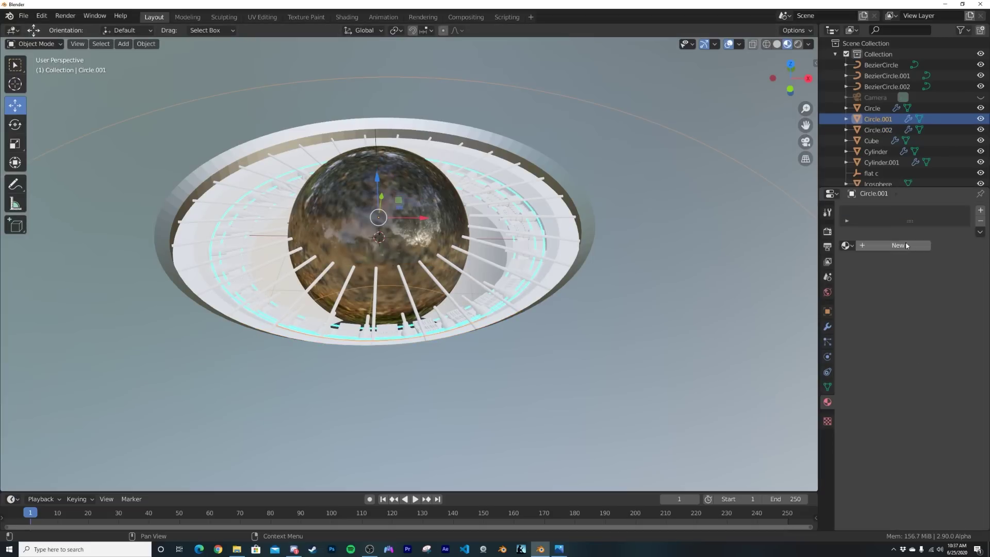
left_click(846, 245)
left_click(769, 303)
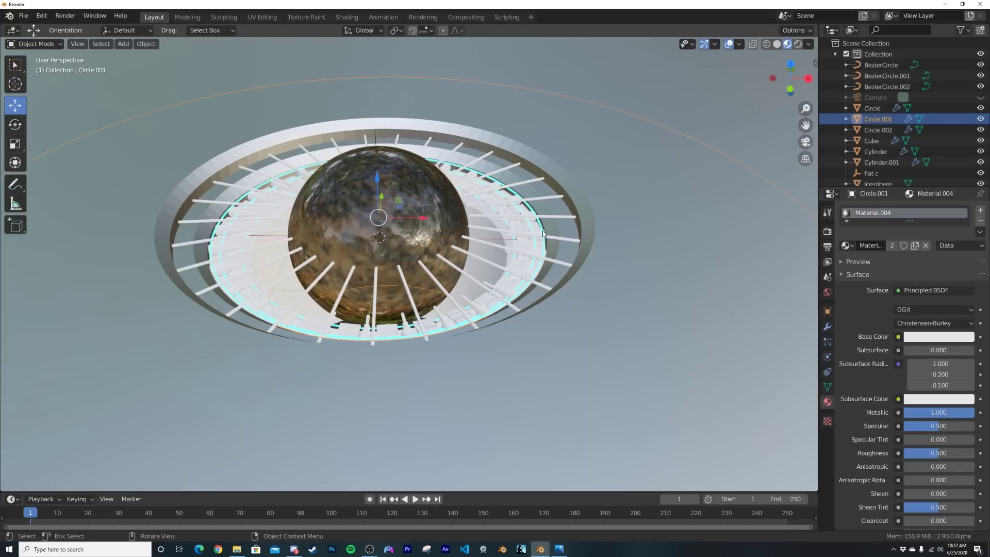
scroll(548, 232, "up", 6)
left_click(580, 233)
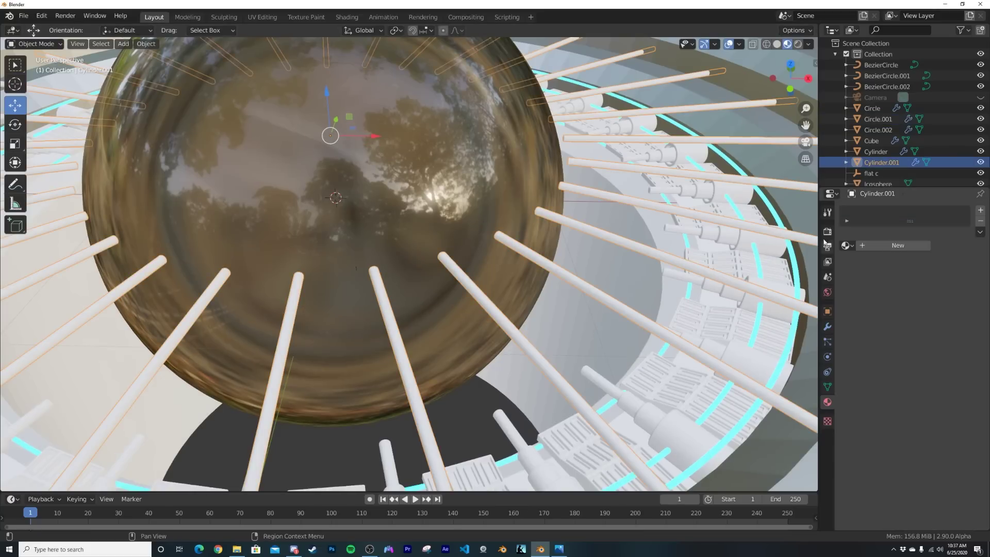
left_click(846, 245)
left_click(782, 302)
scroll(585, 278, "down", 10)
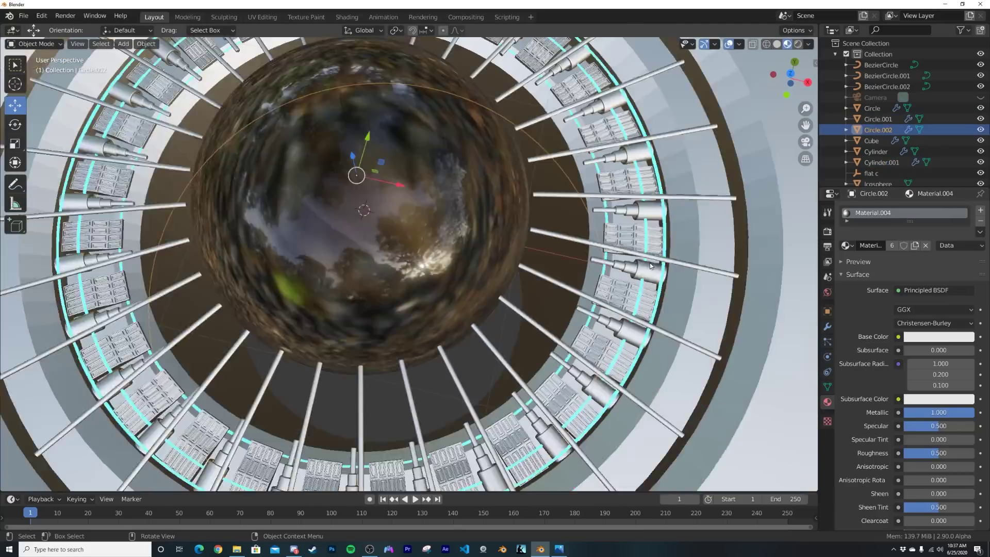
left_click(299, 193)
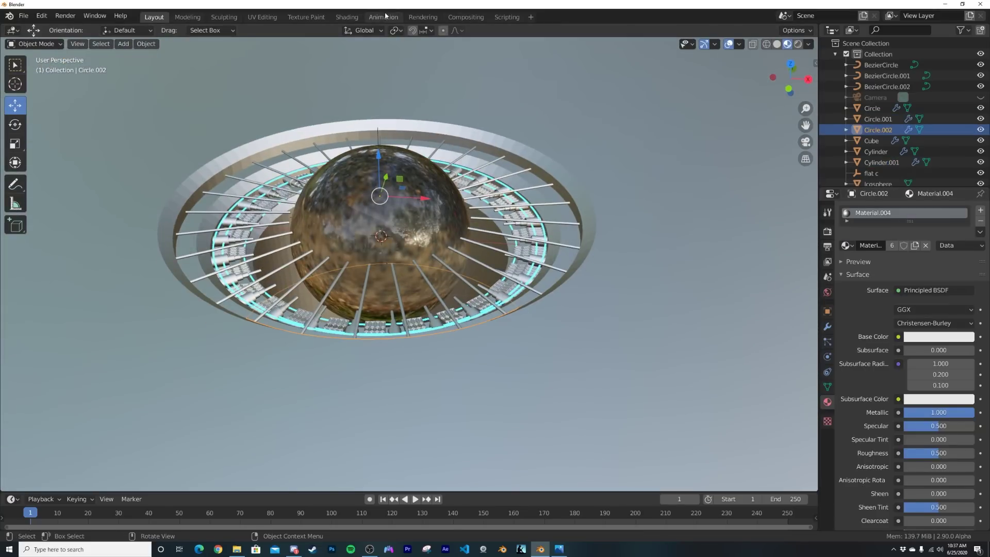
In the Shading workspace, switch to material preview and turn off Scene World so the preview environment lights the model
left_click(347, 17)
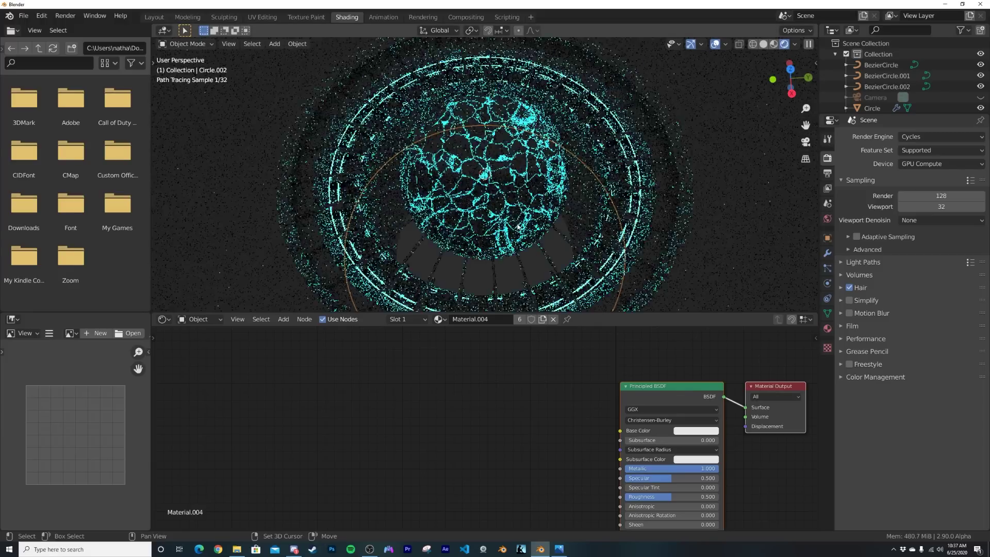
key("z")
left_click(512, 271)
middle_click_drag(507, 263, 503, 235)
scroll(571, 230, "up", 1)
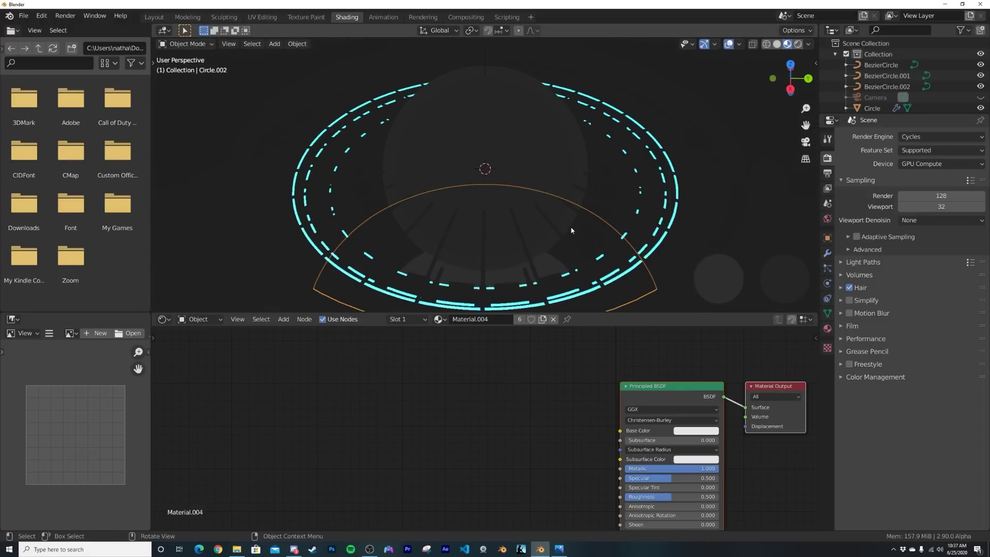
left_click(807, 44)
left_click(751, 107)
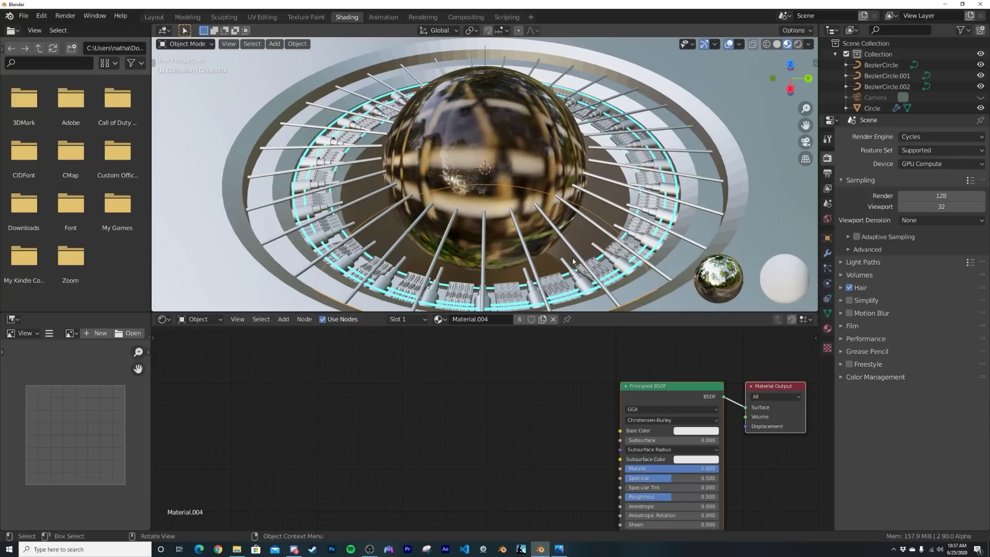
Add a Musgrave Texture with Mapping and Texture Coordinate nodes to Material.004
middle_click_drag(608, 467, 574, 382)
scroll(574, 381, "down", 5)
middle_click_drag(555, 451, 558, 411)
scroll(467, 418, "up", 5)
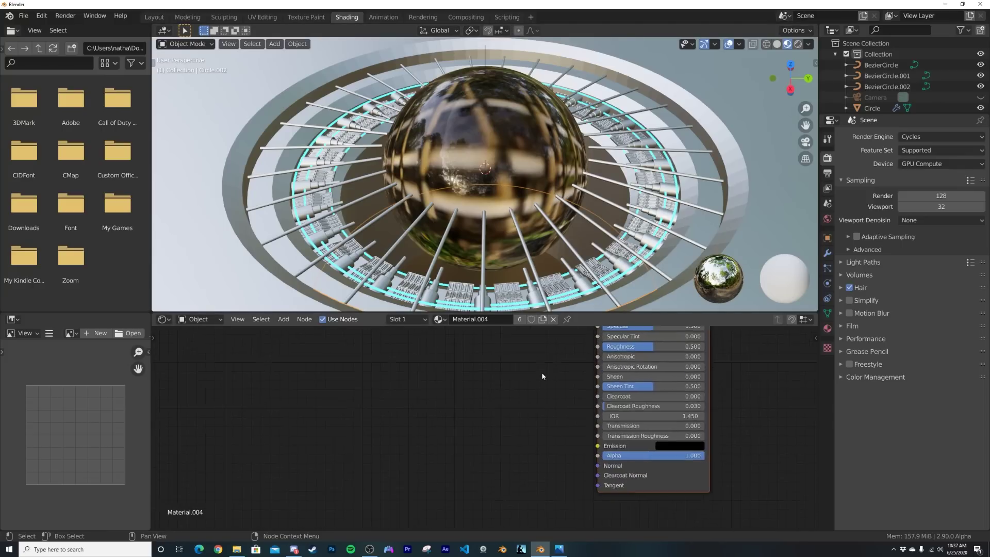
middle_click_drag(542, 375, 454, 414)
key("shift+a")
left_click(447, 406)
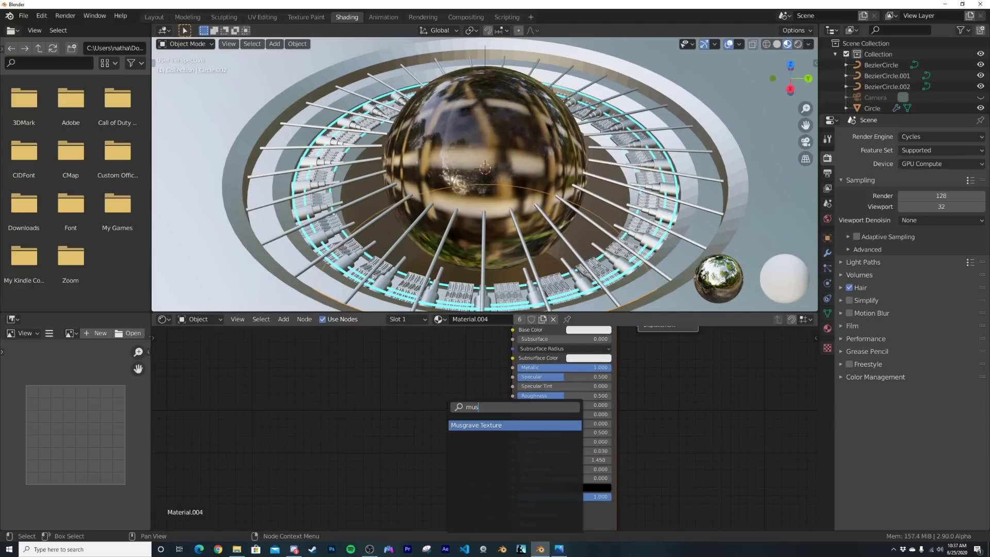
left_click(462, 425)
key("ctrl+t")
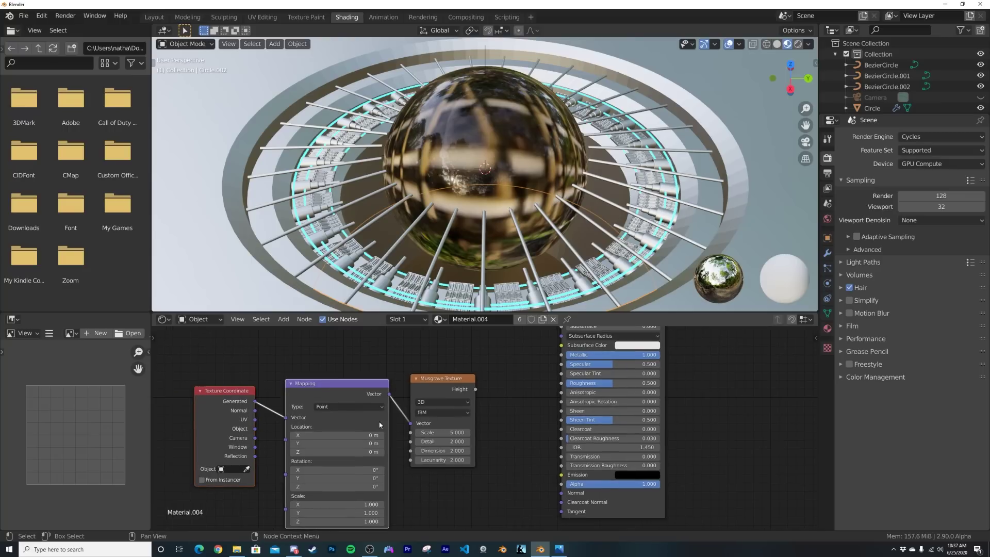
Feed the Mapping node from the Texture Coordinate's Object output and shift the texture nodes away from the Principled BSDF
middle_click_drag(500, 391, 398, 390)
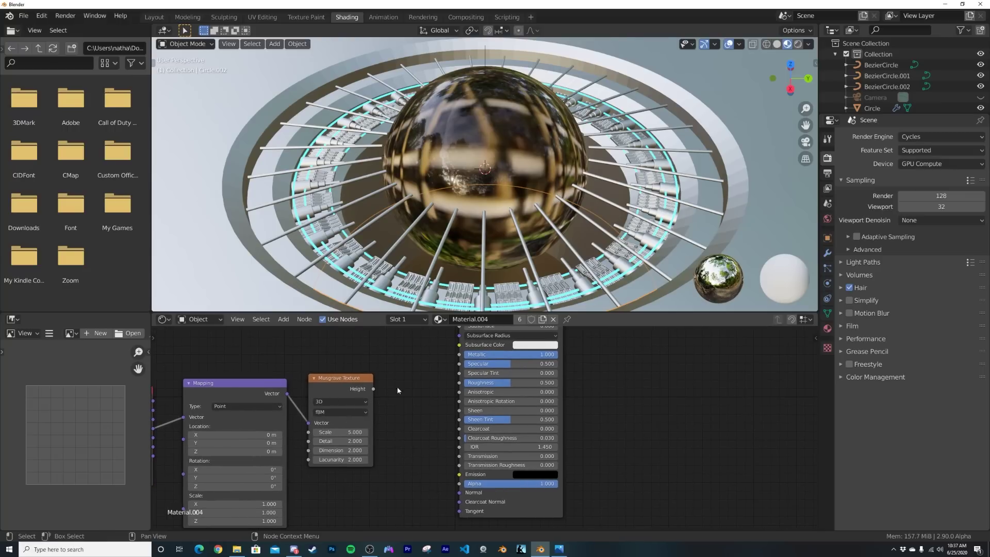
scroll(404, 393, "down", 2)
left_click_drag(221, 457, 180, 457)
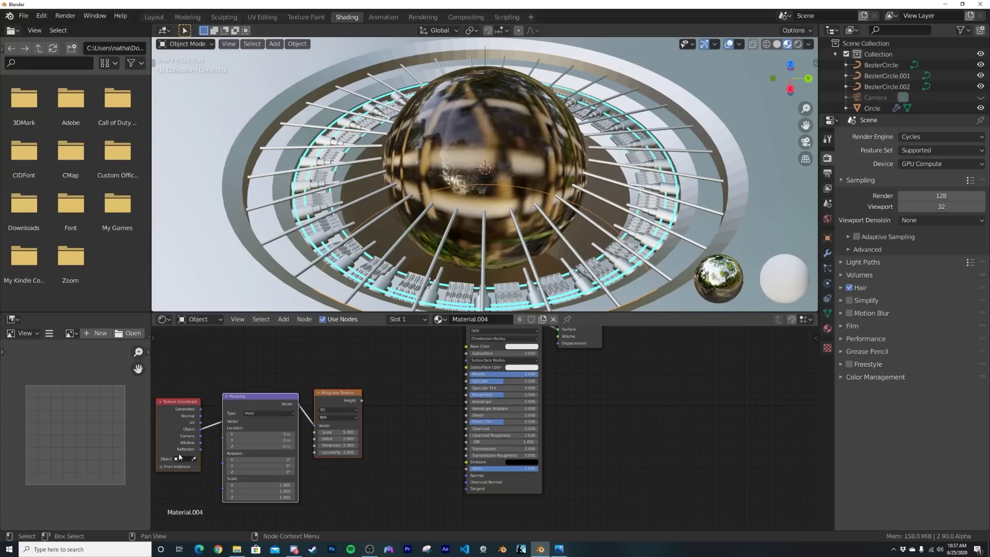
key("shift+a")
left_click(392, 375)
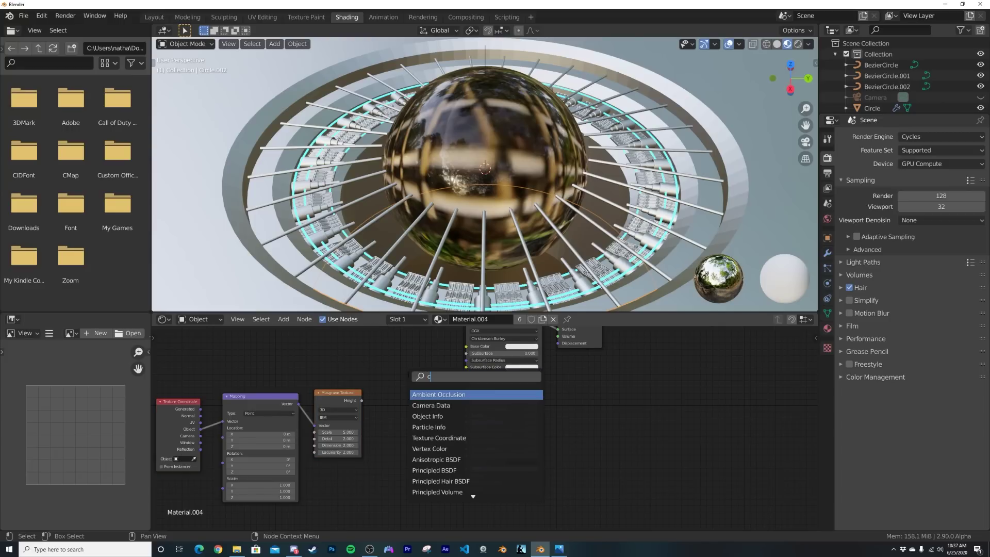
left_click(419, 398)
right_click(406, 375)
Add a ColorRamp node linking the Musgrave Texture's Height output to the Principled BSDF's Roughness
key("shift+a")
left_click(404, 374)
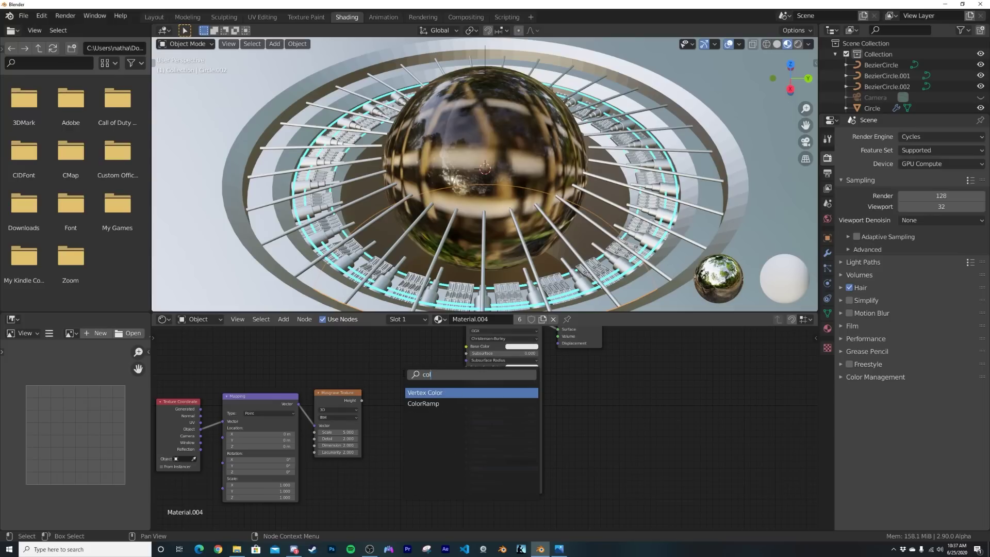
left_click(423, 403)
scroll(412, 392, "up", 2)
left_click(434, 356)
left_click_drag(464, 385, 459, 382)
left_click_drag(316, 390, 314, 349)
Set the Musgrave Texture's Detail to 16 and Dimension to 0
left_click_drag(333, 427, 333, 428)
middle_click_drag(423, 262, 498, 241, "shift")
scroll(271, 441, "up", 1)
middle_click_drag(291, 455, 373, 433)
left_click_drag(374, 432, 397, 422)
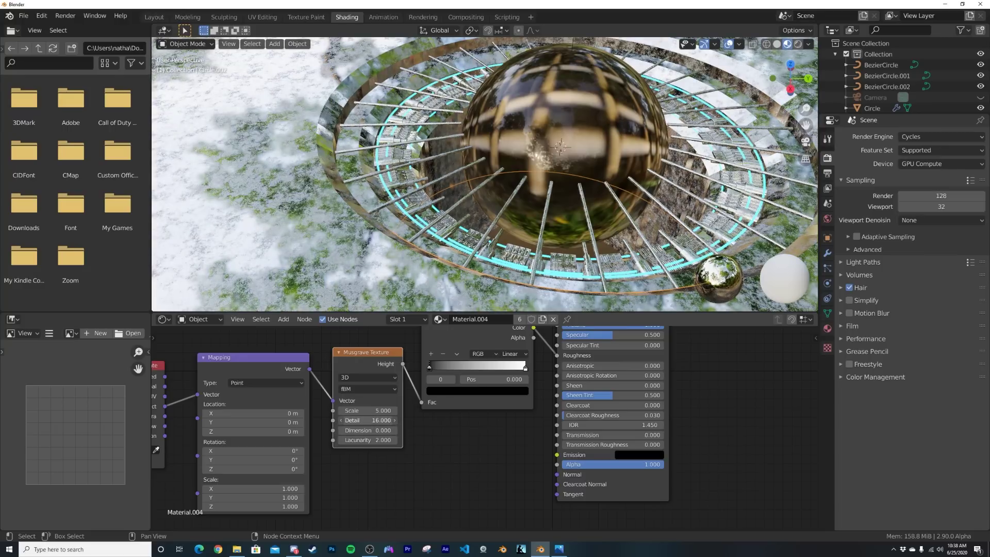
Set the ColorRamp's black stop to hex CECECE and preview the model through the camera in rendered shading
left_click(434, 391)
left_click_drag(505, 326, 506, 270)
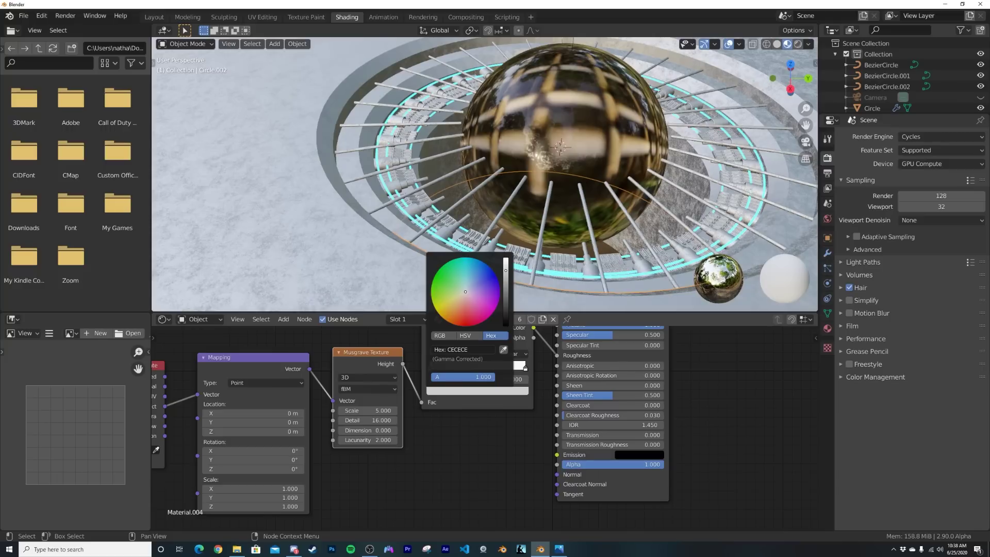
middle_click_drag(614, 169, 616, 183)
key("KP_0")
key("z")
left_click(632, 134)
scroll(547, 206, "up", 4)
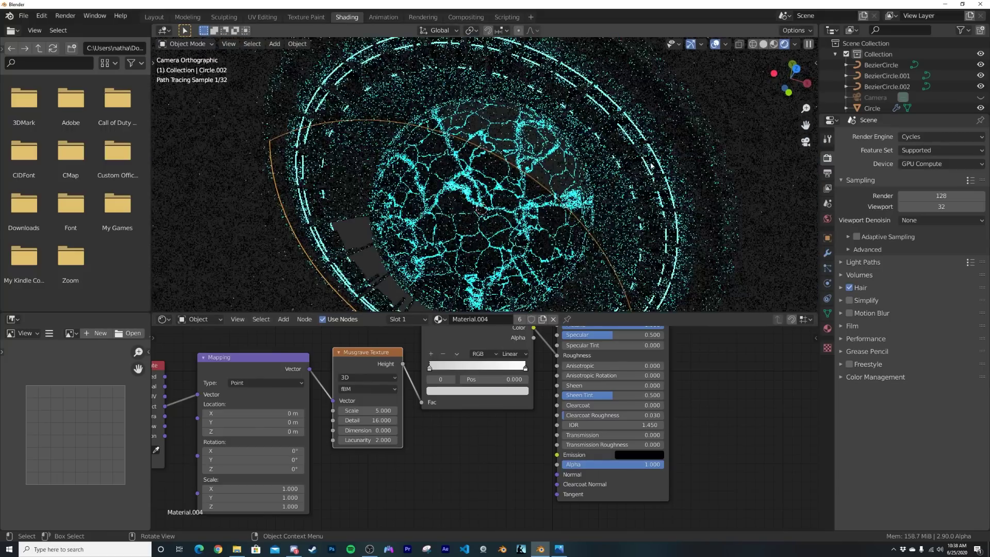
Set the Solidify modifier thickness of the Circle object to 4.54 m
left_click(751, 121)
scroll(316, 184, "down", 2)
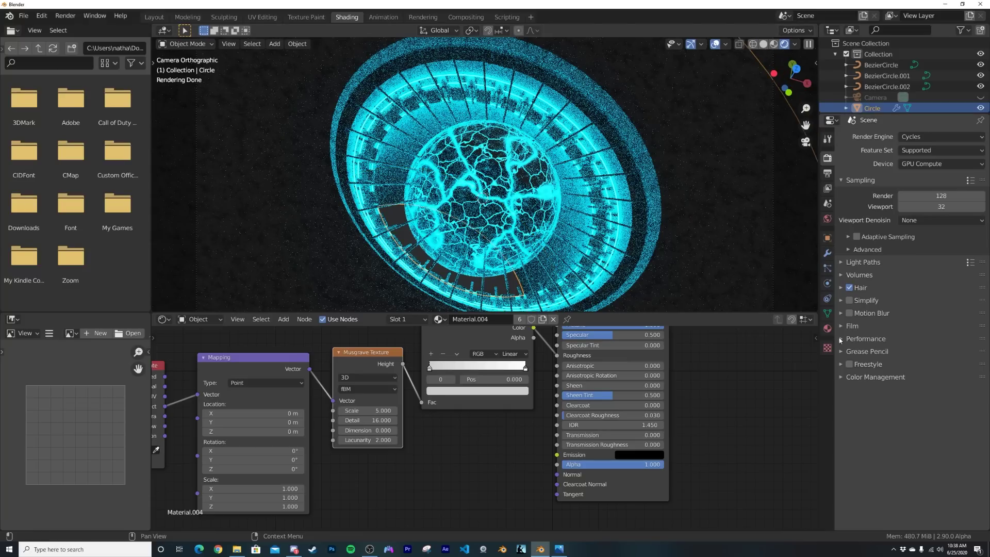
left_click(827, 254)
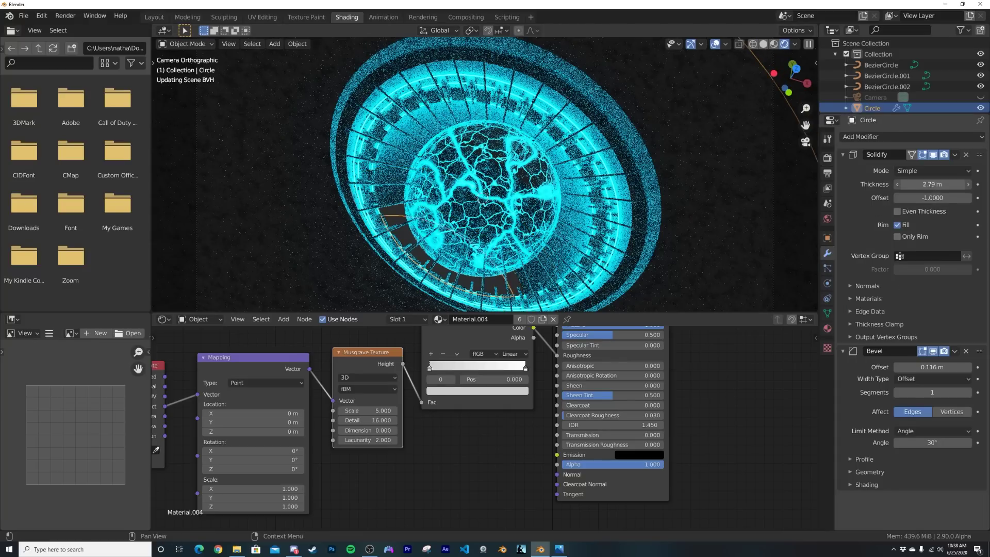
left_click_drag(932, 184, 985, 184)
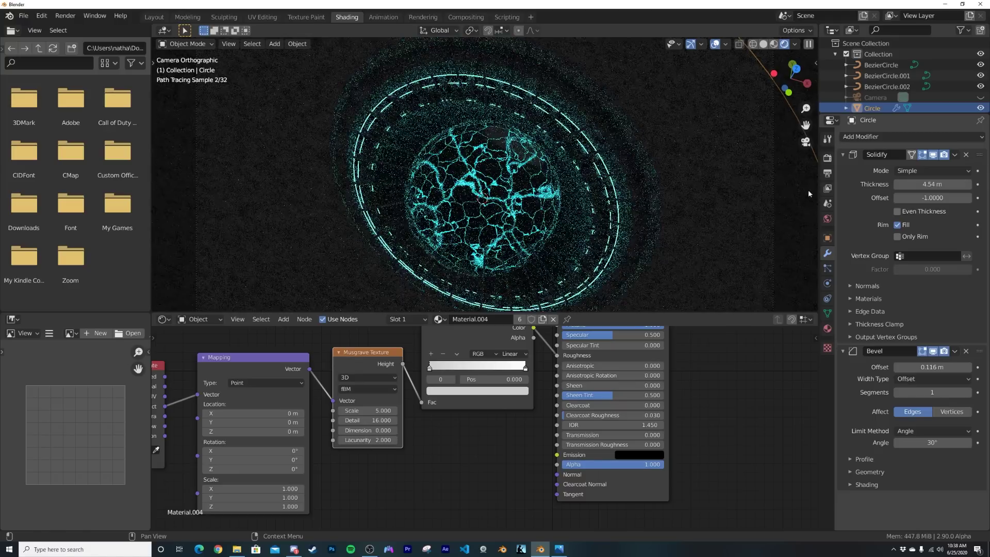
Examine the thickened model from several angles in rendered shading in the Layout workspace
left_click(154, 17)
middle_click_drag(516, 192, 531, 224)
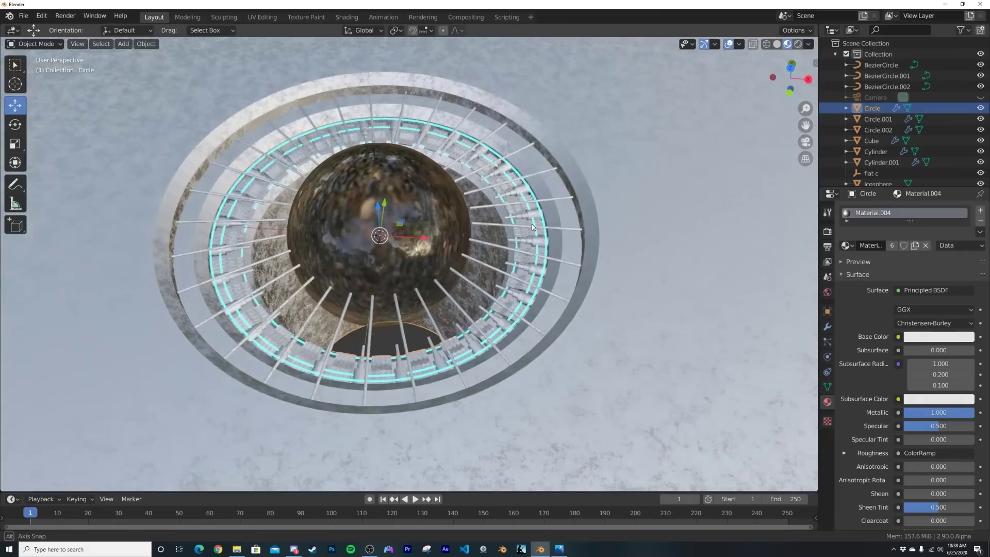
middle_click_drag(579, 94, 343, 332)
key("z")
left_click(326, 312)
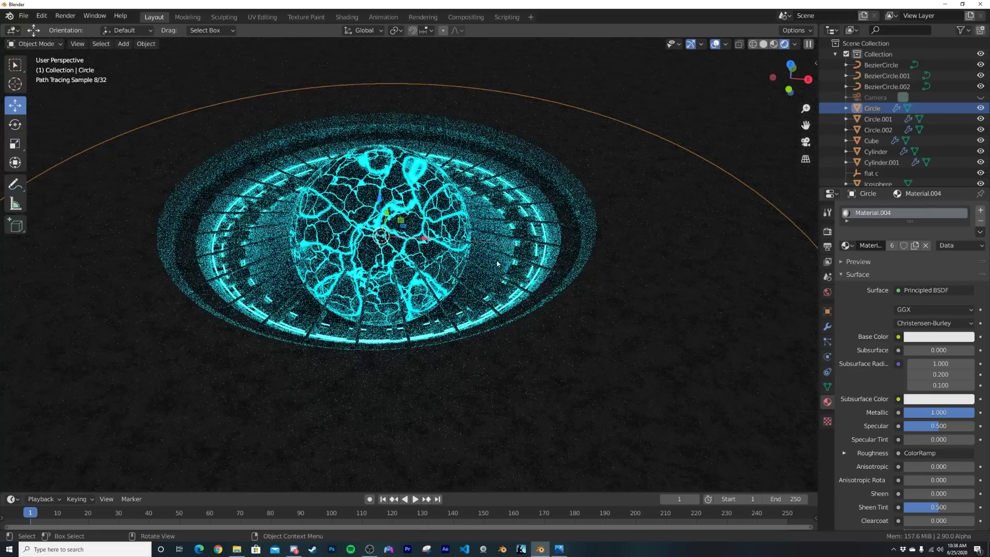
mouse_move(519, 284)
middle_mouse_down()
mouse_move(522, 298)
mouse_move(570, 313)
middle_mouse_up()
Add a cube in solid shading, move it along X beyond the large disc's edge and scale it along X
key("z")
scroll(570, 313, "down", 3)
scroll(531, 313, "up", 3)
middle_click_drag(548, 362, 421, 315)
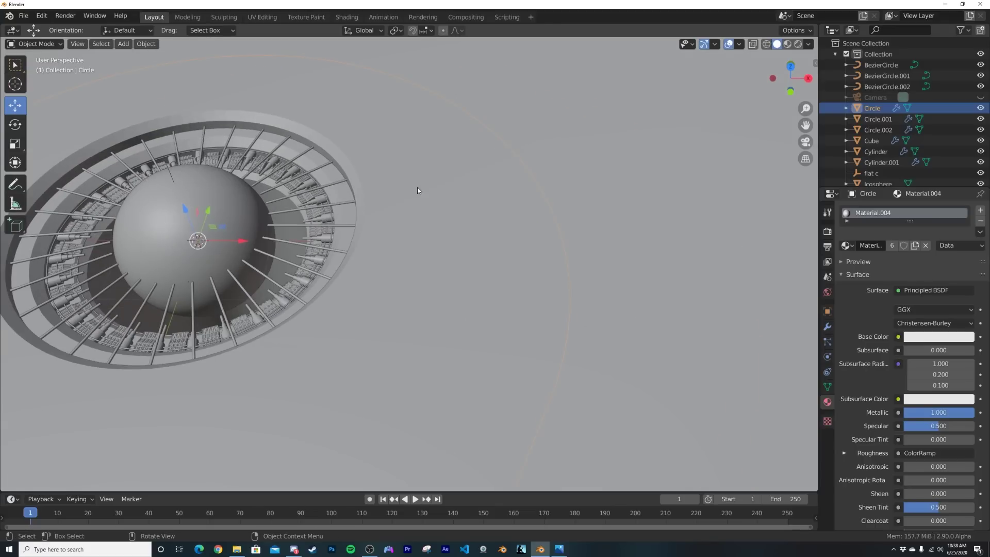
key("shift+a")
left_click(477, 203)
scroll(477, 203, "down", 3)
left_click_drag(341, 250, 538, 250)
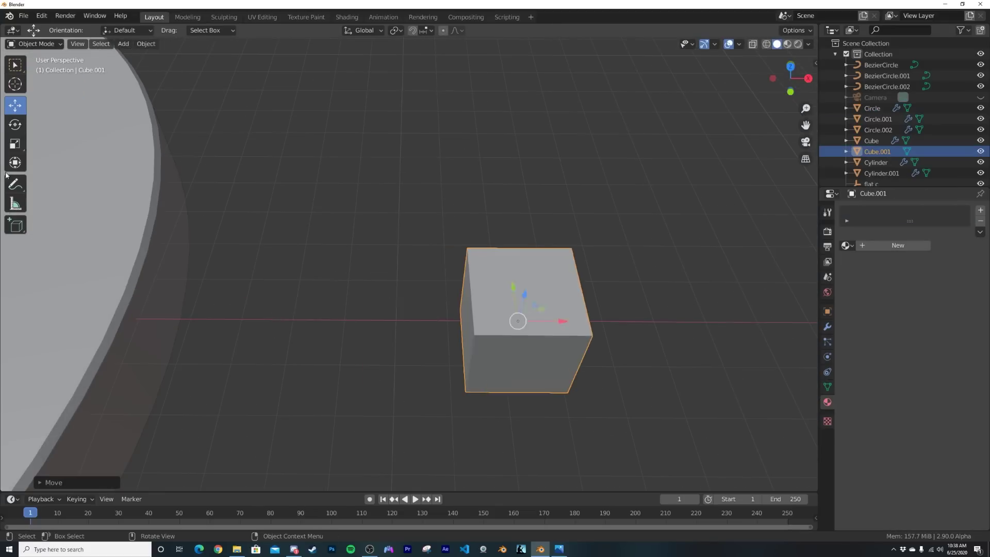
key("s")
key("x")
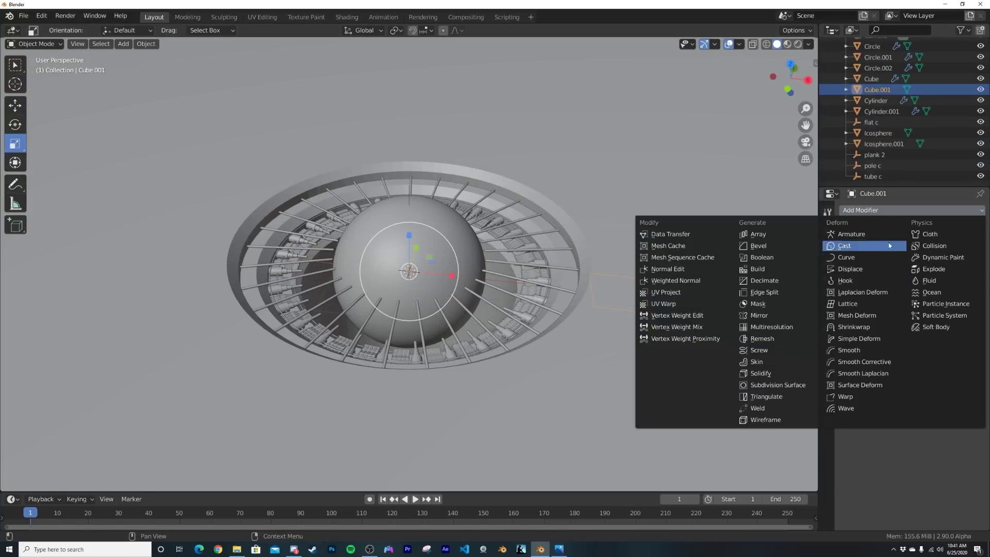
Array the plank around the ring with a count of 15, and set the plank 2 empty's Z rotation to 24°
left_click(889, 246)
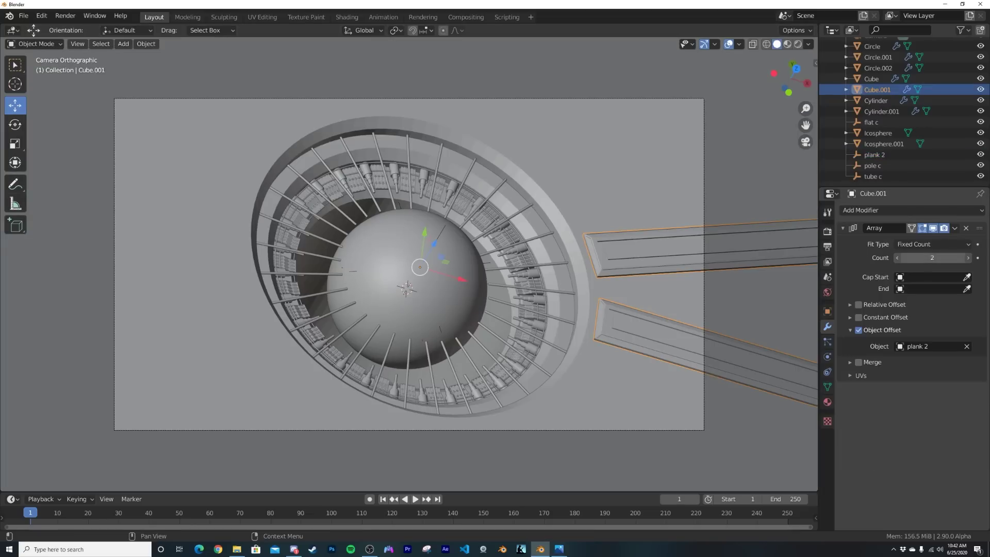
left_click_drag(932, 258, 976, 258)
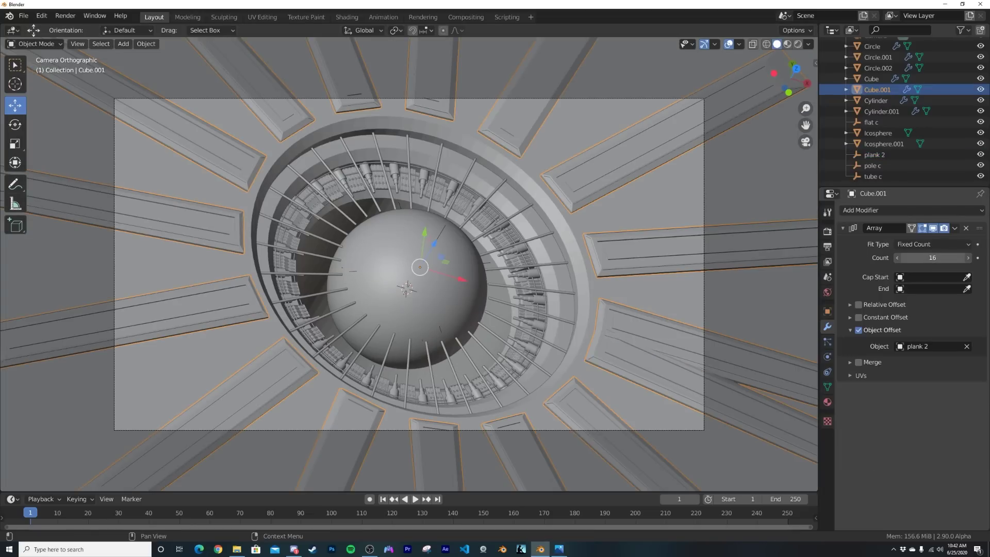
left_click(875, 154)
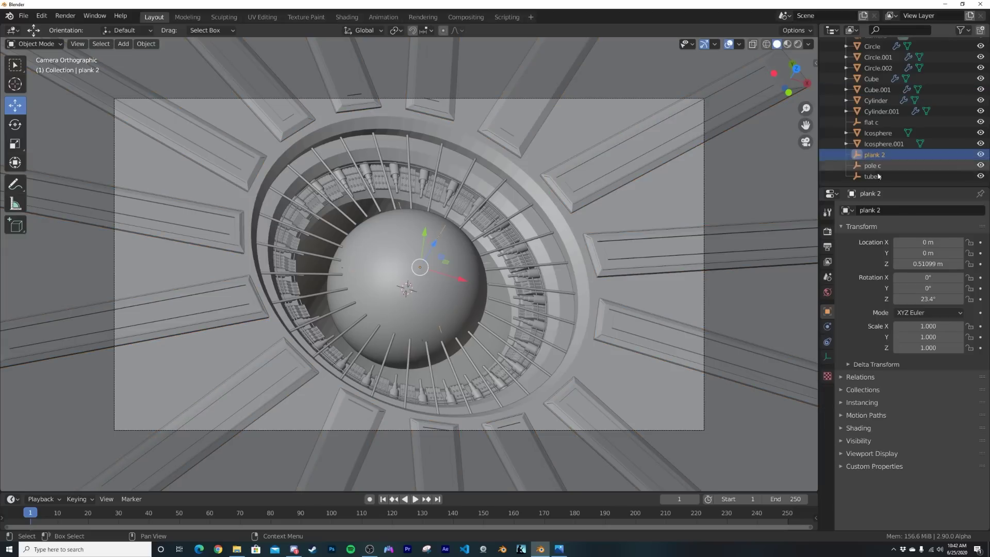
left_click_drag(928, 299, 947, 299)
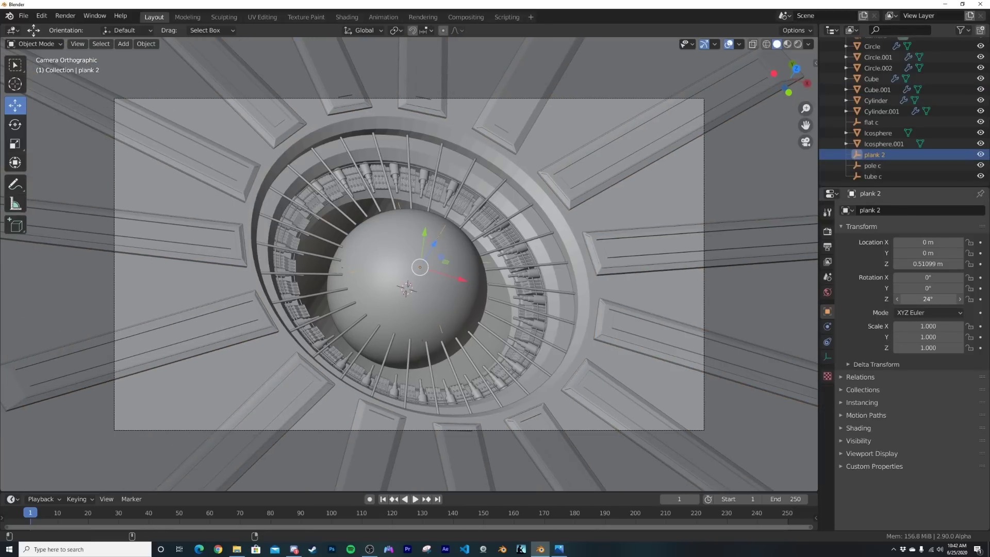
Assign Material.004 to the arrayed planks and preview them in rendered shading
left_click(618, 258)
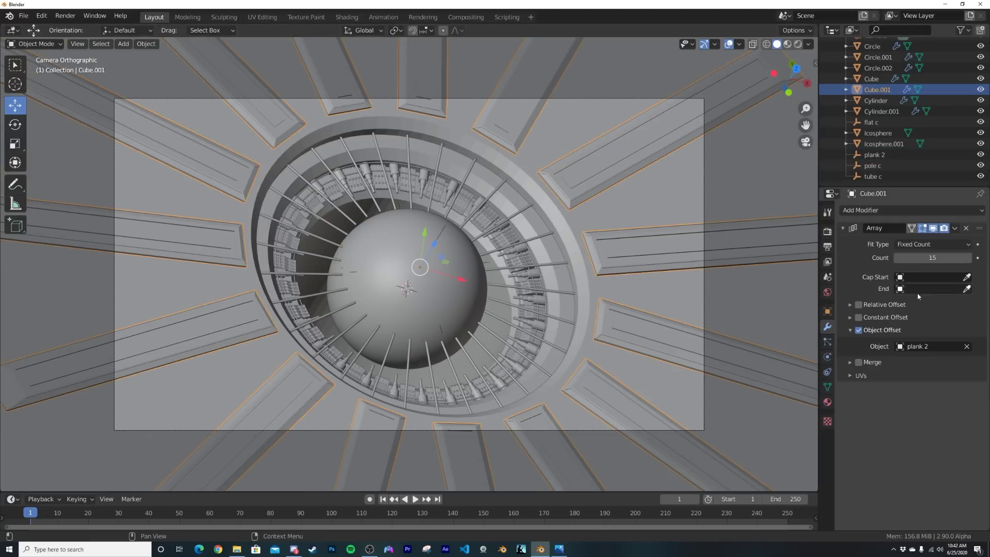
left_click(827, 401)
left_click(846, 245)
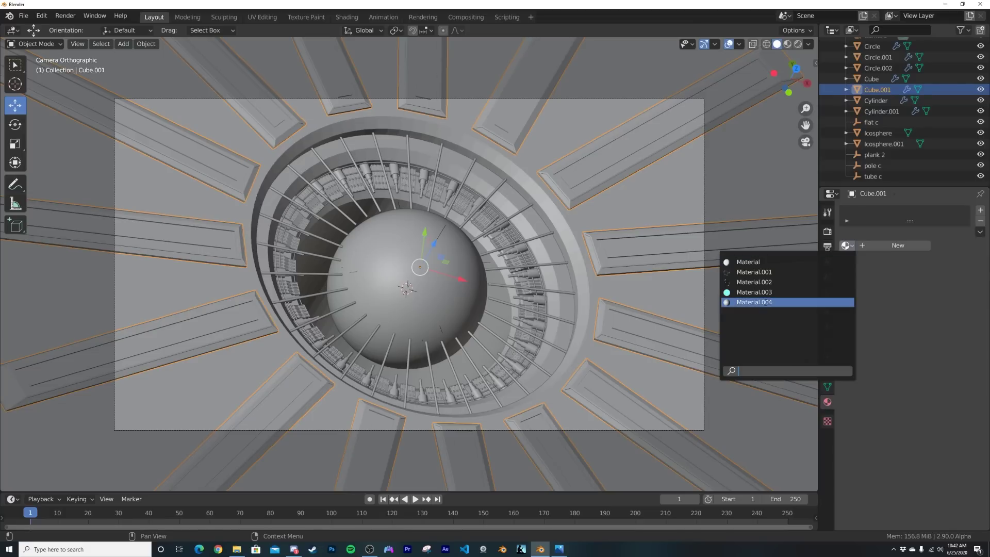
left_click(766, 303)
key("z")
left_click(614, 220)
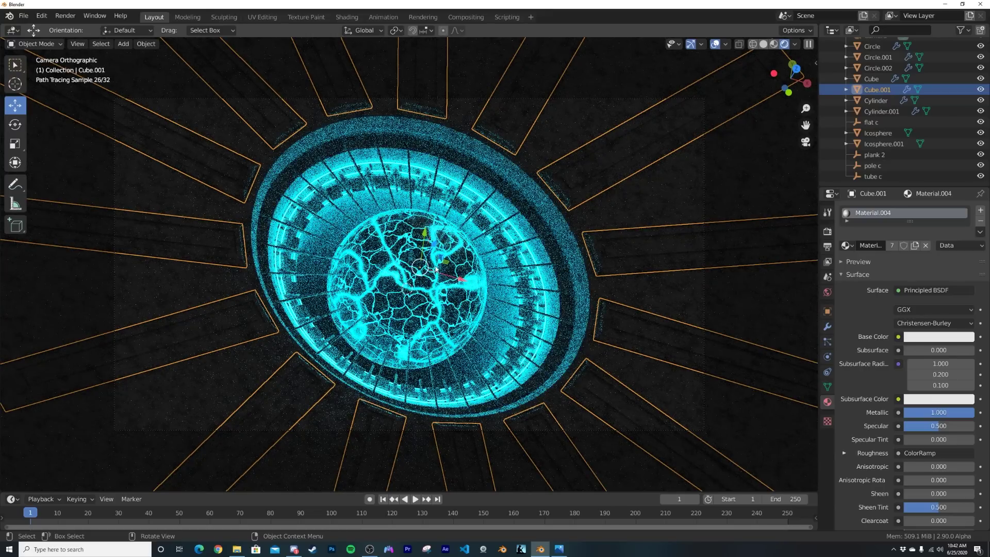
Duplicate the glowing BezierCircle.002 ring in place and scale the copy up to lie inside the outer rim
key("z")
left_click(536, 256)
middle_click_drag(539, 253, 539, 254)
key("grave")
left_click(529, 177)
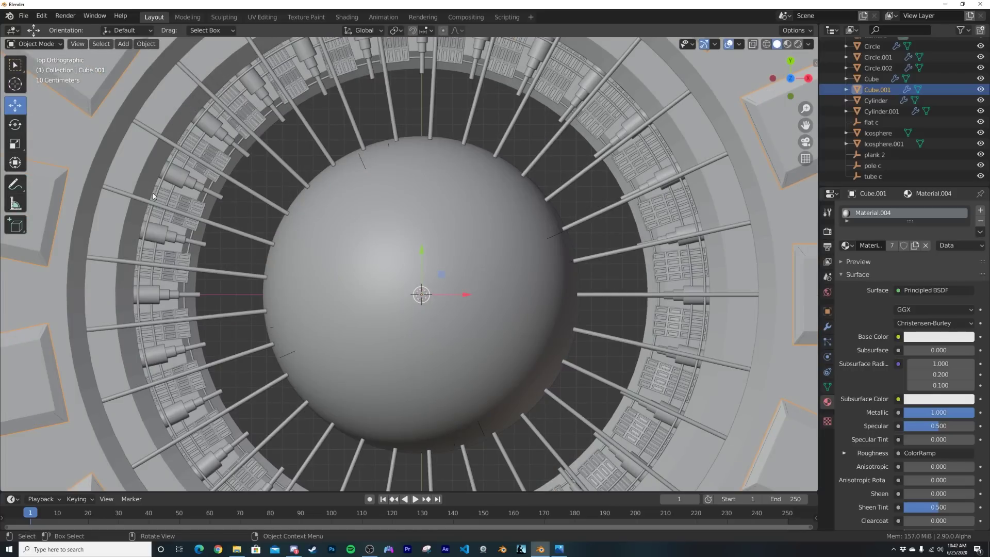
left_click(155, 194)
middle_click_drag(393, 222, 414, 204)
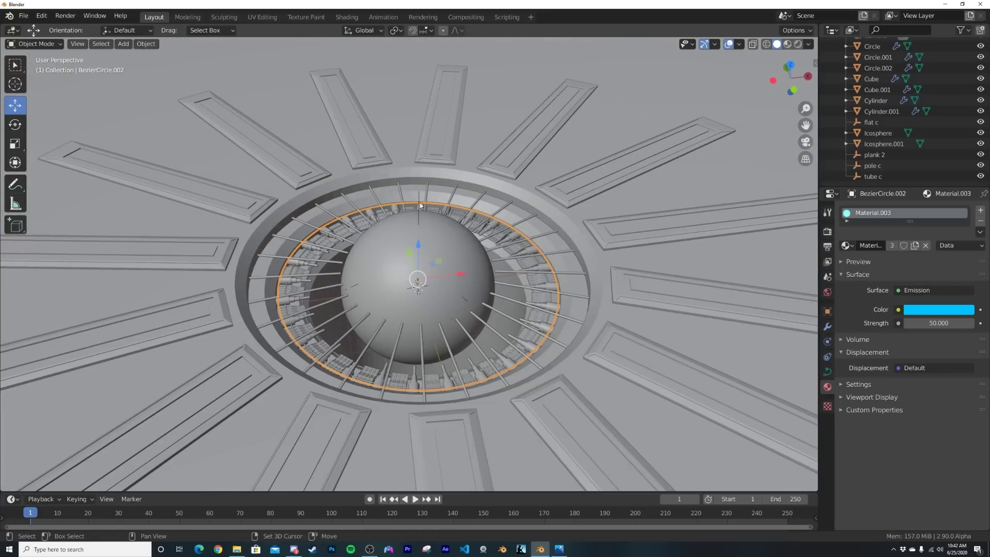
key("shift+d")
right_click(415, 205)
key("s")
left_click(544, 237)
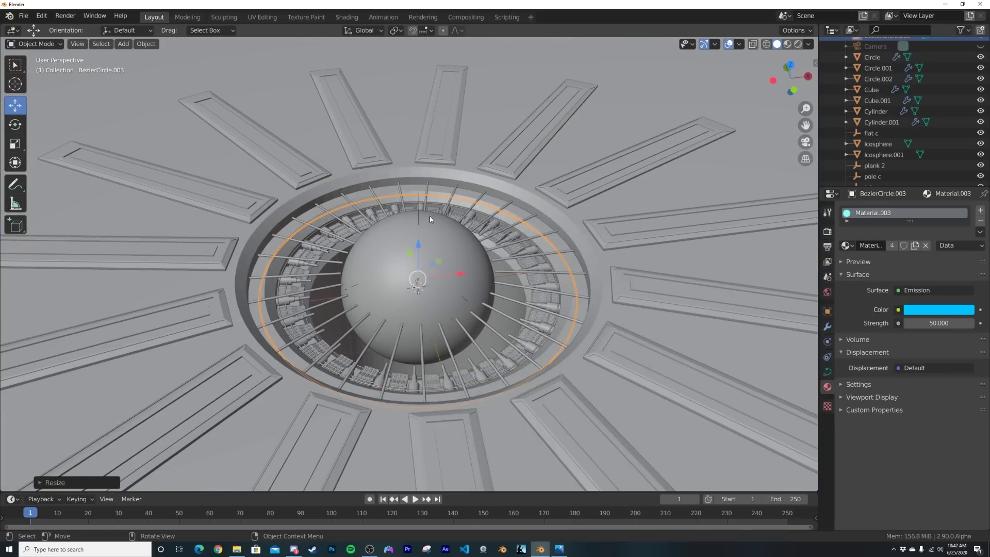
Raise the duplicated glowing ring along Z and check it with the planks in rendered shading
left_click_drag(416, 249, 418, 231)
middle_click_drag(458, 289, 467, 250)
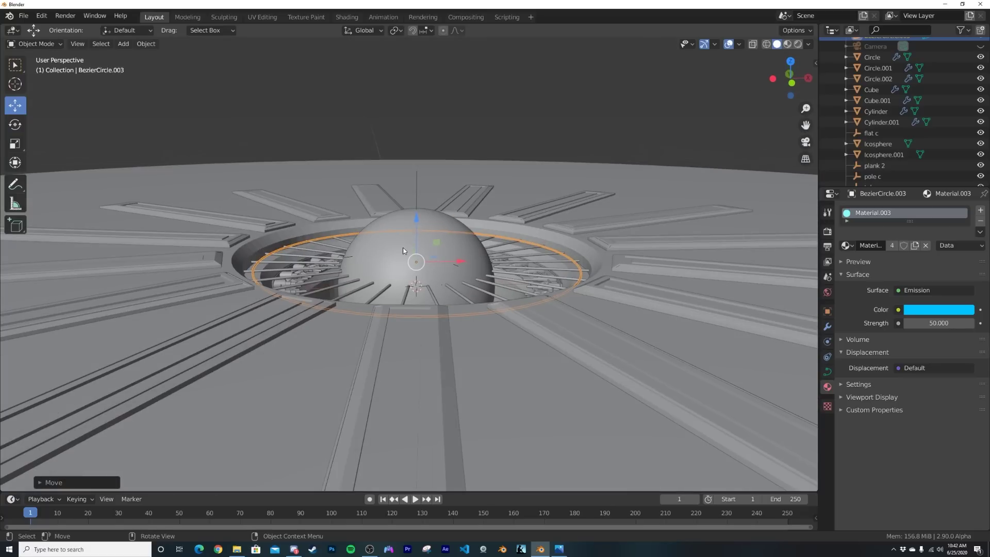
scroll(403, 251, "up", 4)
middle_click_drag(403, 252, 373, 234)
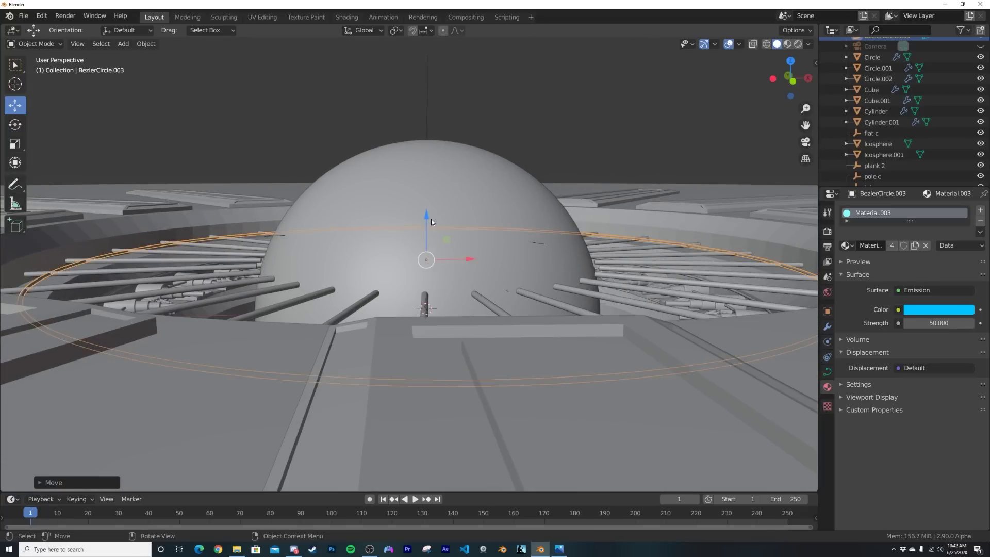
middle_click_drag(431, 219, 431, 249)
scroll(512, 263, "down", 3)
key("z")
left_click(578, 261)
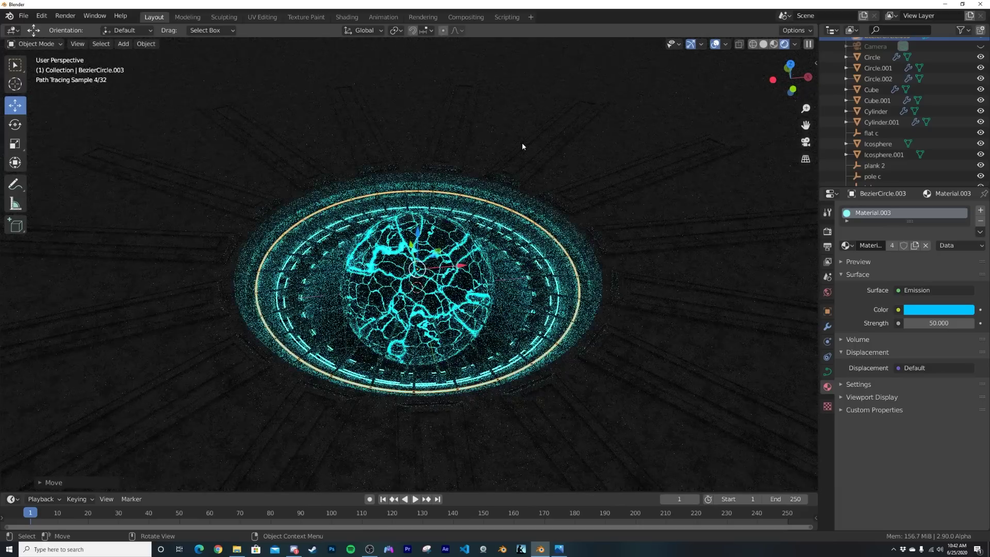
left_click(522, 146)
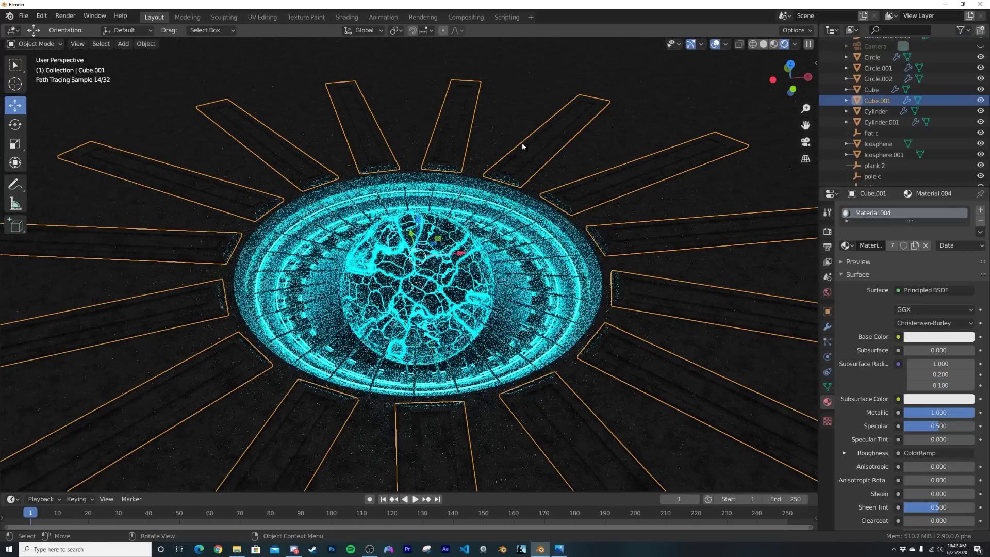
middle_click_drag(522, 142, 570, 140)
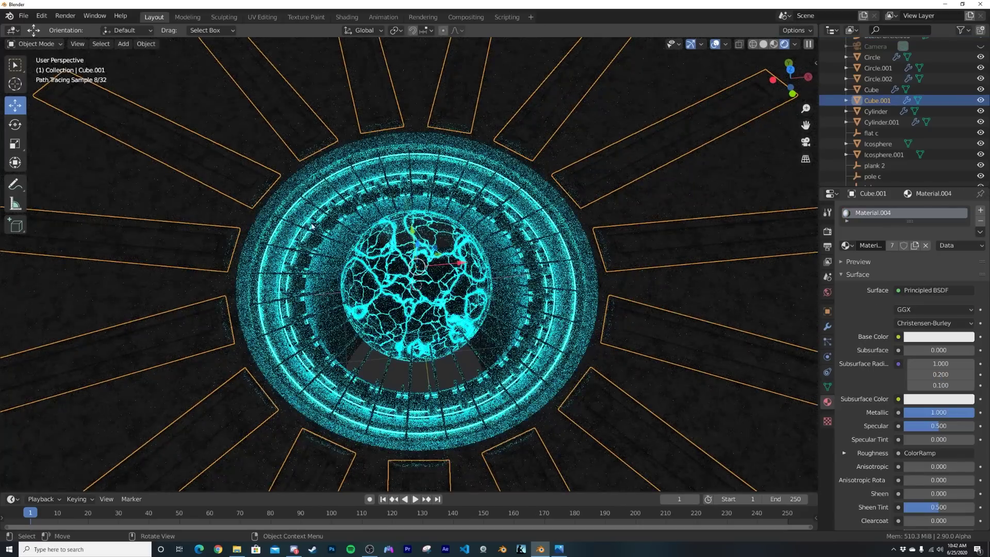
Duplicate the larger glowing ring in place and scale the copy up beyond the outer rim, viewed from the top
key("z")
left_click(548, 211)
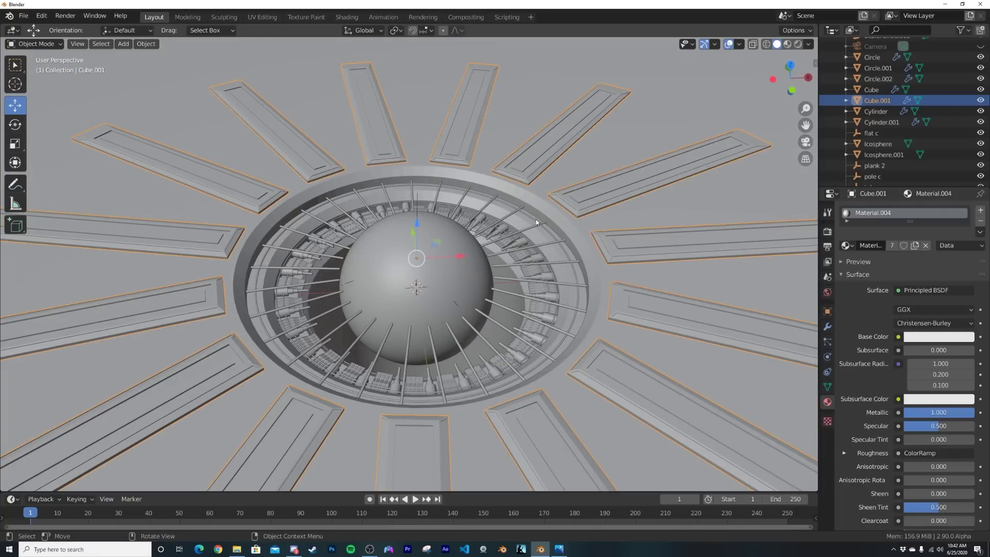
left_click(552, 221)
key("shift+d")
right_click(562, 212)
key("grave")
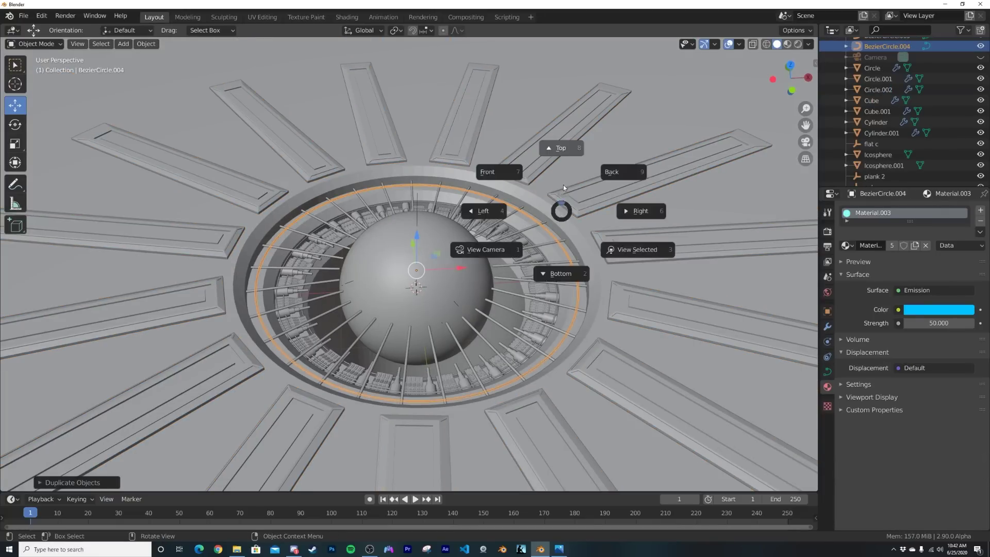
key("s")
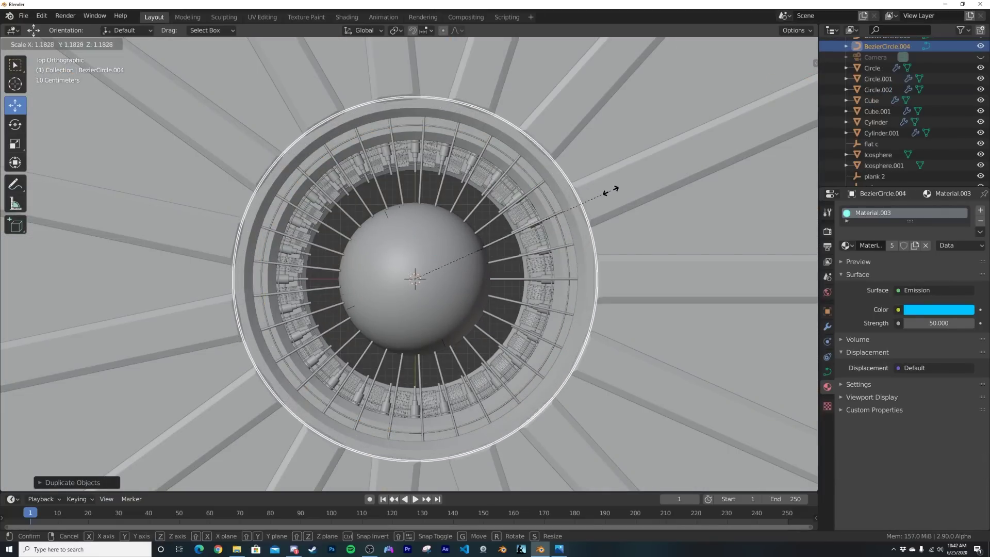
left_click(621, 194)
Raise the new outermost glowing ring along Z to the level of the planks' inner ends
middle_click_drag(621, 194, 395, 227)
left_click_drag(416, 219, 417, 200)
middle_click_drag(417, 200, 388, 204)
scroll(255, 243, "up", 5)
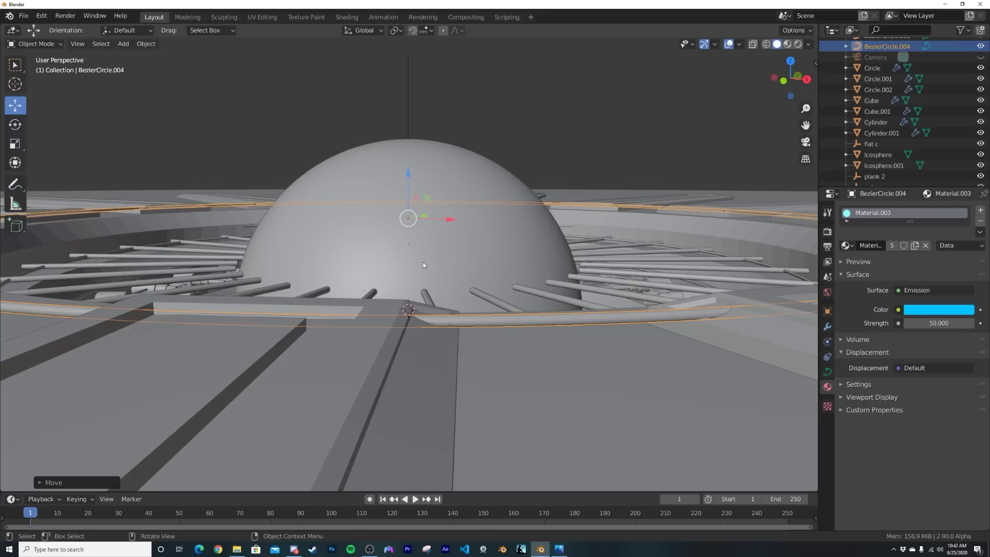
left_click_drag(410, 176, 412, 182)
Scale the outermost glowing ring down slightly in the camera view and preview it in rendered shading
key("KP_0")
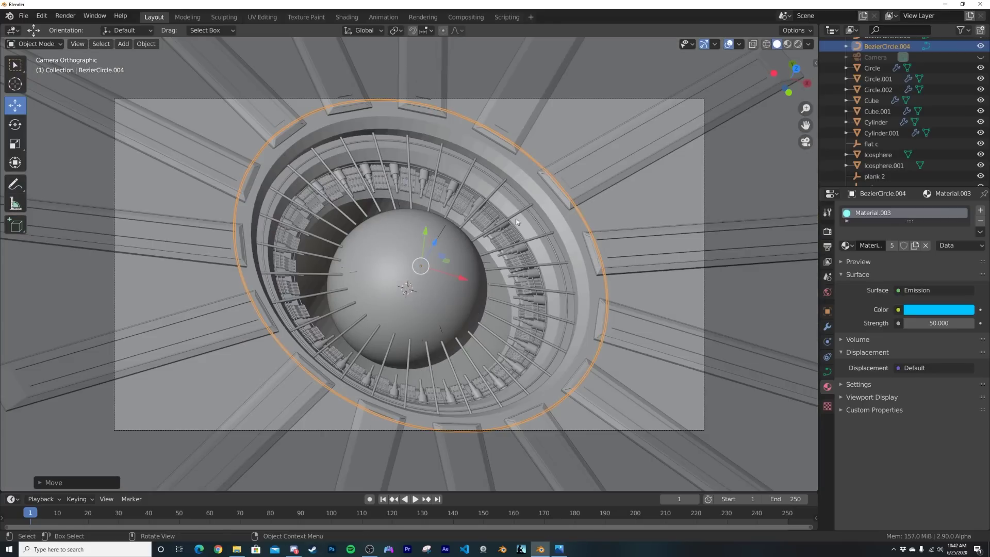
key("s")
left_click(787, 208)
key("z")
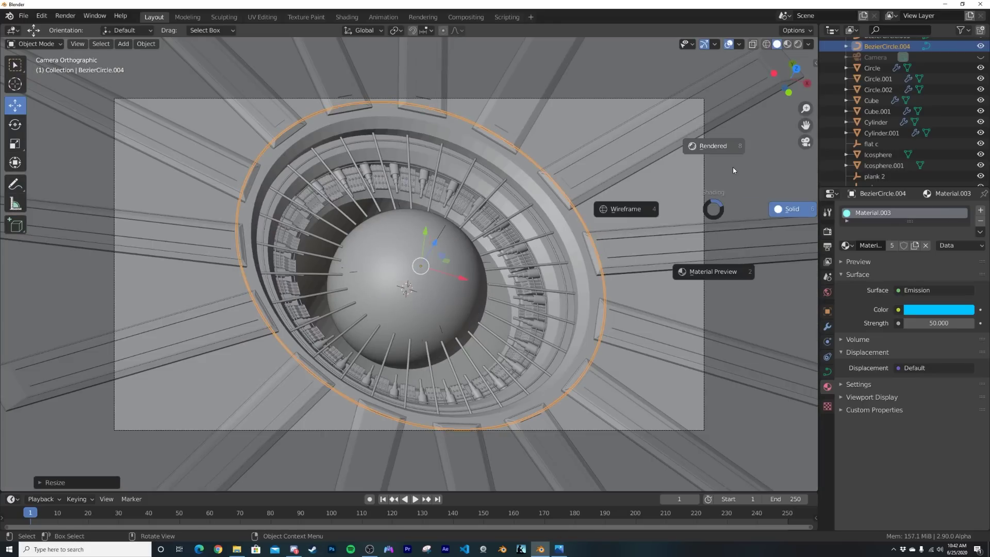
left_click(732, 166)
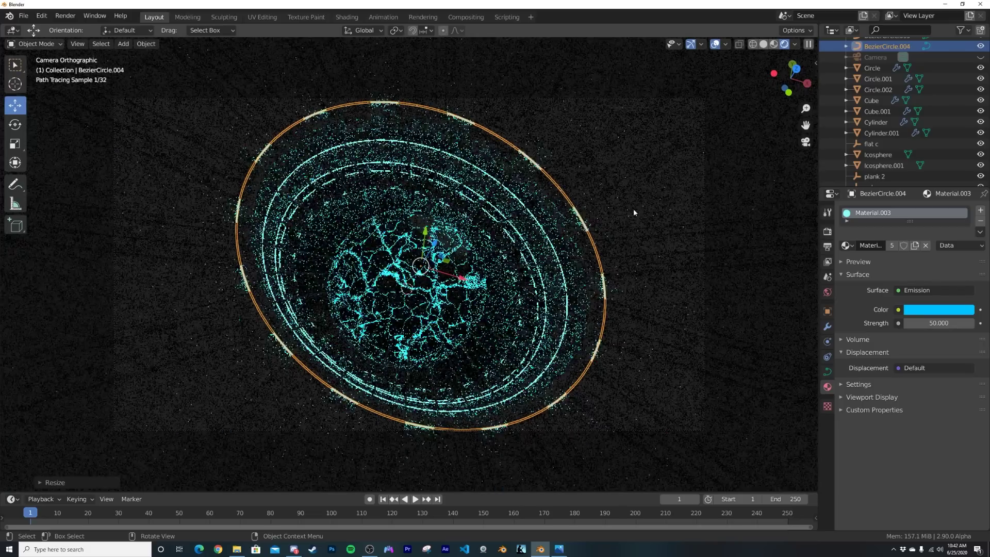
left_click(648, 197)
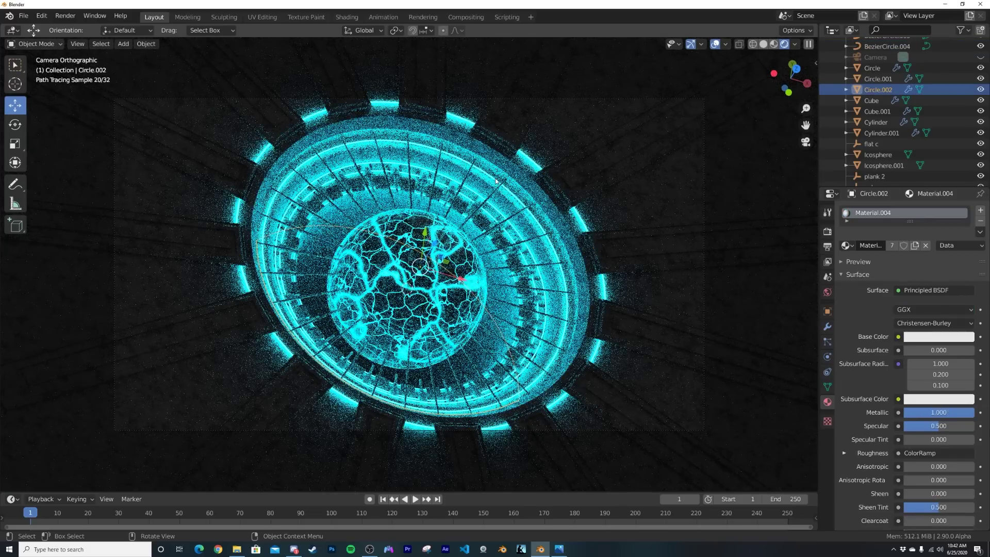
Shorten the radial rods by moving the inner end face of Cylinder.001 outward along X
key("z")
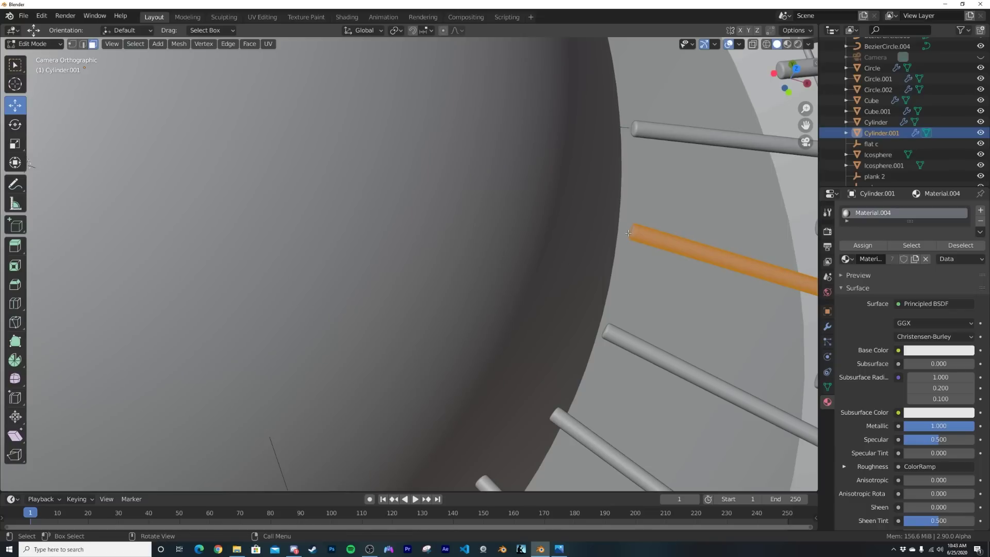
left_click(628, 233)
scroll(629, 232, "down", 6)
key("g")
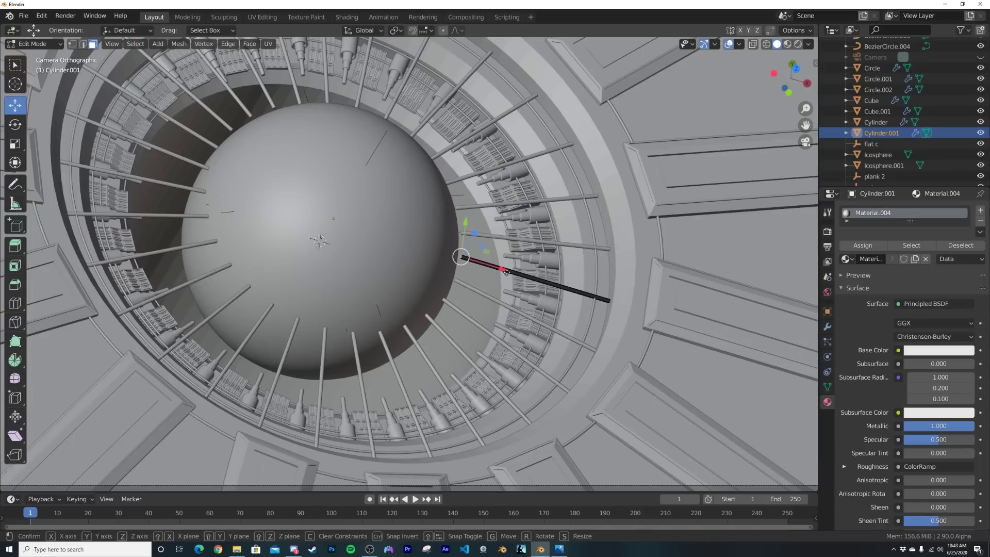
key("x")
left_click(525, 282)
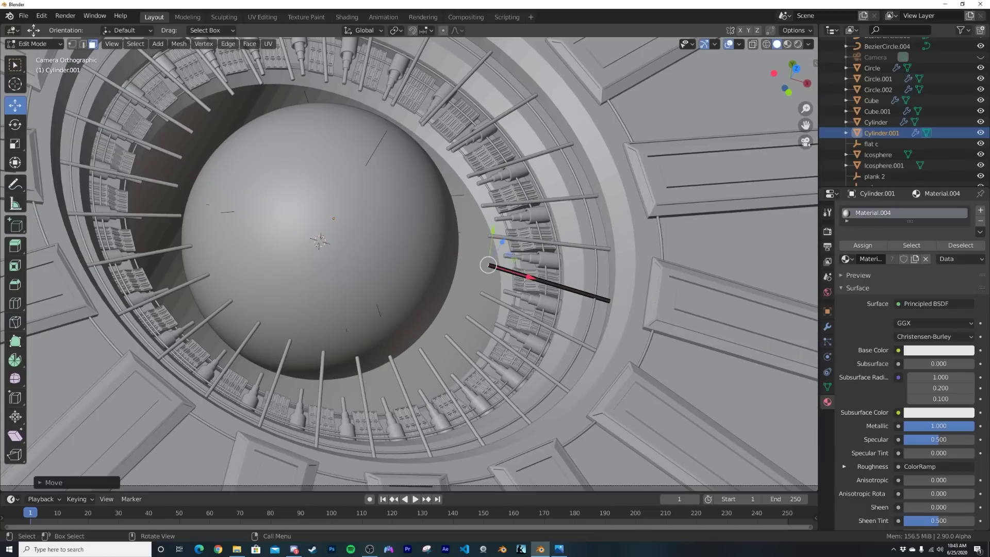
key("Tab")
Scale up the outer glass sphere Icosphere.001 uniformly so it fills more of the ring's central opening
key("z")
left_click(356, 217)
left_click(345, 235)
left_click(329, 276, "shift")
left_click(347, 275)
middle_click_drag(351, 275, 404, 269)
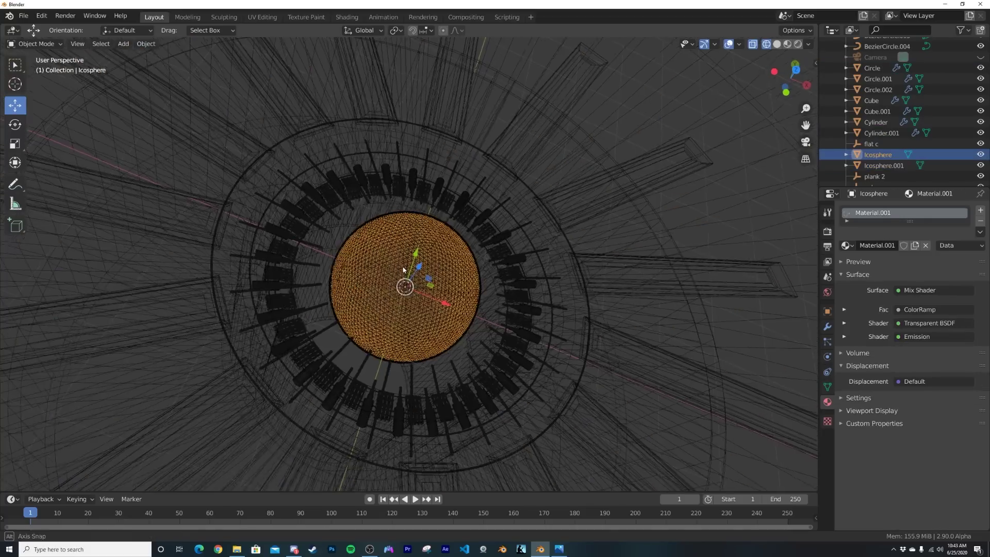
left_click(405, 270)
key("z")
left_click(456, 276)
key("s")
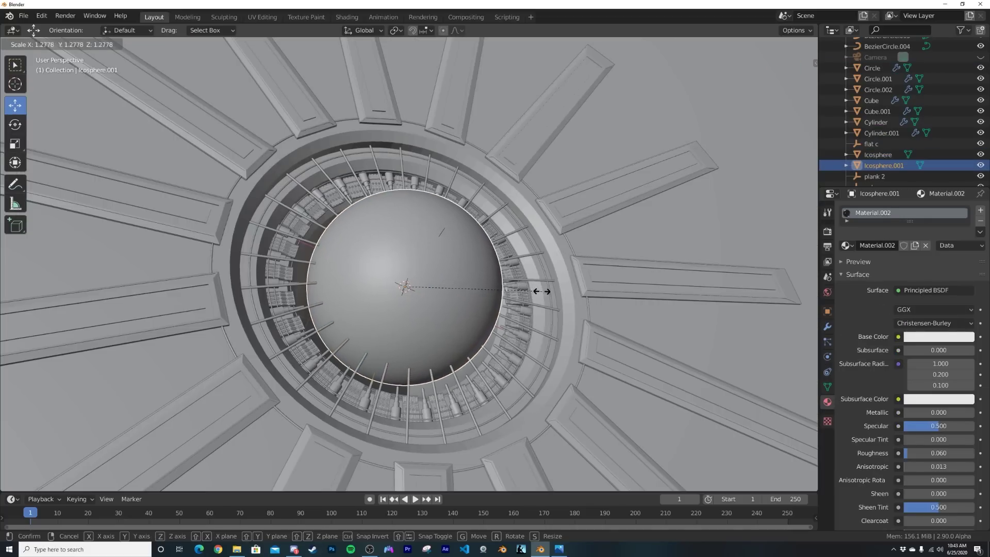
left_click(528, 290)
Scale up the inner energy sphere inside the enlarged glass sphere and preview it in rendered shading from the camera
key("z")
left_click(376, 294)
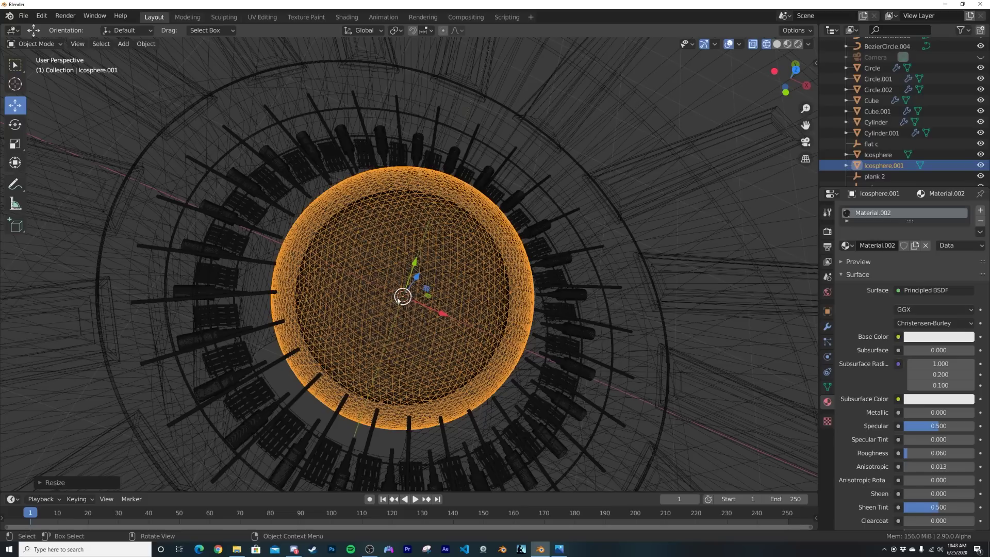
left_click(372, 298)
key("s")
left_click(510, 283)
key("shift+z")
key("KP_0")
key("z")
left_click(451, 155)
left_click(545, 193)
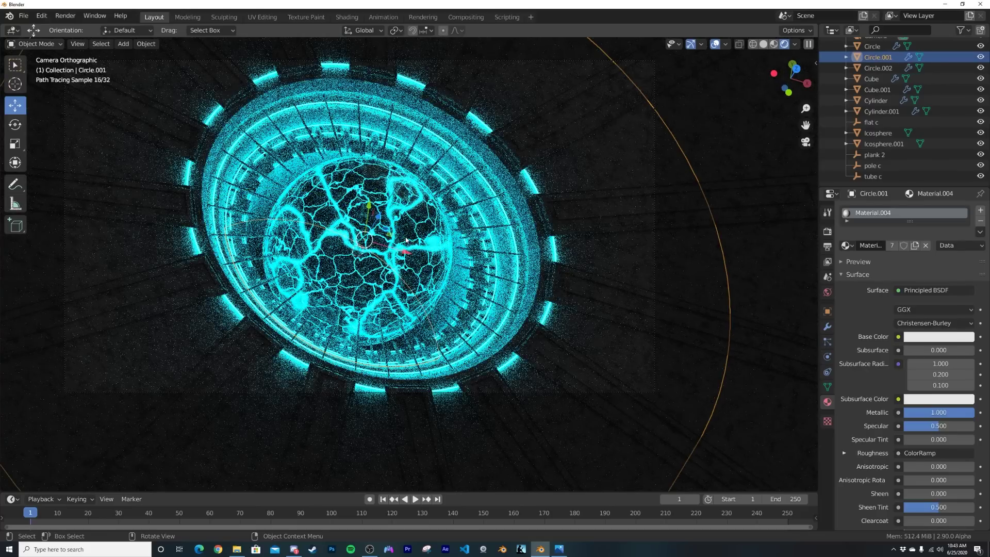
Add a point light in solid shading and raise it along Z above the glass sphere
key("z")
left_click(490, 238)
middle_click_drag(421, 249, 427, 224)
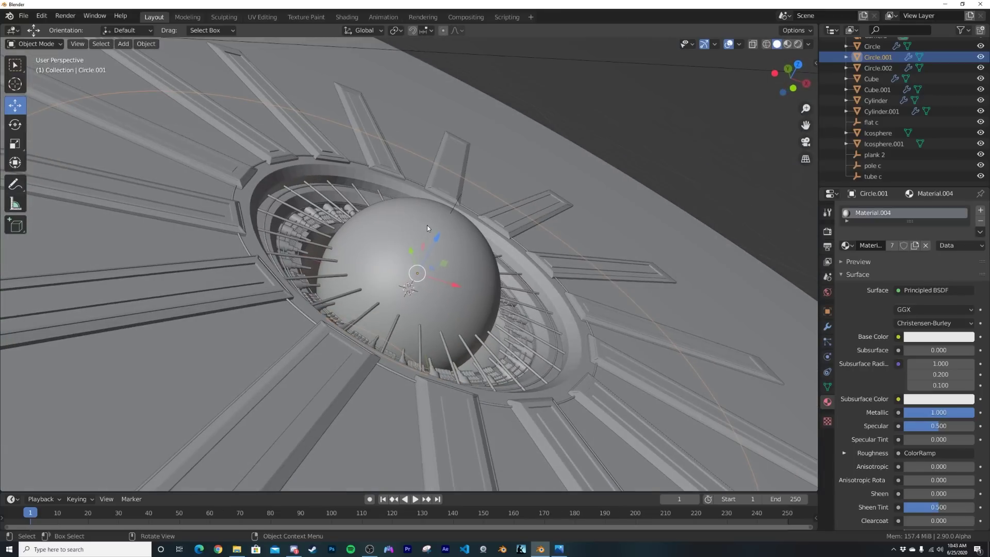
key("shift+a")
mouse_move(439, 208)
left_click(522, 208)
key("g")
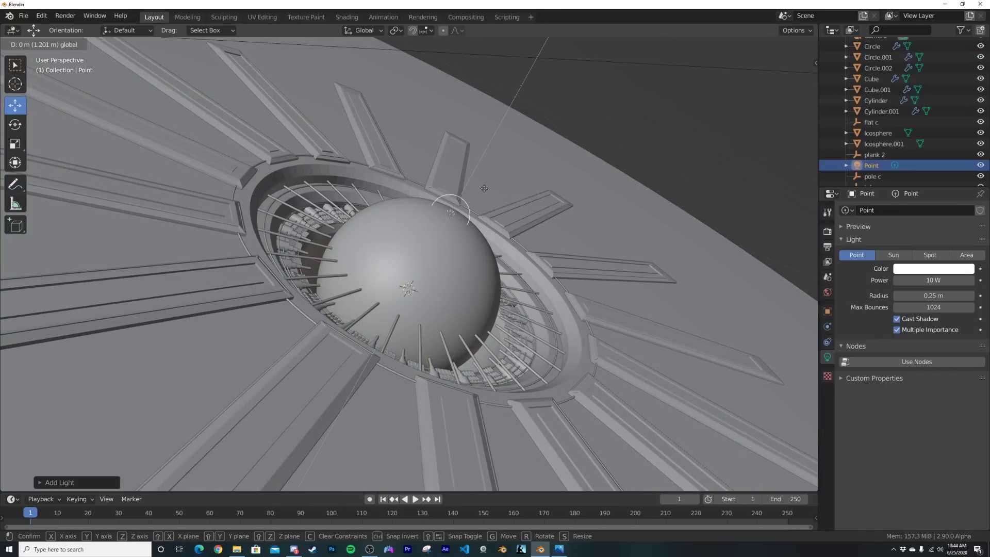
left_click(504, 177)
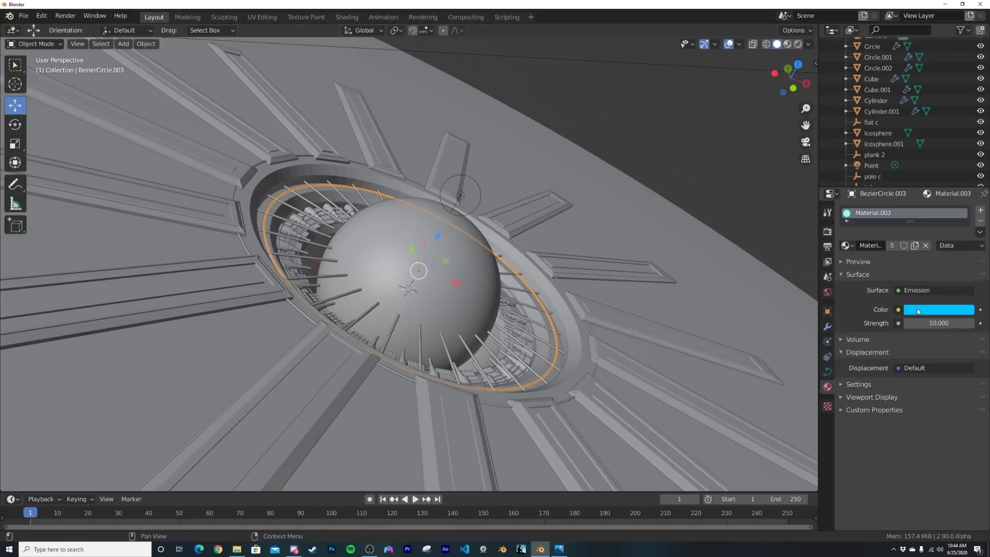
Copy hex colour 00C2FF from the BezierCircle.003 emission material and apply it to the point light
left_click(911, 310)
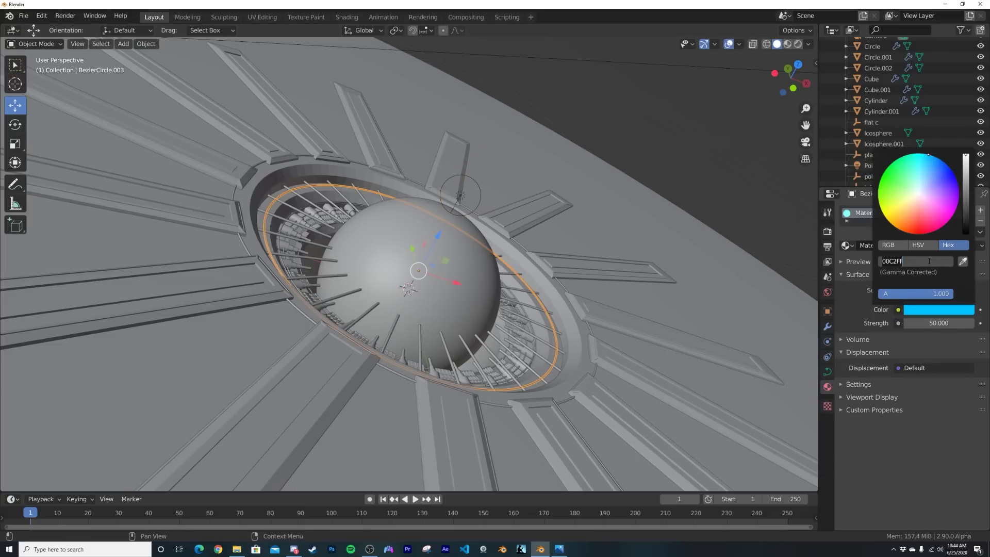
left_click_drag(465, 194, 462, 197)
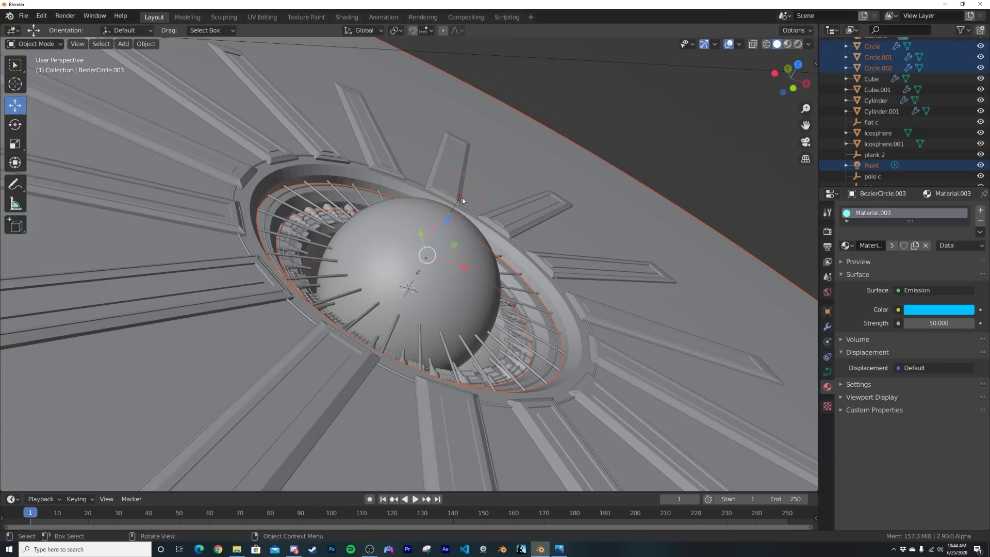
left_click(462, 196)
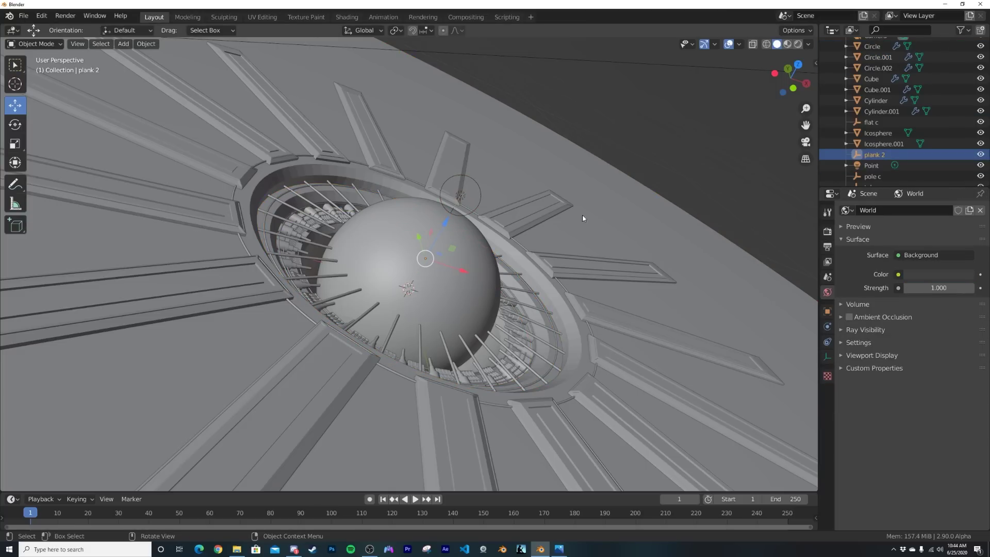
left_click(477, 200)
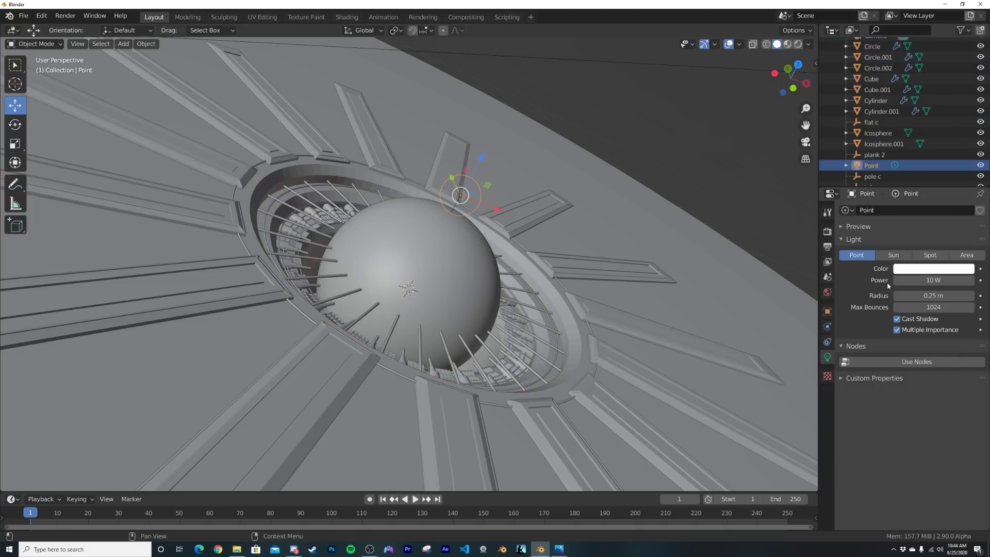
left_click(934, 268)
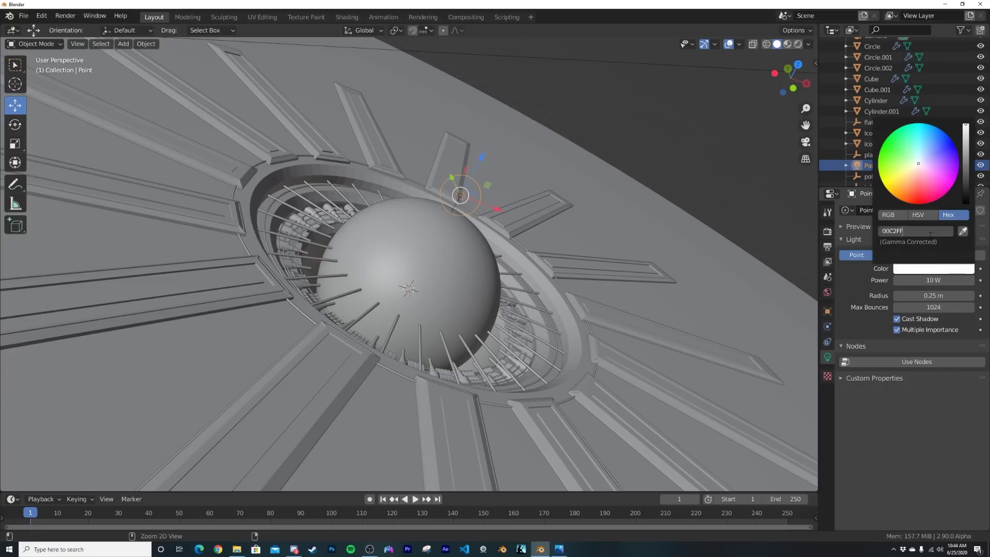
key("Return")
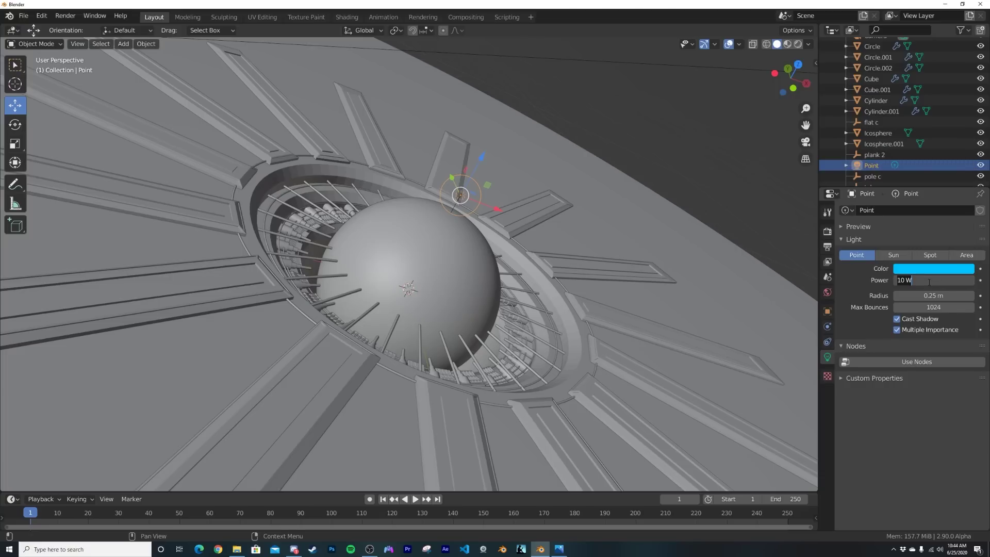
Set the point light's power to 1000 W and preview the scene rendered through the camera
key("Return")
key("KP_0")
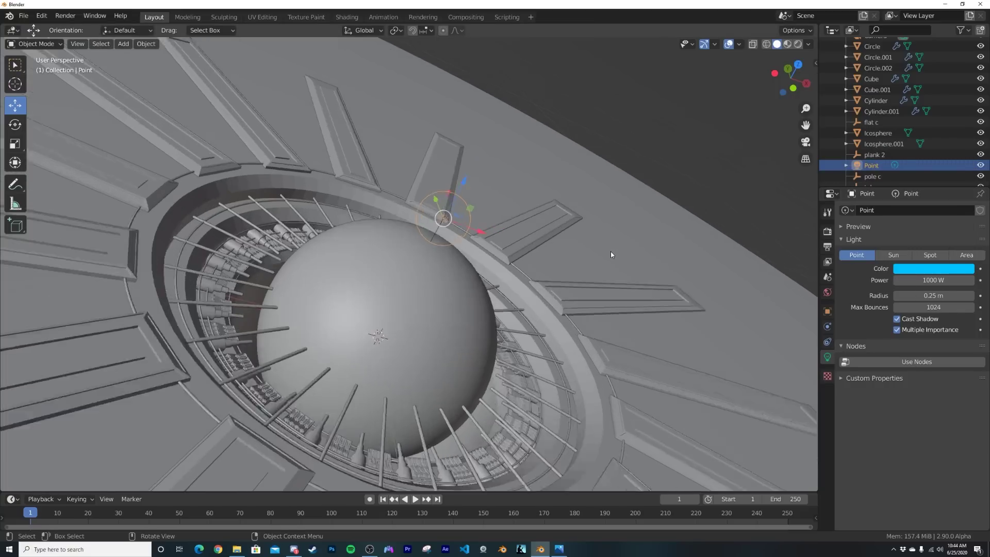
key("z")
left_click(616, 199)
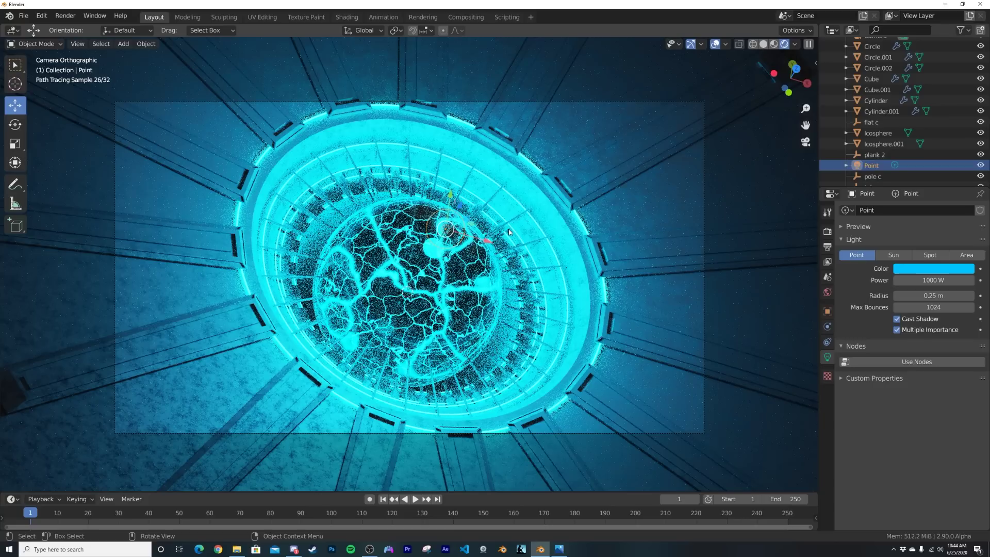
Darken the base colour of Material.004 to a dark grey using the large outer disc Circle.001
left_click(410, 320)
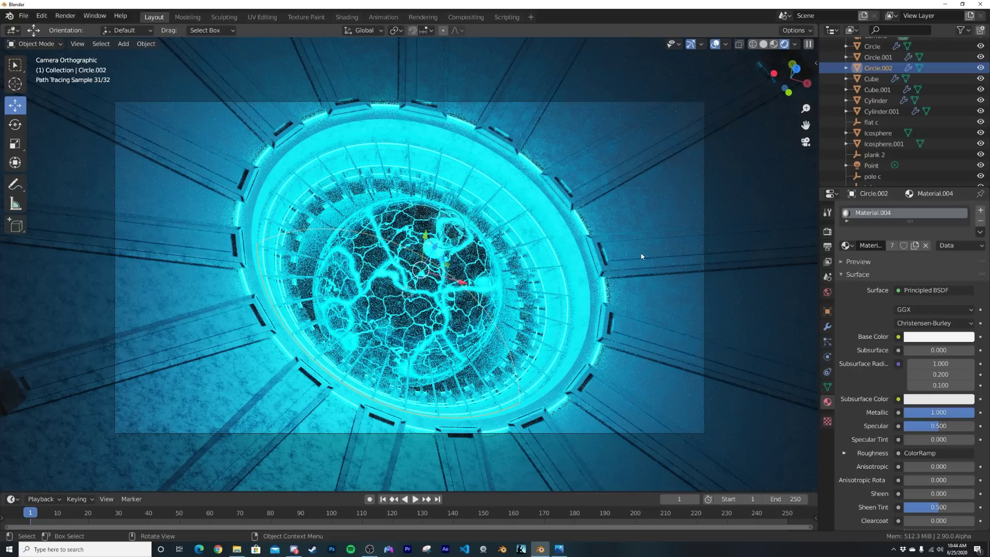
left_click(638, 287)
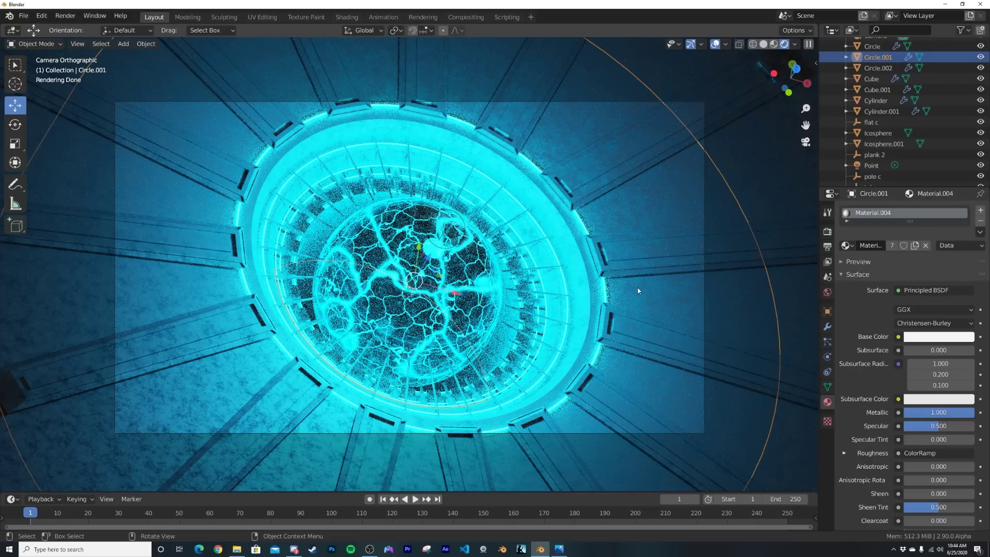
left_click(928, 340)
left_click_drag(963, 244, 963, 258)
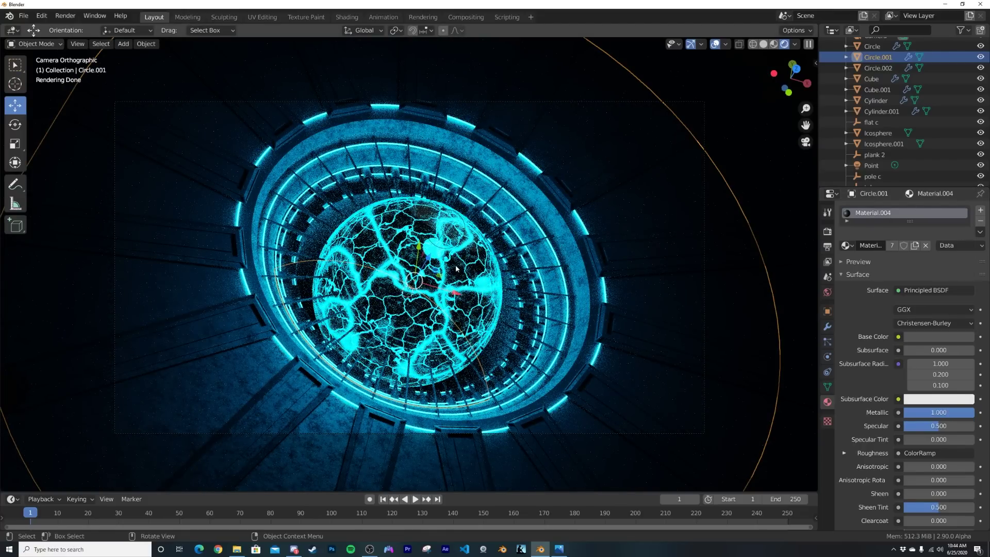
Hide the viewport overlays to view the rendered camera frame without outlines
scroll(456, 266, "up", 1)
left_click(667, 201)
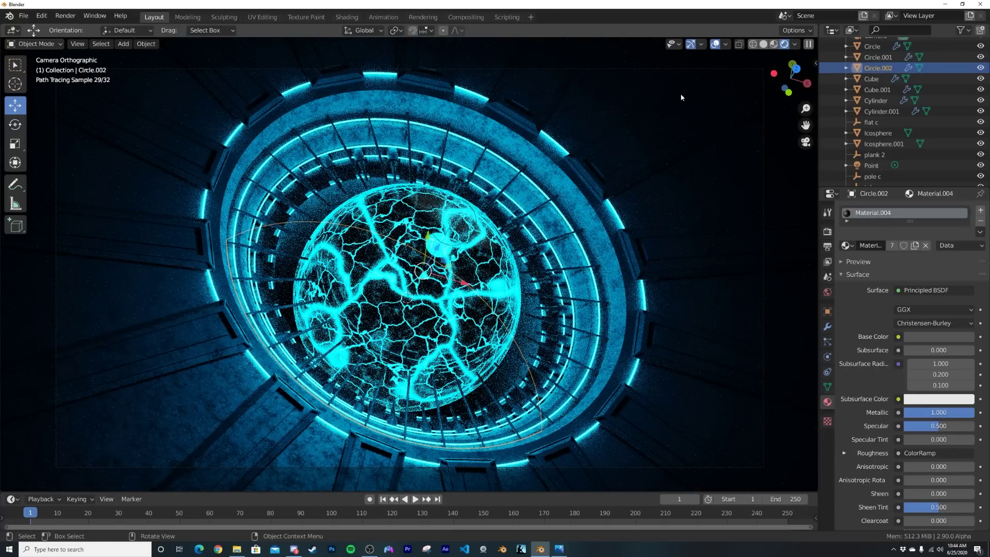
left_click(714, 44)
scroll(578, 229, "down", 1)
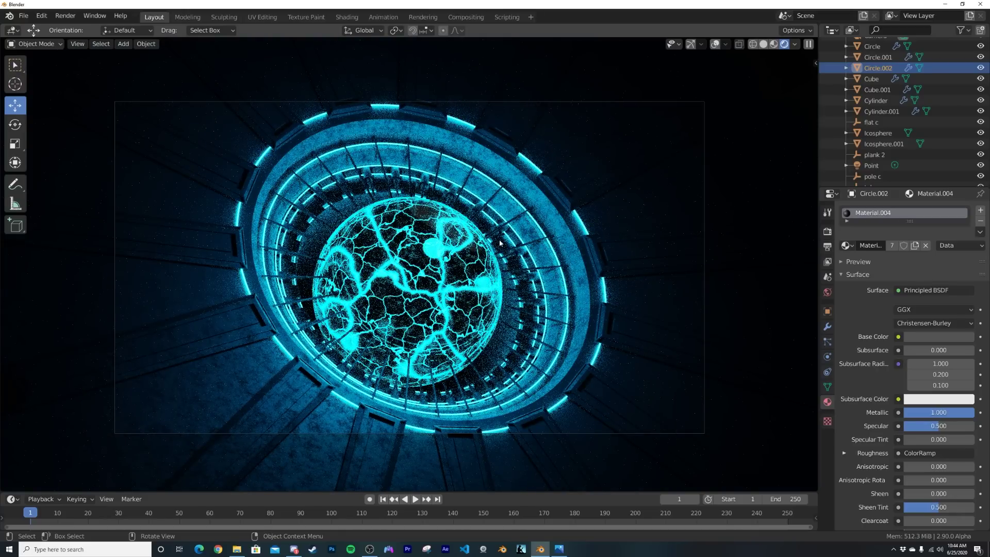
Increase the camera's orthographic scale to 8.440
scroll(879, 133, "up", 5)
left_click(875, 119)
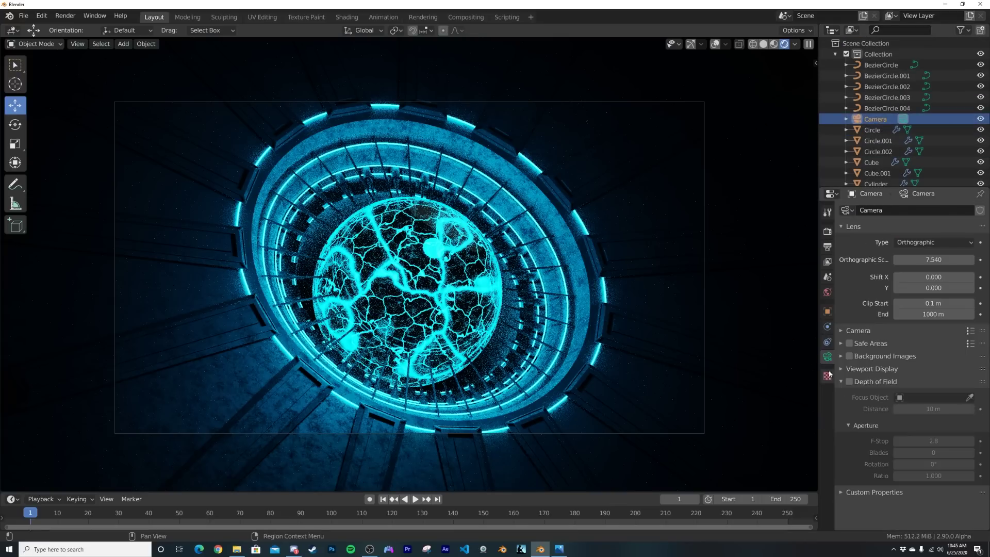
left_click_drag(937, 259, 982, 260)
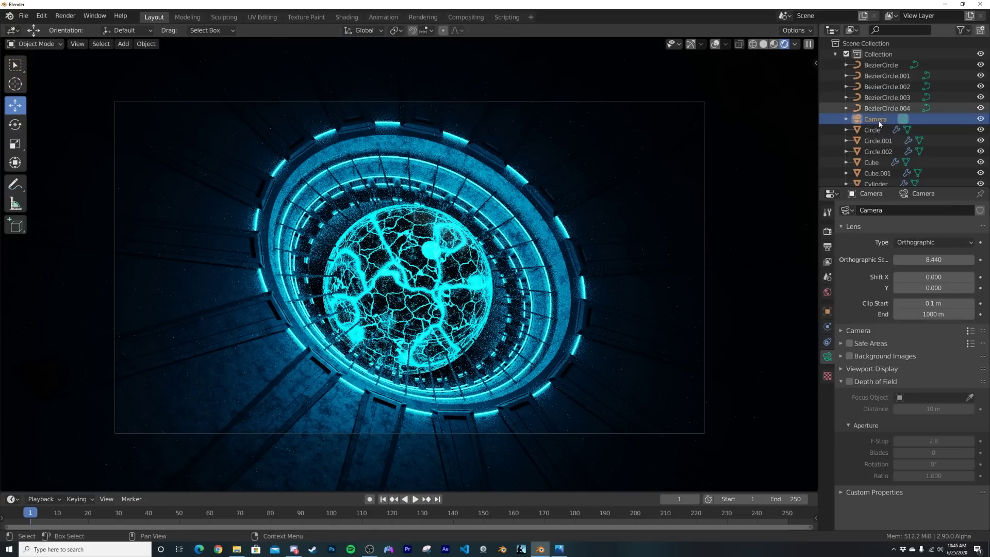
Move the point light away from the sphere's centre toward the ring's upper rim in the camera view
scroll(876, 162, "down", 3)
left_click(871, 171)
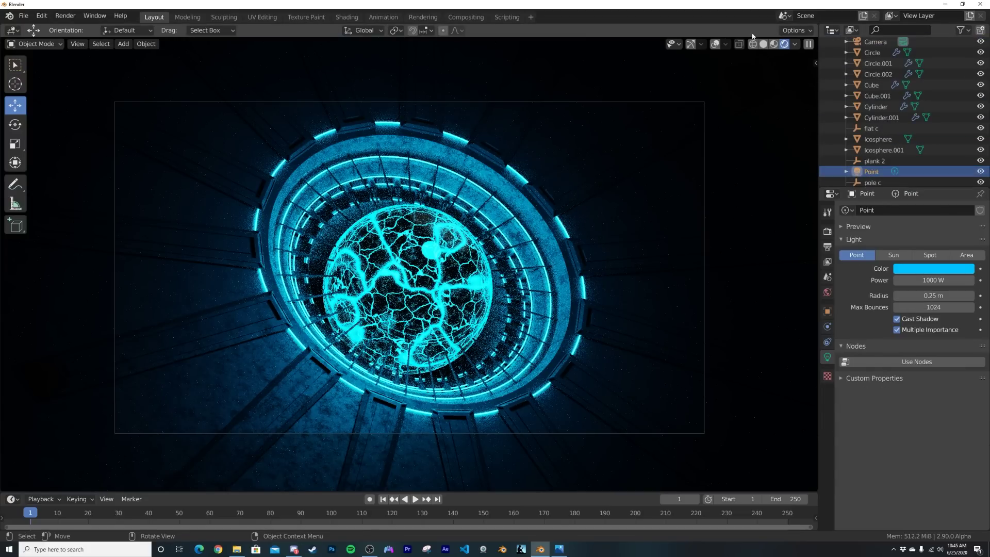
left_click_drag(447, 215, 507, 166)
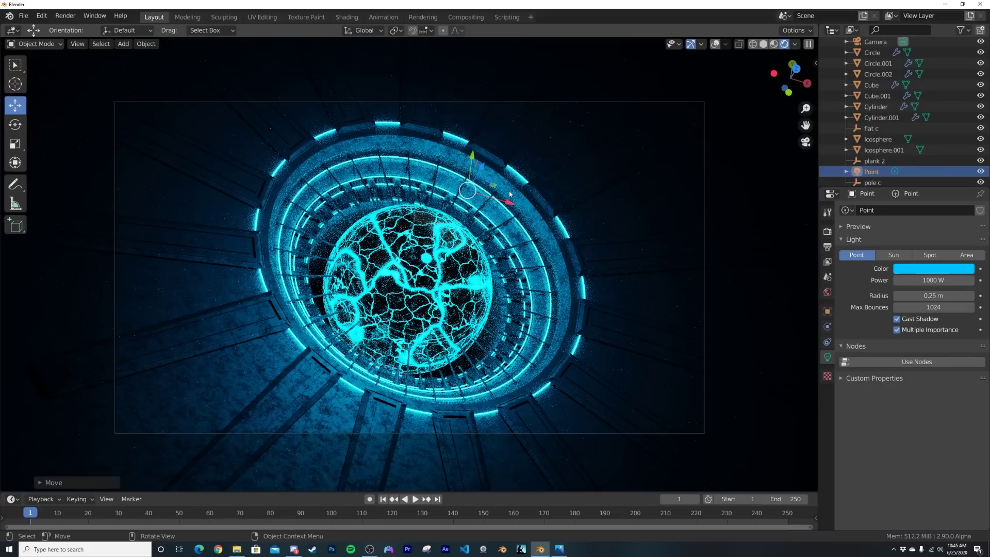
Enable the Denoising Data pass for the view layer
scroll(502, 215, "up", 1)
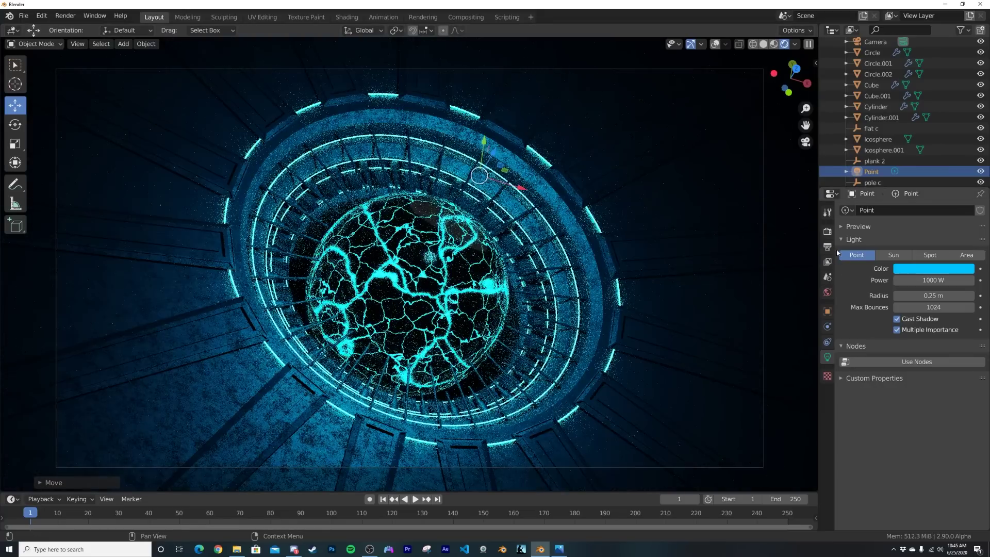
left_click(827, 232)
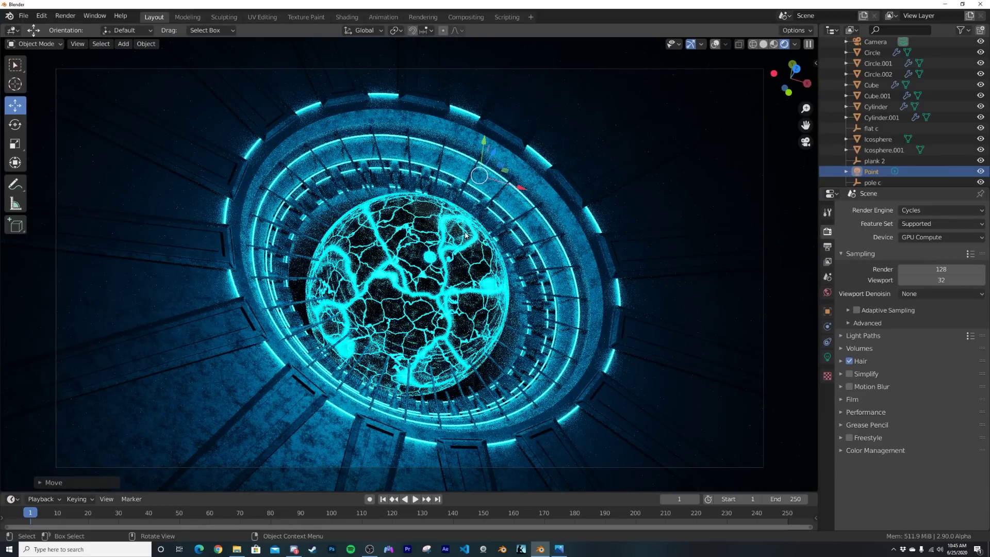
left_click(827, 262)
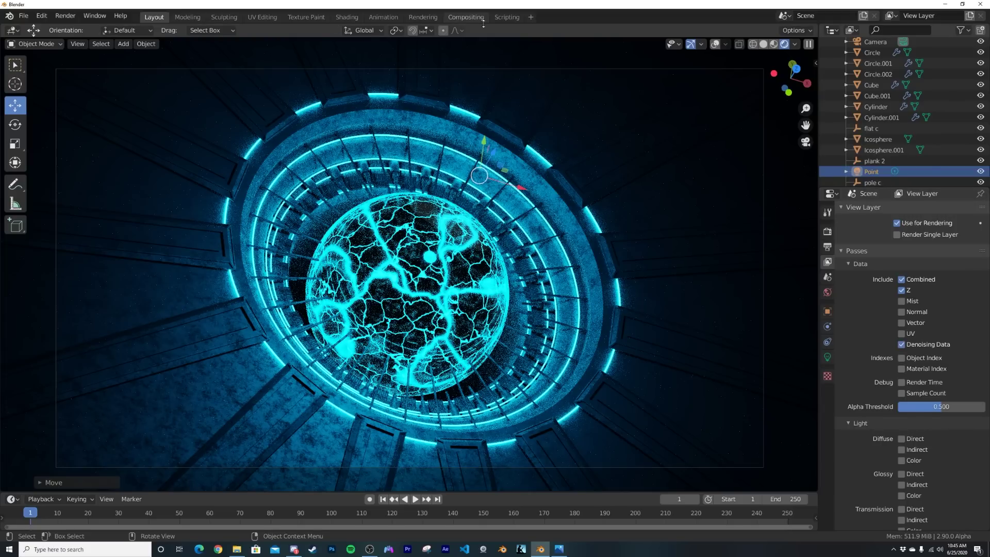
Enable compositing nodes, add a Viewer node and connect the Render Layers Image output to it
left_click(466, 17)
left_click(124, 31)
key("shift+a")
left_click(450, 173)
type("vir")
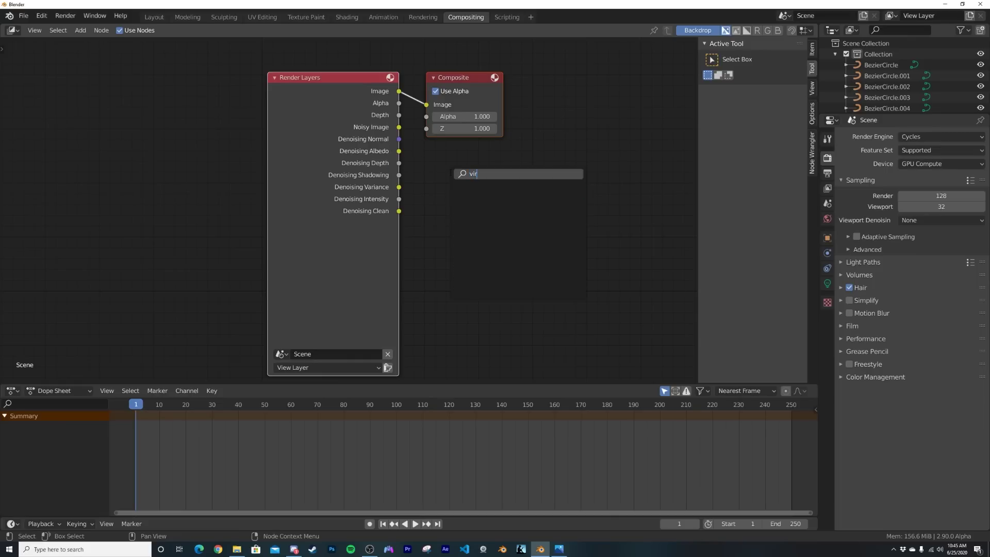
left_click(467, 214)
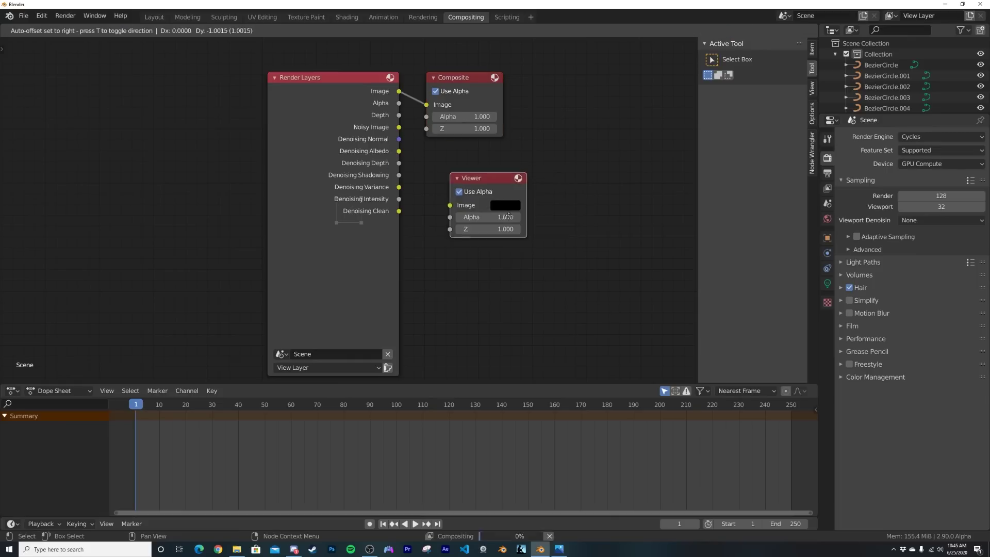
left_click(484, 208)
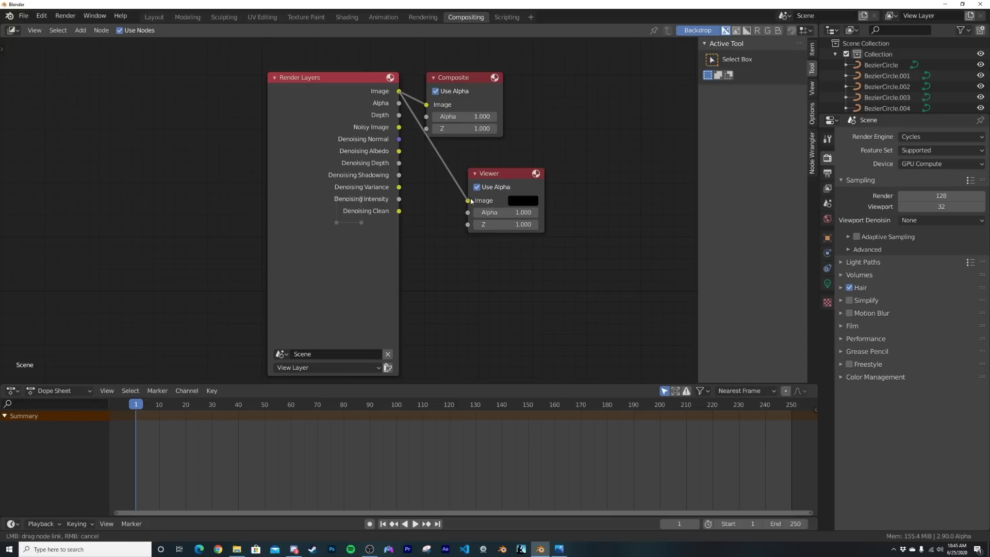
left_click_drag(471, 199, 471, 199)
Insert a Denoise node before the Viewer and feed it the Noisy Image, Denoising Normal and Denoising Albedo outputs
key("shift+a")
left_click(558, 146)
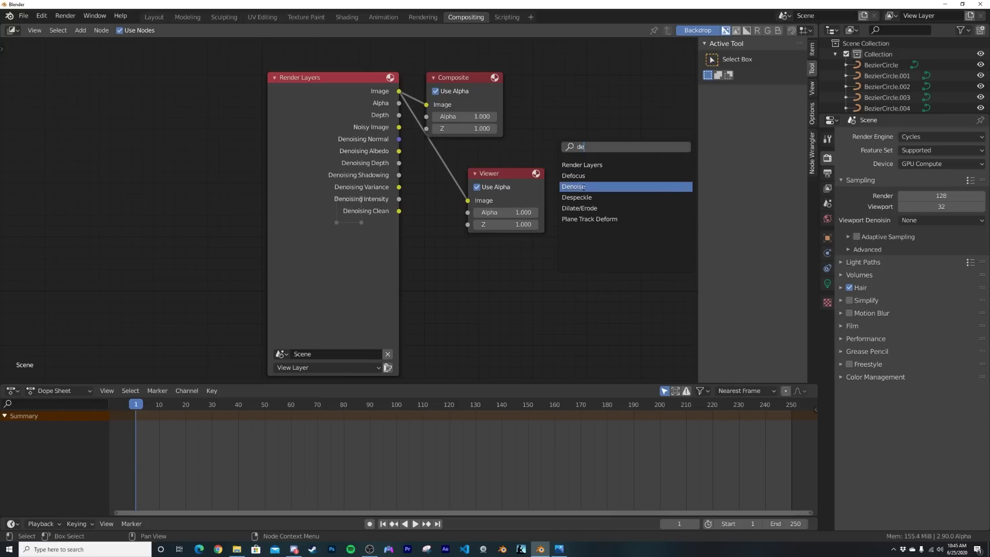
left_click(567, 186)
left_click(452, 181)
left_click_drag(399, 127, 442, 188)
left_click_drag(451, 202, 449, 201)
left_click_drag(398, 151, 444, 212)
Move the Composite node aside and connect the Denoise image output to its Image input
middle_click_drag(461, 72, 413, 113)
scroll(414, 112, "down", 1)
left_click_drag(413, 114, 591, 101)
left_click_drag(466, 194, 558, 130)
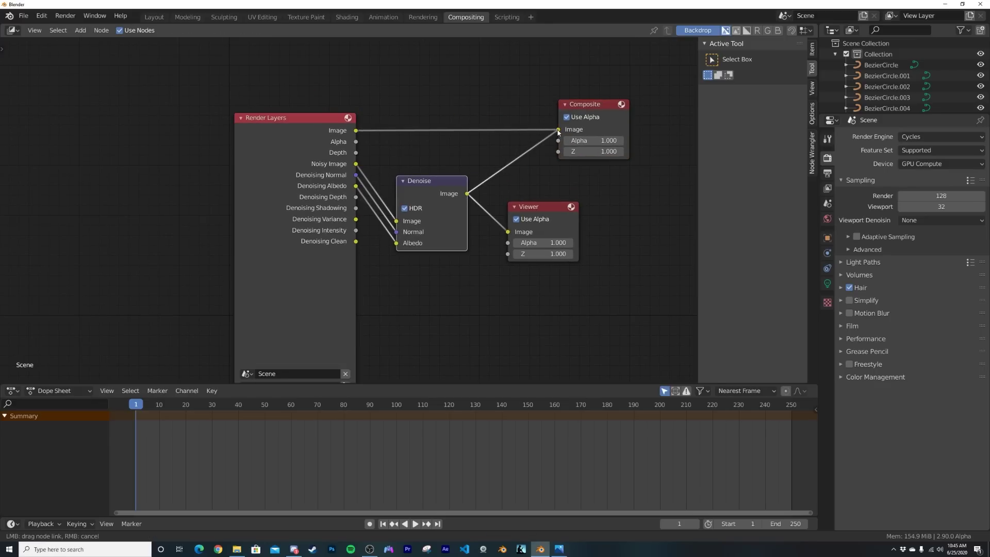
Return to the Layout workspace and set the Cycles render samples to 400
left_click(154, 17)
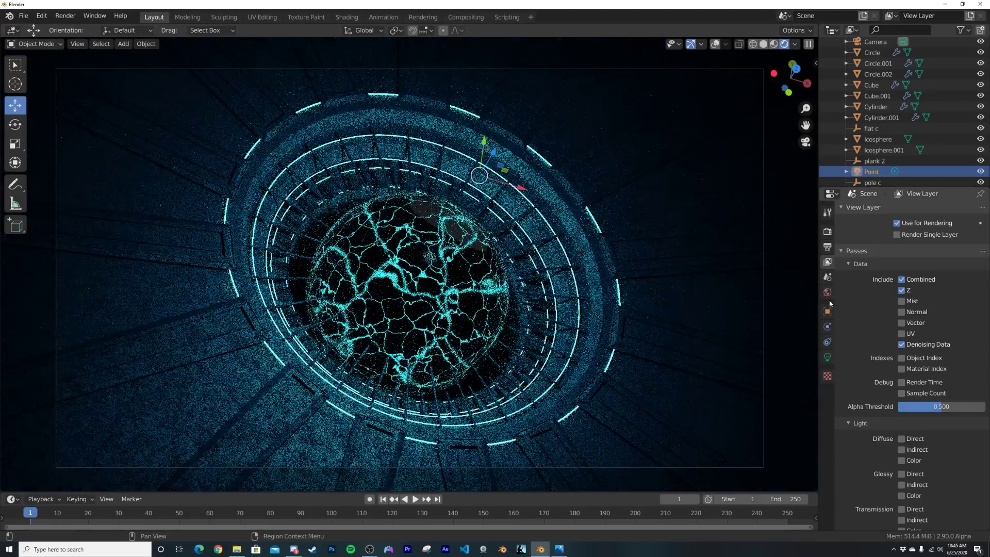
left_click(827, 233)
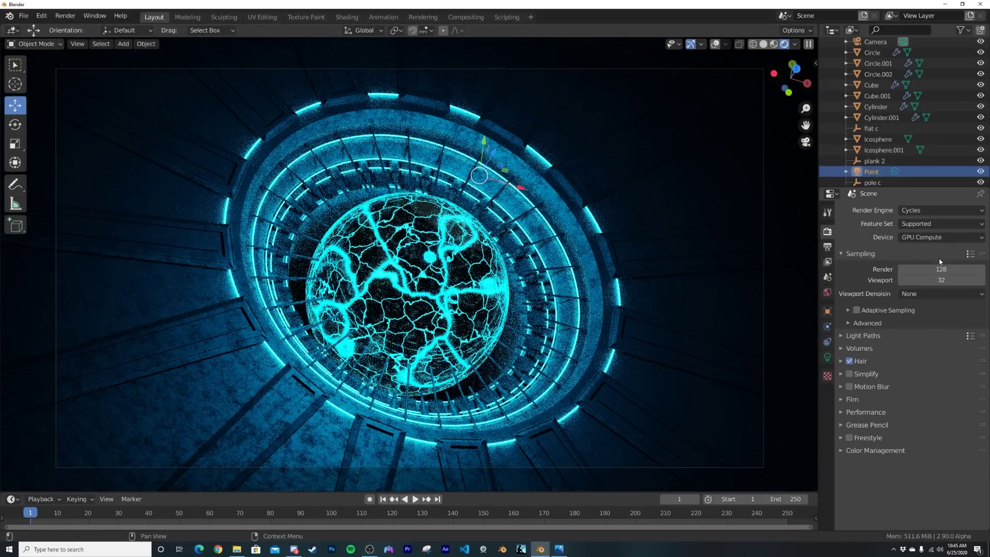
left_click(942, 272)
type("400")
key("Return")
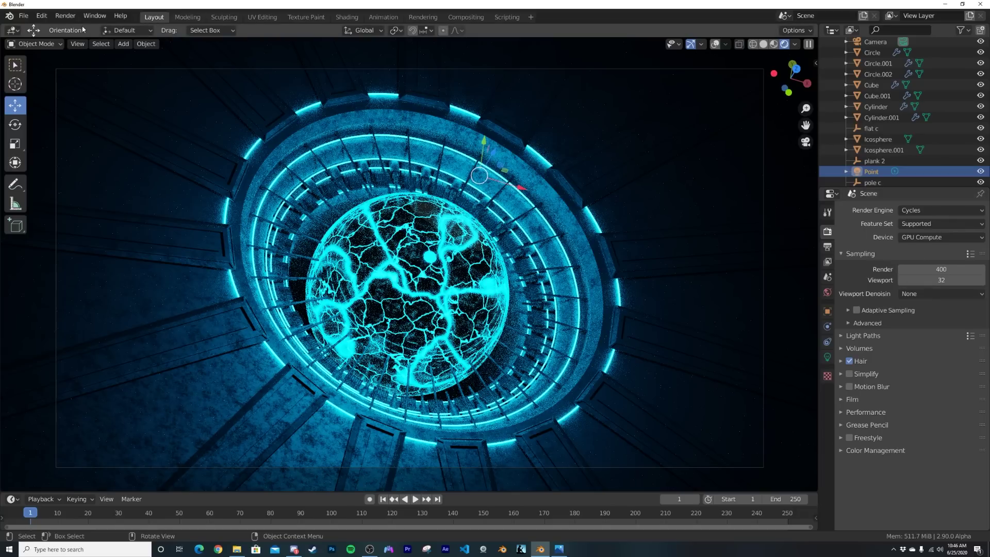
Render the scene, then fit the rendered backdrop to the view in the Compositing workspace
left_click(65, 16)
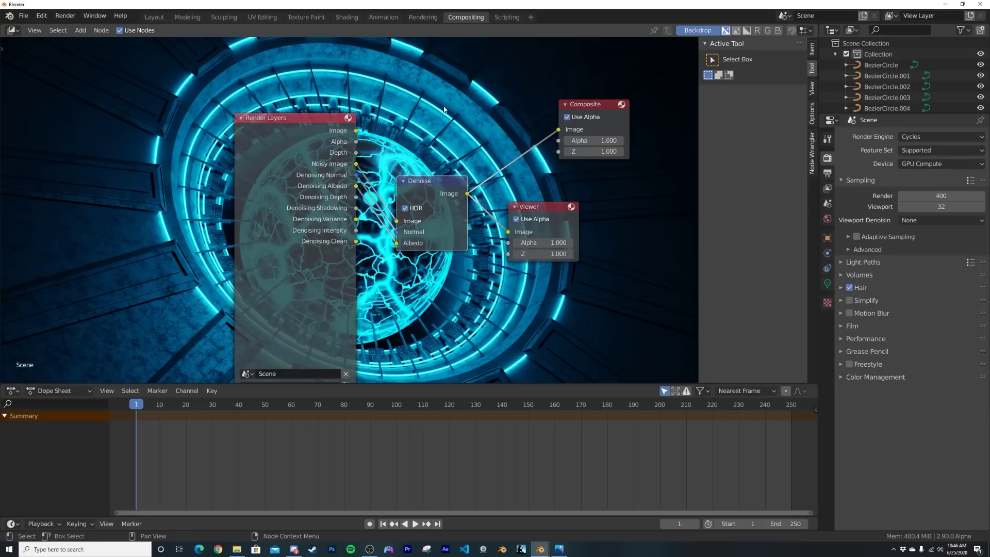
scroll(446, 109, "up", 1)
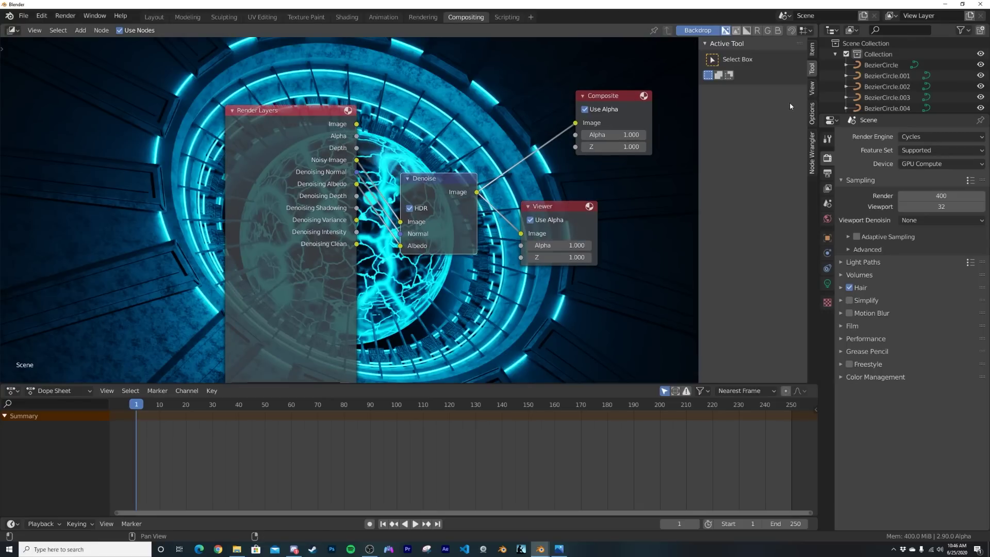
left_click(812, 89)
left_click(765, 120)
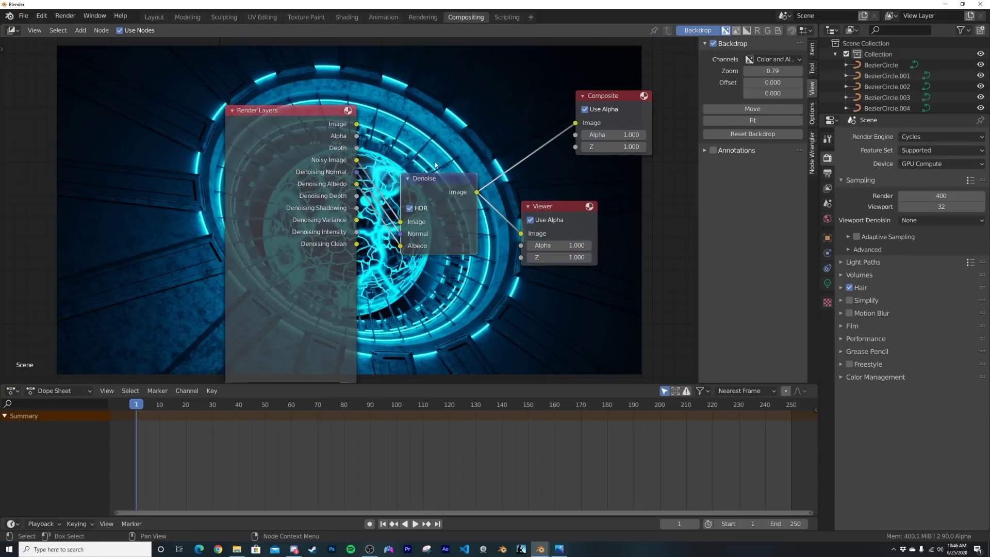
Insert a Glare node between the Denoise node and the Viewer node
key("shift+a")
left_click(460, 147)
type("gl")
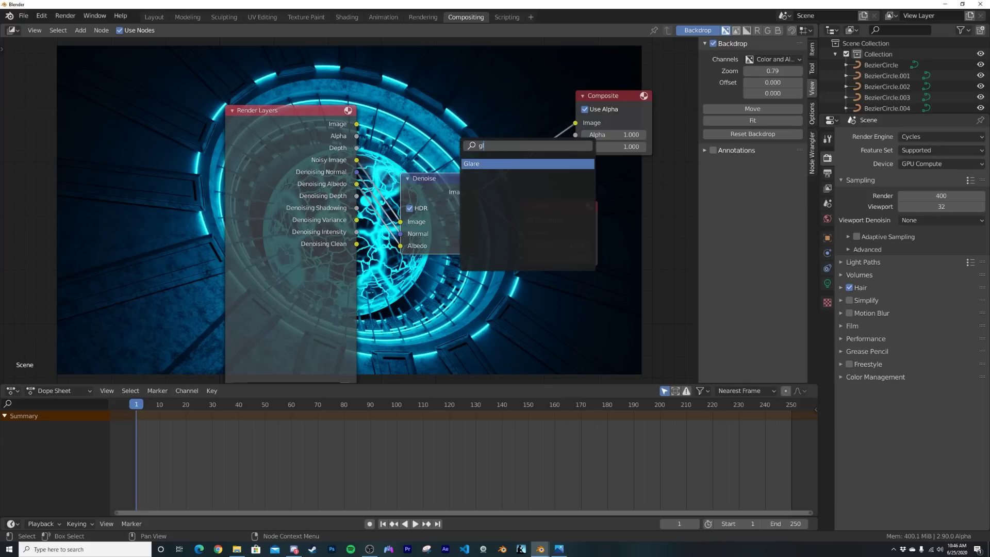
left_click(480, 162)
left_click(508, 232)
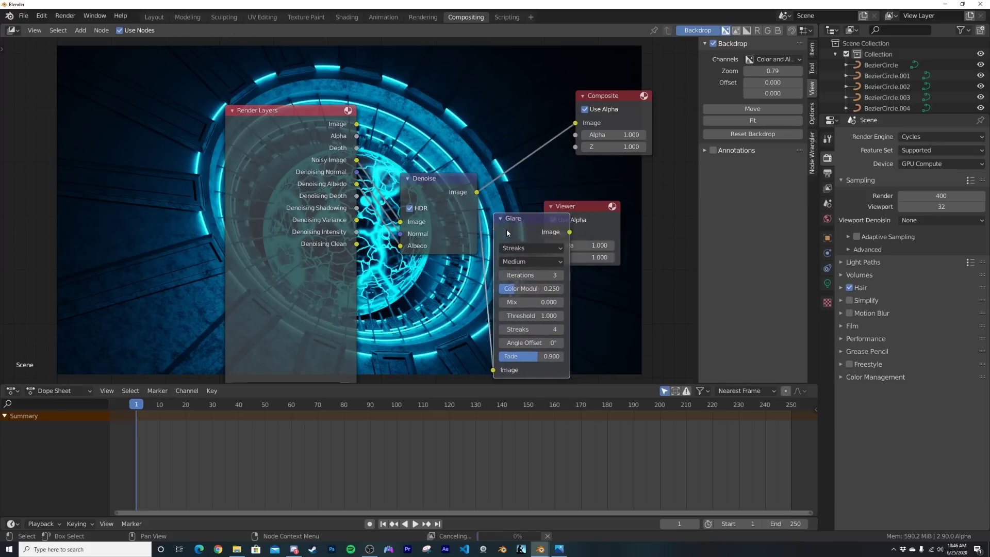
Change the Glare node's type to Fog Glow
middle_click_drag(433, 164, 238, 168)
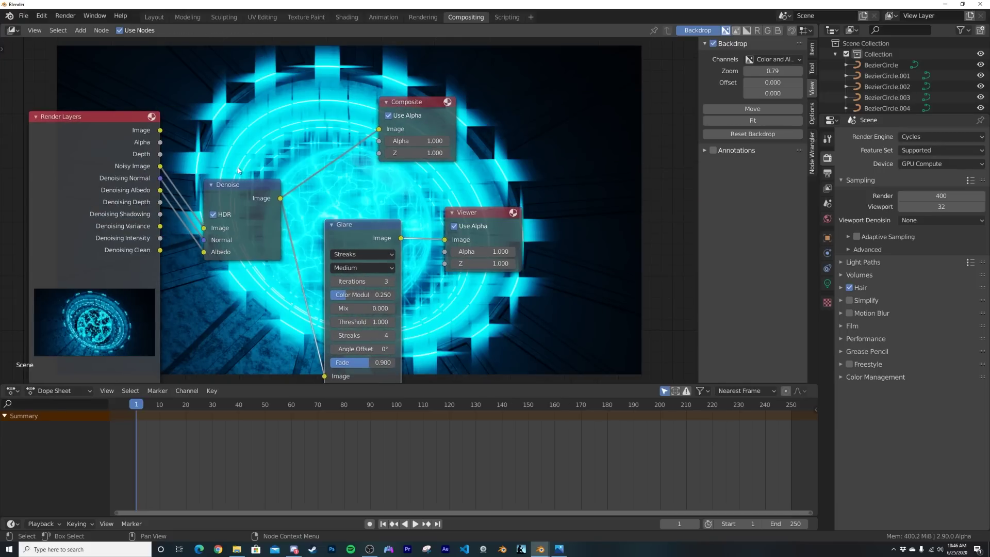
scroll(348, 200, "up", 4)
left_click(364, 270)
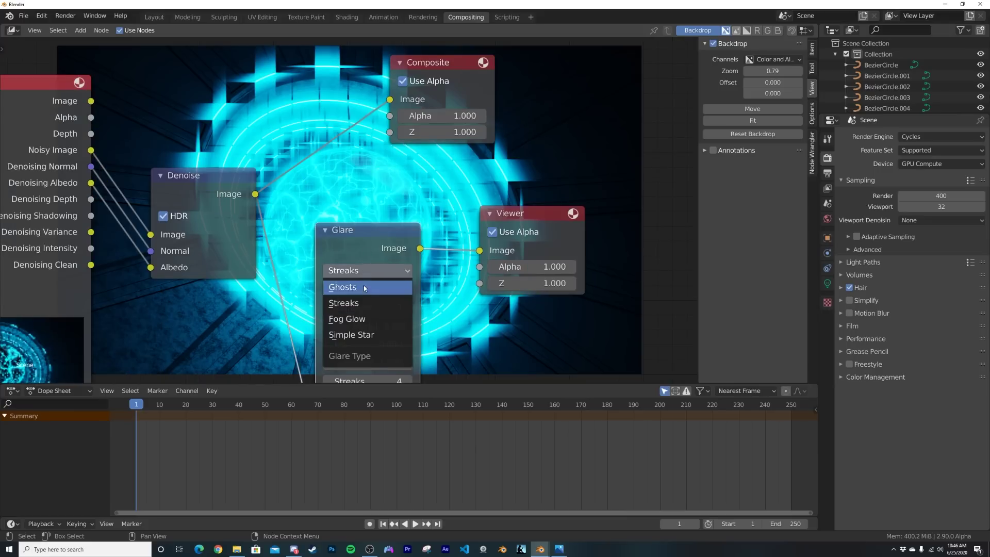
left_click(356, 319)
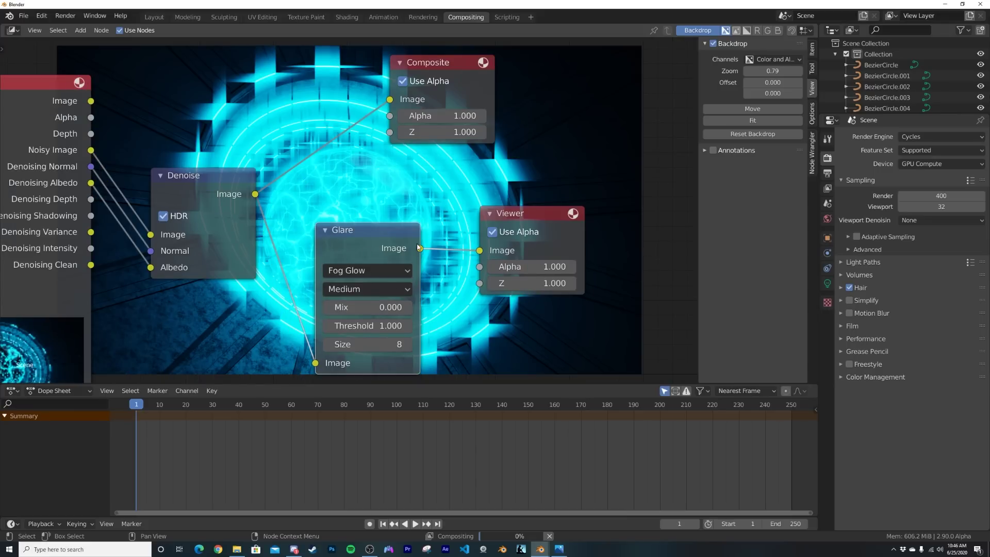
Set the Glare node's Mix to -0.700 and compare the image with the node muted and unmuted
left_click(326, 311)
left_click(326, 311)
left_click(326, 311)
left_click(327, 311)
left_click(327, 311)
left_click(327, 309)
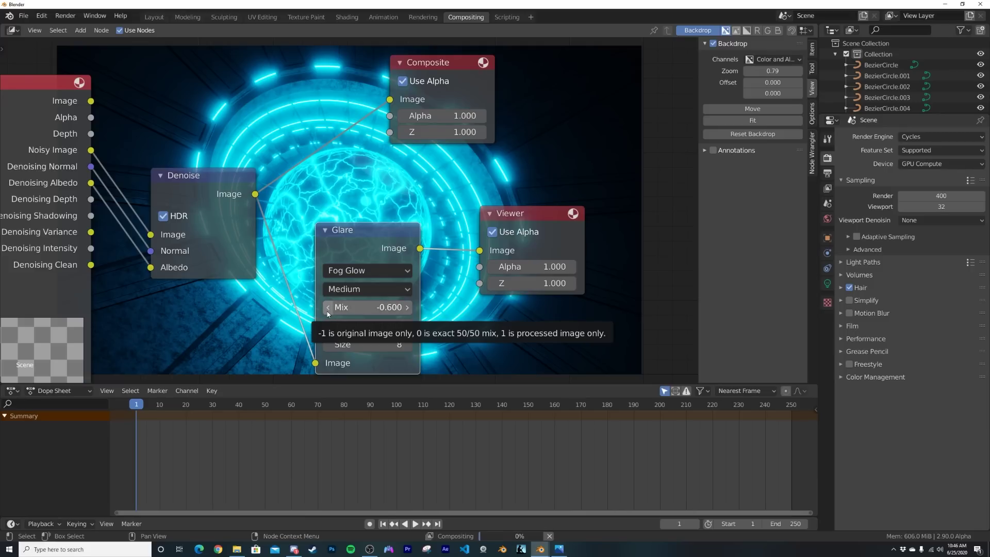
left_click(327, 309)
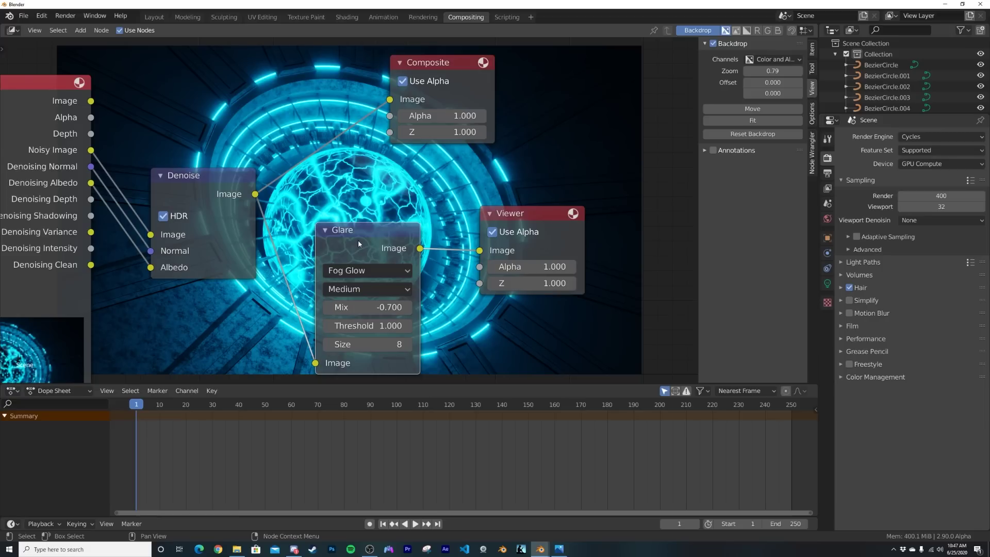
key("m")
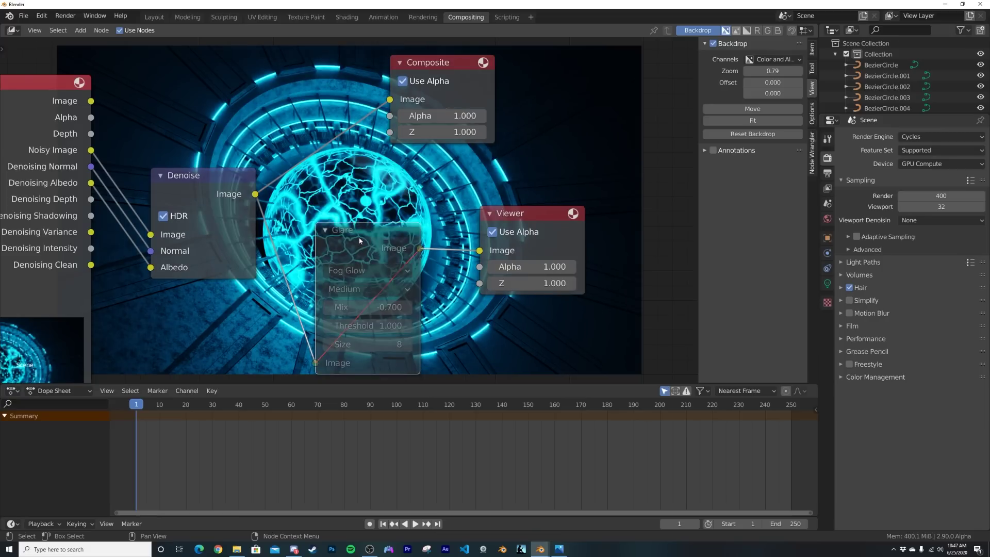
key("m")
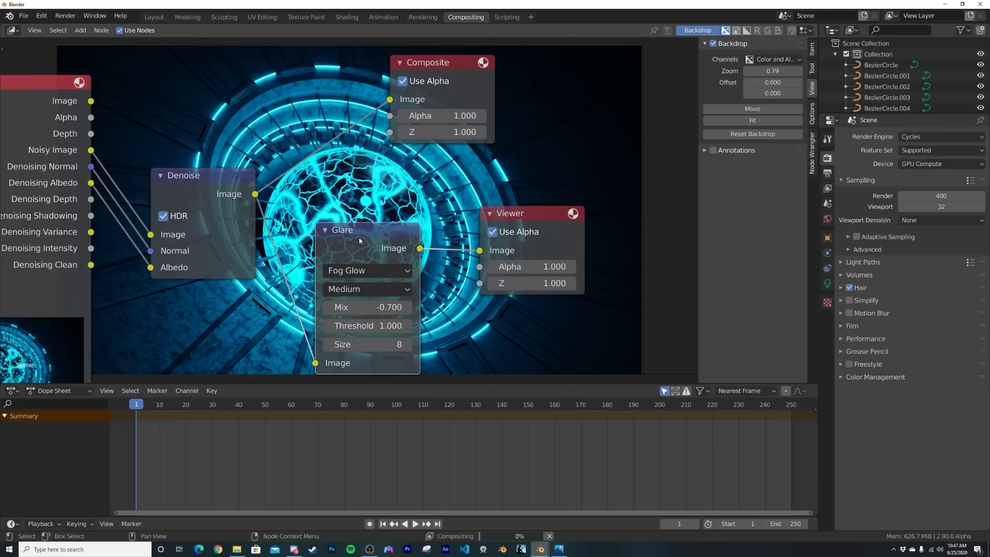
Connect the Glare node's Image output to the Composite node's Image input
middle_click_drag(569, 183, 534, 196)
left_click_drag(385, 261, 358, 111)
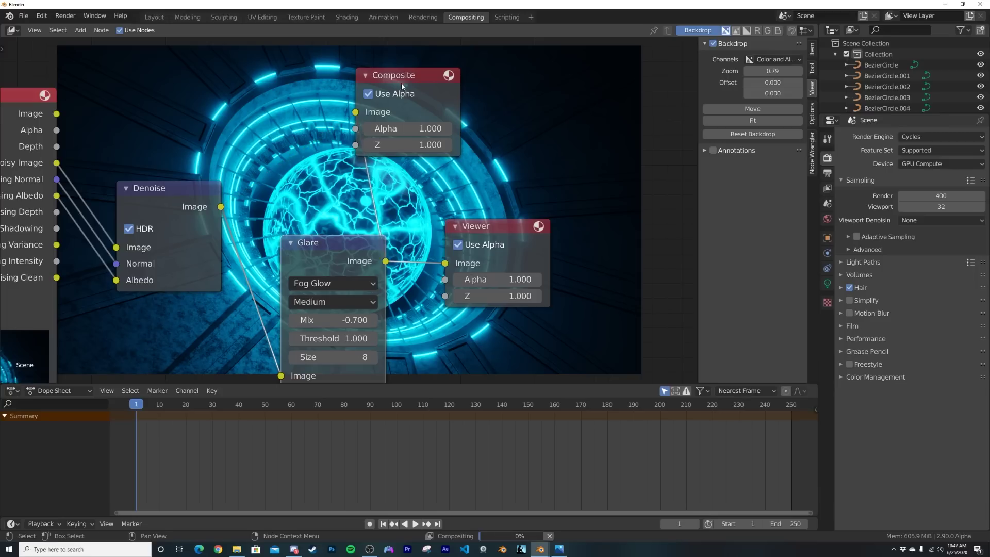
View the composited render result in the Rendering workspace and open the options for saving the image
left_click(422, 17)
scroll(441, 280, "down", 1)
left_click(97, 30)
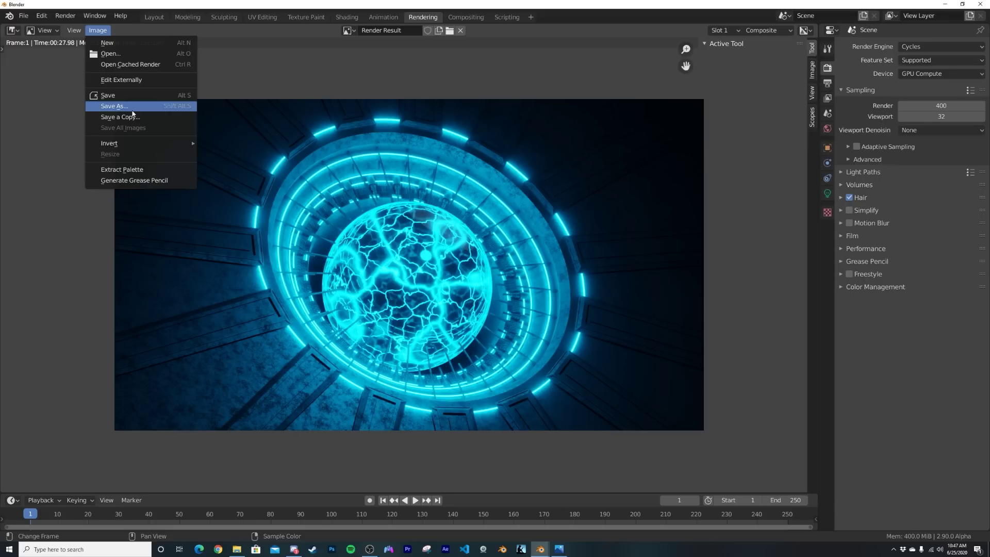